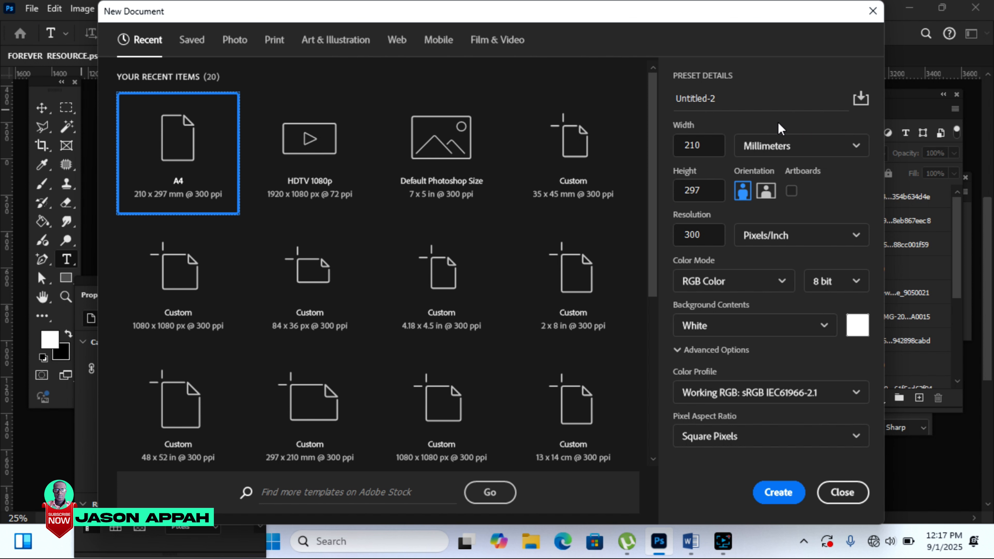
Step: Create a 37.3 × 47.48 cm, 300 ppi document named 'funeral poster'
click(731, 95)
key(BackSpace)
key(BackSpace)
key(BackSpace)
key(BackSpace)
key(BackSpace)
key(BackSpace)
key(BackSpace)
key(BackSpace)
key(BackSpace)
key(BackSpace)
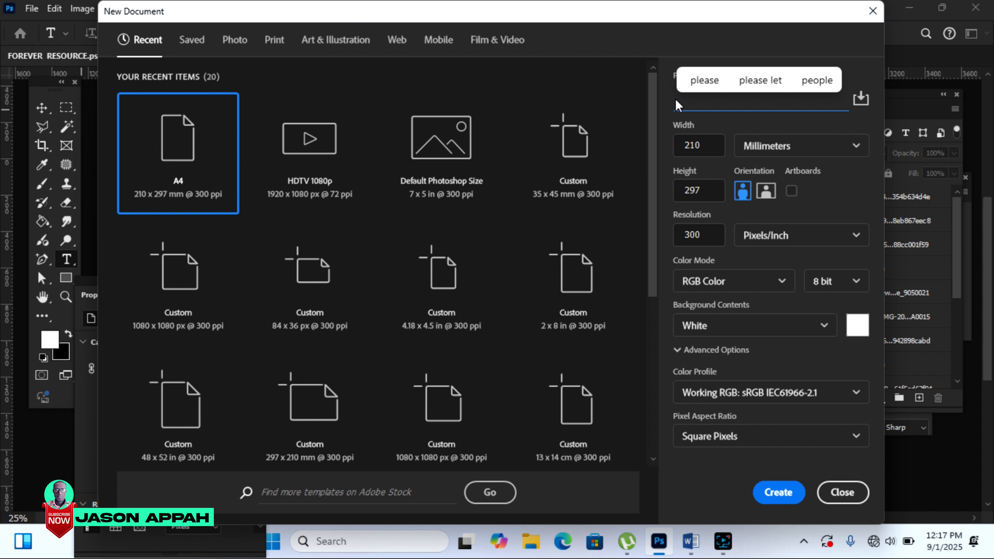
text(funeral poster)
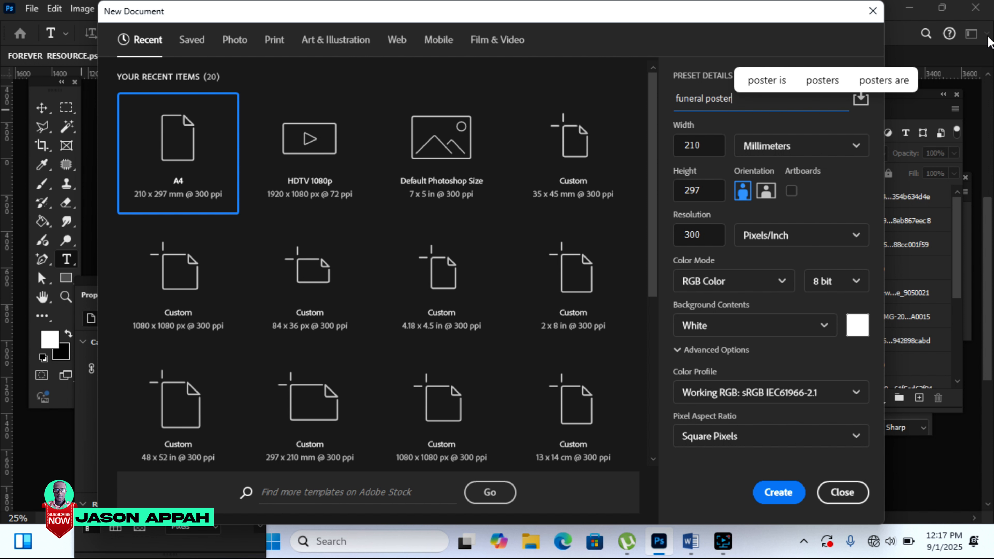
click(829, 148)
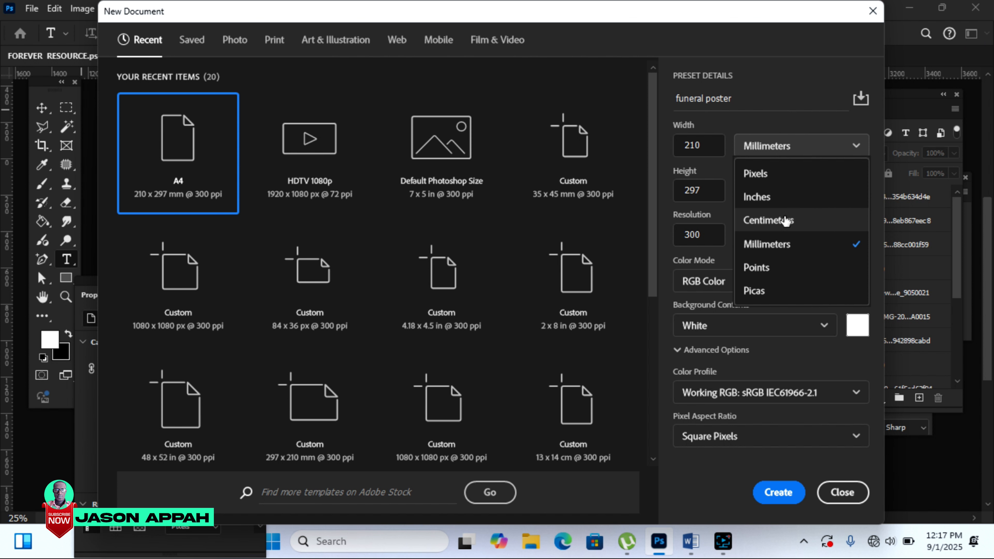
click(785, 220)
double_click(695, 146)
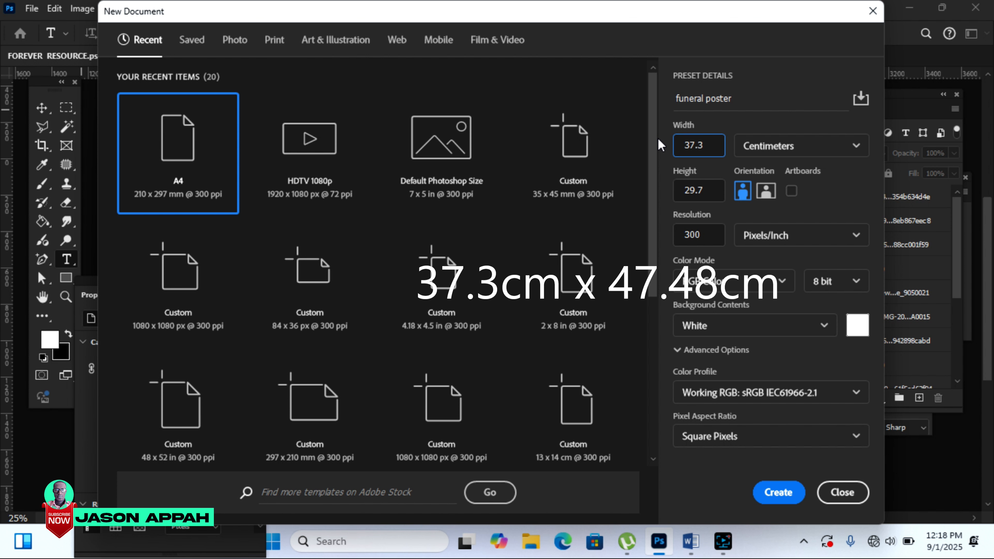
key(Tab)
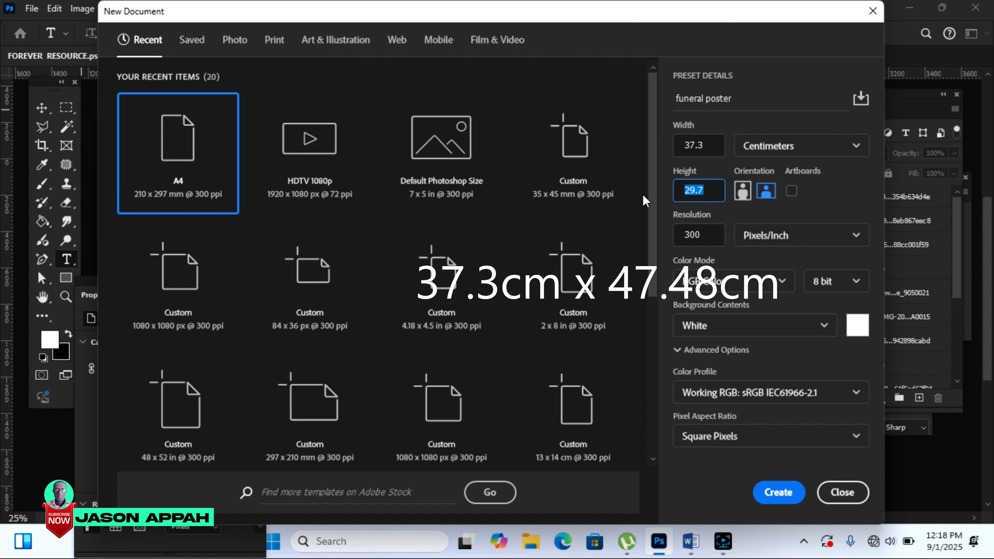
text(47.48)
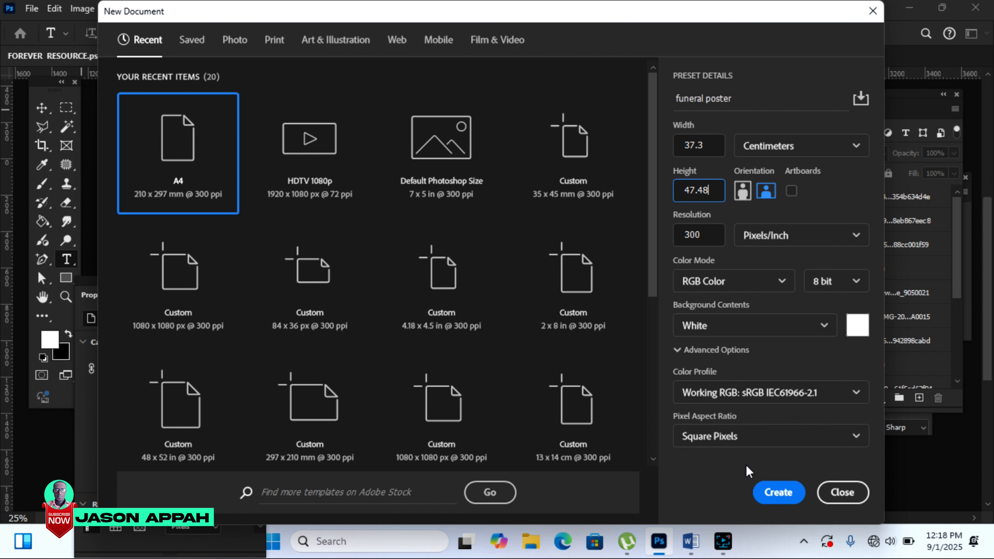
click(774, 494)
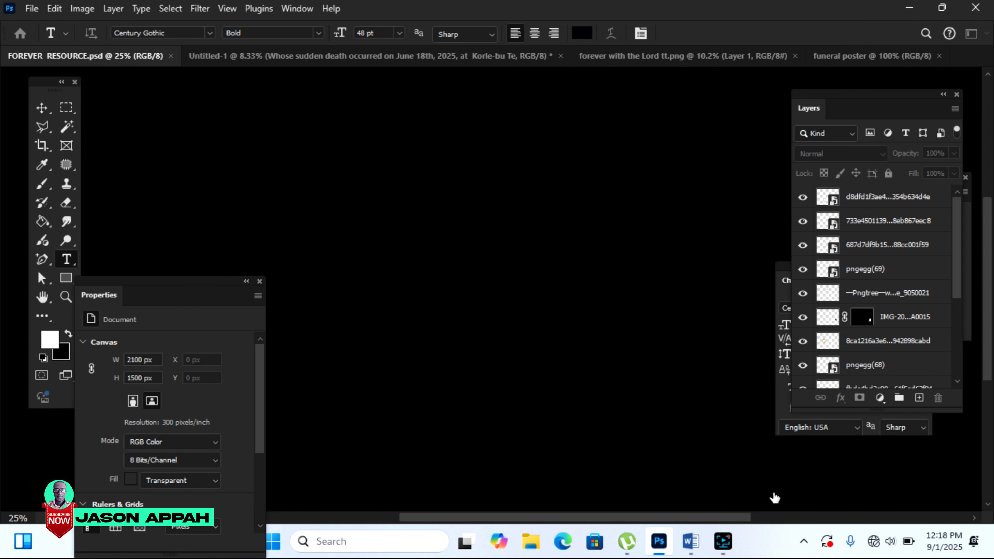
Step: Unlock the Background layer and drag the heavenly gate image from FOREVER RESOURCE onto the poster
drag(841, 95, 704, 113)
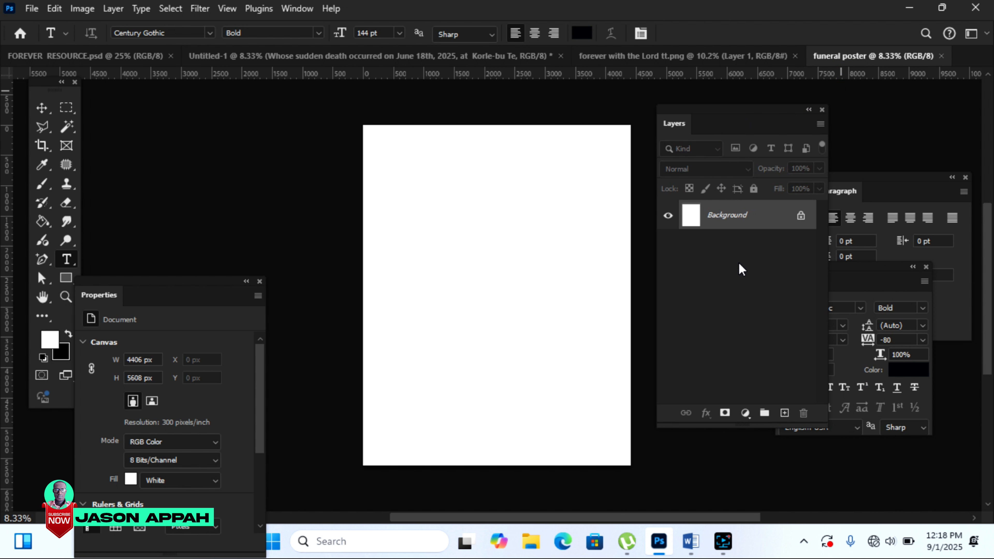
click(801, 219)
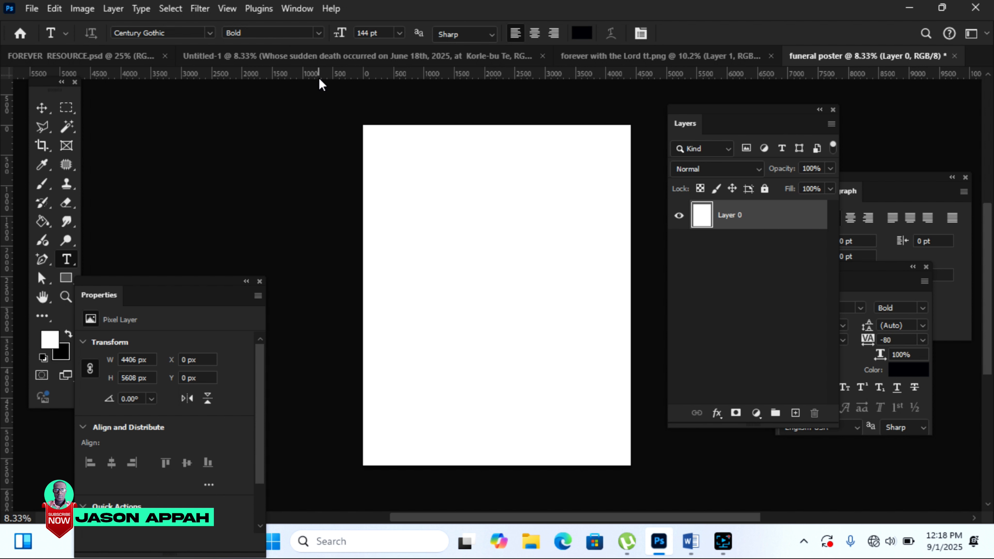
click(119, 59)
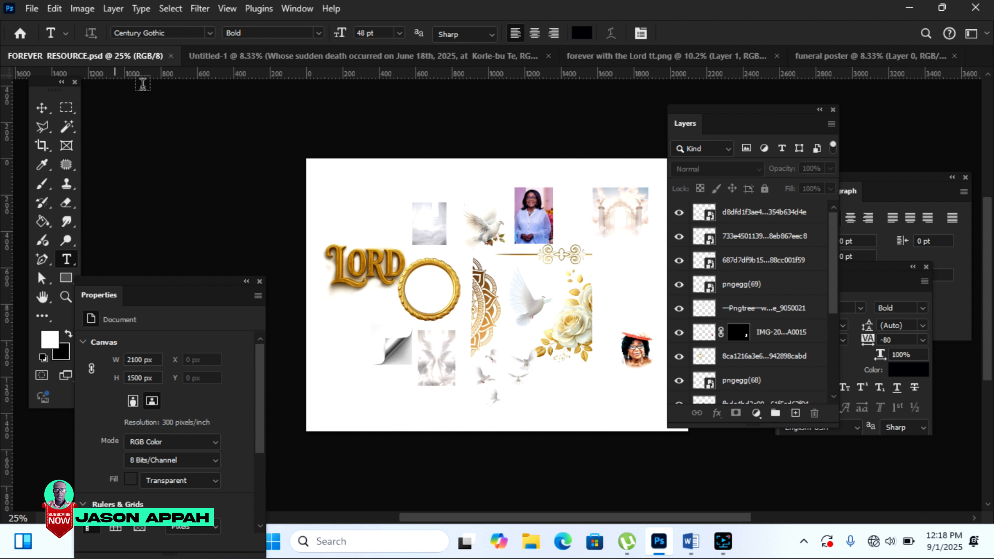
key(v)
click(622, 219)
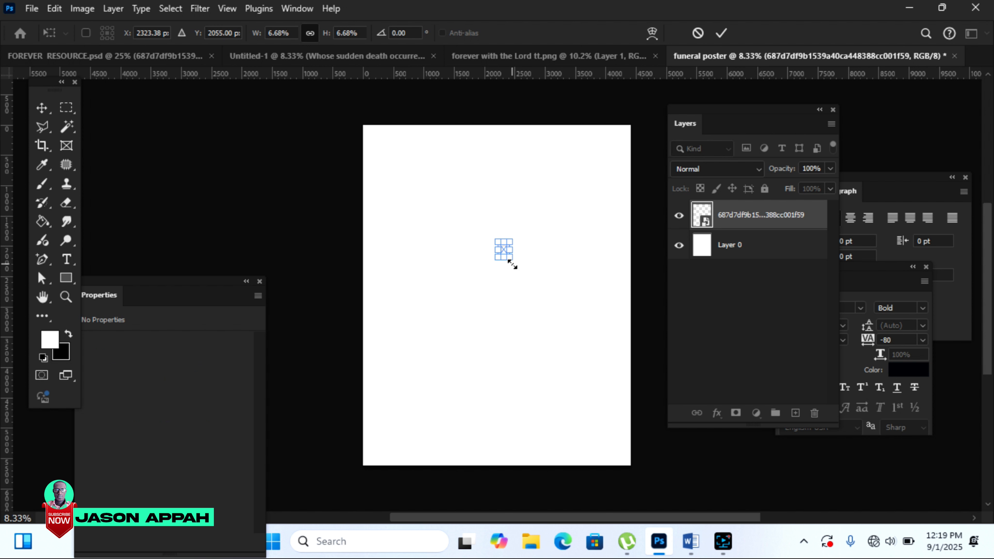
drag(512, 265, 624, 434)
Step: Scale the gate image to cover the whole canvas and rasterize its layer
drag(492, 239, 387, 166)
click(484, 260)
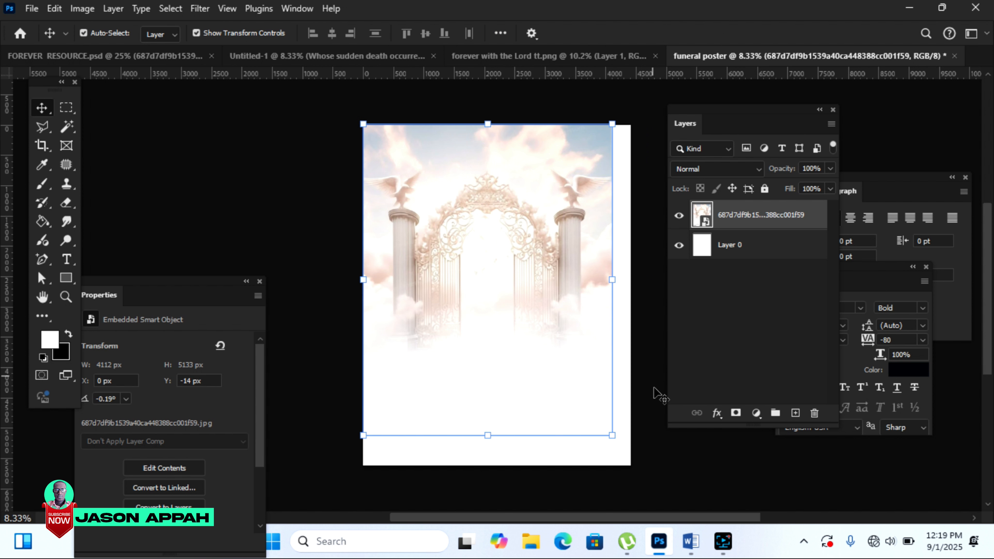
drag(612, 442, 643, 486)
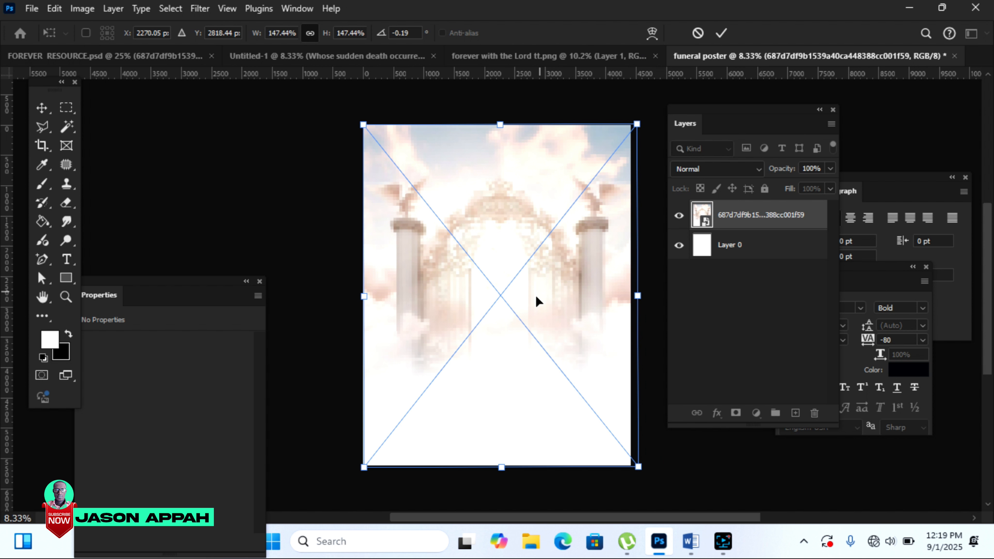
click(720, 34)
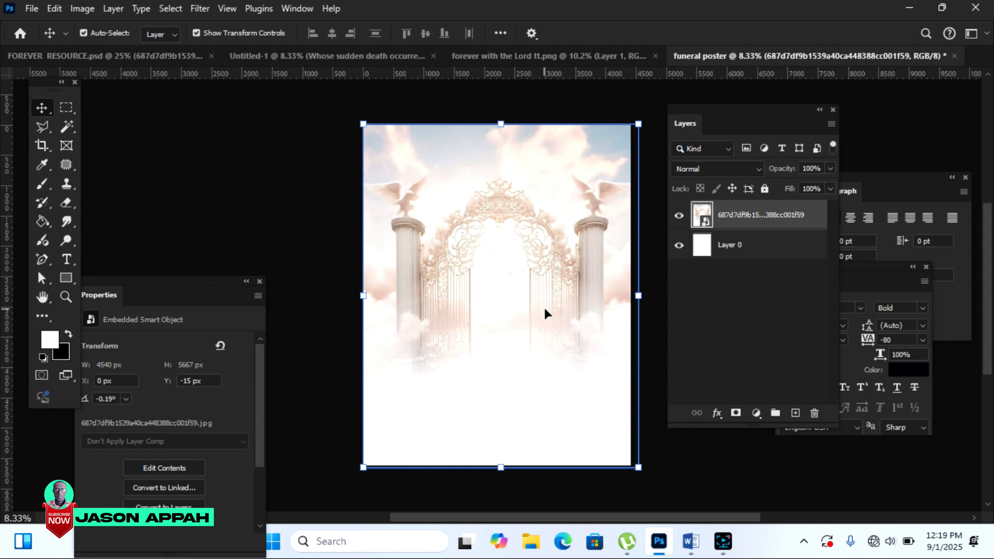
right_click(735, 216)
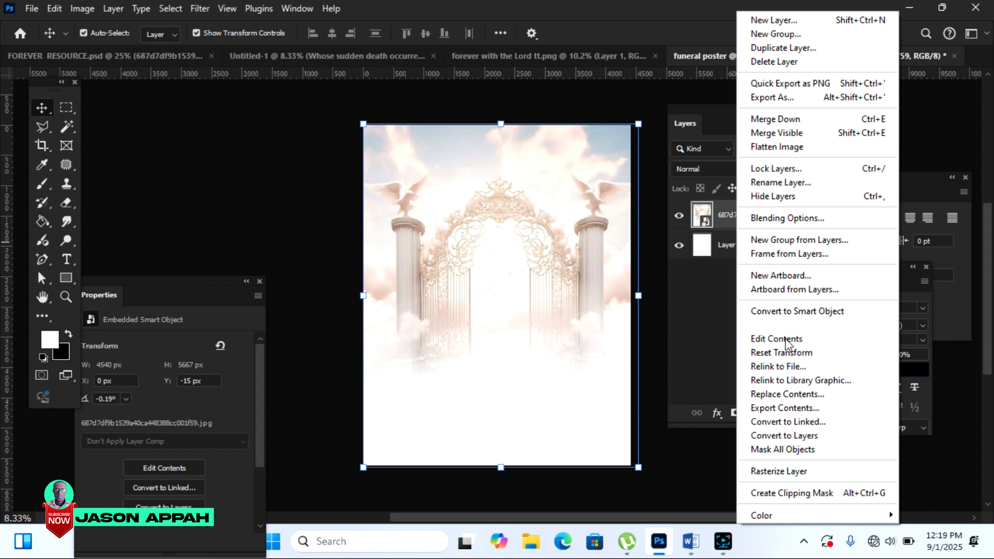
click(788, 469)
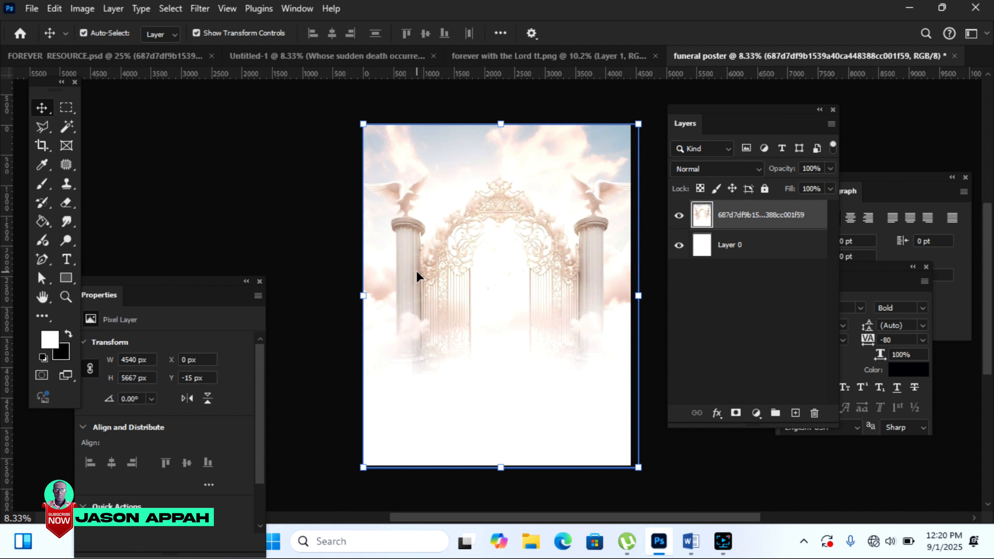
click(101, 58)
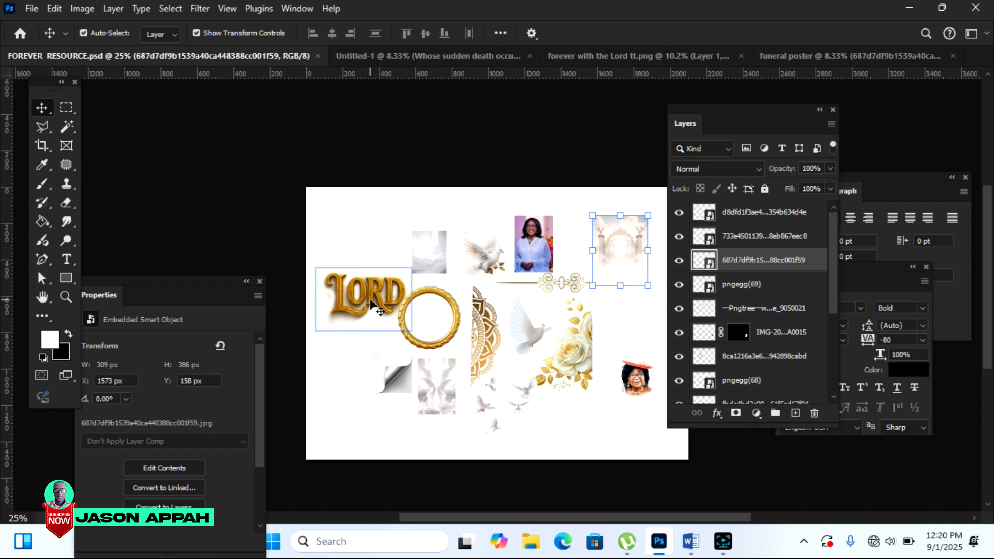
Step: Place the gold LORD lettering, shrink it slightly and set it over the gate's arch
drag(376, 305, 427, 207)
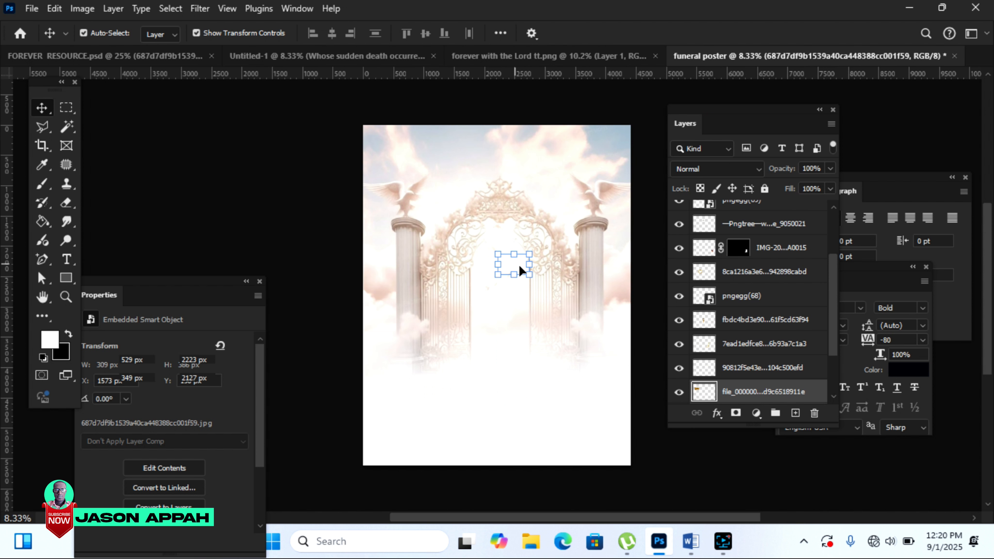
click(720, 32)
click(66, 296)
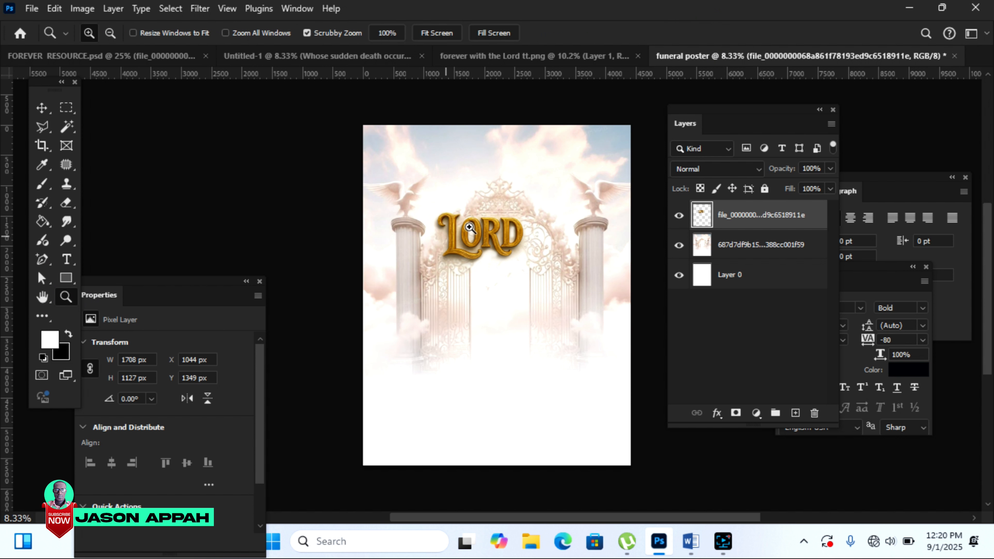
click(495, 217)
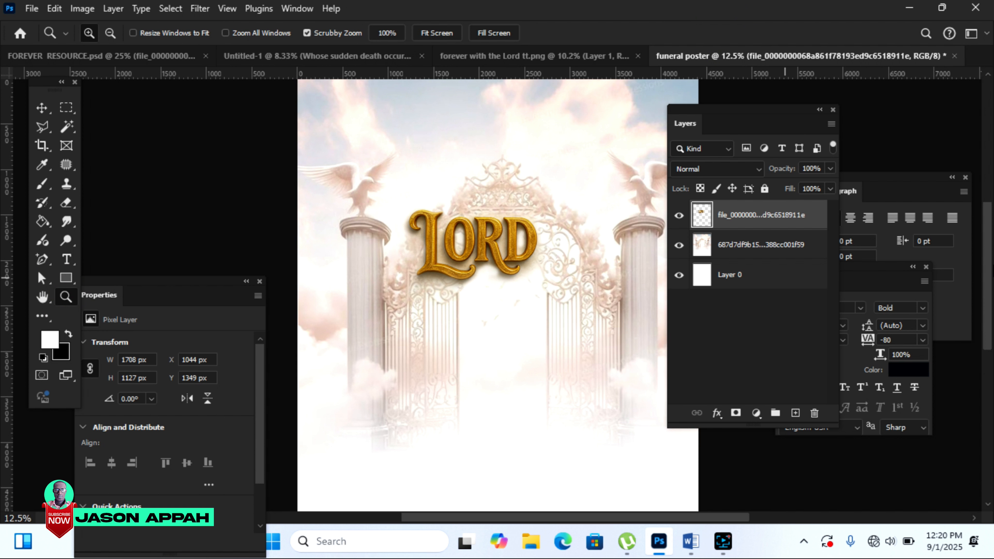
click(610, 301)
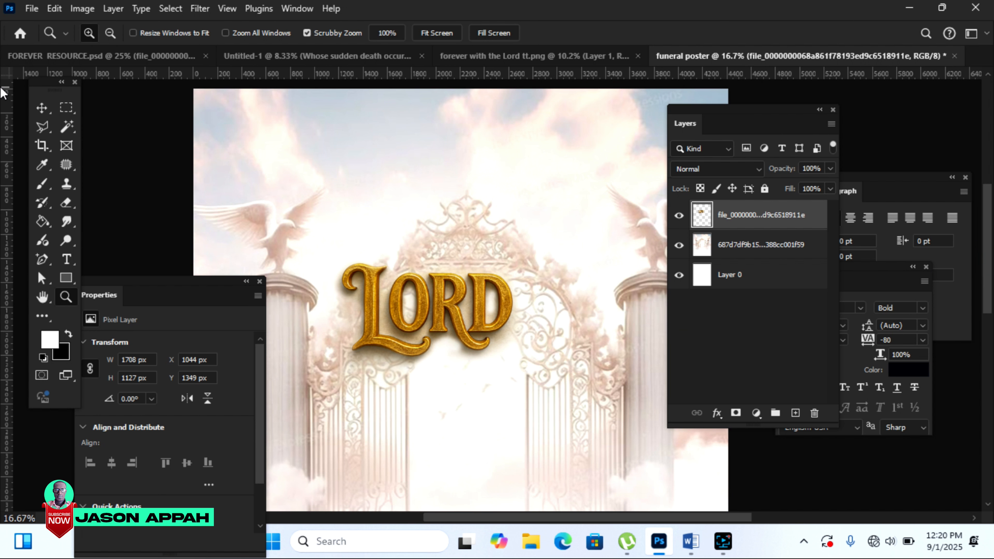
click(42, 107)
drag(484, 301, 529, 254)
drag(582, 338, 564, 322)
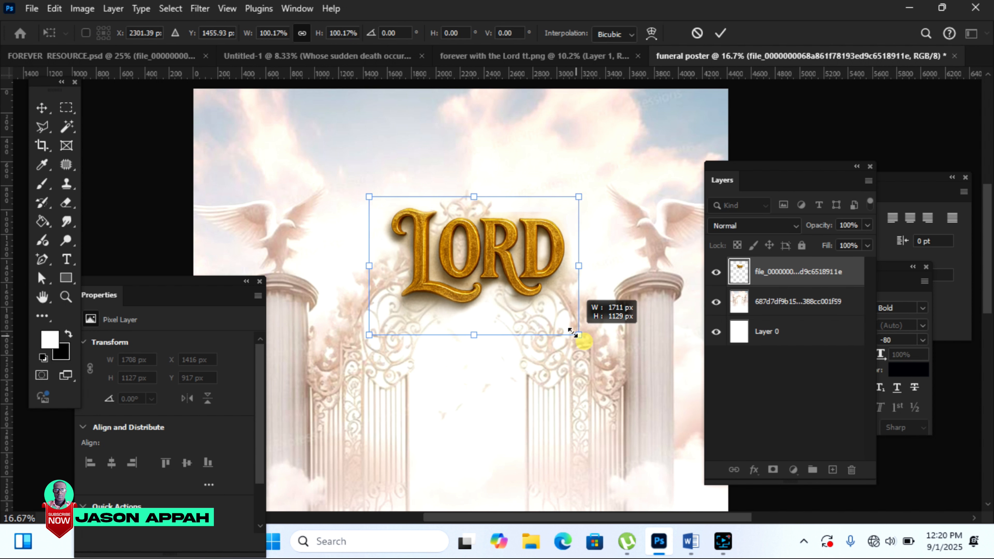
double_click(513, 276)
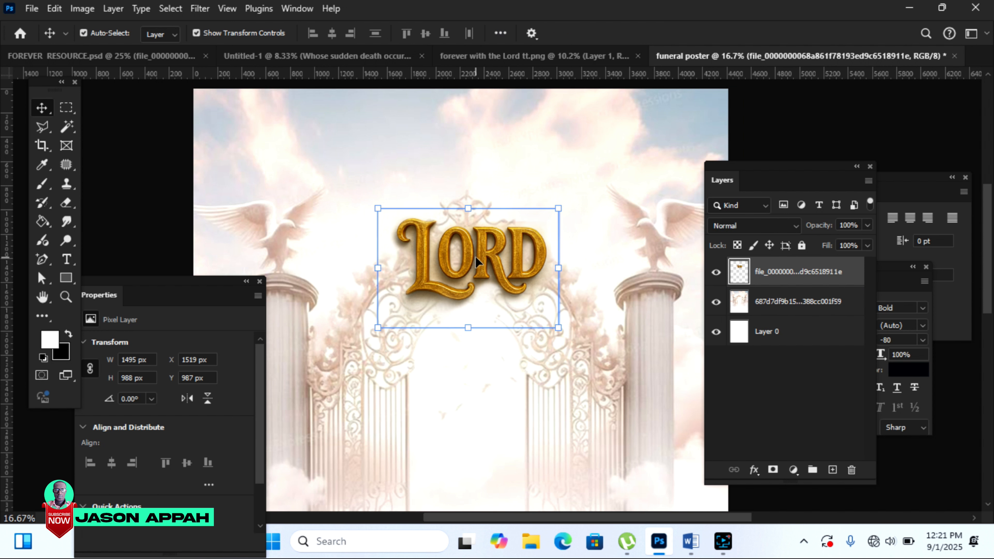
drag(484, 263, 557, 229)
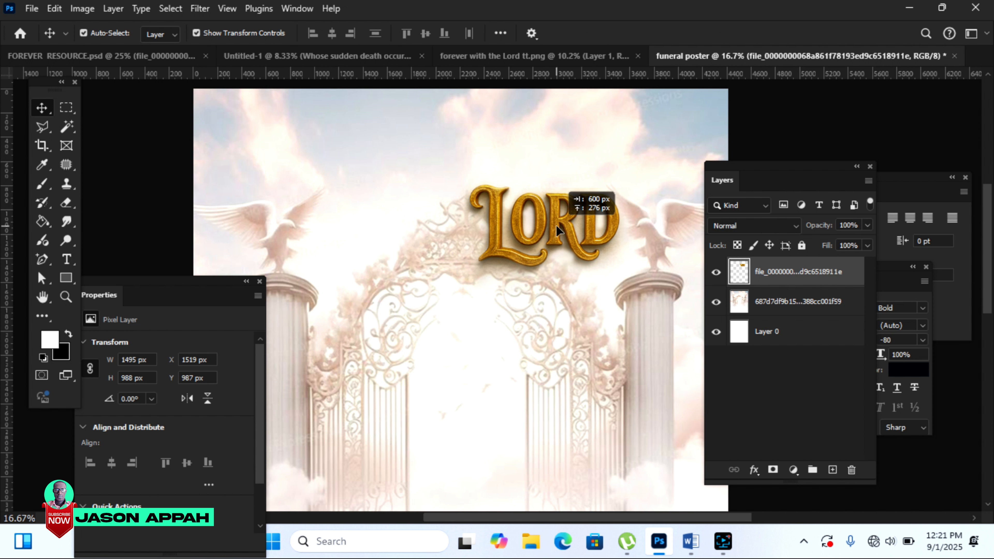
click(74, 259)
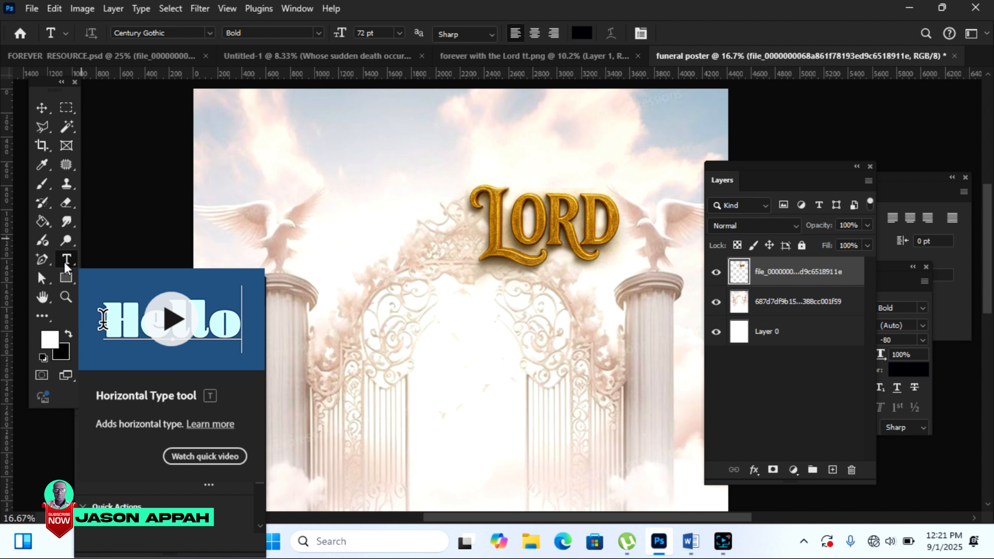
Step: Type the word 'Forever' and move it just above the LORD lettering
click(352, 181)
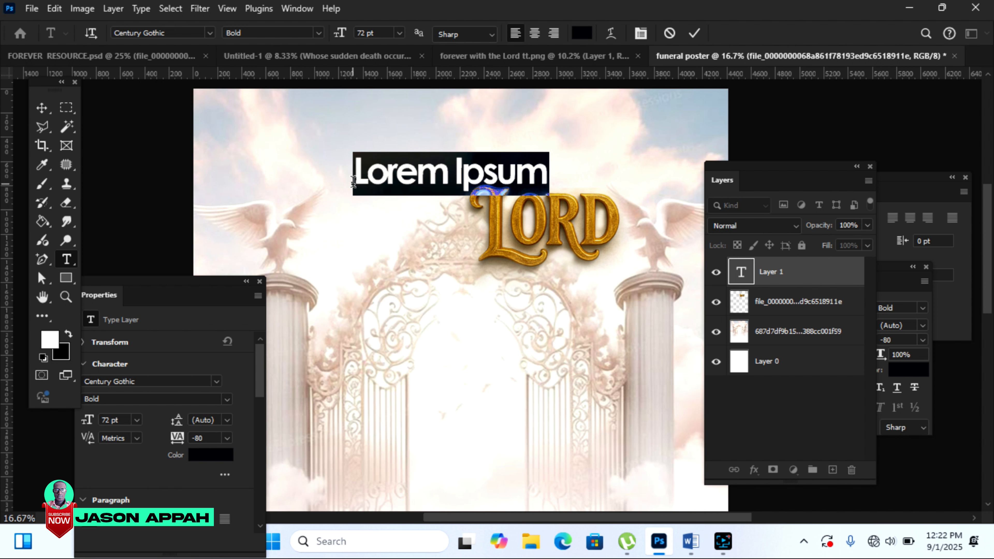
text(Foeve)
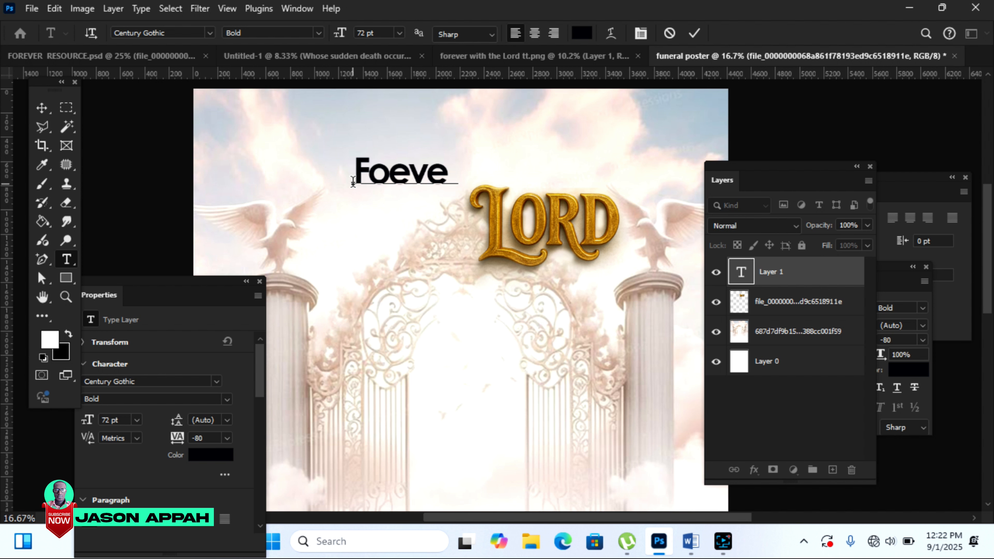
click(393, 177)
text(r)
click(42, 108)
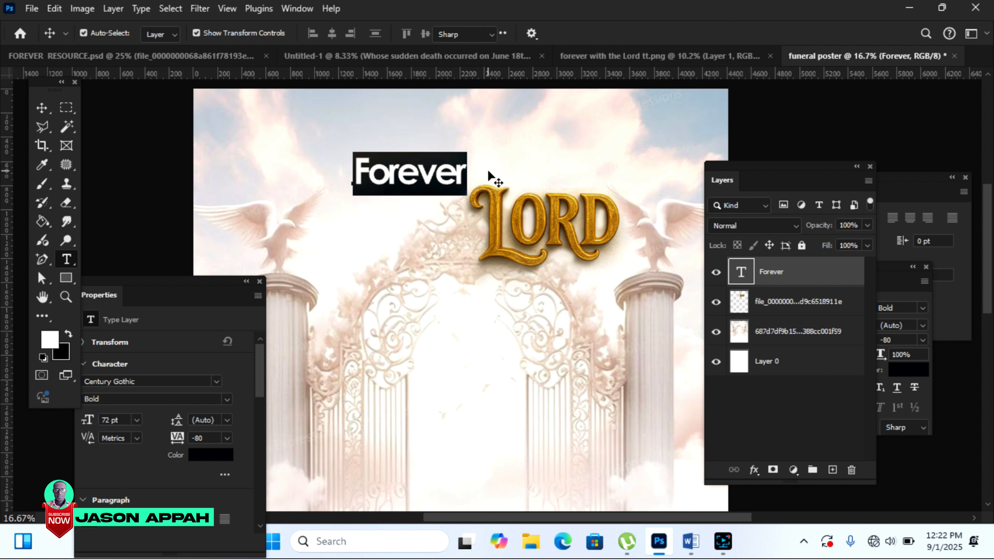
double_click(456, 167)
click(41, 110)
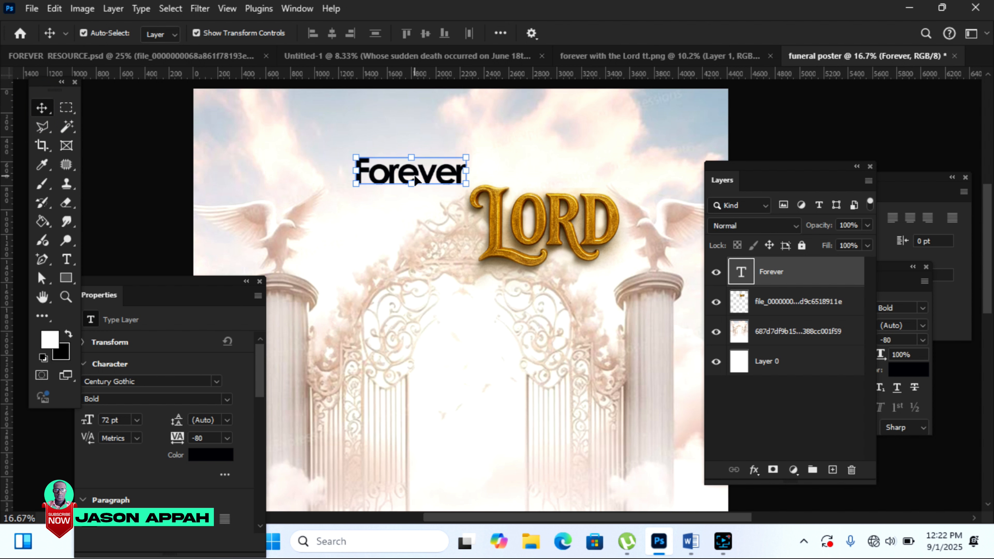
drag(425, 182, 544, 167)
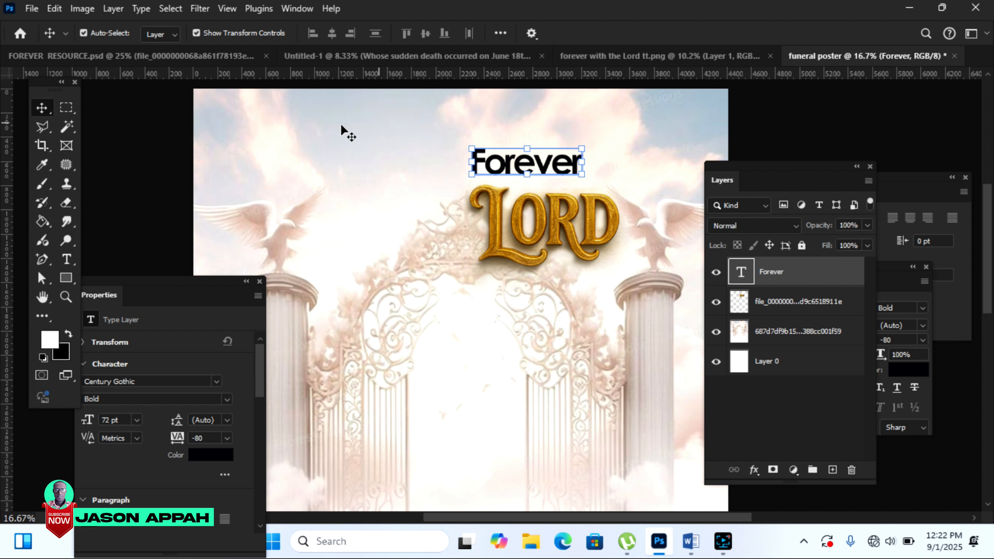
Step: Set Forever in the Qarkine font and scale it down above LORD
click(66, 259)
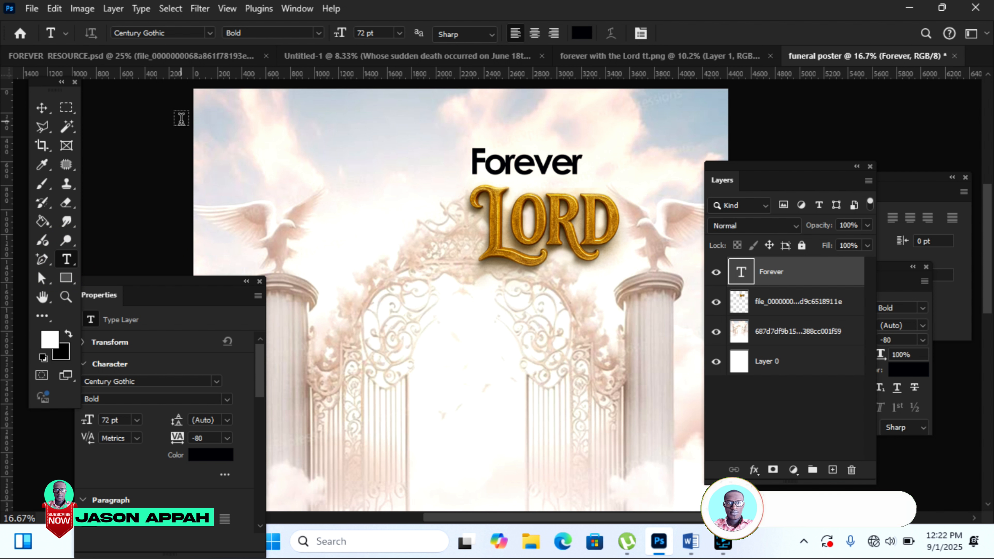
click(210, 33)
click(310, 229)
key(ctrl+t)
drag(659, 124, 601, 151)
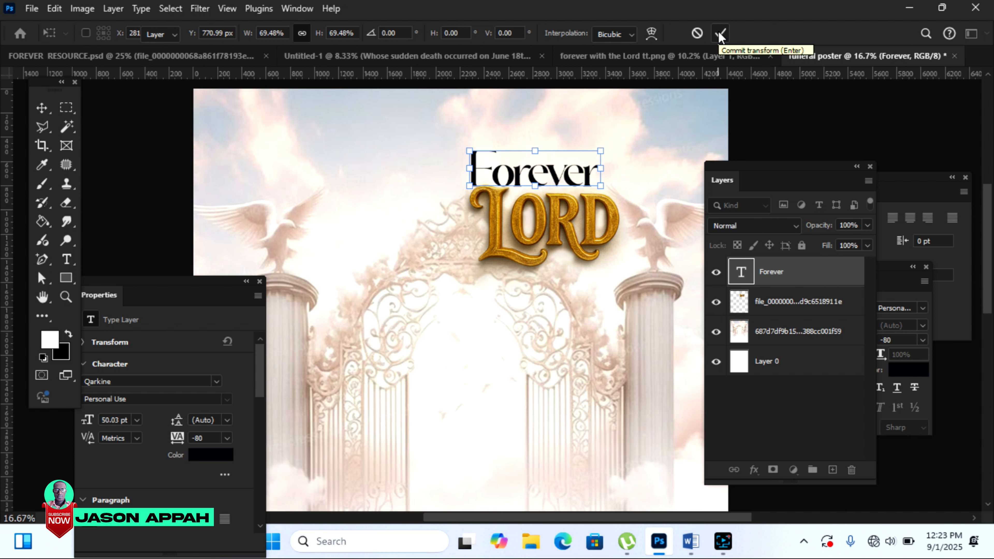
click(720, 35)
drag(560, 183, 558, 169)
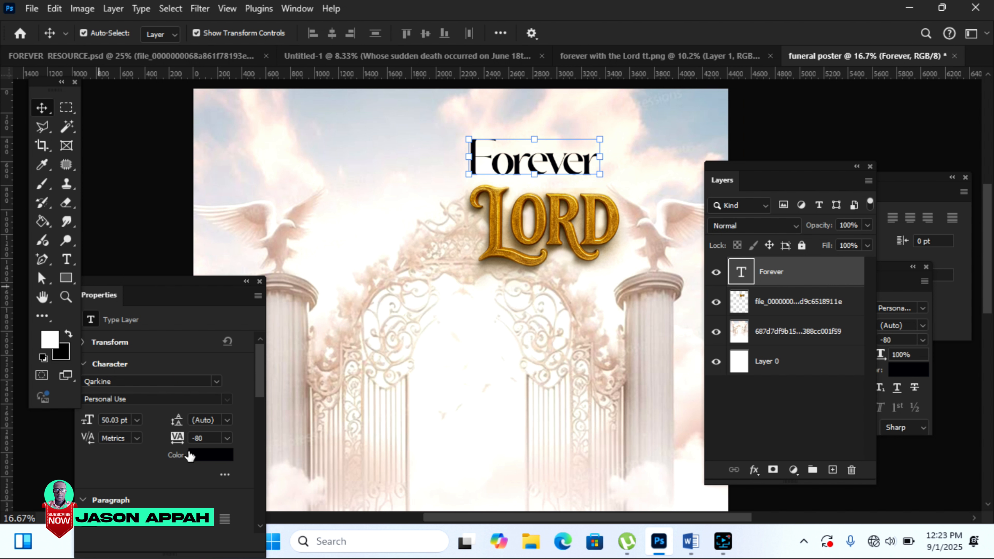
Step: Colour Forever with LORD's gold, sampled and slightly darkened
click(205, 456)
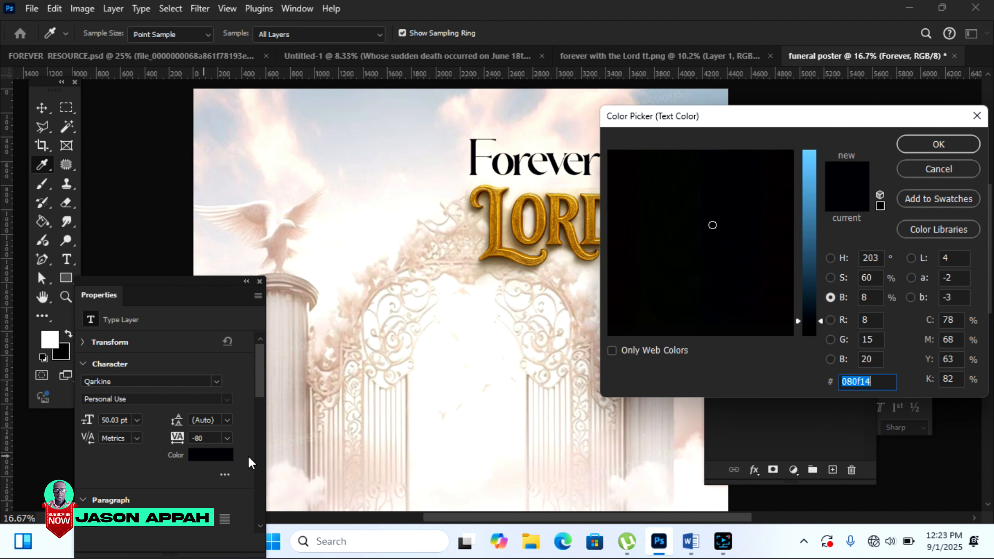
click(495, 199)
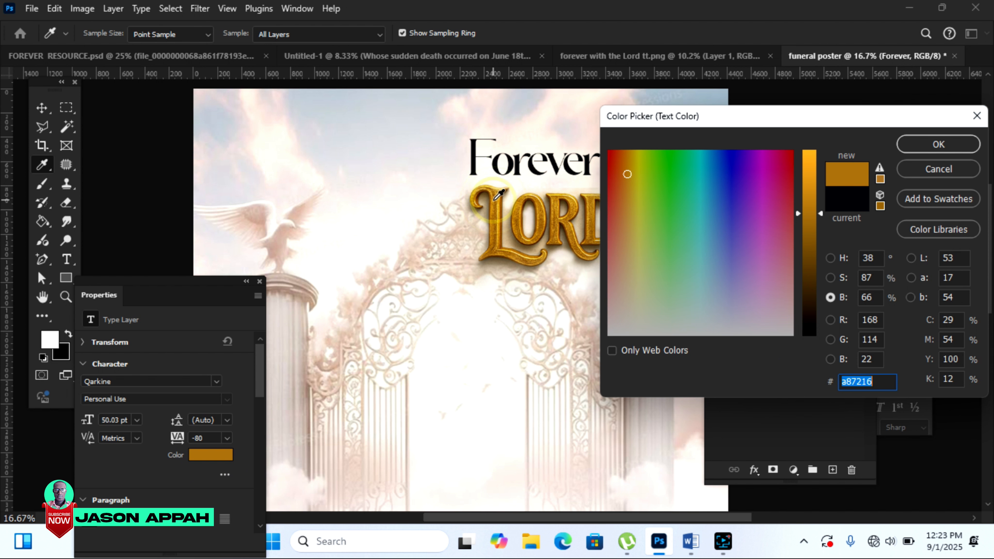
click(807, 219)
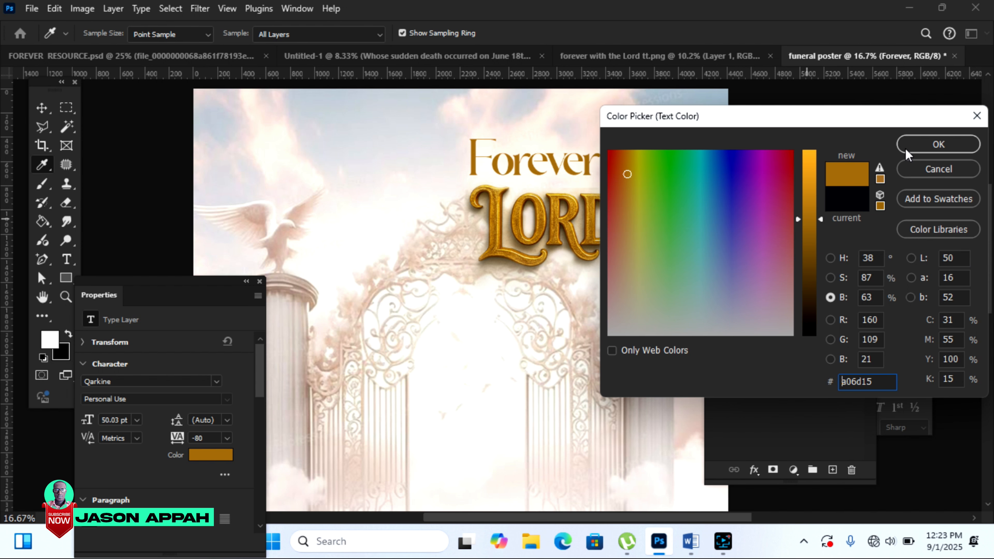
click(918, 145)
Step: Shift Forever left and move LORD up snugly beneath it
drag(515, 169, 496, 169)
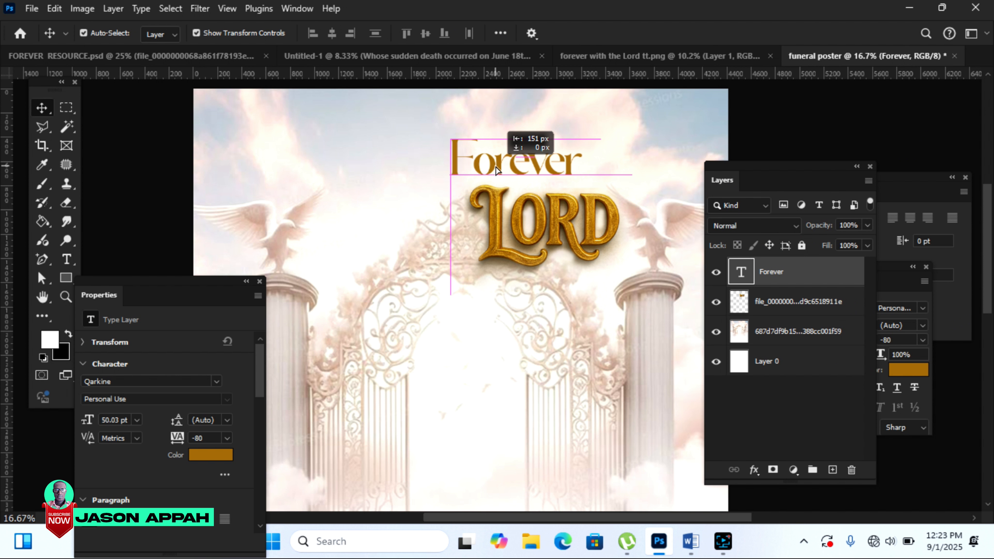
drag(542, 230, 543, 217)
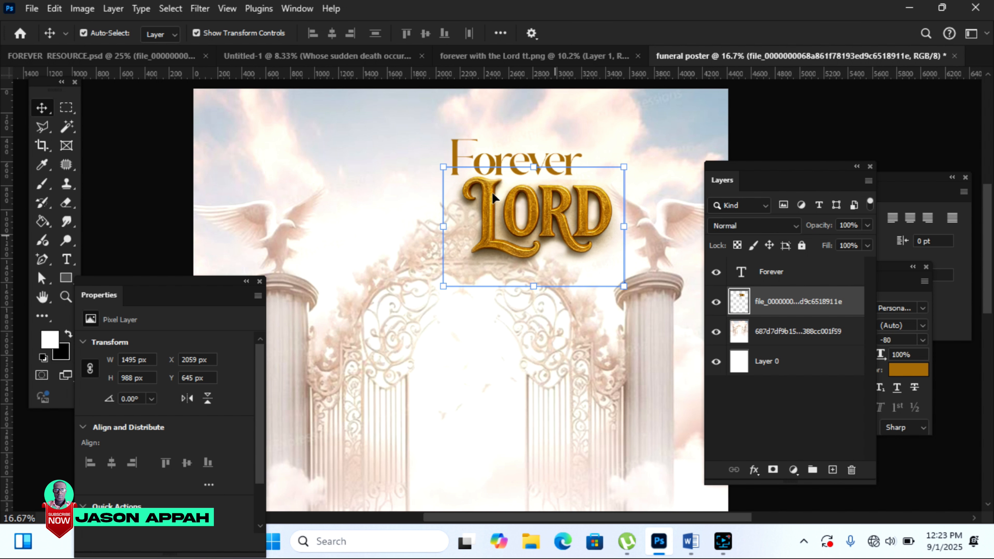
key(ctrl+space)
ctrl+click(629, 192)
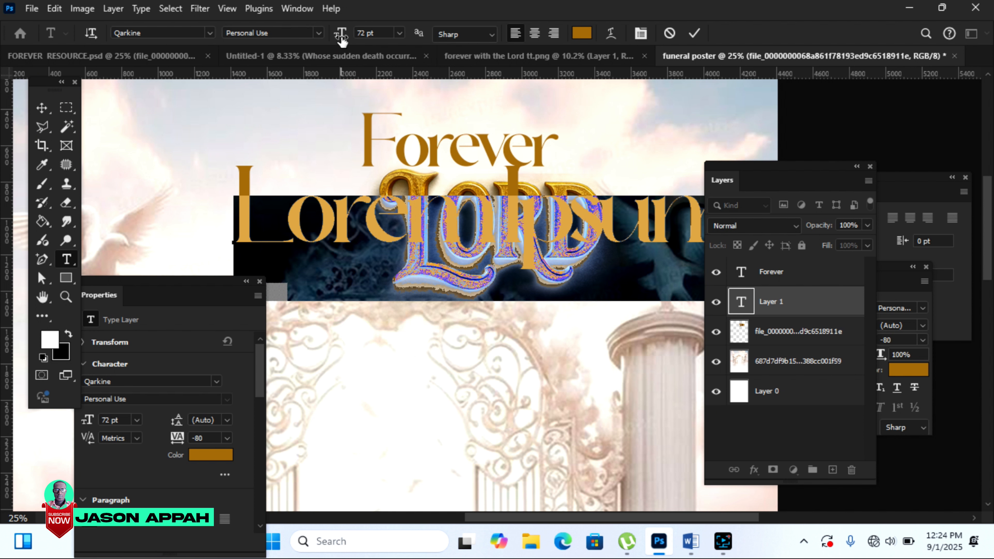
Step: Shrink the WITH THE text to 38 pt and place it beside Forever
drag(341, 36, 314, 44)
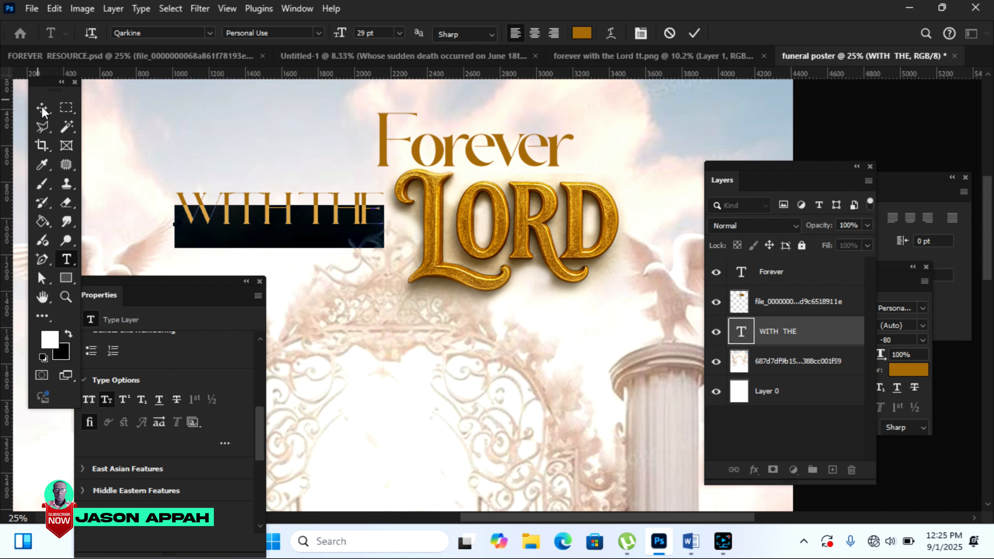
click(42, 109)
drag(247, 210, 678, 170)
drag(768, 148, 715, 157)
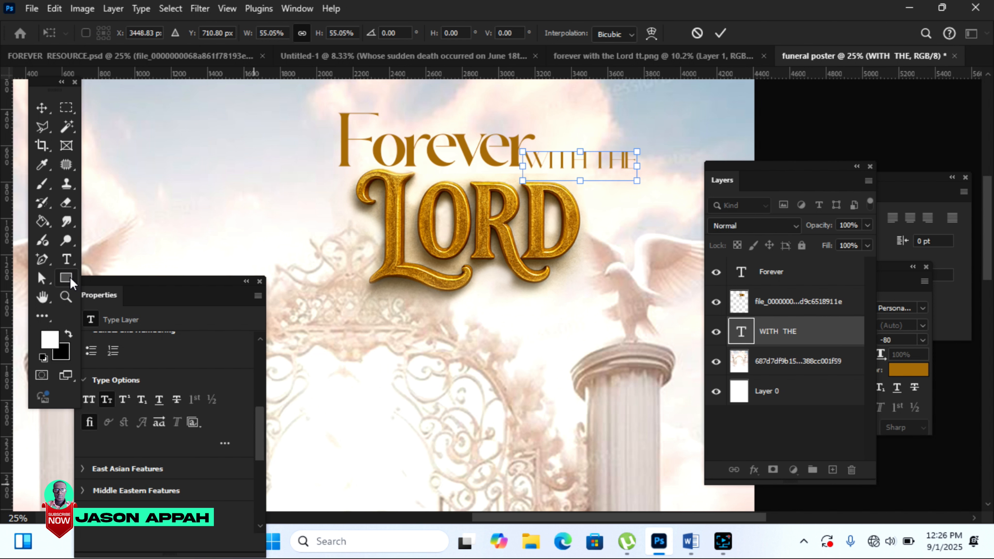
Step: Draw a rectangle bar over WITH THE filled with Forever's gold
right_click(66, 278)
click(149, 279)
drag(530, 148, 647, 172)
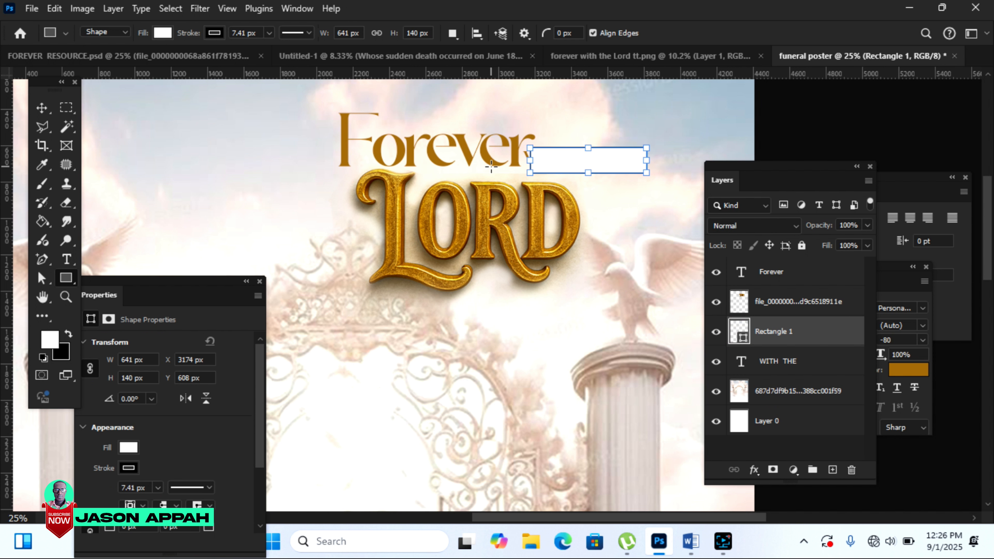
double_click(742, 337)
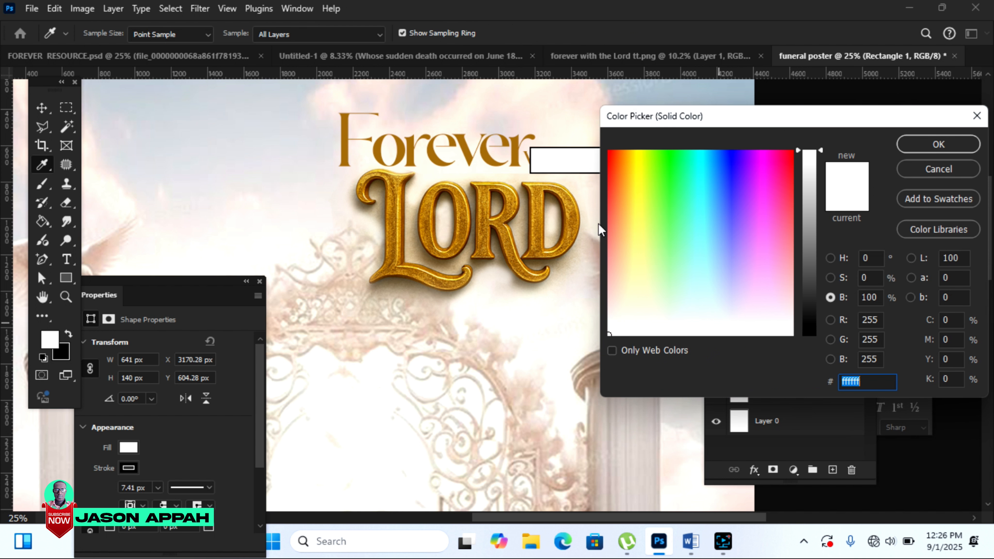
click(516, 150)
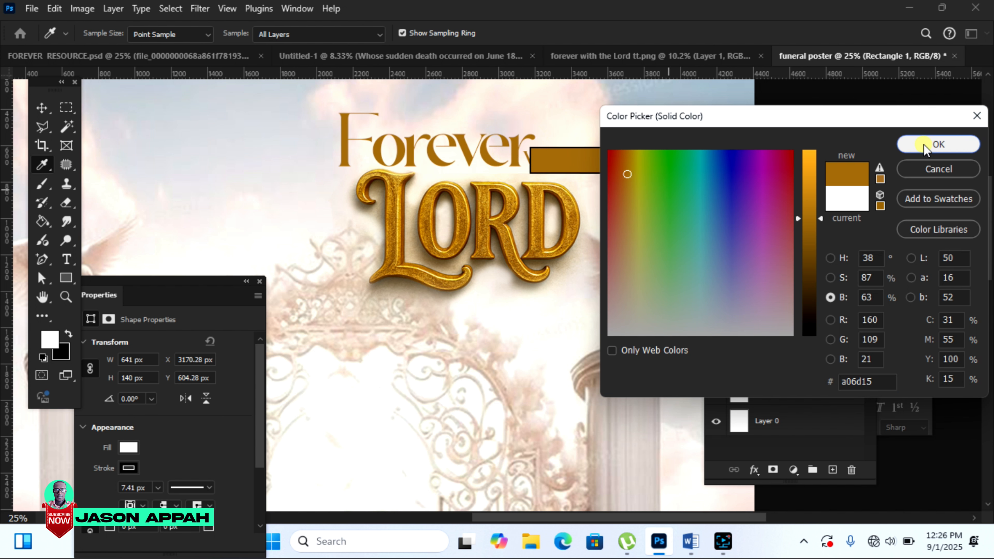
click(931, 145)
drag(159, 290, 210, 235)
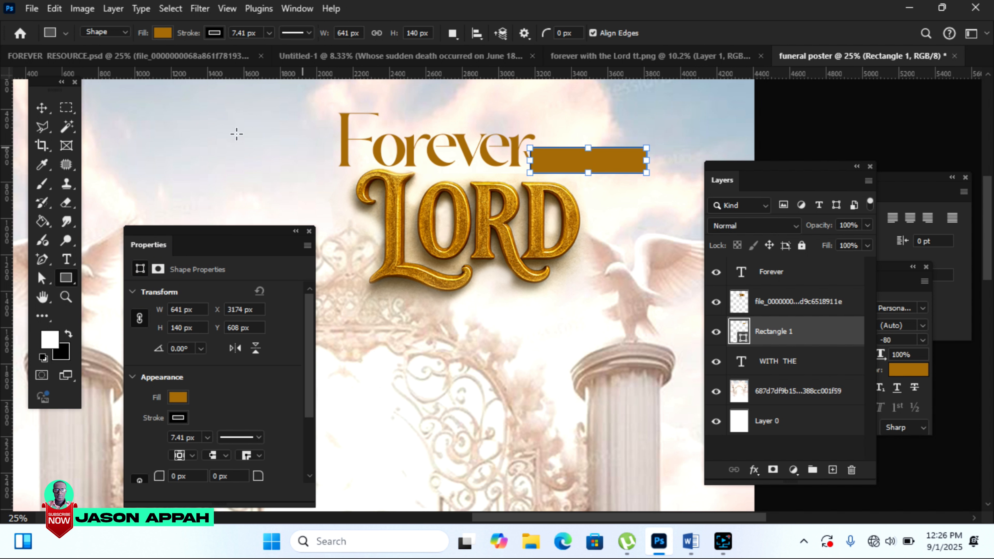
Step: Remove the outline from the gold bar and nudge it slightly right
click(41, 107)
click(613, 111)
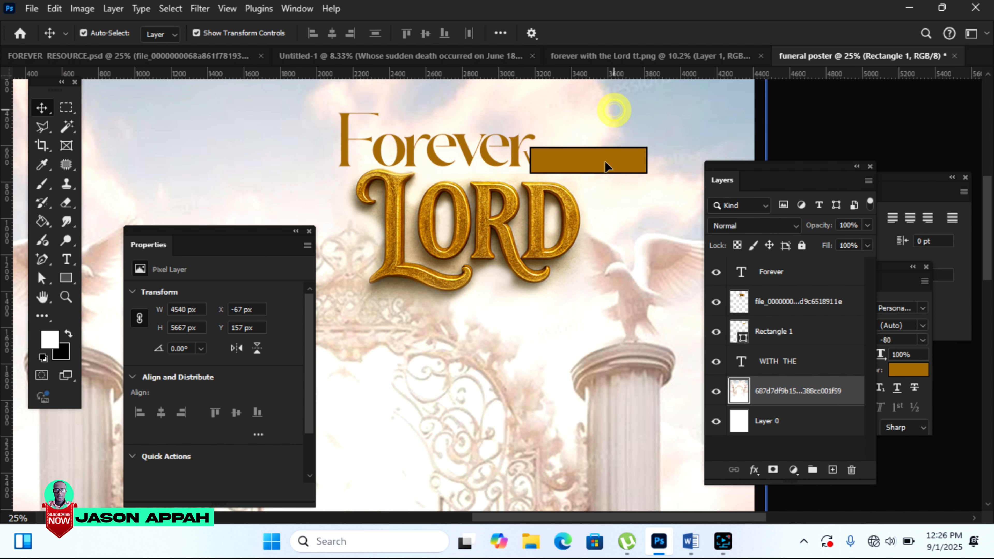
click(611, 163)
click(555, 160)
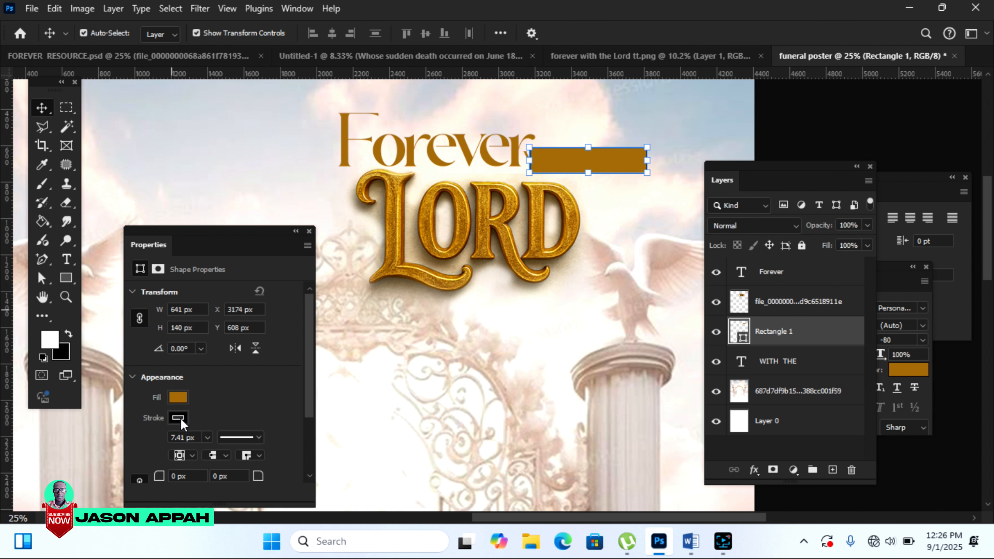
click(178, 401)
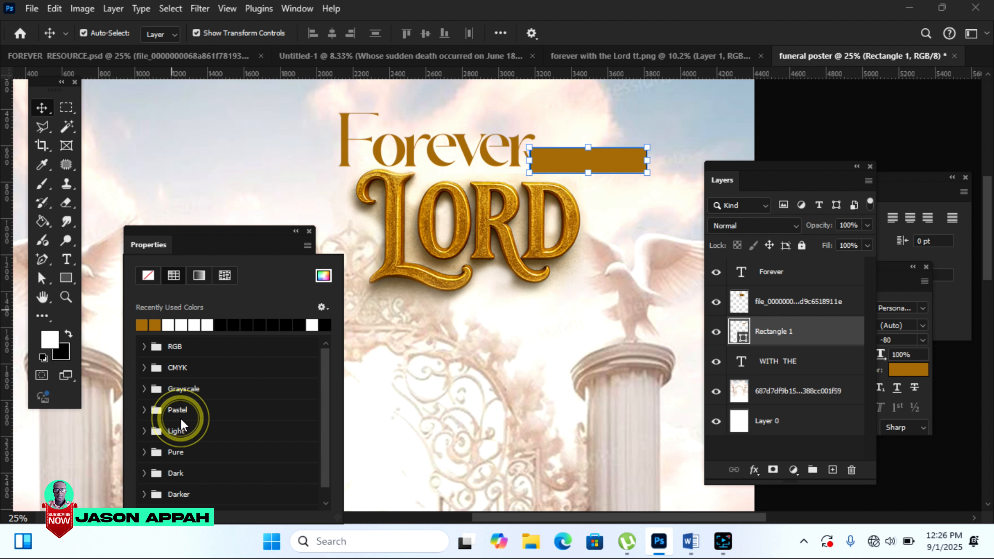
click(147, 274)
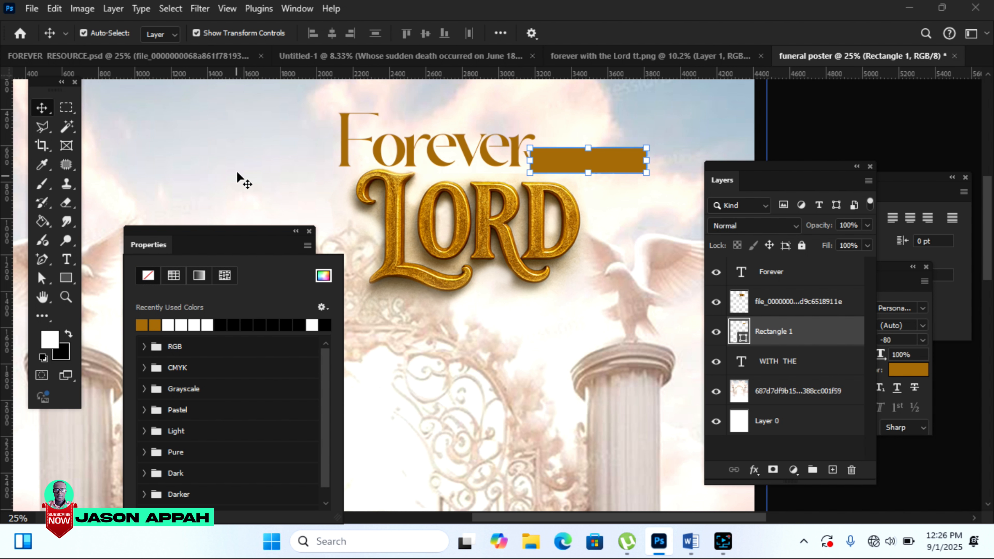
click(241, 157)
drag(577, 159, 582, 157)
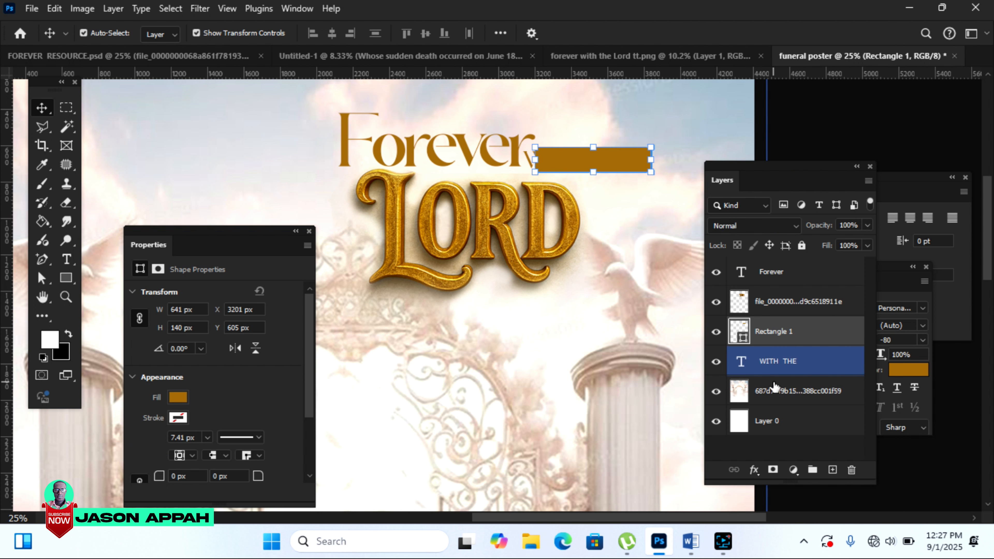
Step: Stack the WITH THE text layer above the gold bar layer
drag(775, 363, 769, 311)
click(763, 359)
click(773, 327)
click(771, 364)
click(786, 331)
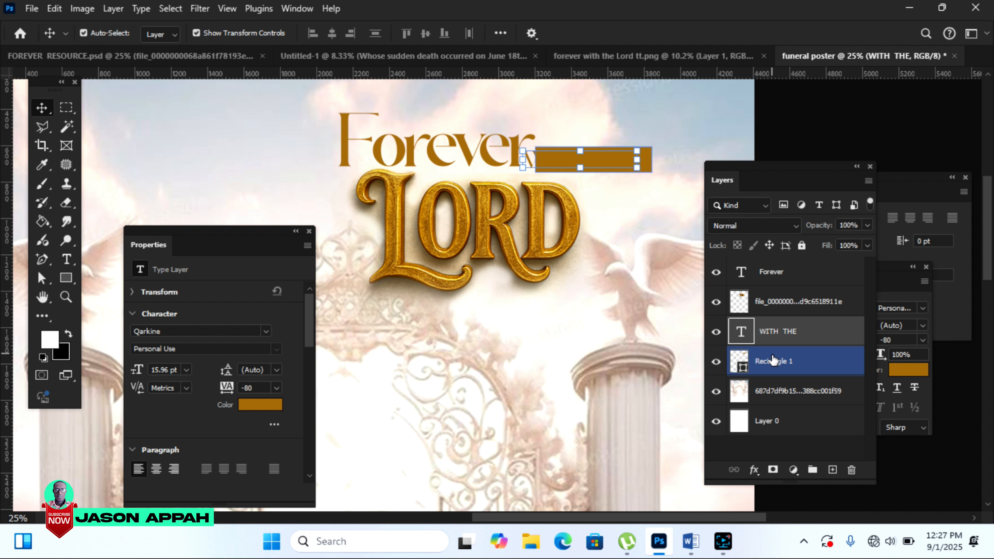
Step: Make the WITH THE text white
click(254, 409)
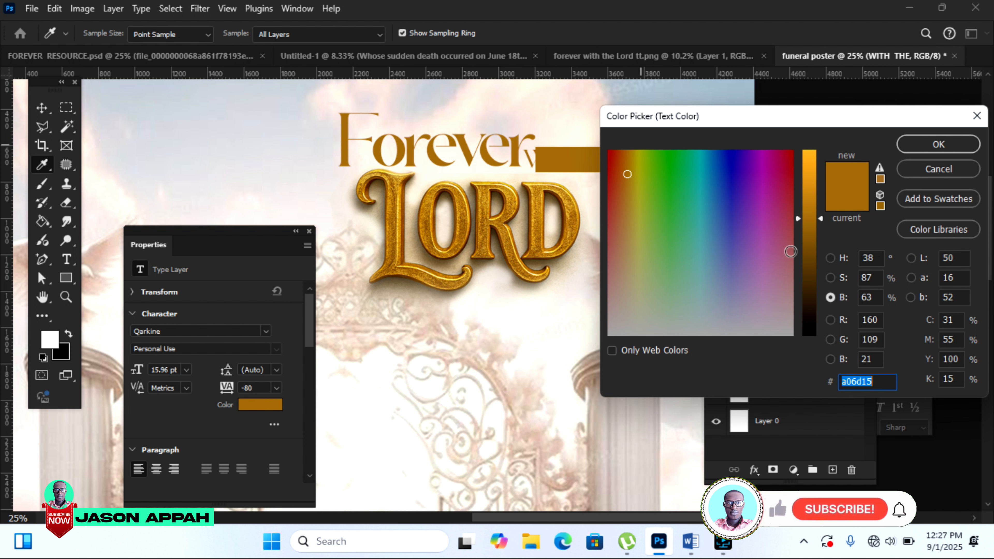
key(Escape)
key(v)
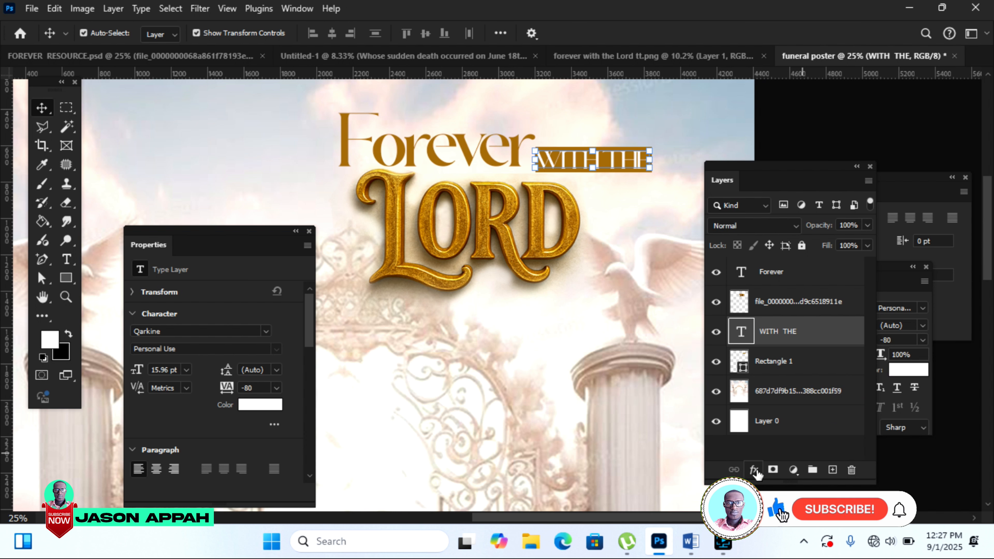
Step: Give WITH THE a 3 px white stroke and set its tracking from -80 to 0
click(753, 469)
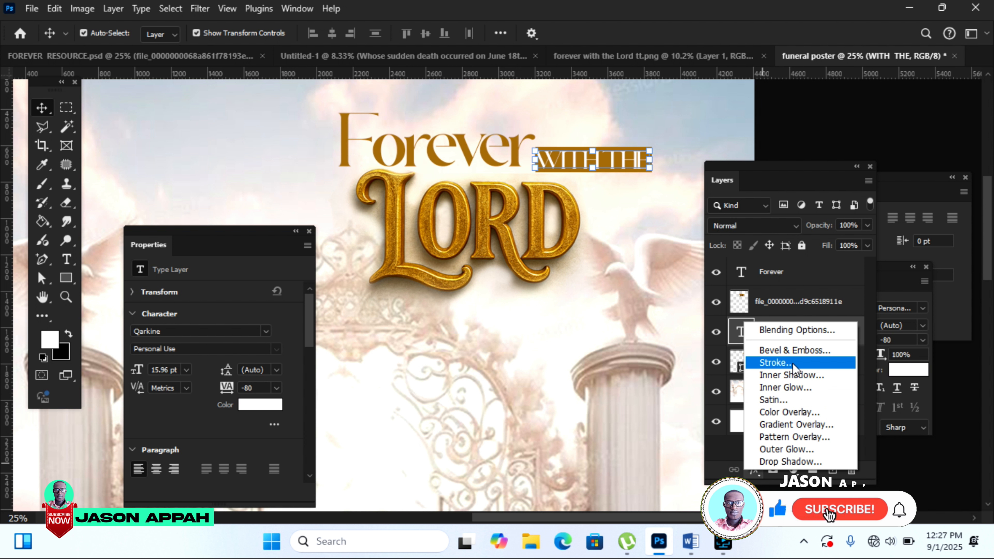
key(Escape)
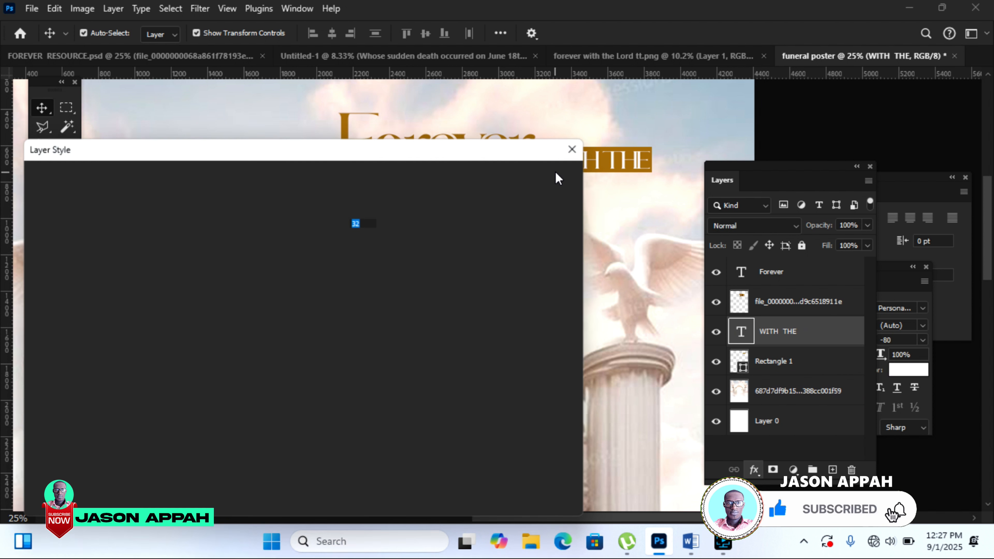
mouse_move(424, 156)
mouse_down()
mouse_move(501, 199)
mouse_move(850, 171)
mouse_up()
drag(727, 249, 716, 248)
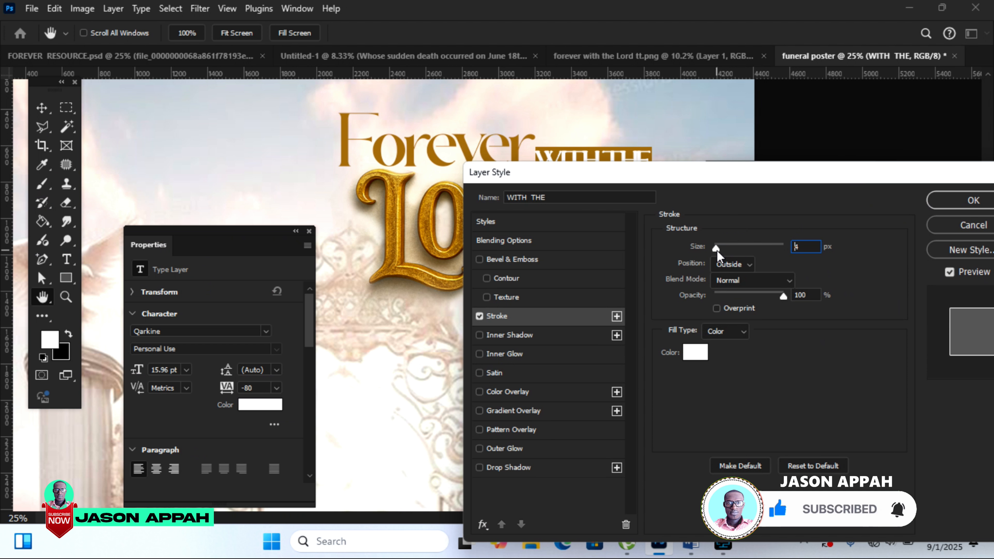
drag(693, 185, 701, 266)
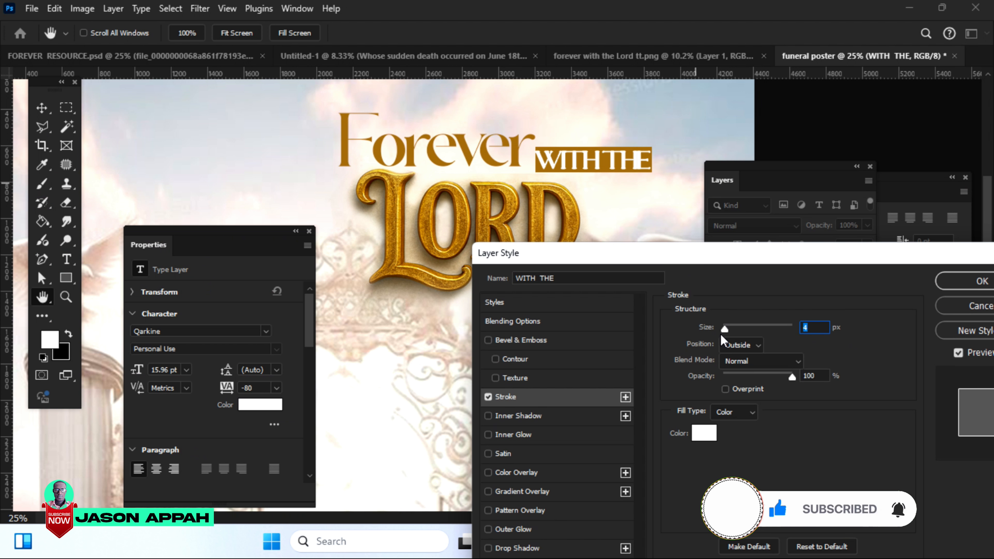
drag(725, 329, 723, 329)
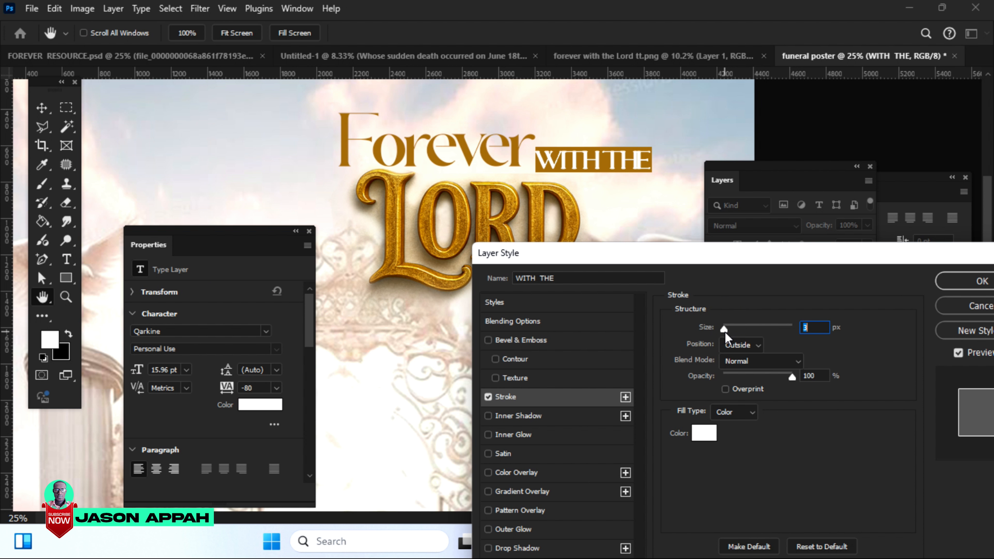
drag(915, 252, 788, 285)
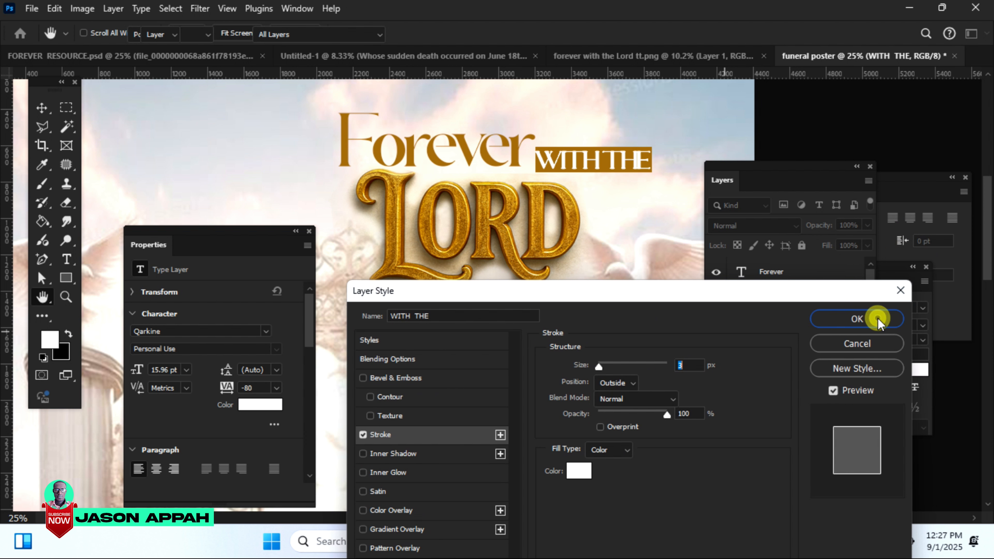
click(872, 316)
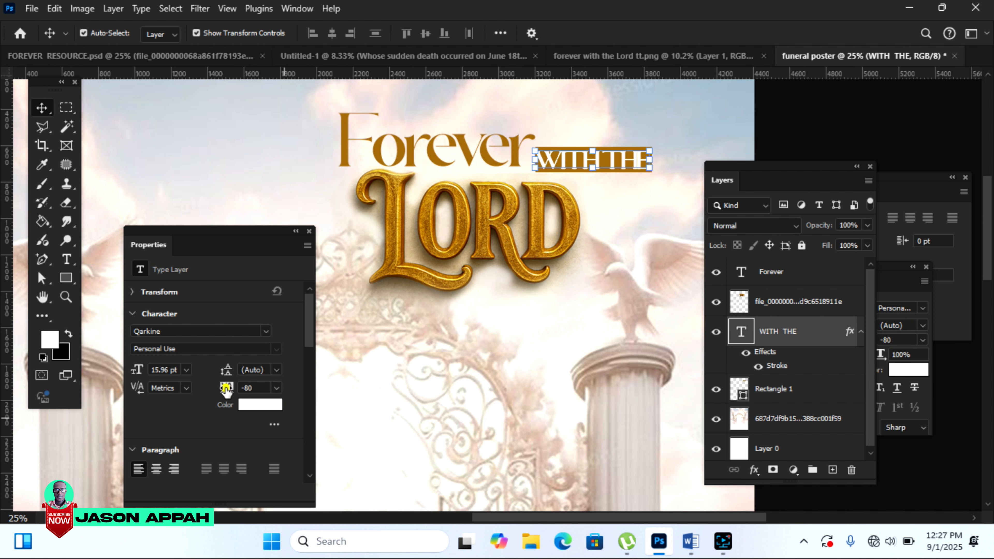
drag(226, 391, 283, 409)
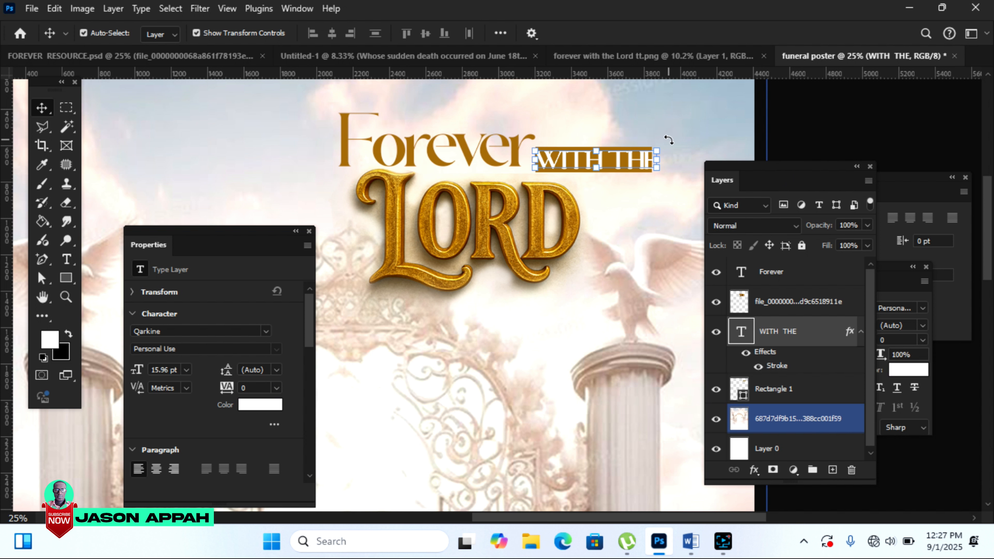
drag(659, 145, 658, 146)
Step: Bring the gold ornament divider onto the poster, enlarged above the word Forever
click(133, 56)
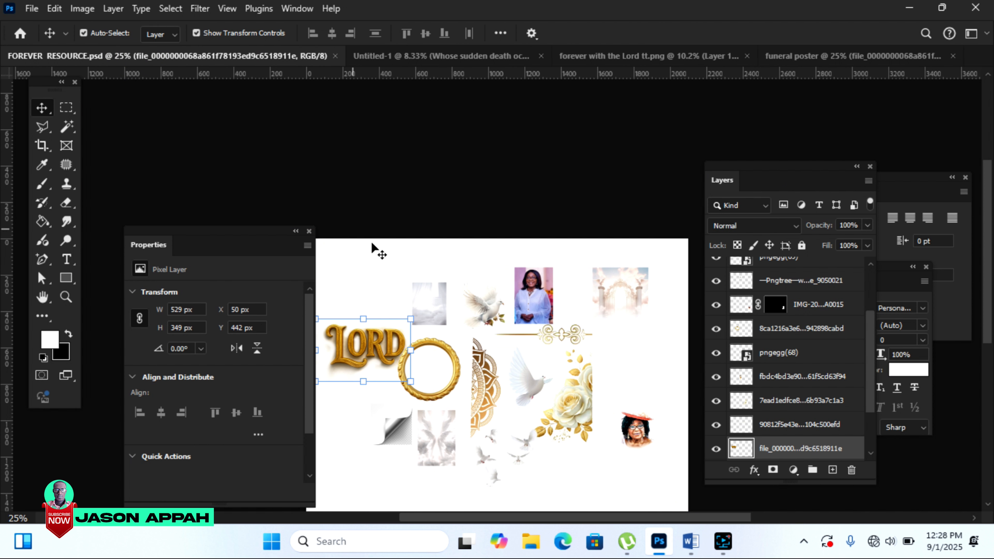
drag(561, 338, 783, 61)
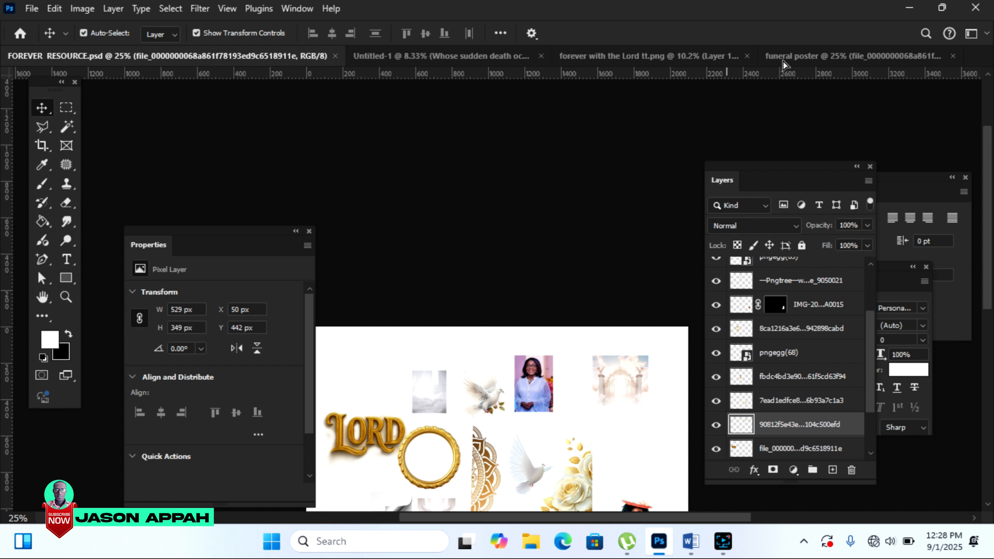
click(783, 61)
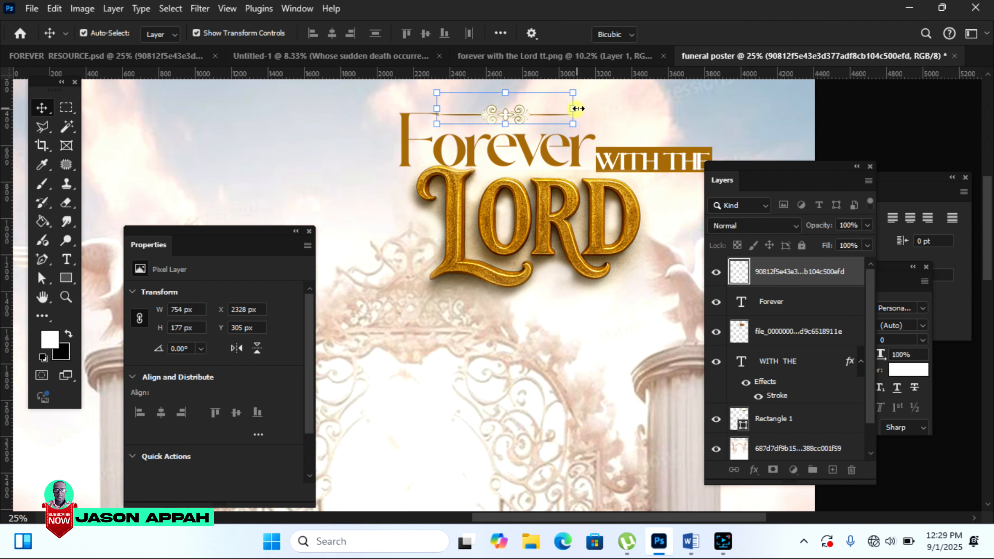
drag(574, 108, 607, 111)
drag(608, 111, 616, 110)
click(910, 118)
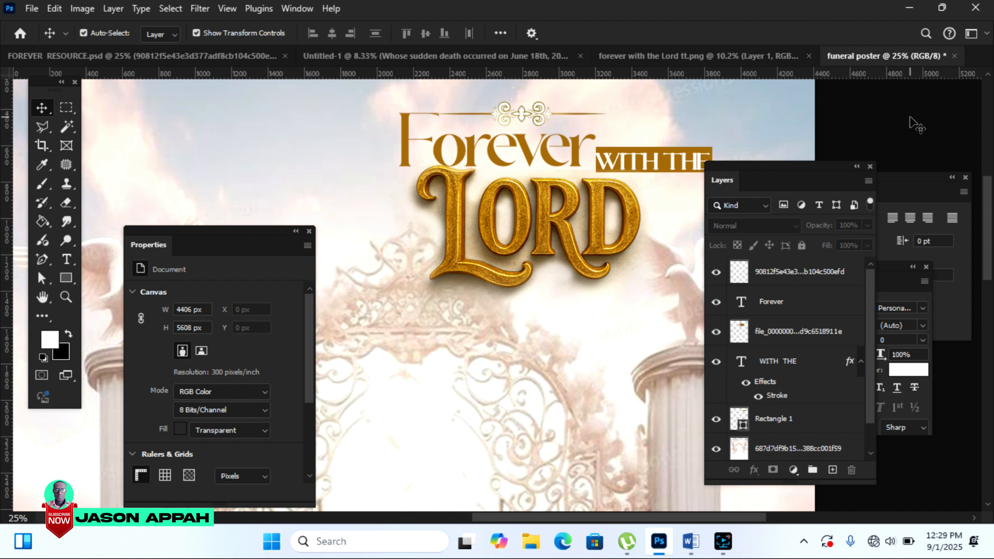
Step: Zoom out to the whole poster and select the gate background layer
click(65, 297)
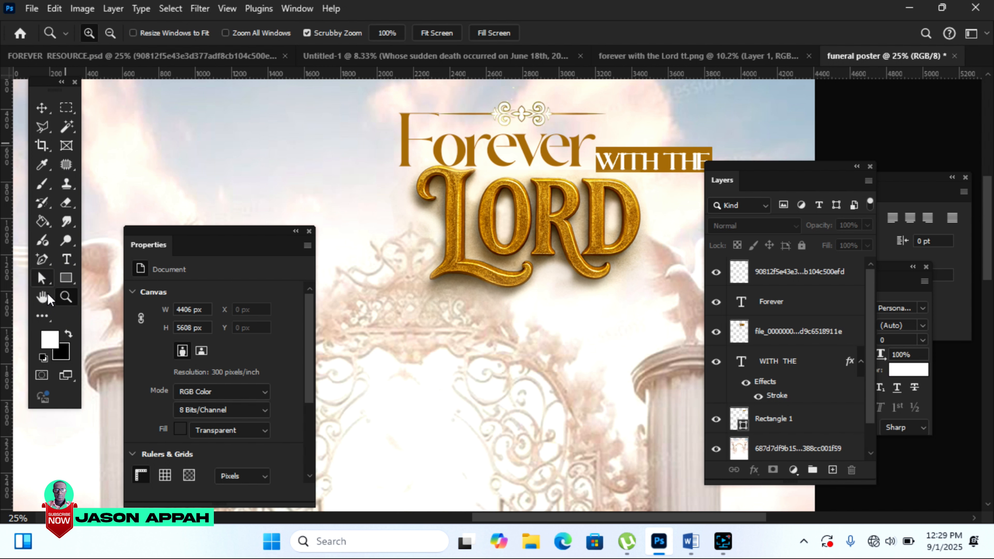
click(110, 32)
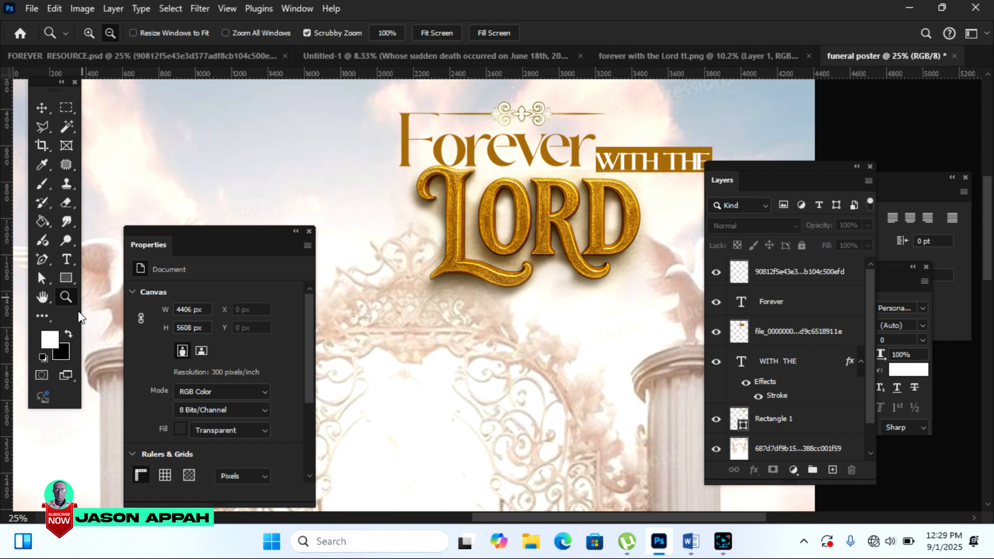
click(462, 369)
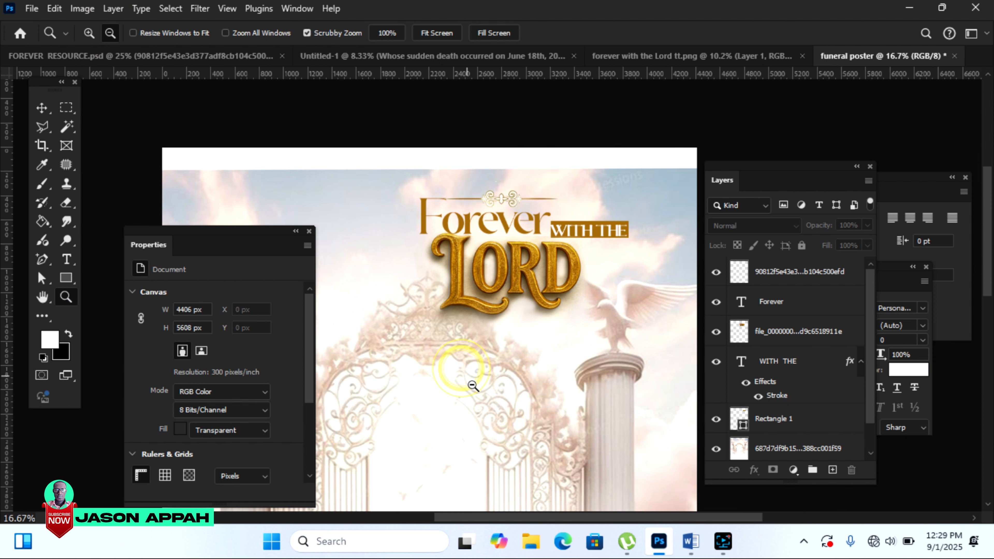
click(468, 346)
scroll(986, 231, down, 3)
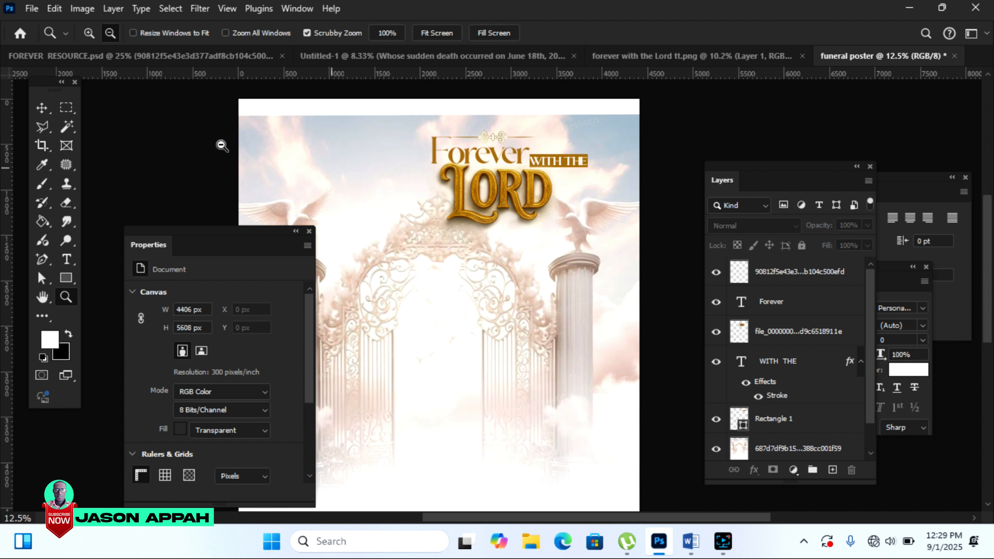
click(41, 110)
click(321, 173)
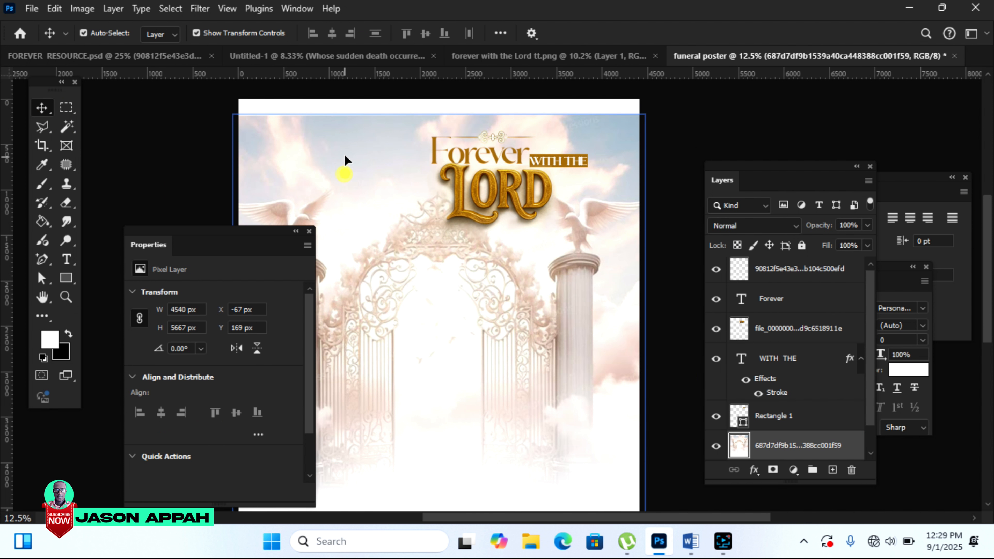
Step: Shift the gate background up, enlarge the placed portrait and remove its background
drag(345, 171, 346, 150)
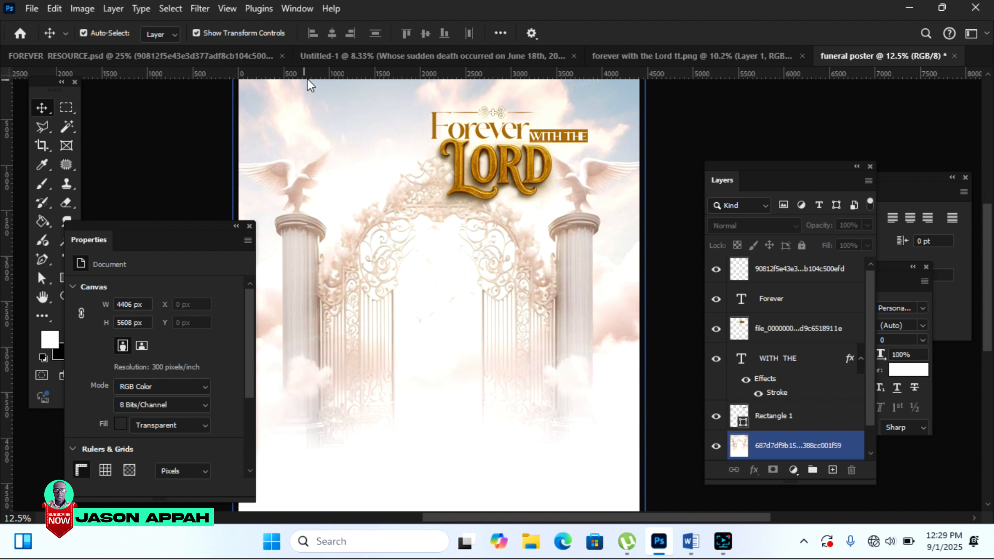
drag(405, 245, 317, 116)
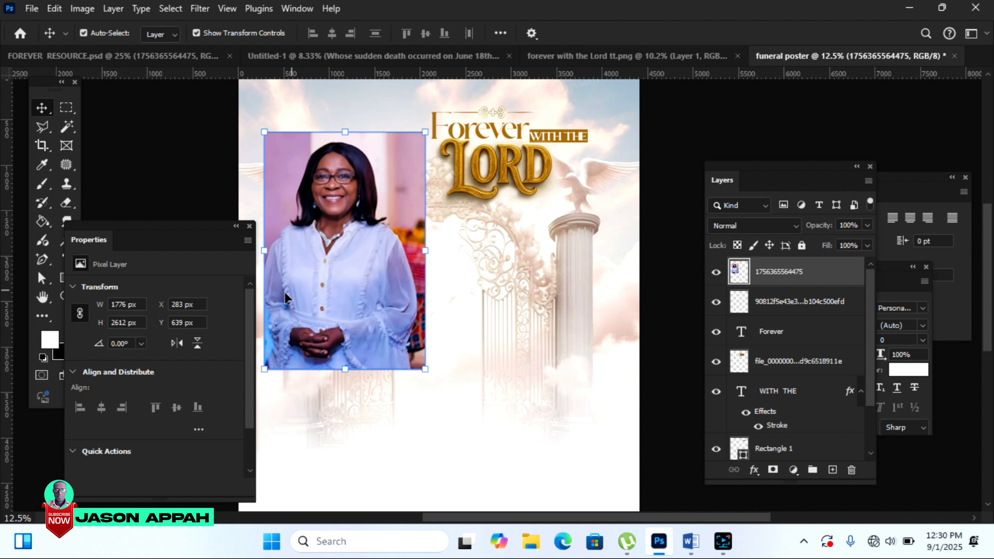
scroll(252, 352, down, 2)
click(133, 417)
drag(341, 310, 364, 309)
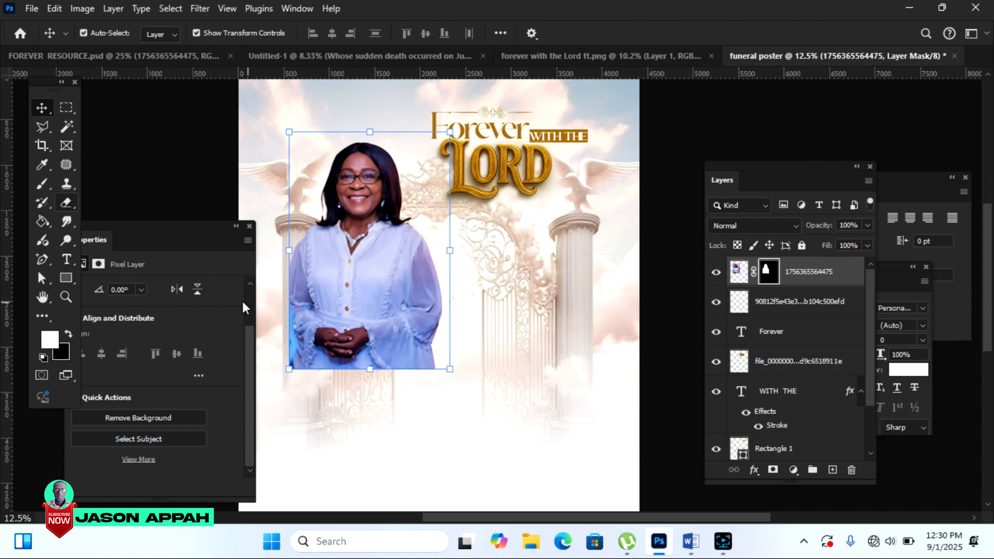
Step: Erase the portrait's lower body with a 1000 px eraser so it fades into the gate
click(66, 203)
key(bracketright)
key(bracketright)
key(bracketright)
key(bracketright)
key(bracketright)
key(bracketright)
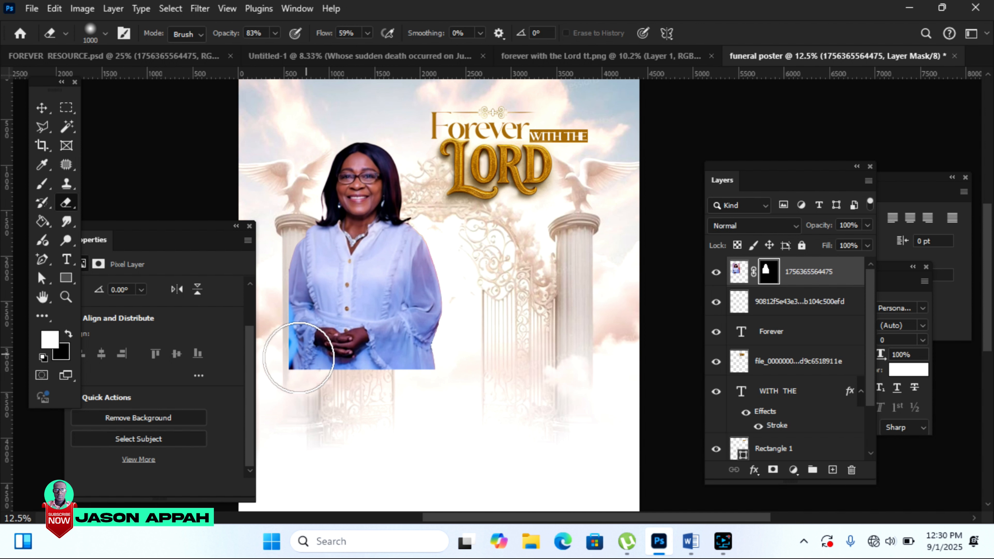
mouse_move(295, 358)
mouse_down()
mouse_move(439, 353)
mouse_move(457, 319)
mouse_move(445, 348)
mouse_move(367, 386)
mouse_move(305, 364)
mouse_move(249, 283)
mouse_move(268, 294)
mouse_move(284, 328)
mouse_up()
drag(262, 288, 295, 366)
drag(467, 270, 439, 377)
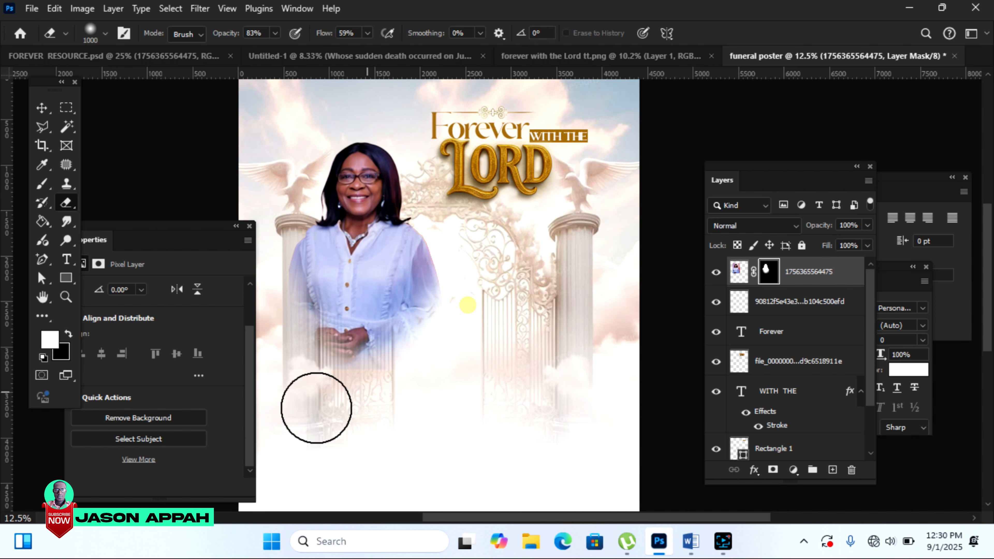
drag(350, 393, 271, 306)
Step: Move the portrait up and left and scale it to about 115%
key(v)
drag(396, 287, 372, 249)
drag(425, 329, 438, 356)
click(722, 33)
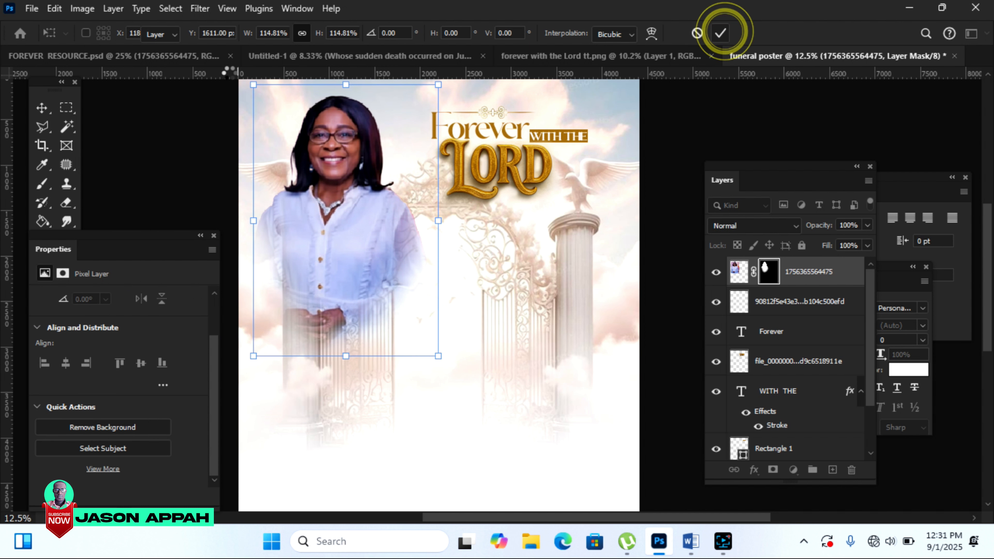
right_click(66, 221)
click(66, 297)
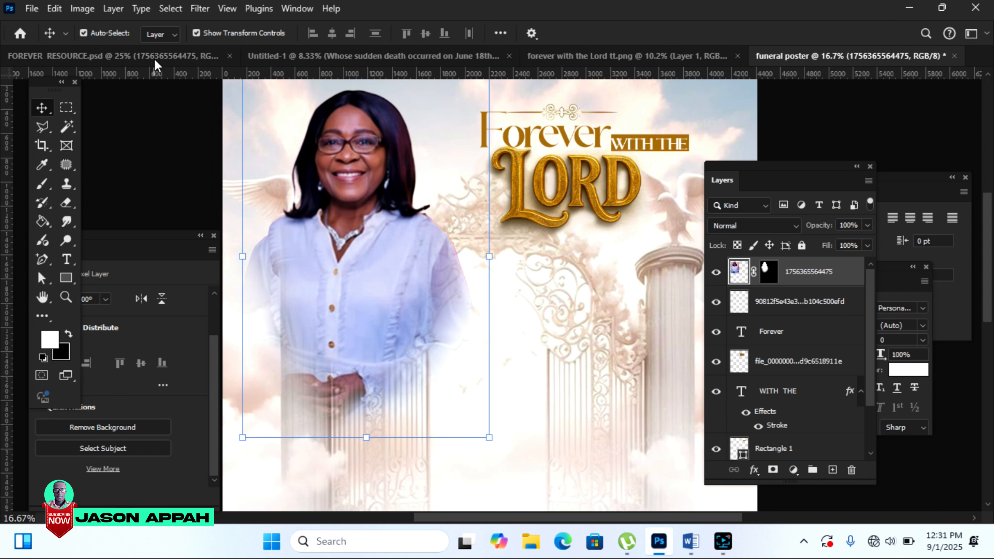
Step: In the Camera Raw Filter, raise Texture to +86 and Clarity to +88
click(200, 8)
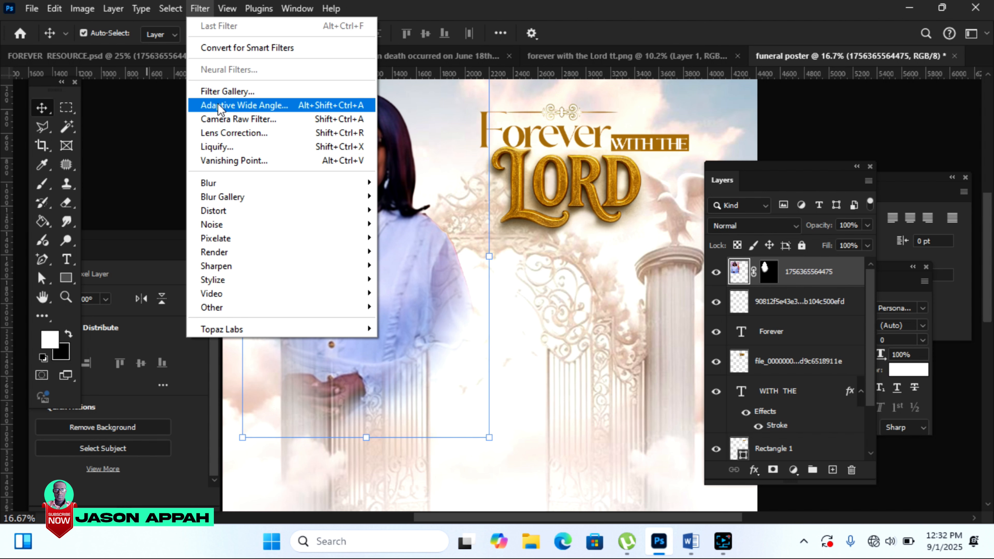
click(221, 118)
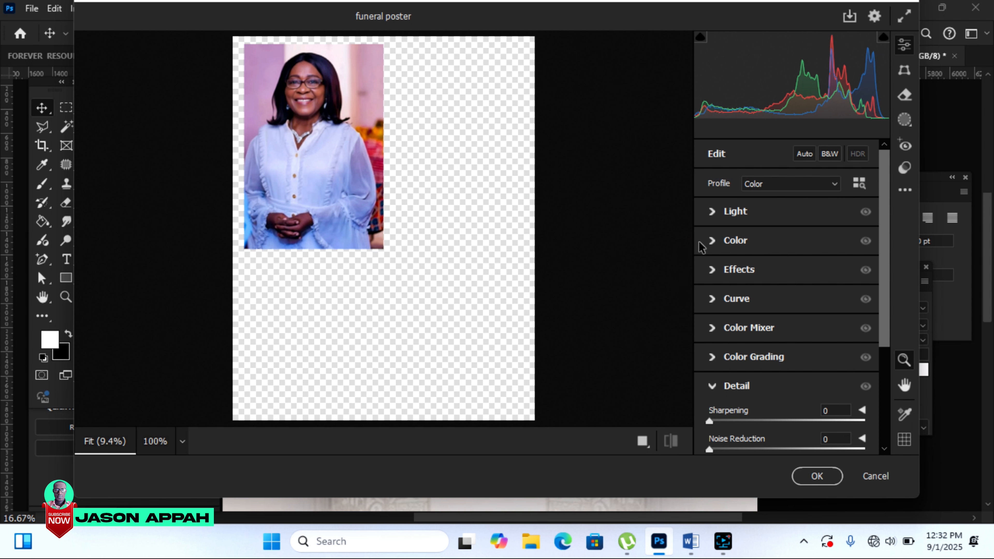
click(713, 271)
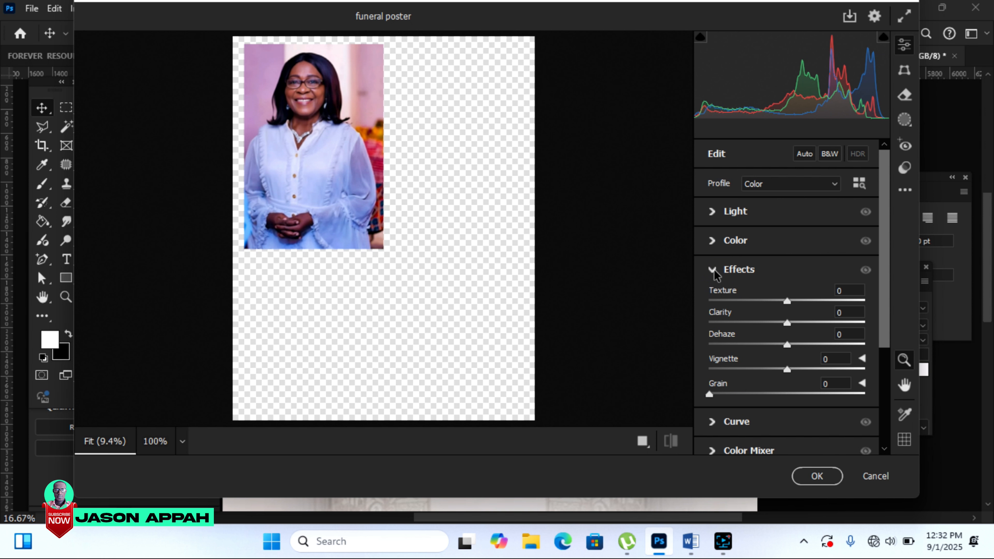
drag(790, 300, 853, 300)
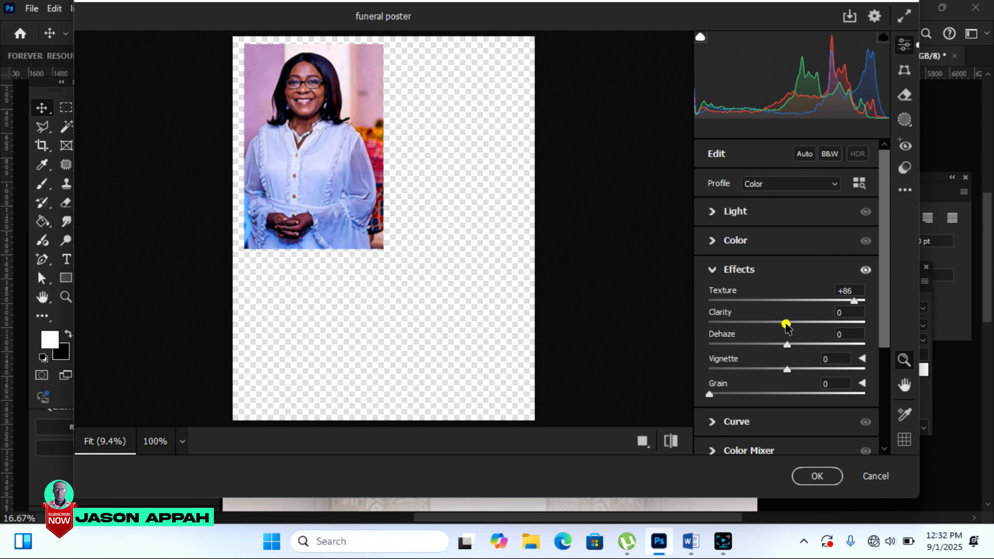
drag(786, 324, 903, 364)
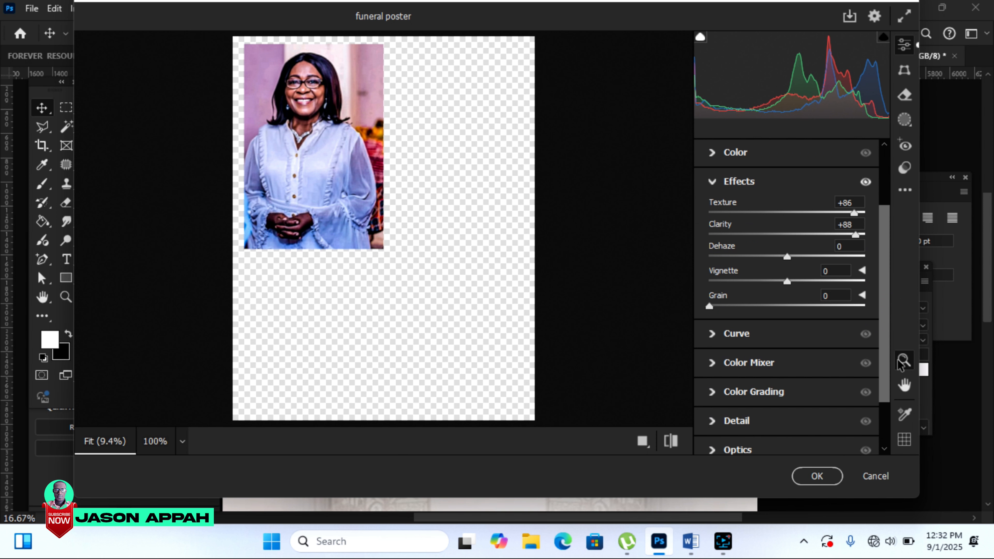
Step: Set Sharpening to 150 and Exposure to +0.10, then apply the filter
click(712, 421)
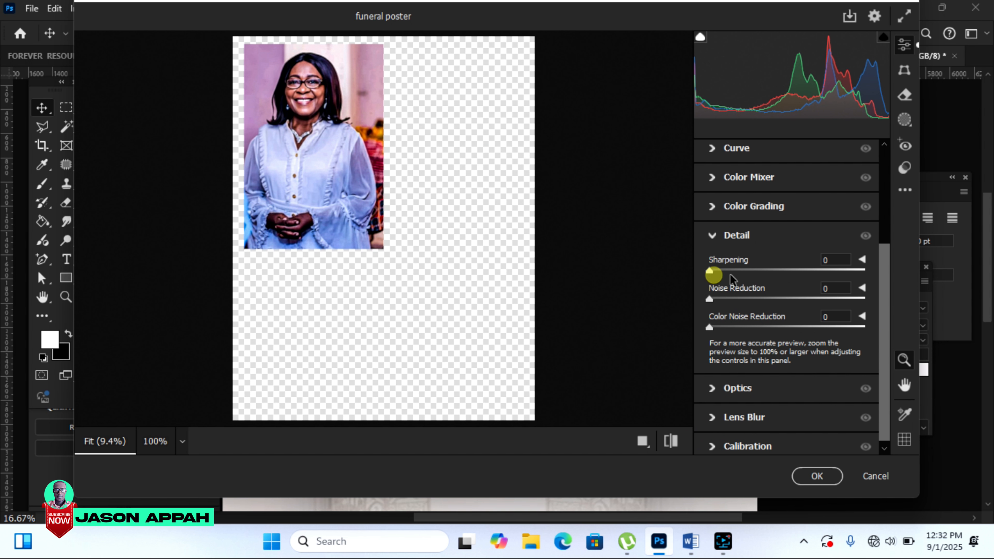
drag(710, 271, 864, 271)
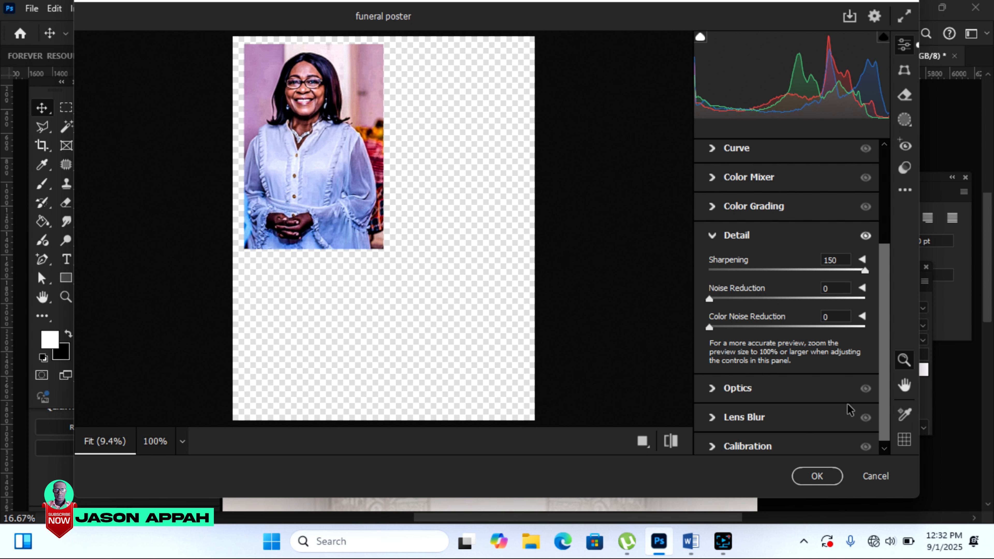
drag(886, 265, 883, 167)
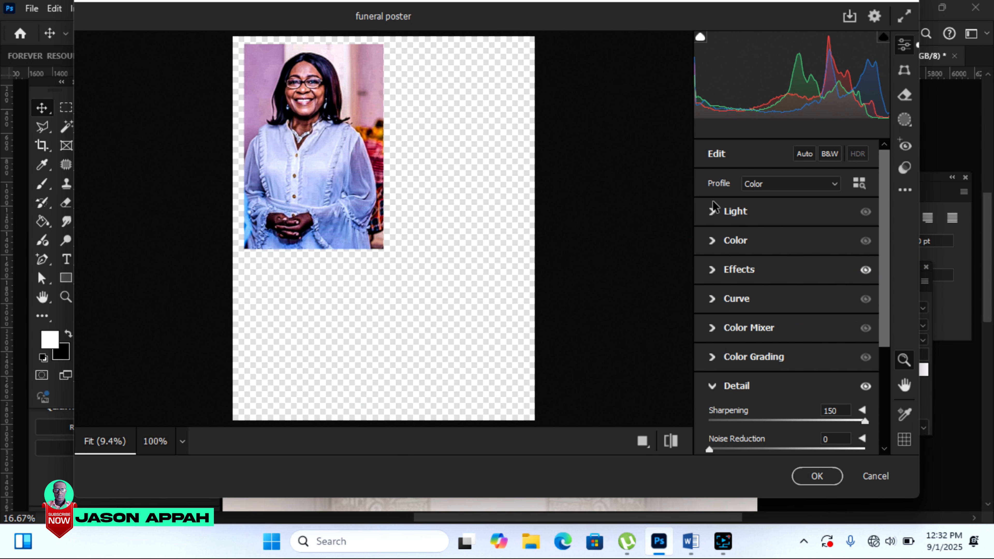
click(711, 218)
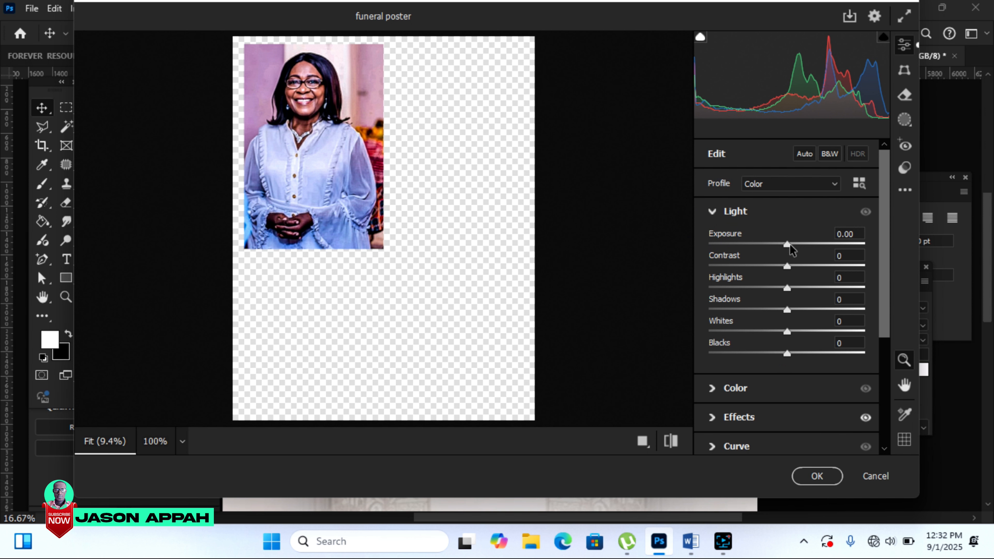
drag(789, 246, 790, 246)
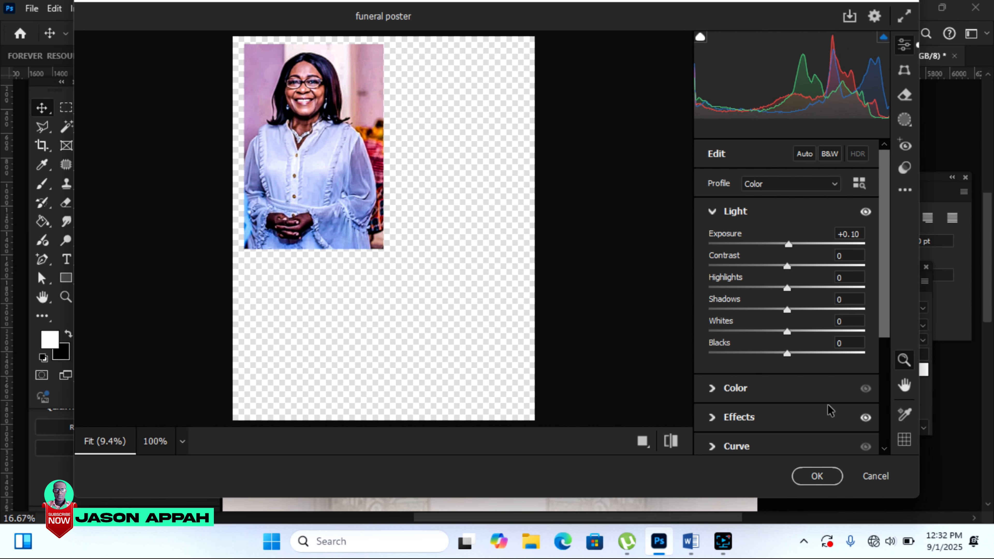
click(818, 475)
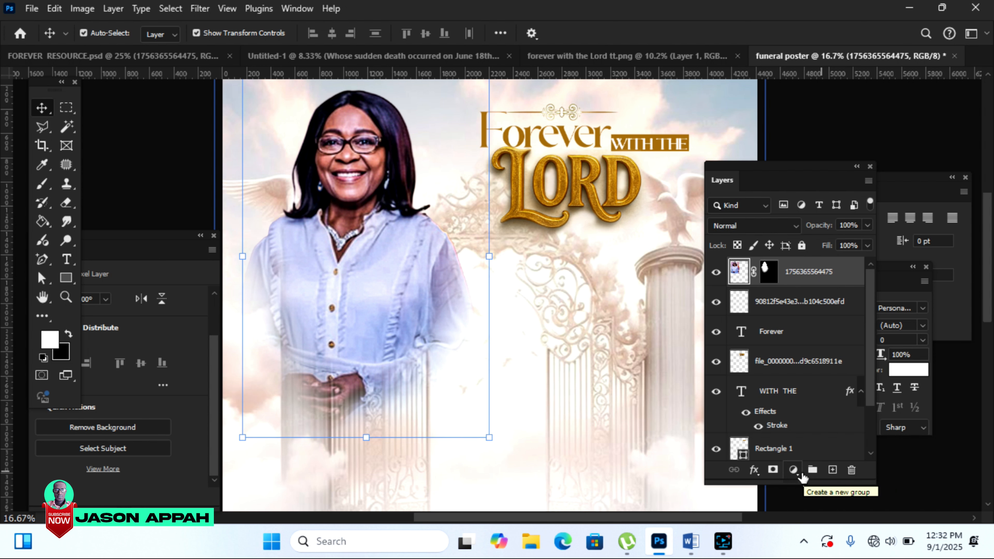
click(763, 449)
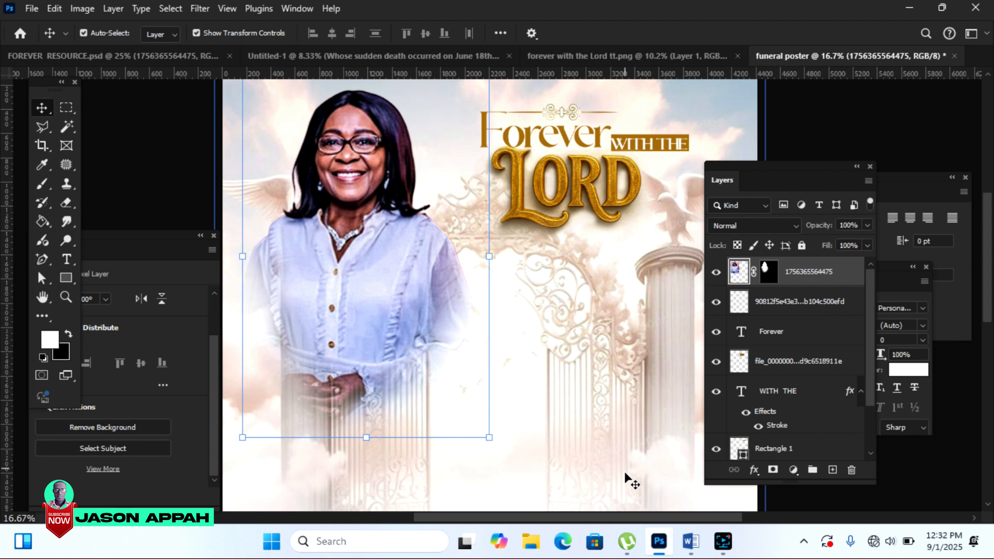
drag(618, 517, 633, 518)
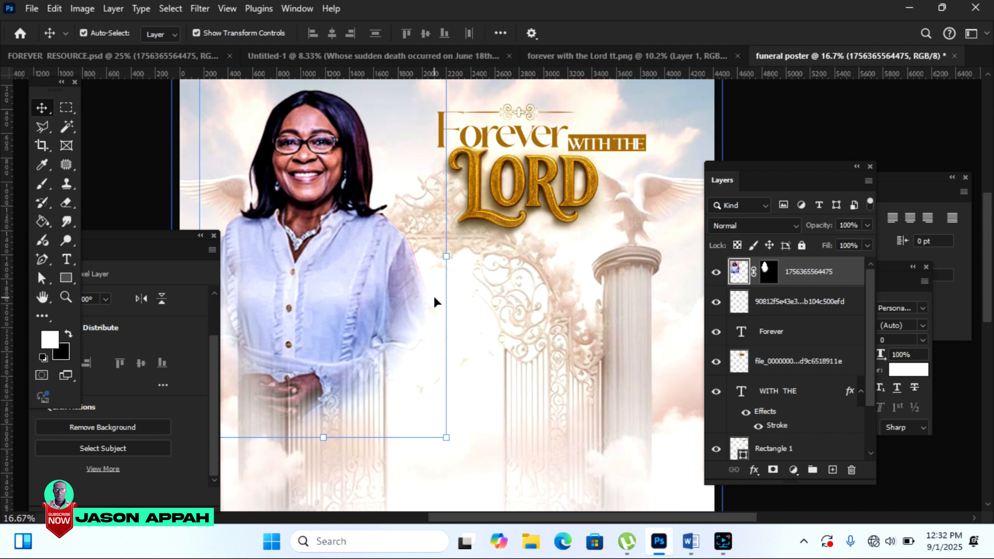
click(692, 546)
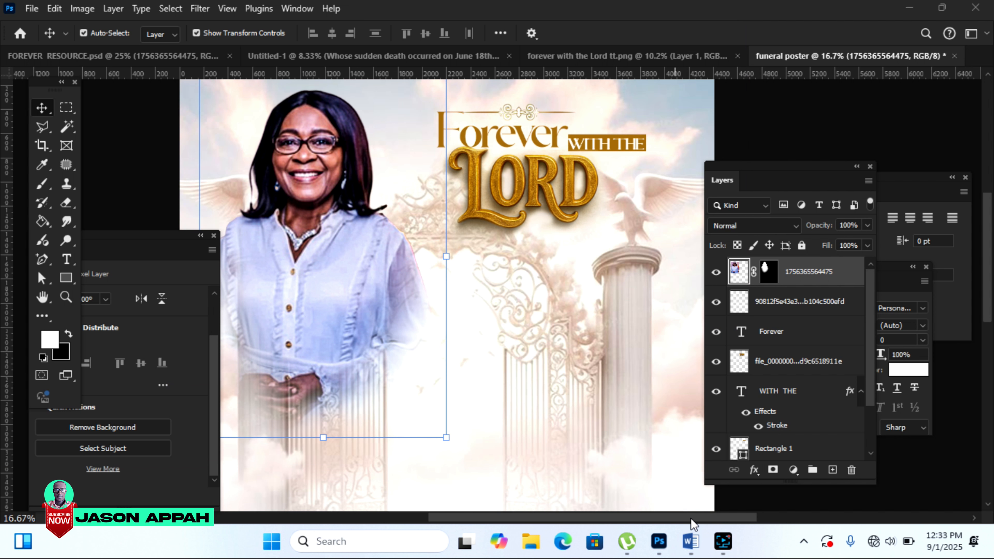
click(691, 543)
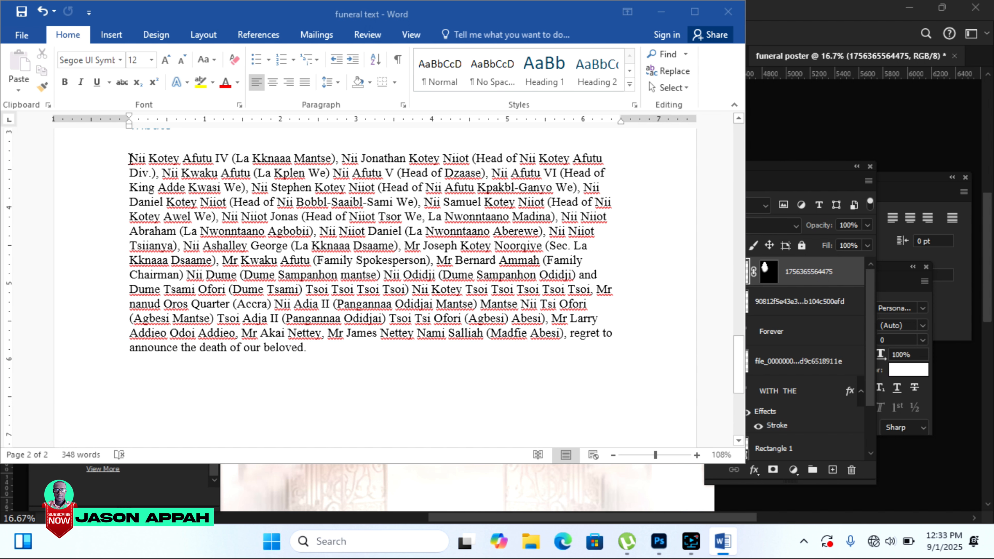
Step: Copy the family announcement paragraph from the Word document
drag(130, 158, 360, 359)
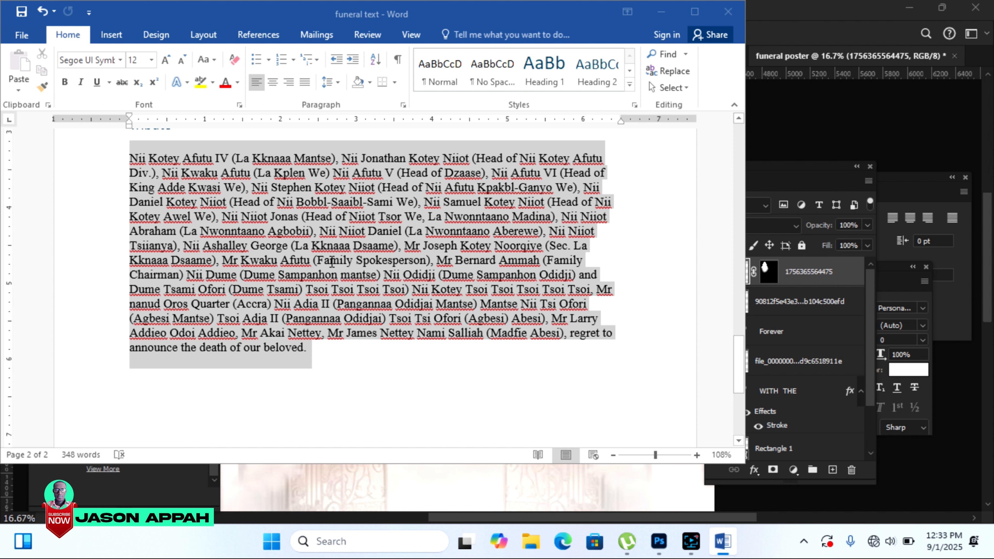
right_click(331, 261)
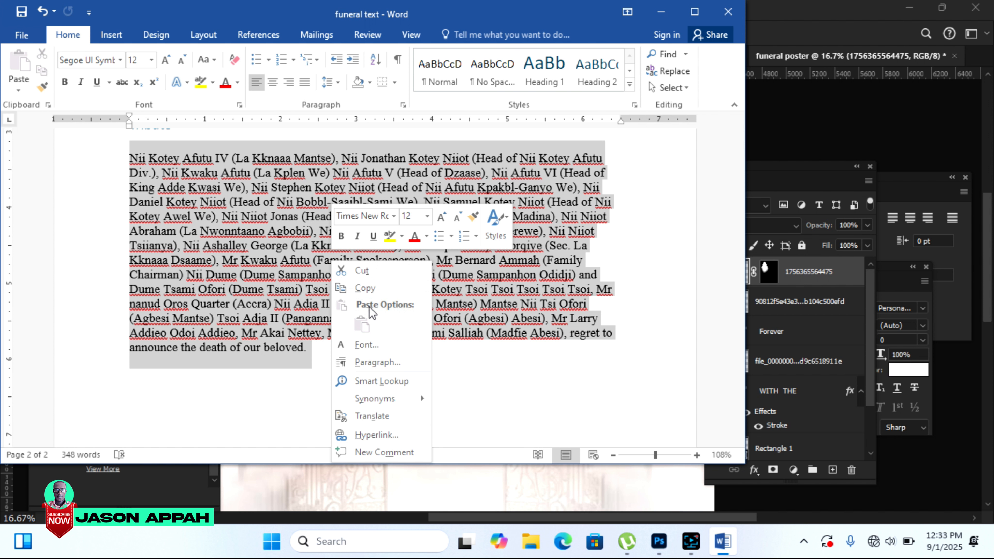
click(378, 288)
Step: Back in the Photoshop poster, deselect the portrait photo
click(534, 517)
click(765, 123)
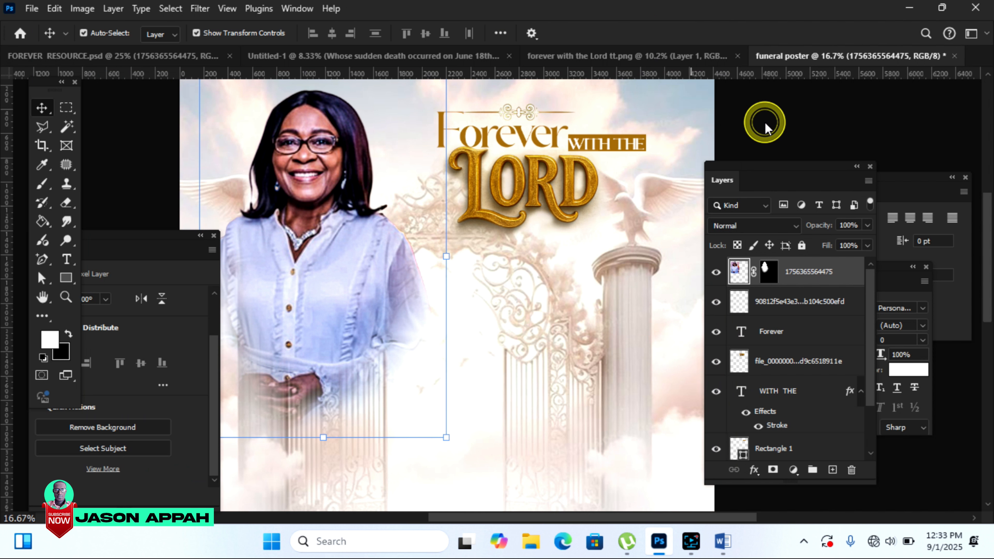
scroll(643, 136, right, 2)
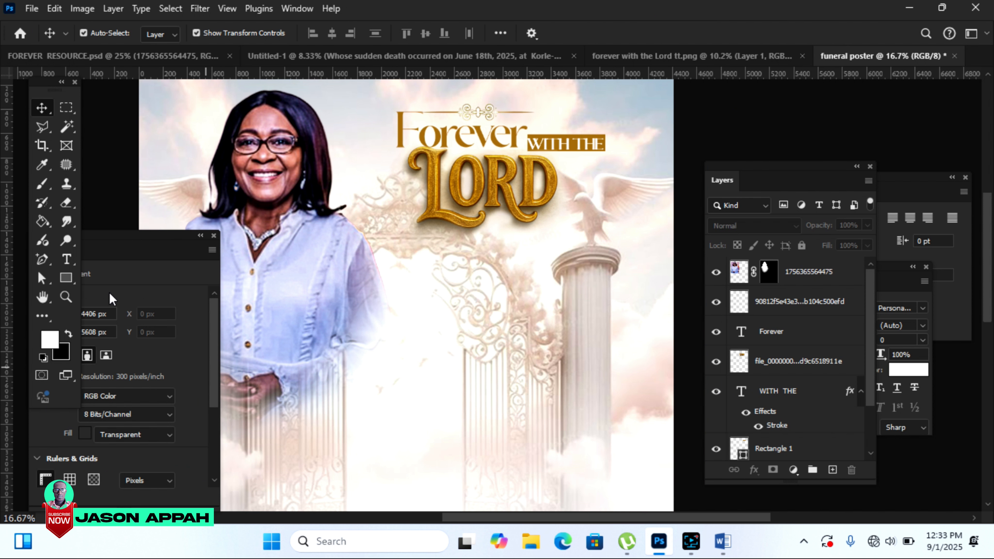
Step: Draw a paragraph text box below the title, set to Century Gothic at about 13 pt
right_click(68, 260)
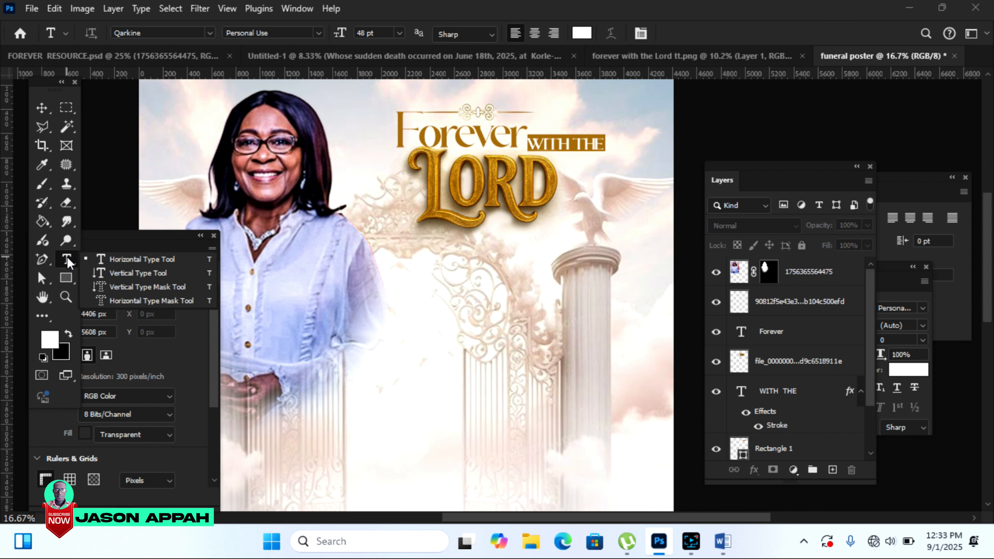
click(147, 260)
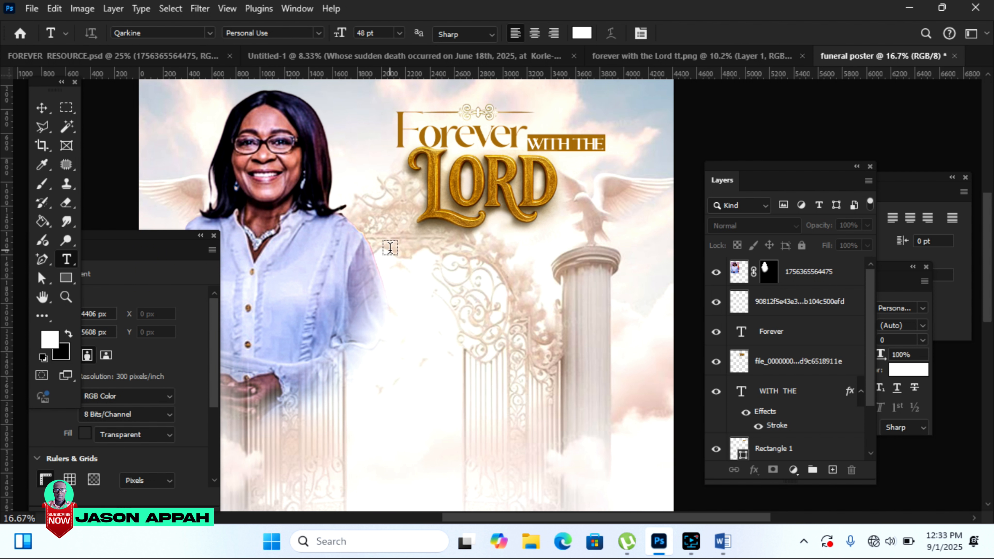
drag(390, 247, 636, 364)
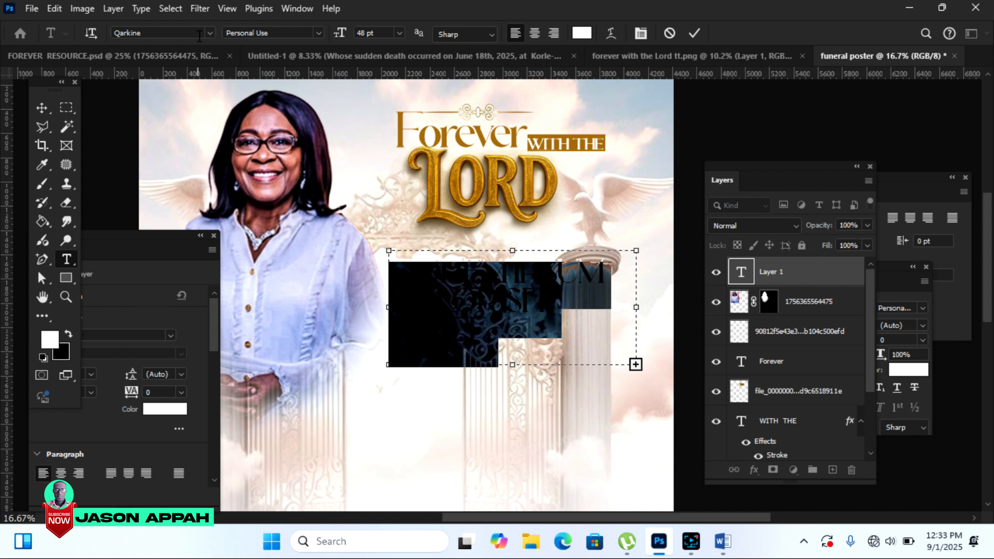
click(210, 34)
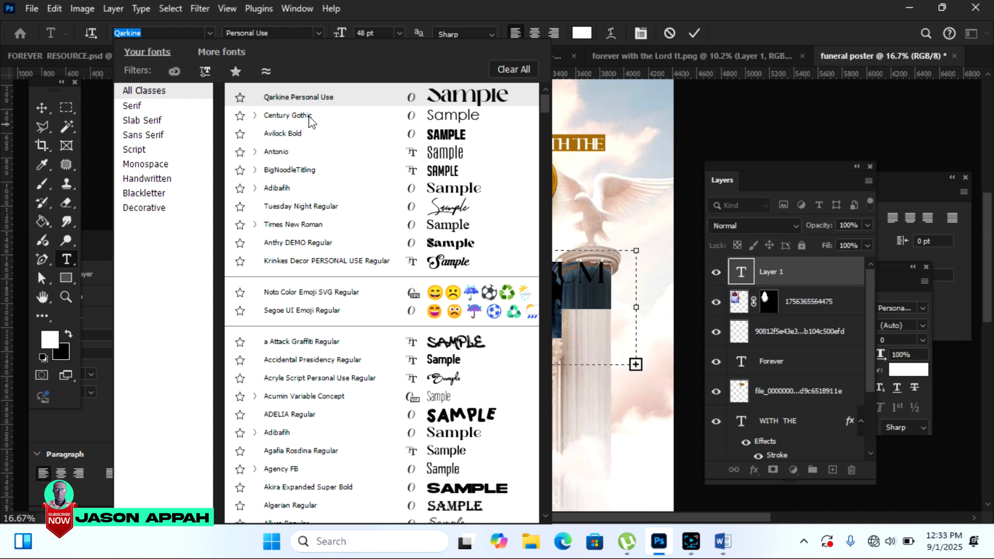
click(296, 115)
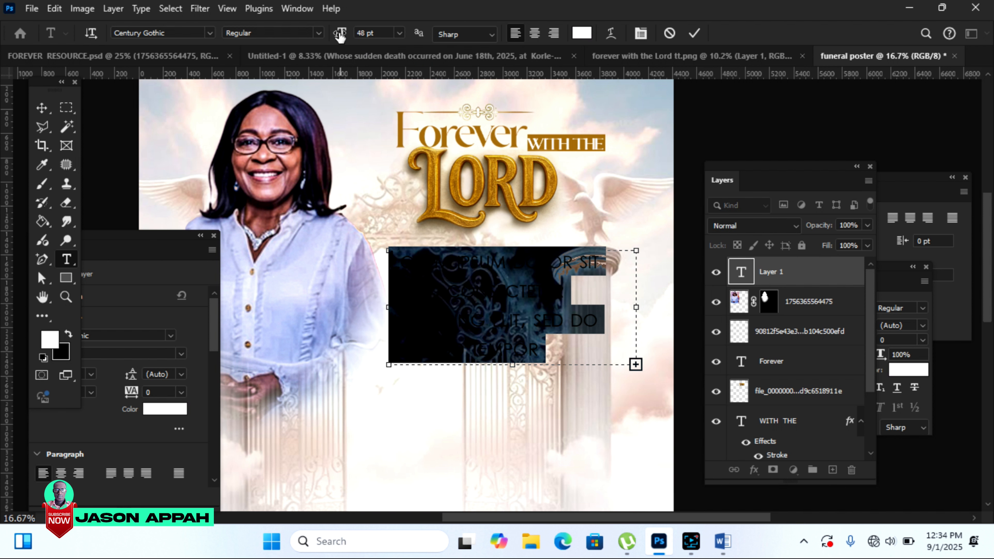
drag(339, 32, 317, 36)
click(446, 258)
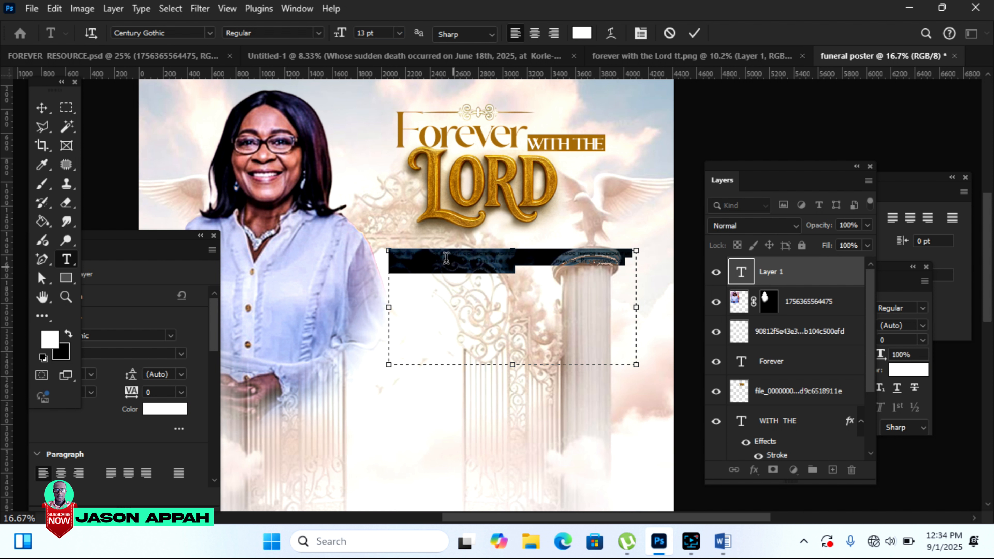
Step: Paste the copied family names into the box and colour the text black (000000)
right_click(443, 259)
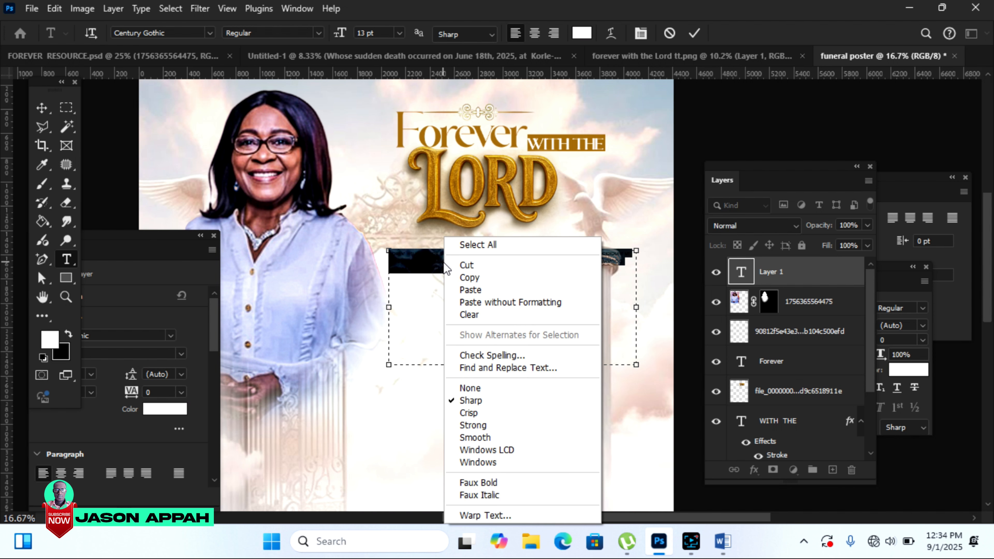
click(465, 285)
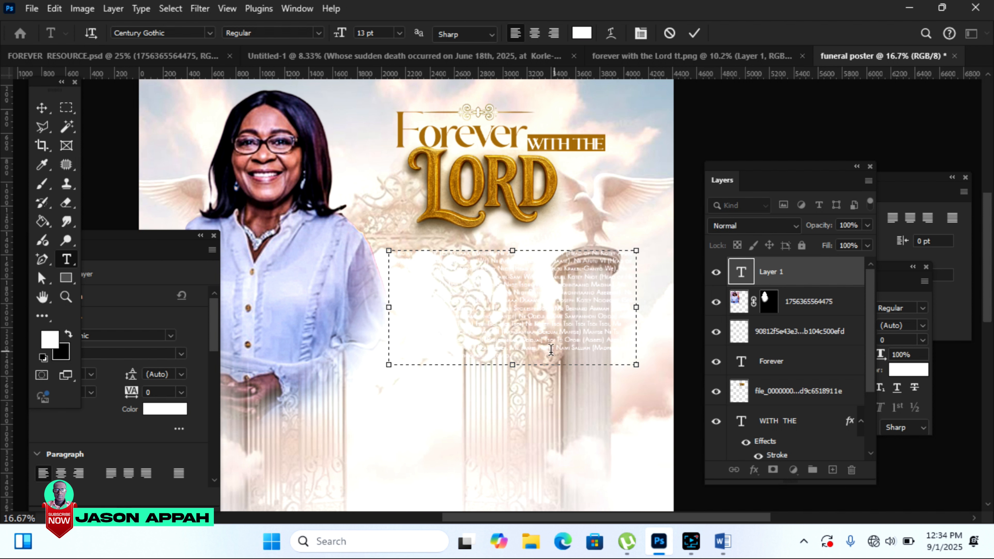
drag(526, 359, 372, 220)
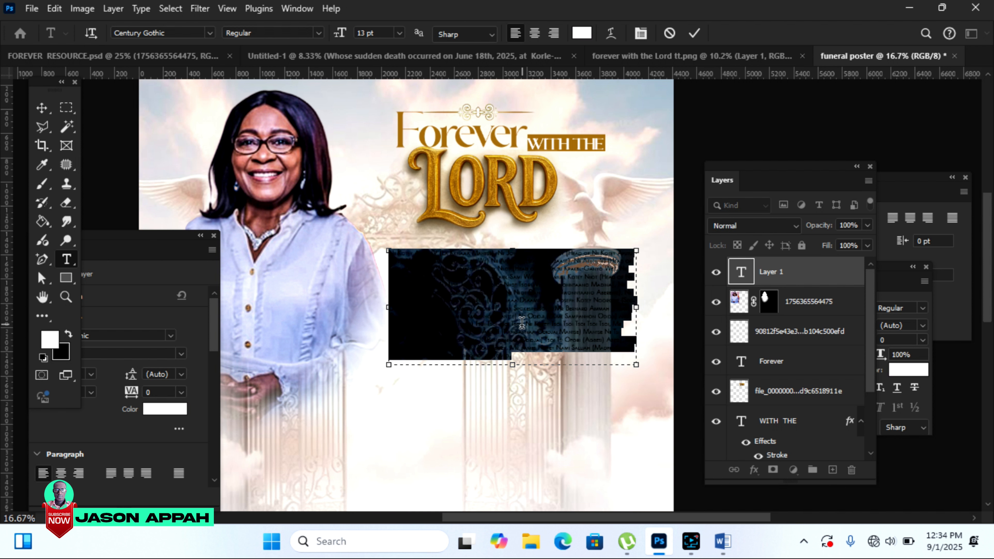
click(582, 33)
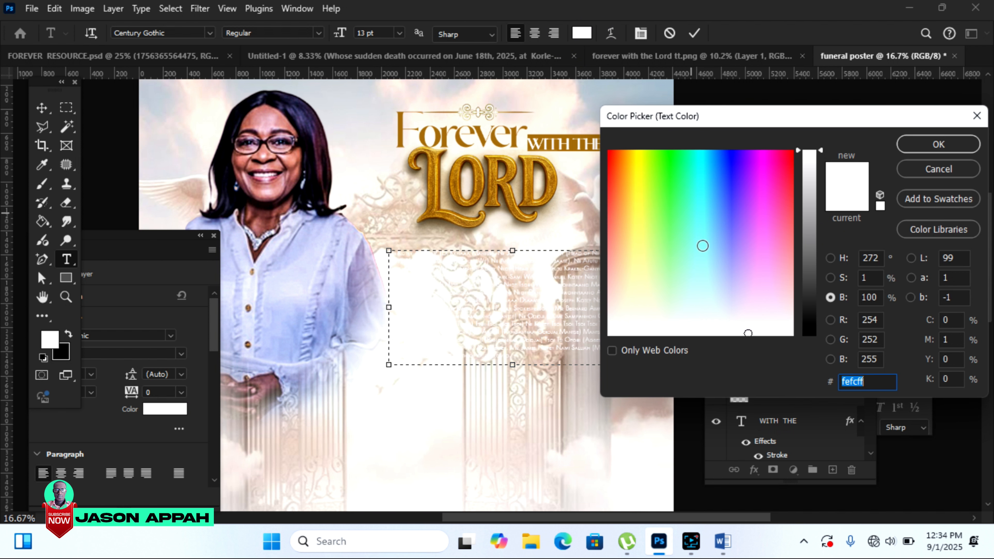
text(000000)
click(937, 142)
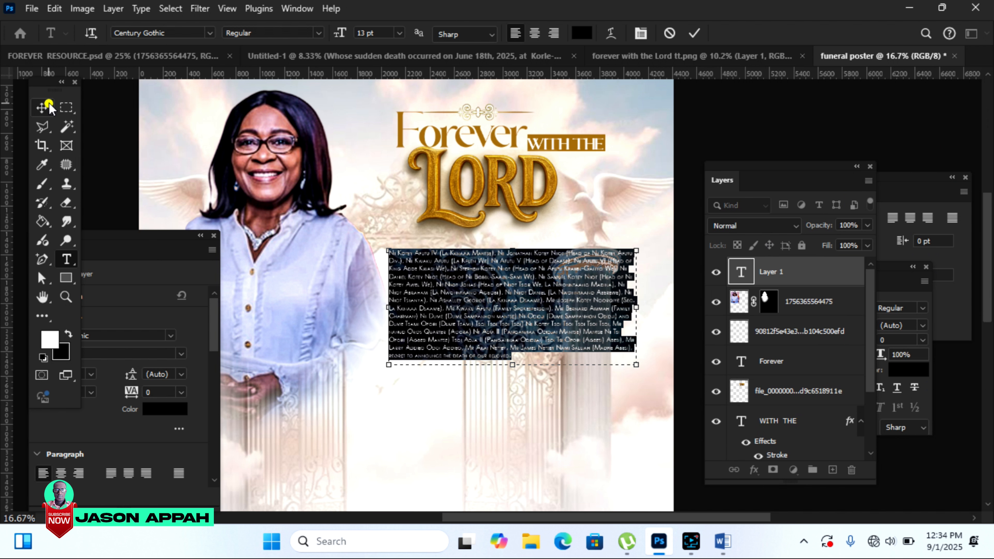
click(42, 108)
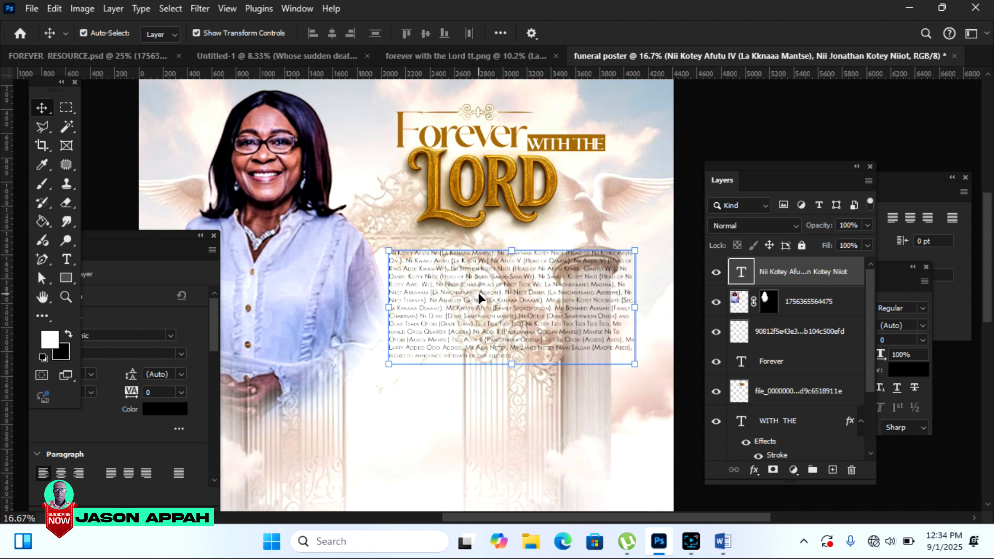
Step: Nudge the names paragraph into place and raise its text size to 14 pt
drag(481, 294, 483, 285)
double_click(484, 285)
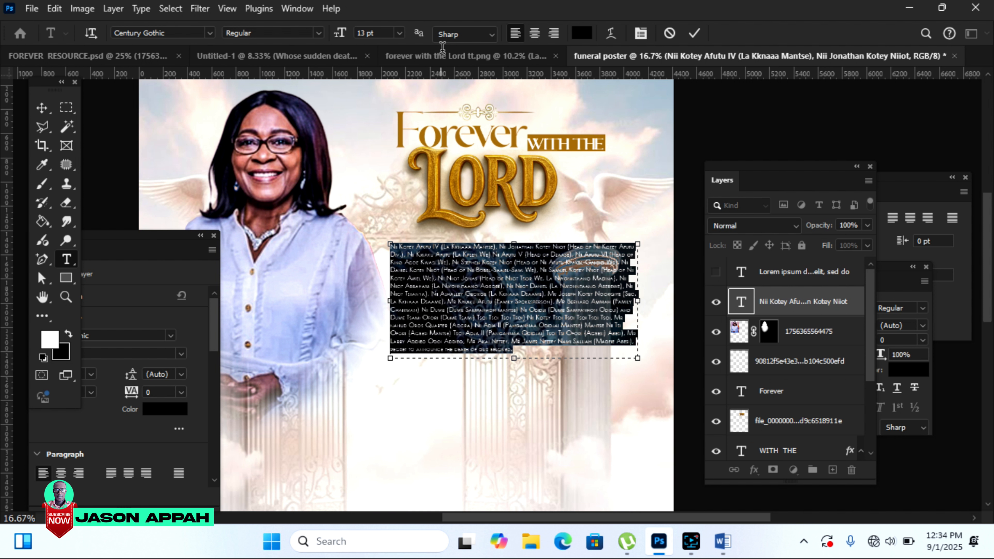
click(400, 33)
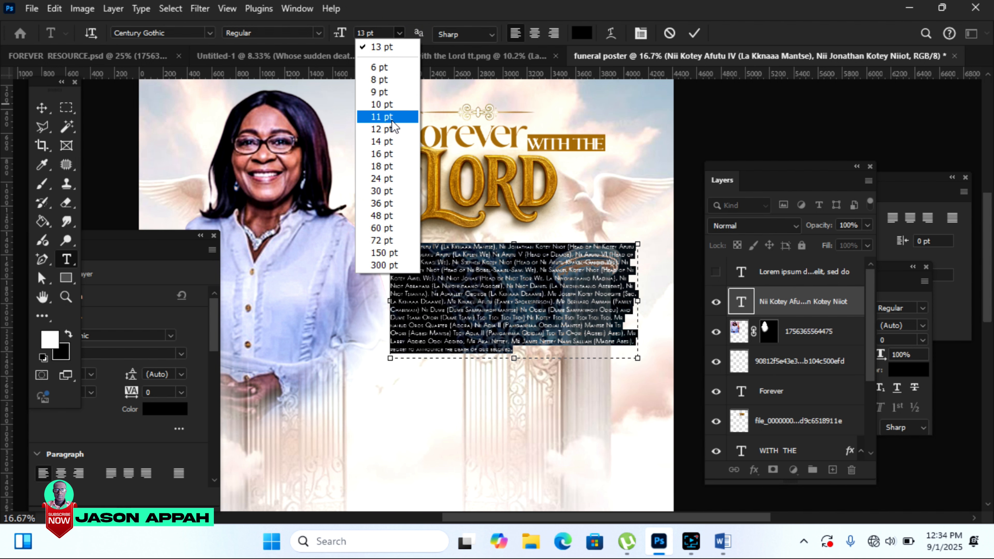
click(390, 141)
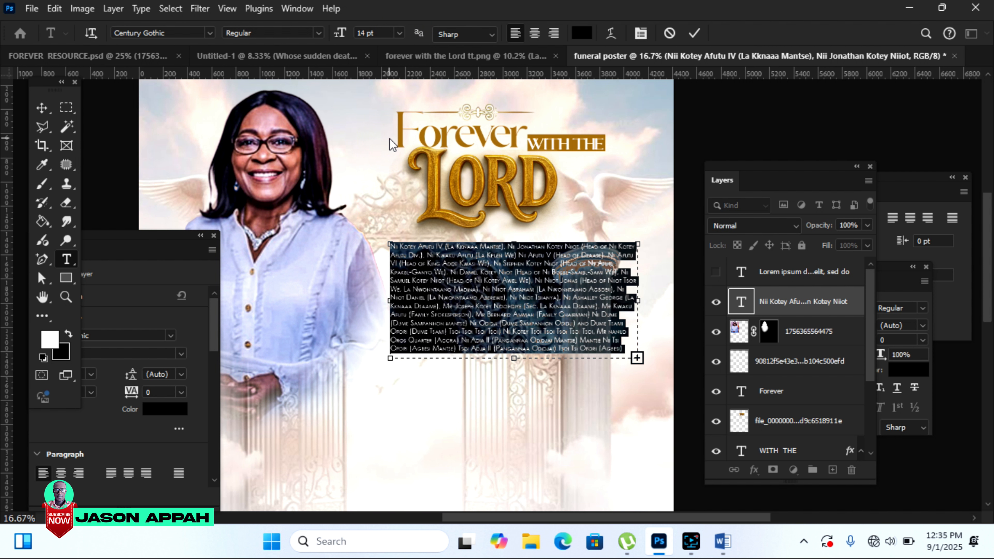
key(ctrl+Return)
key(v)
Step: Justify the paragraph with the last line centred and shift it slightly left
click(428, 296)
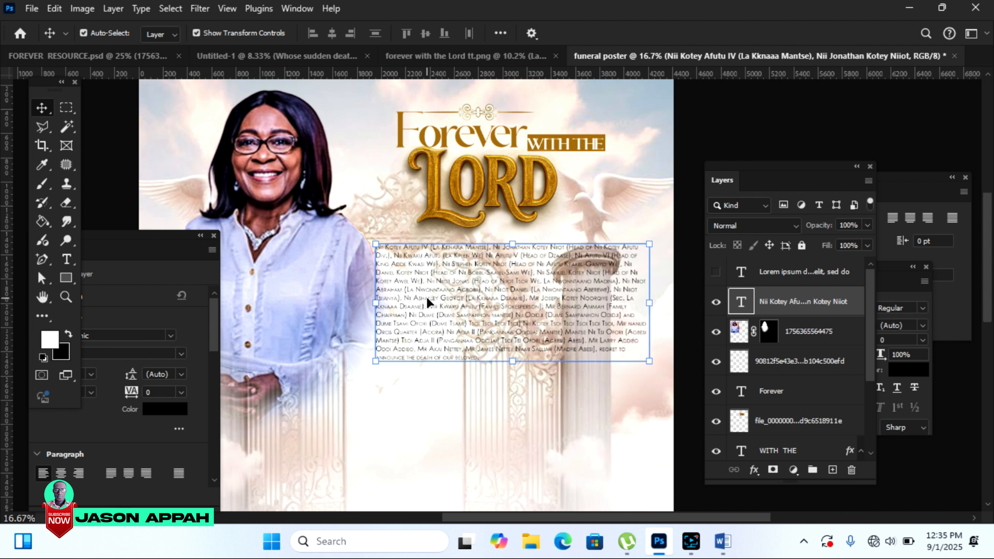
click(128, 473)
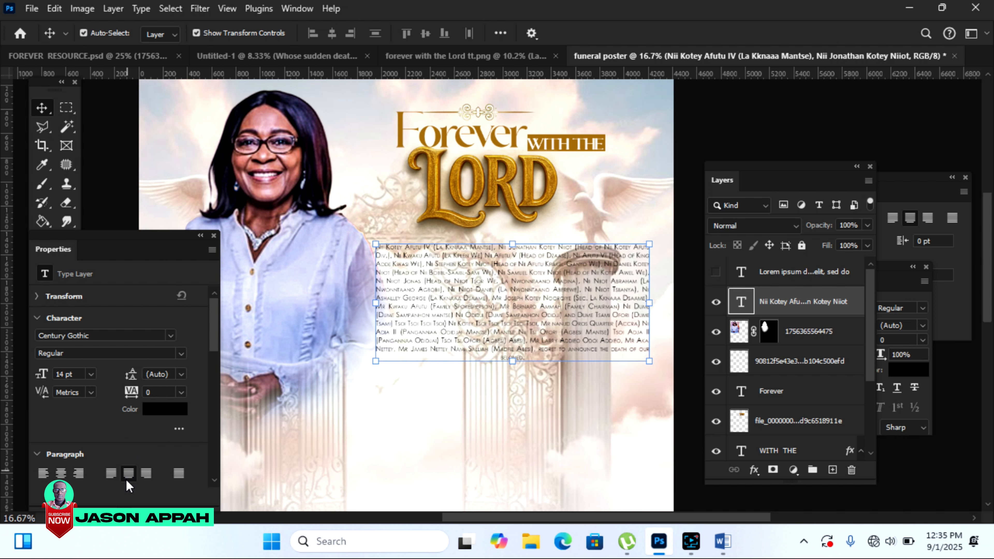
click(98, 151)
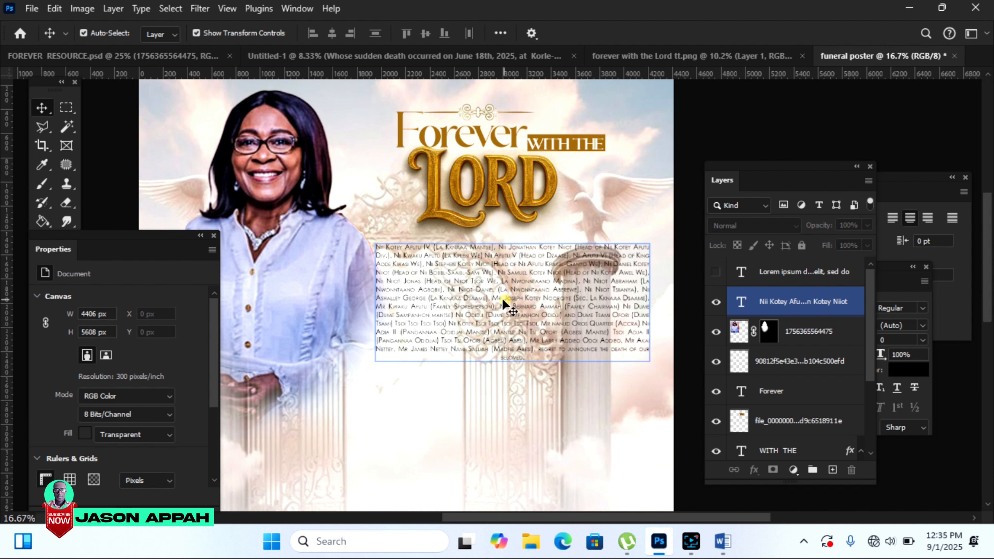
drag(503, 300, 496, 305)
Step: Draw a white-filled rectangle with no outline covering the names paragraph
key(u)
click(380, 294)
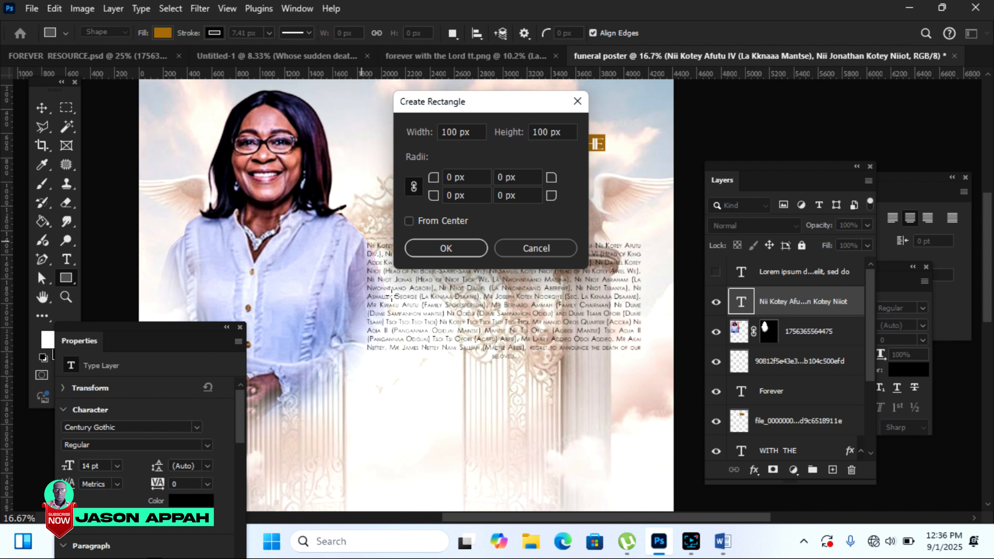
click(536, 248)
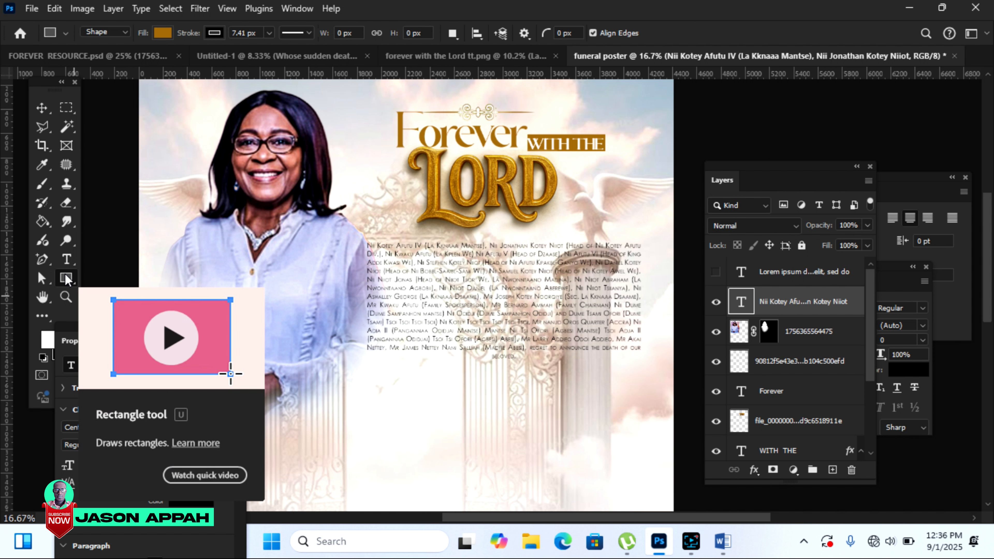
drag(361, 236, 645, 354)
double_click(741, 303)
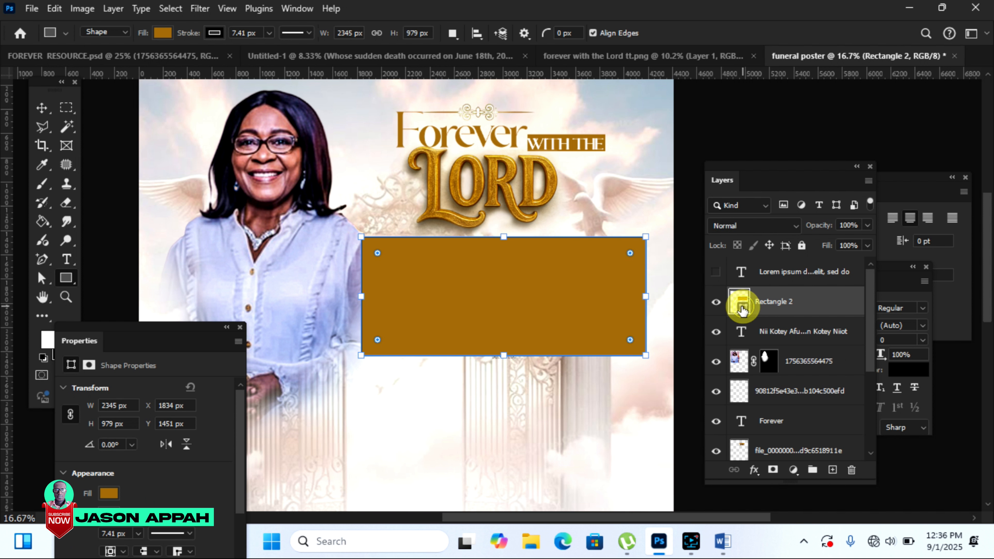
click(723, 332)
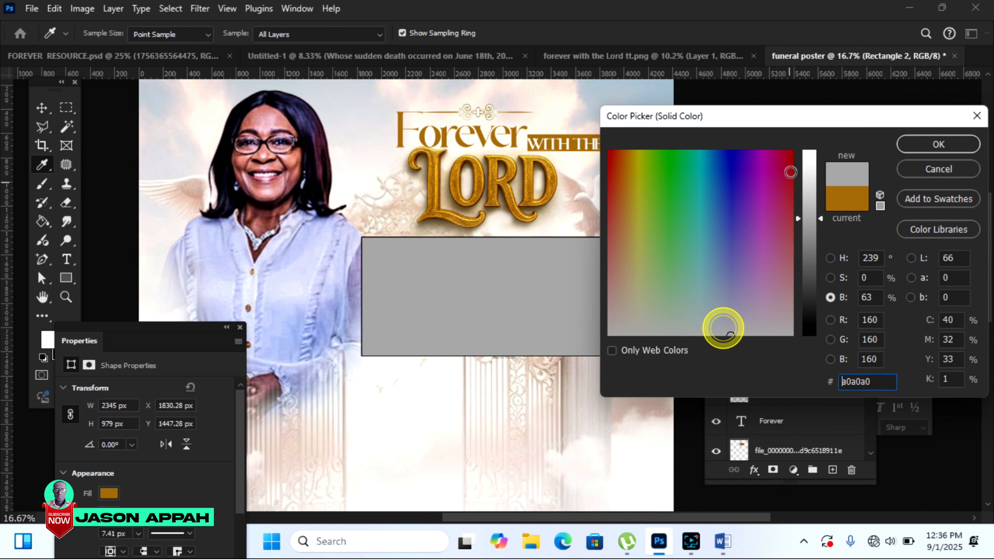
drag(809, 218, 809, 151)
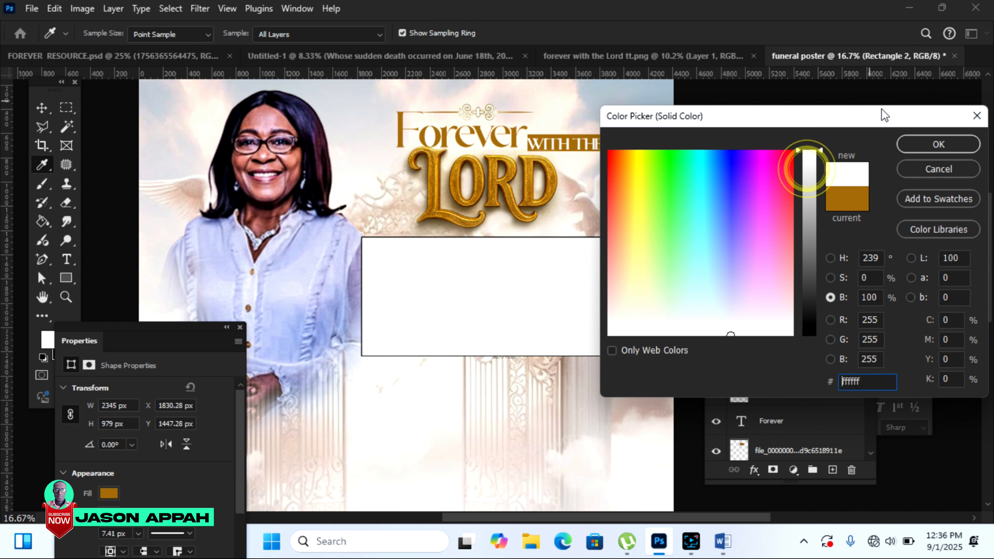
click(944, 148)
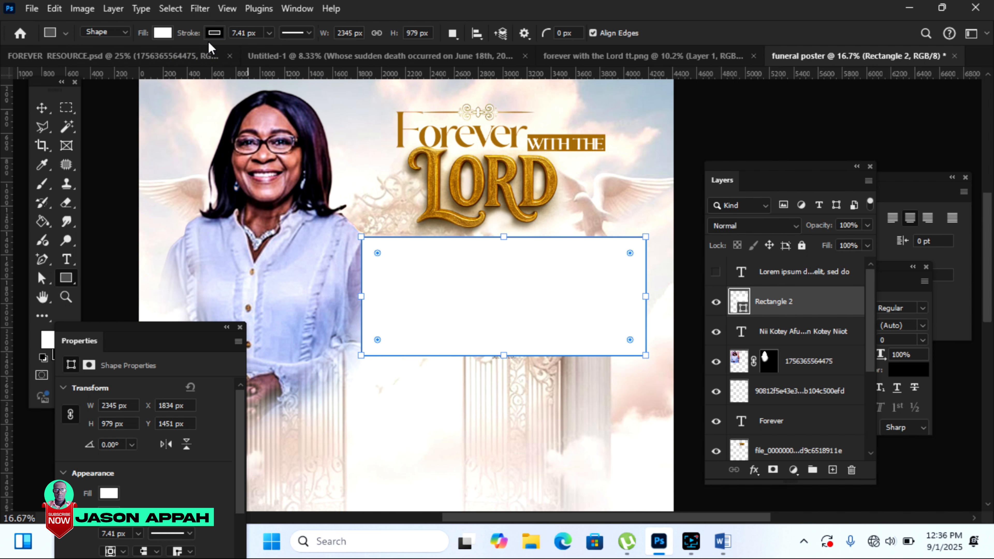
click(214, 33)
click(130, 61)
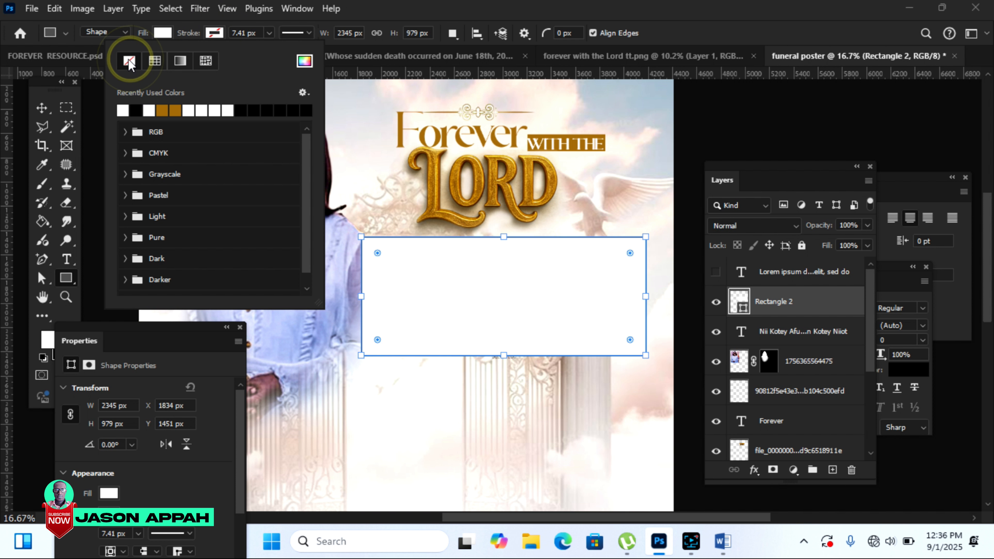
Step: Move the rectangle layer behind the family names text in the layer stack
click(41, 106)
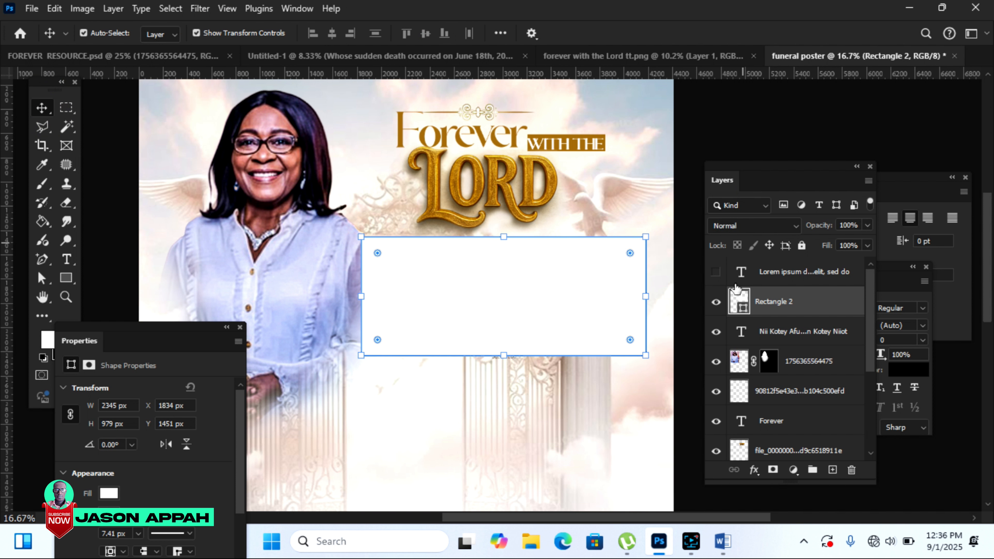
double_click(788, 302)
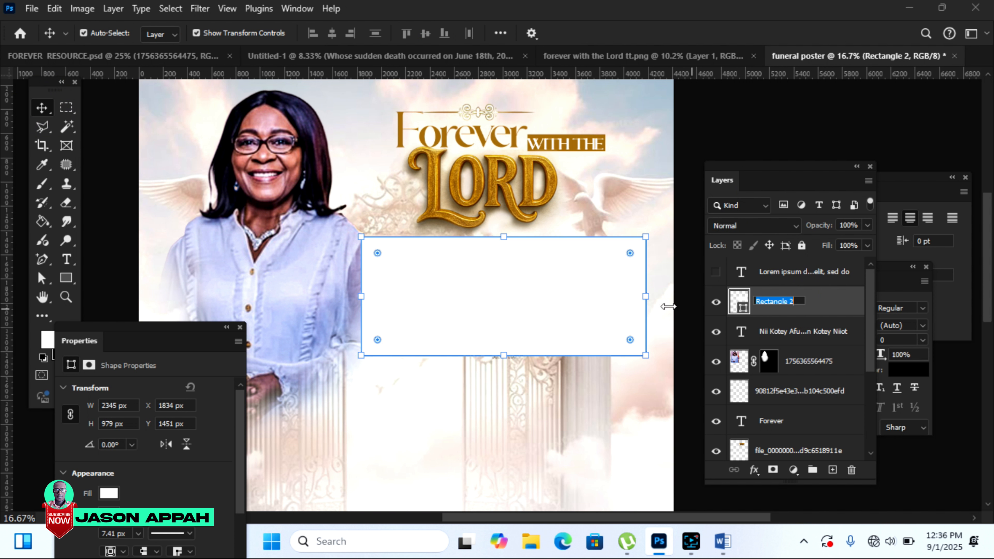
click(544, 305)
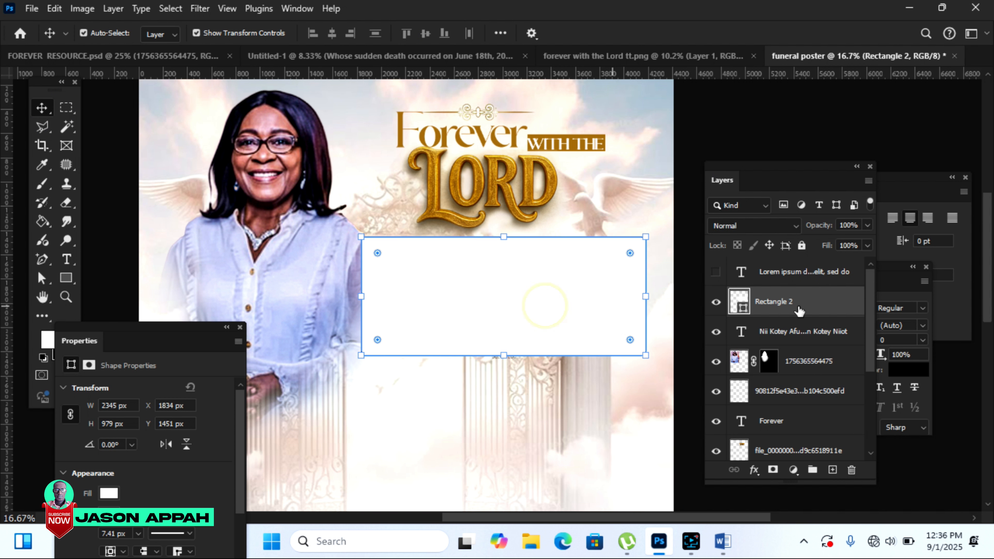
drag(806, 302, 806, 347)
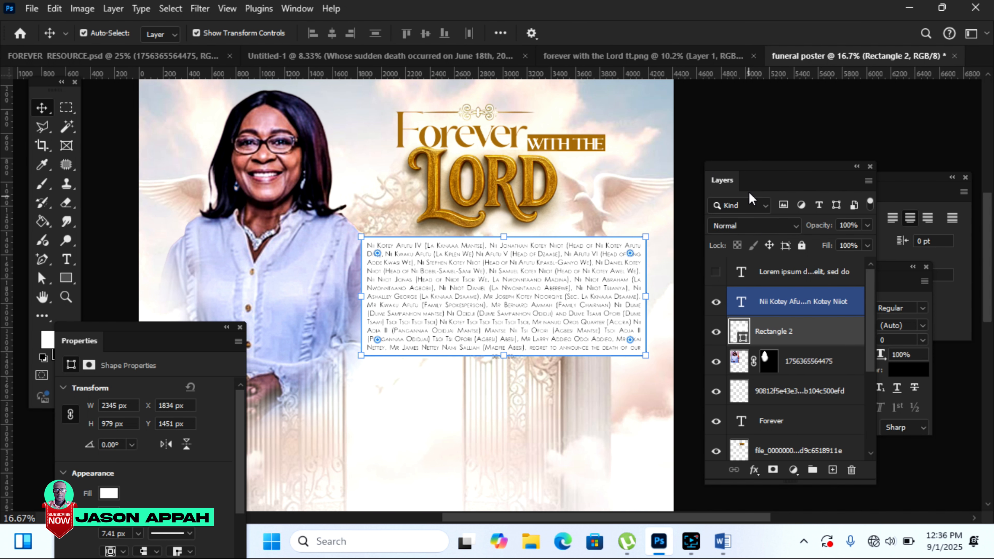
click(493, 238)
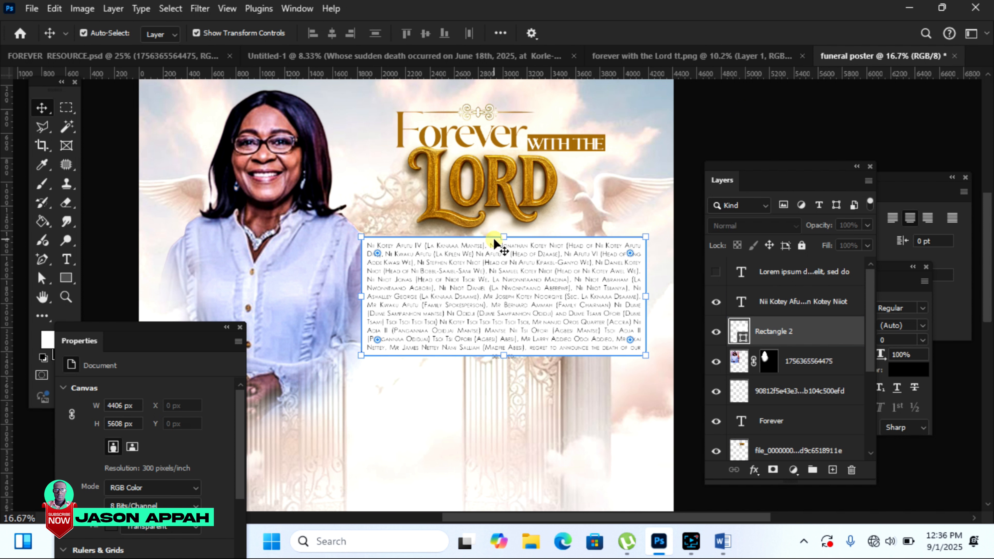
click(761, 305)
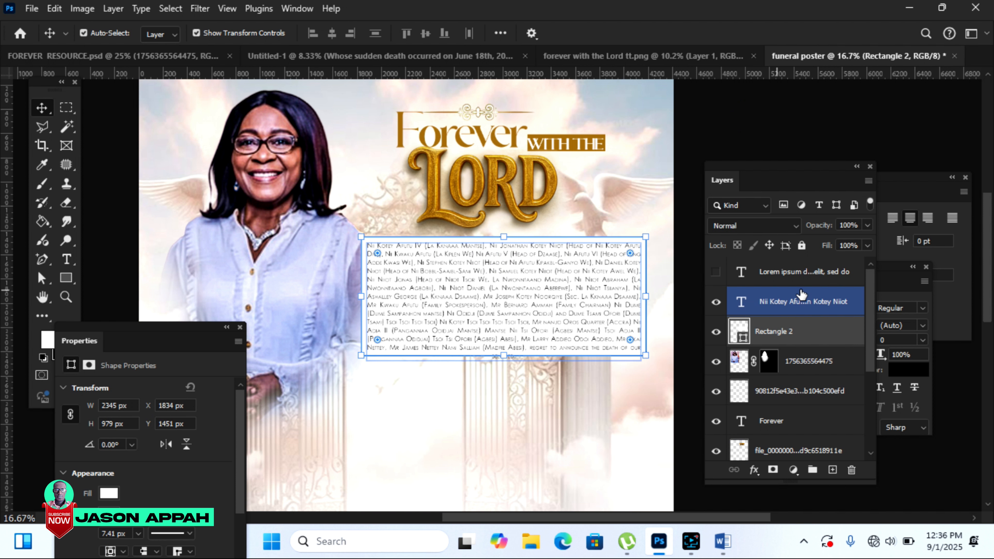
Step: Lower the white backing panel's opacity to 37%
click(867, 226)
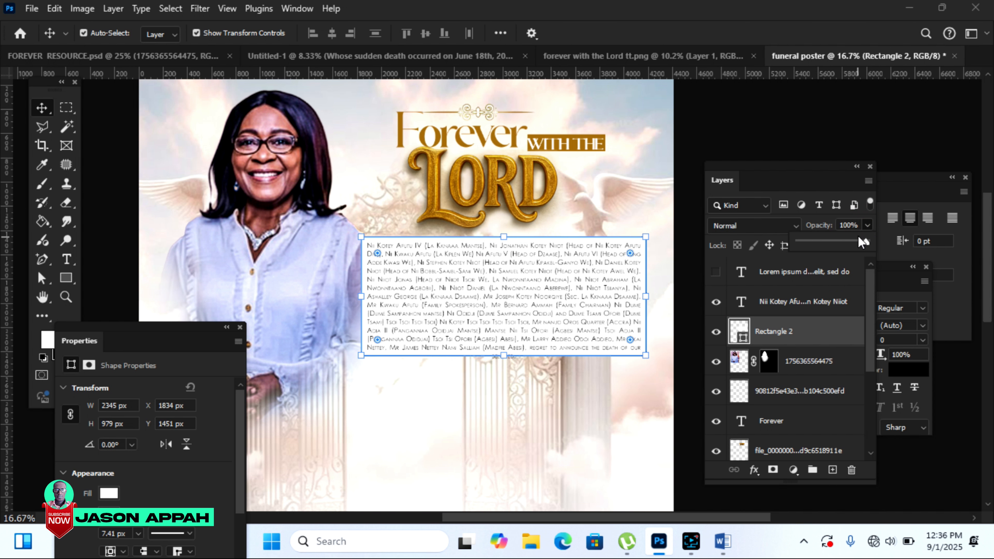
drag(841, 243, 834, 242)
click(977, 214)
drag(989, 212, 989, 231)
click(633, 188)
click(635, 188)
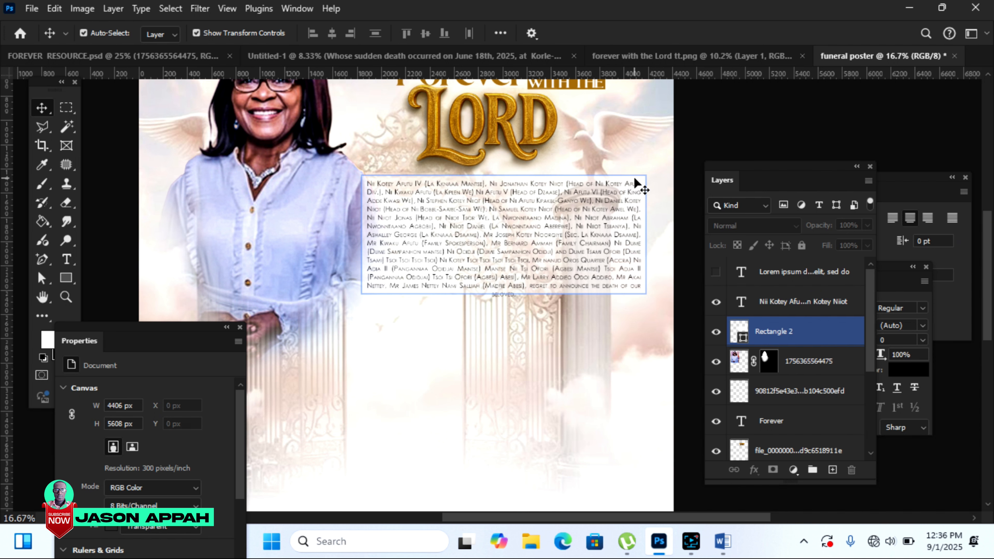
click(867, 226)
drag(829, 241, 824, 240)
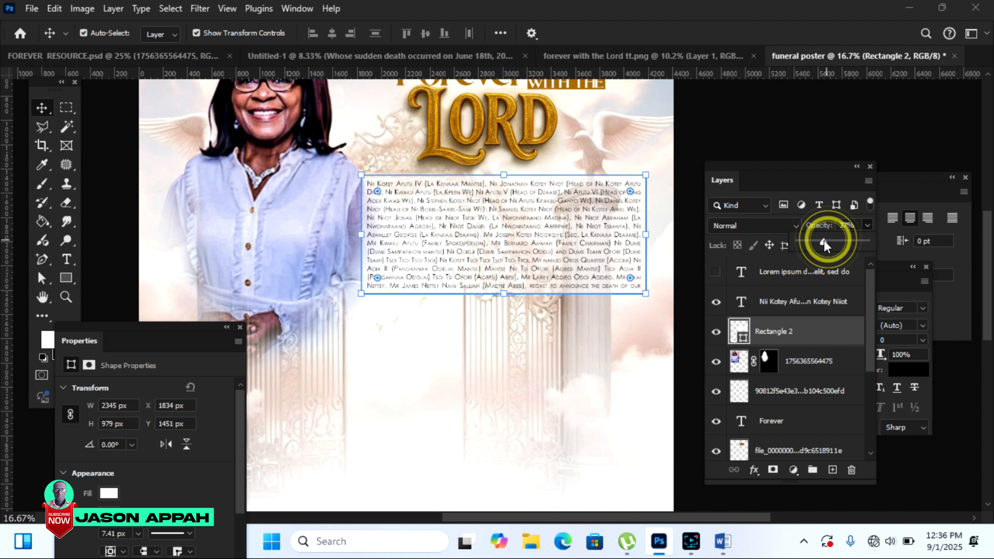
click(747, 121)
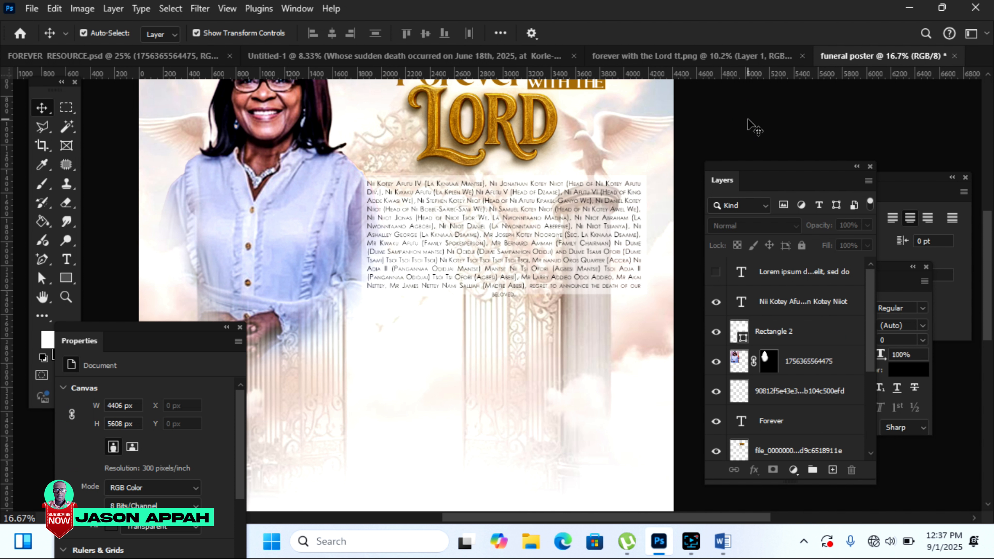
Step: Bring the gold ring from FOREVER RESOURCE onto the poster, enlarged to about 218%
click(184, 56)
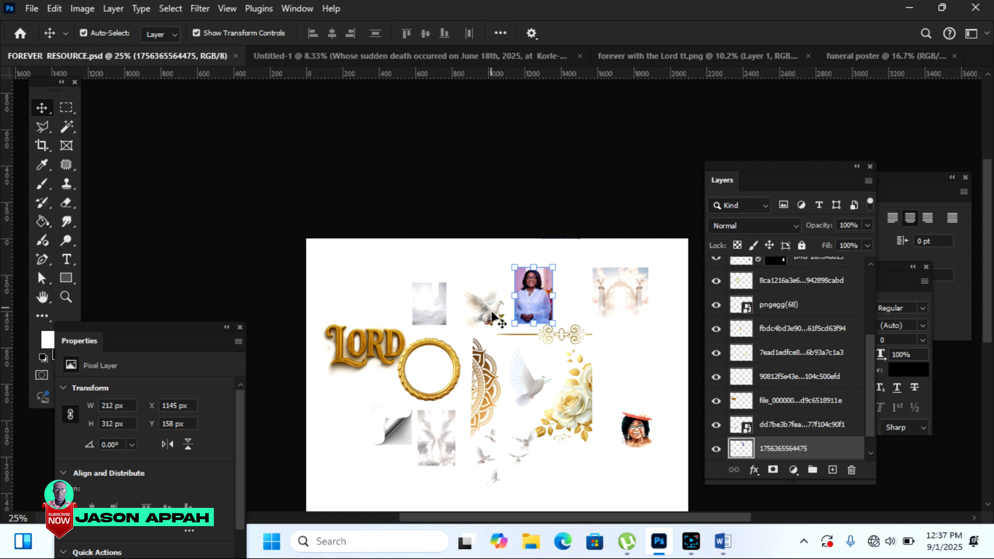
drag(423, 365, 382, 352)
drag(296, 268, 290, 261)
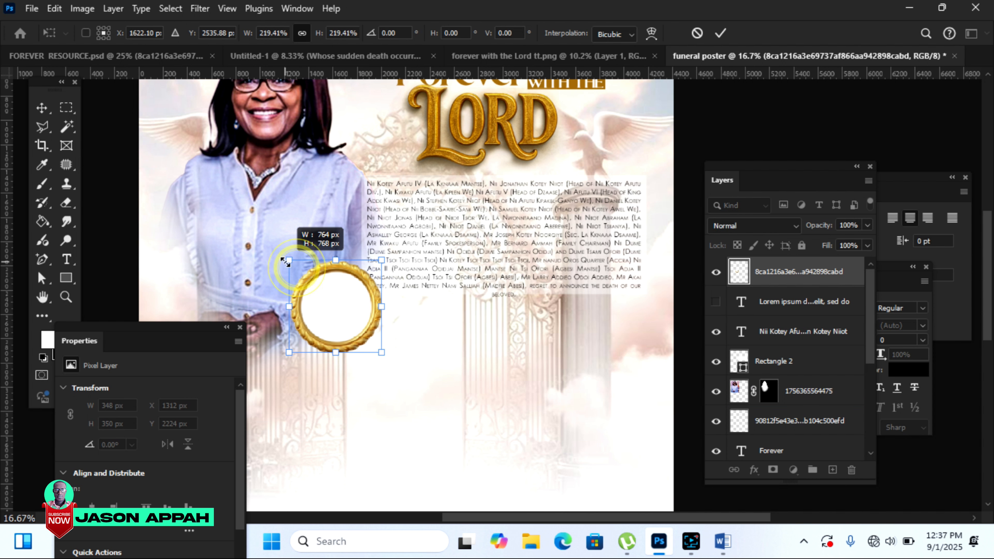
drag(352, 313, 321, 290)
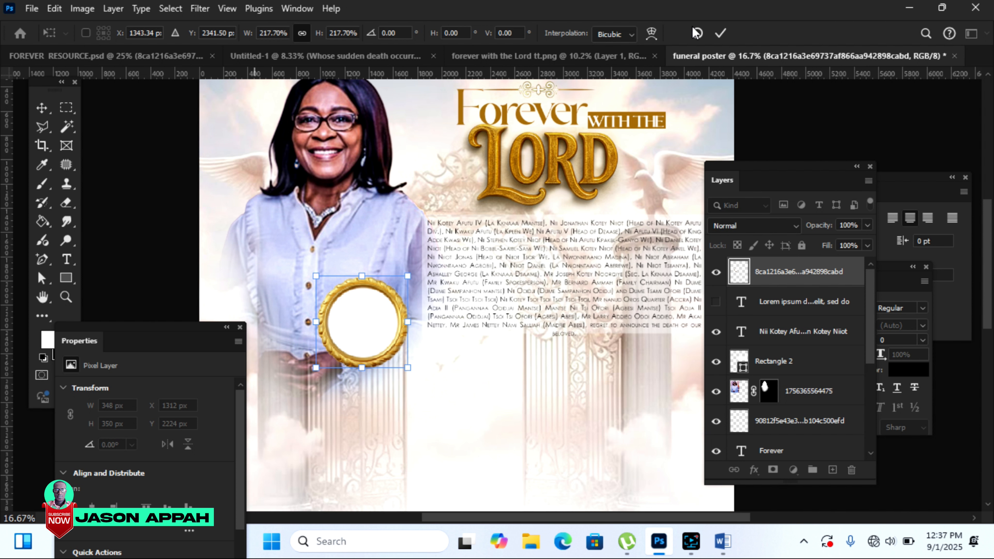
click(721, 32)
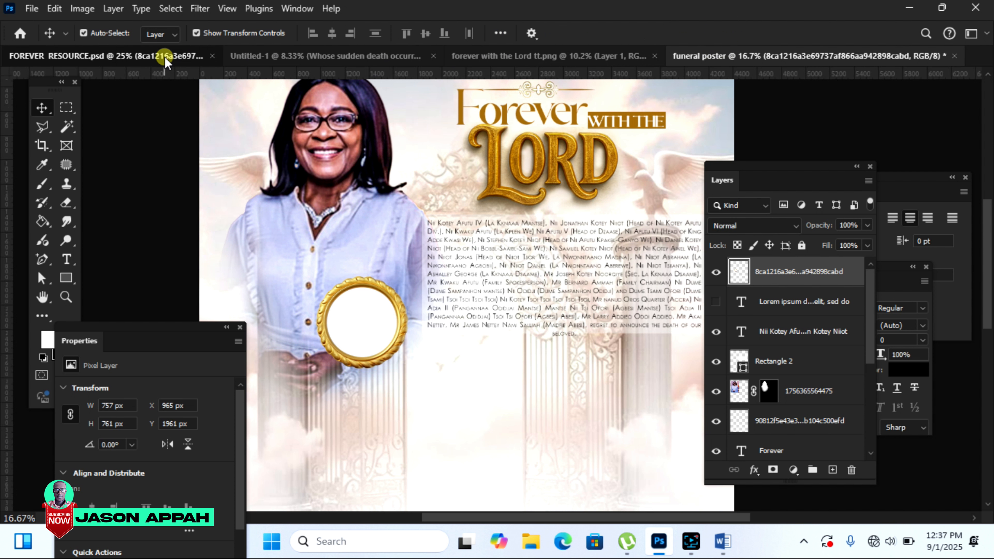
Step: Bring the small photo of the woman over and enlarge it inside the ring
click(162, 55)
drag(645, 440, 266, 256)
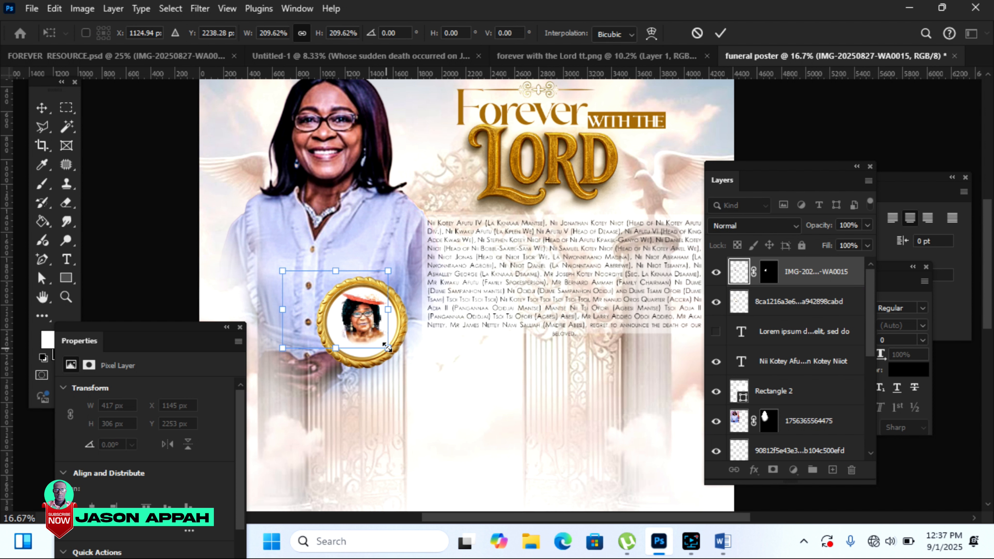
click(714, 38)
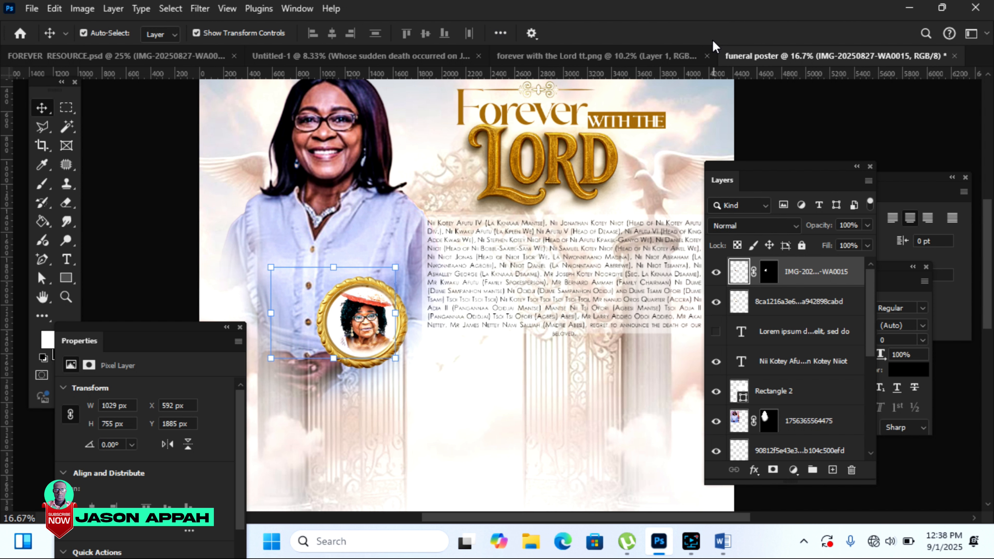
click(66, 259)
click(451, 409)
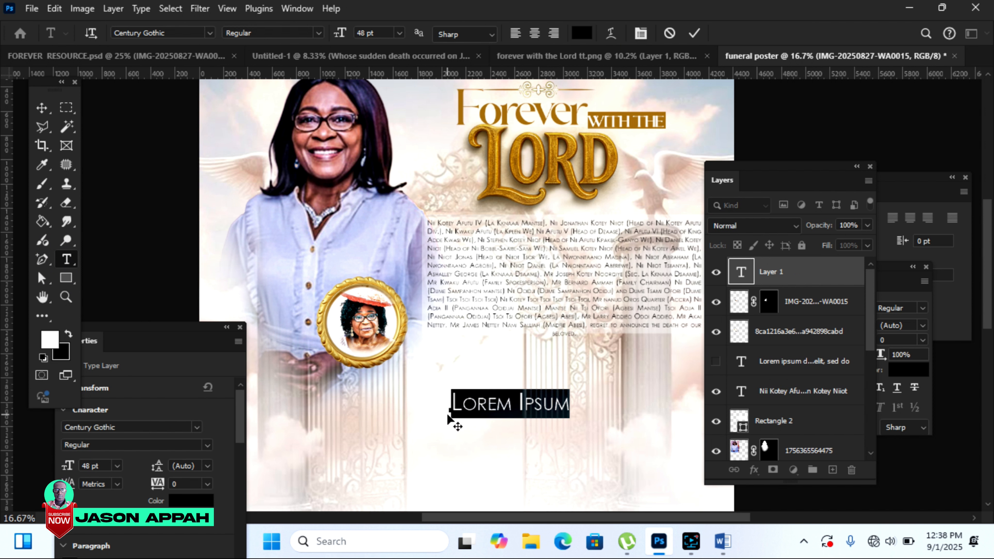
drag(524, 391, 617, 382)
click(720, 33)
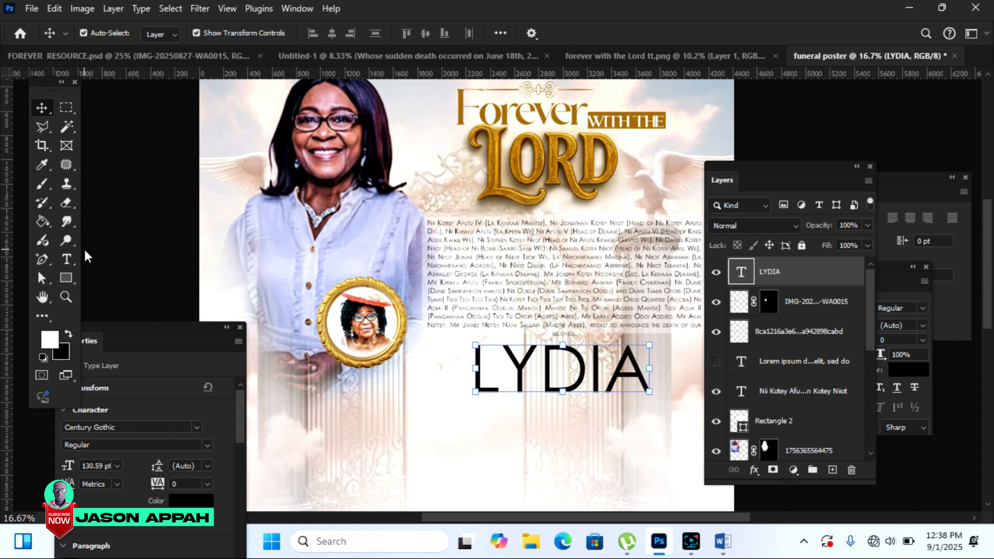
click(66, 259)
click(210, 33)
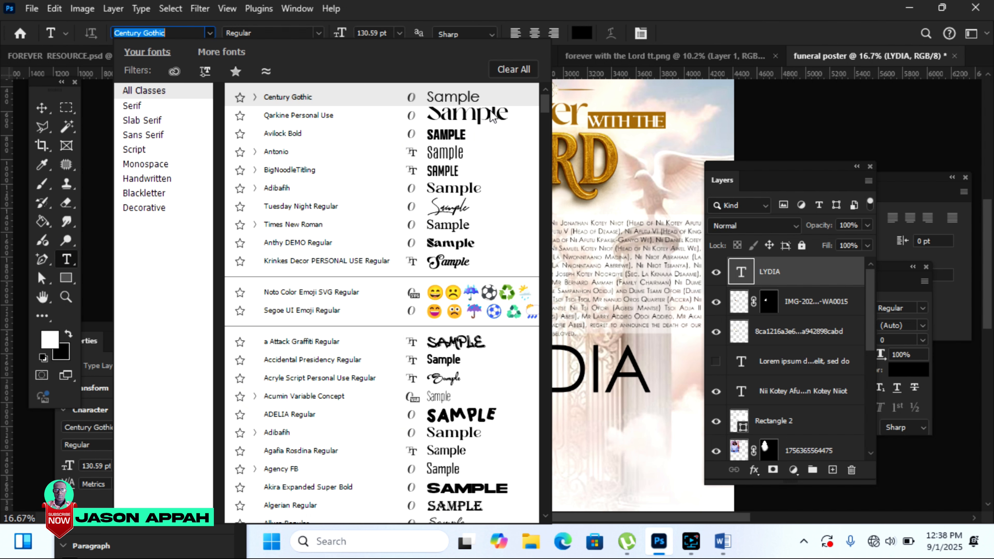
click(492, 115)
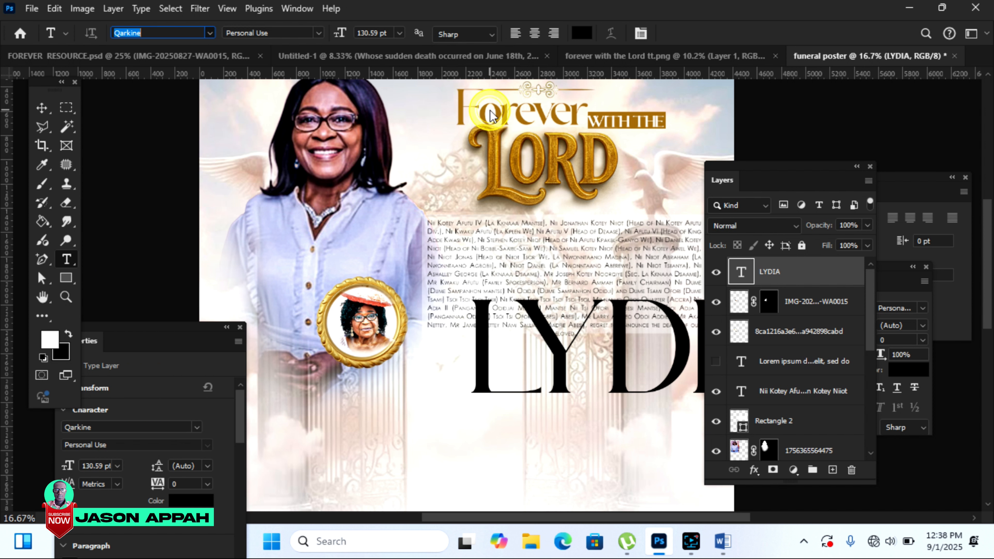
click(41, 108)
drag(472, 300, 438, 333)
drag(571, 368, 600, 379)
scroll(600, 380, down, 3)
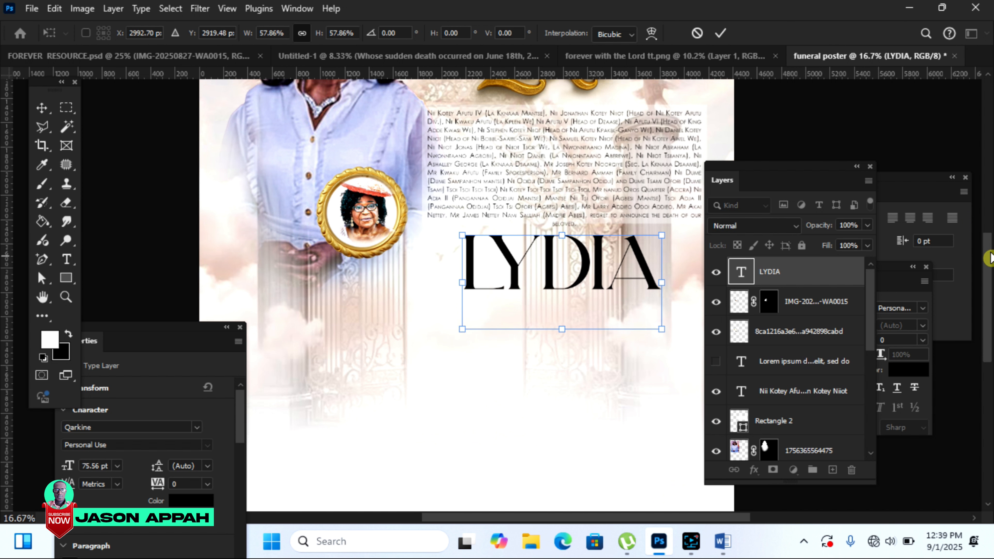
click(719, 33)
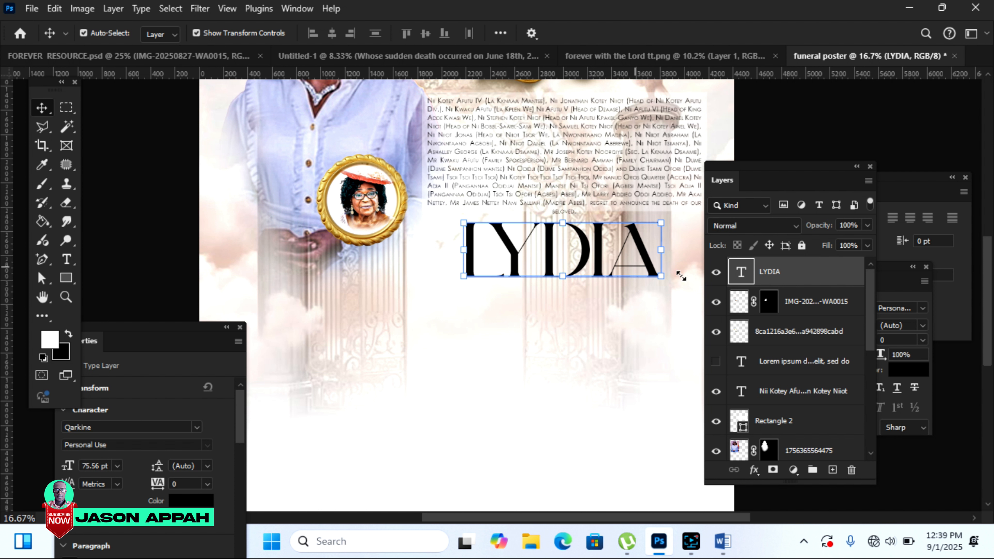
drag(786, 271, 836, 429)
drag(841, 300, 834, 472)
key(ctrl+j)
drag(585, 254, 588, 315)
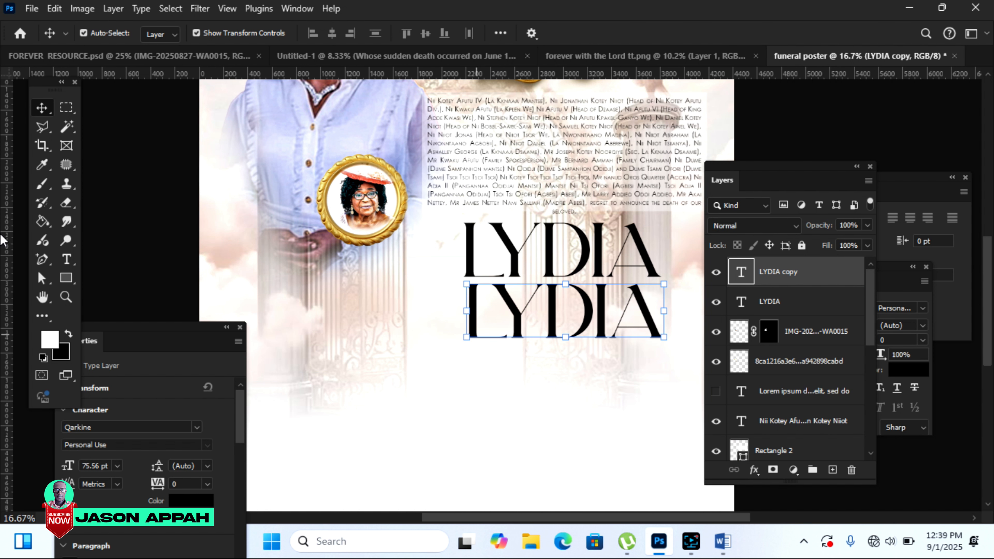
click(66, 259)
drag(467, 302, 684, 325)
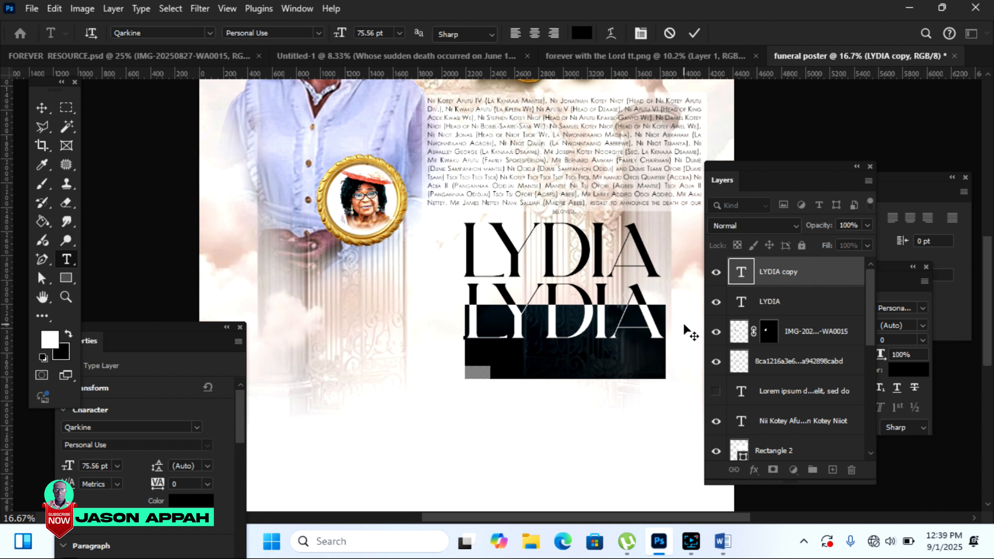
click(42, 108)
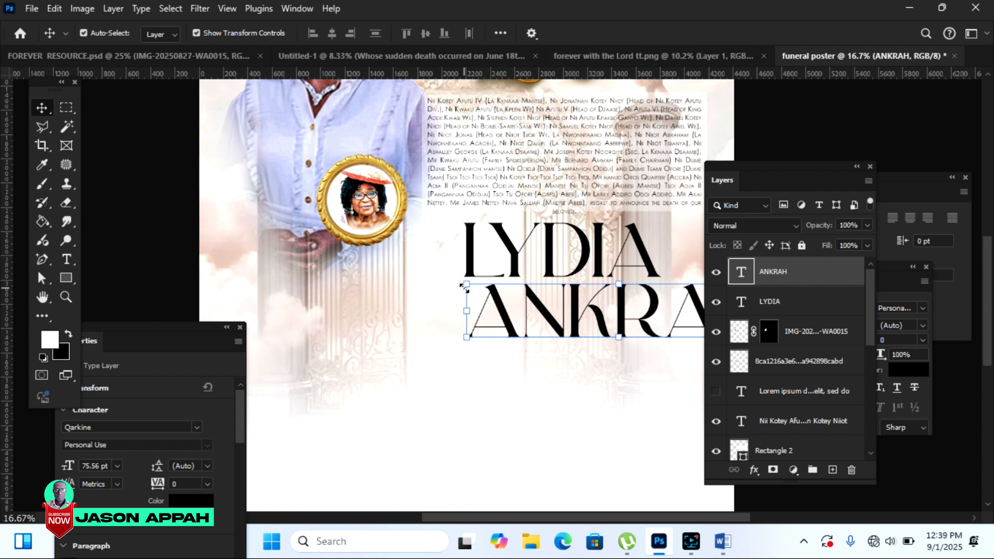
drag(465, 285, 590, 323)
mouse_move(645, 344)
mouse_down()
mouse_move(547, 315)
mouse_move(566, 308)
mouse_move(662, 345)
mouse_up()
key(Return)
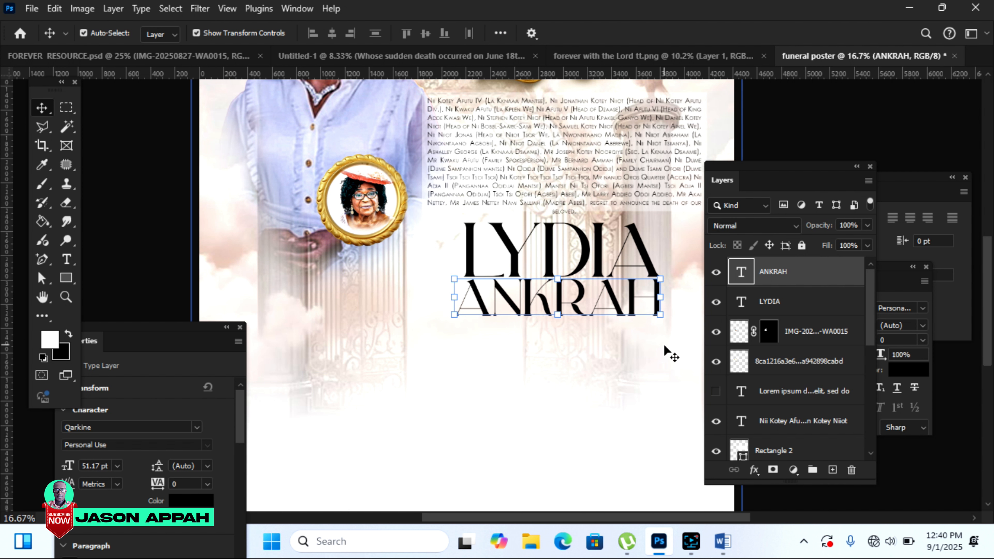
click(798, 130)
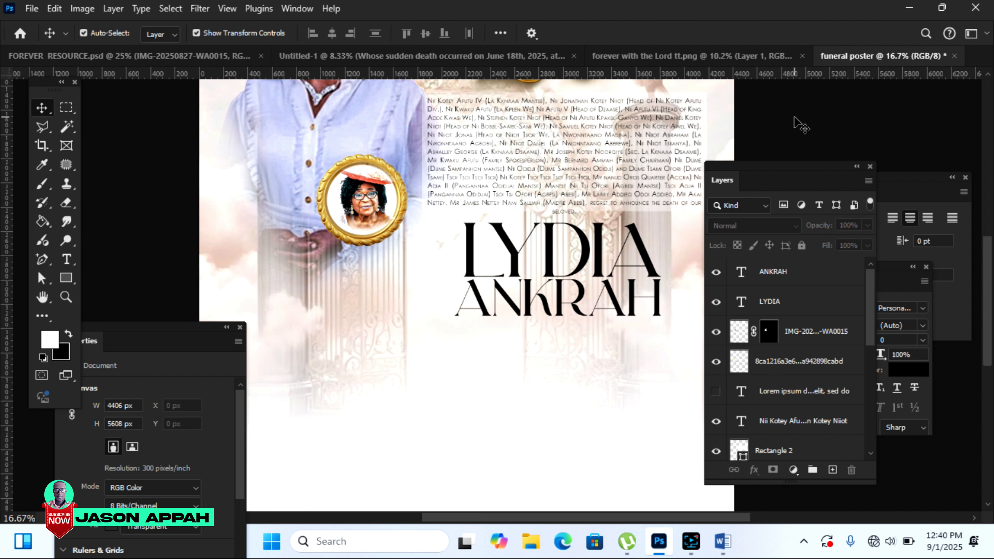
Step: Realign the gold frame around the portrait and enlarge it to about 107%
scroll(798, 125, up, 1)
drag(362, 231, 396, 284)
drag(354, 209, 389, 264)
key(ctrl+t)
drag(346, 232, 340, 227)
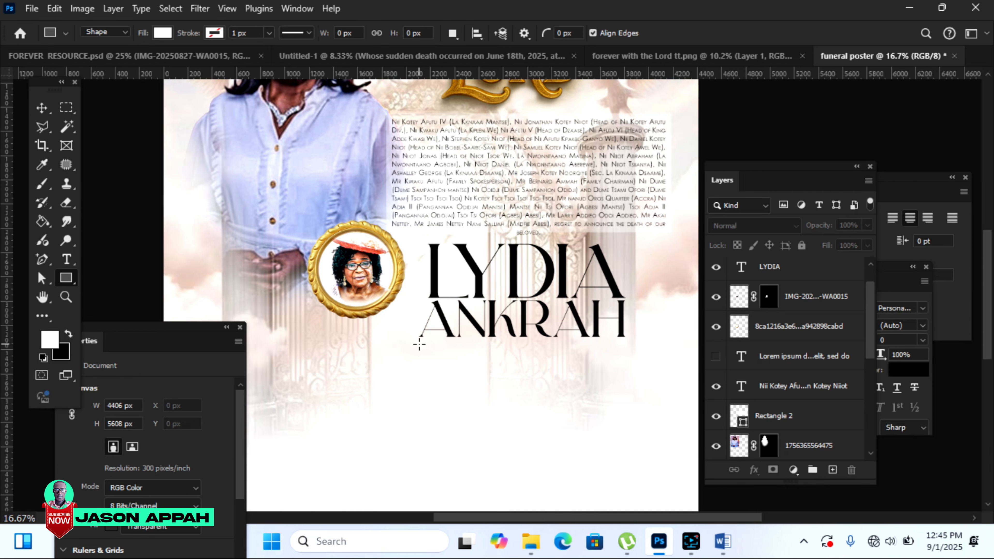
drag(417, 342, 625, 344)
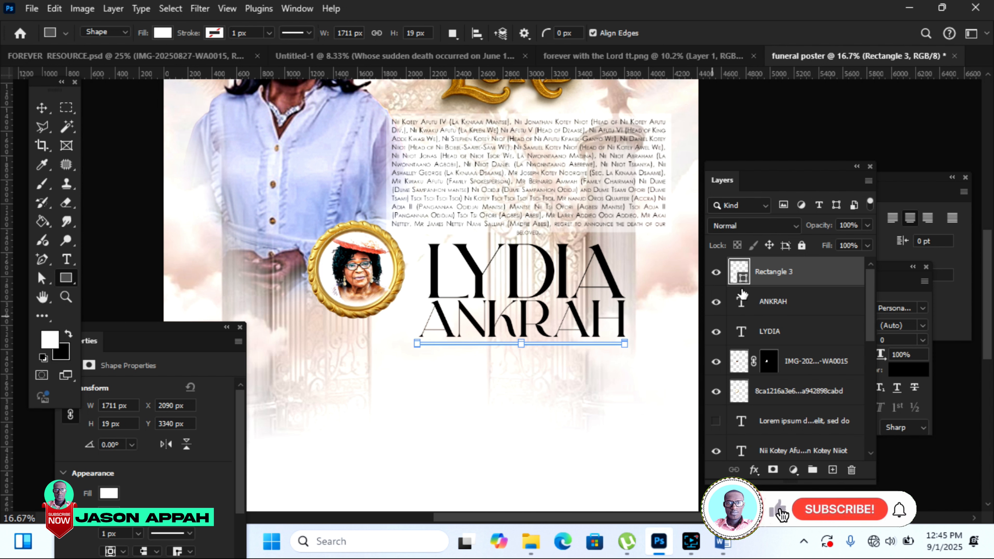
double_click(740, 273)
click(487, 111)
key(Return)
key(v)
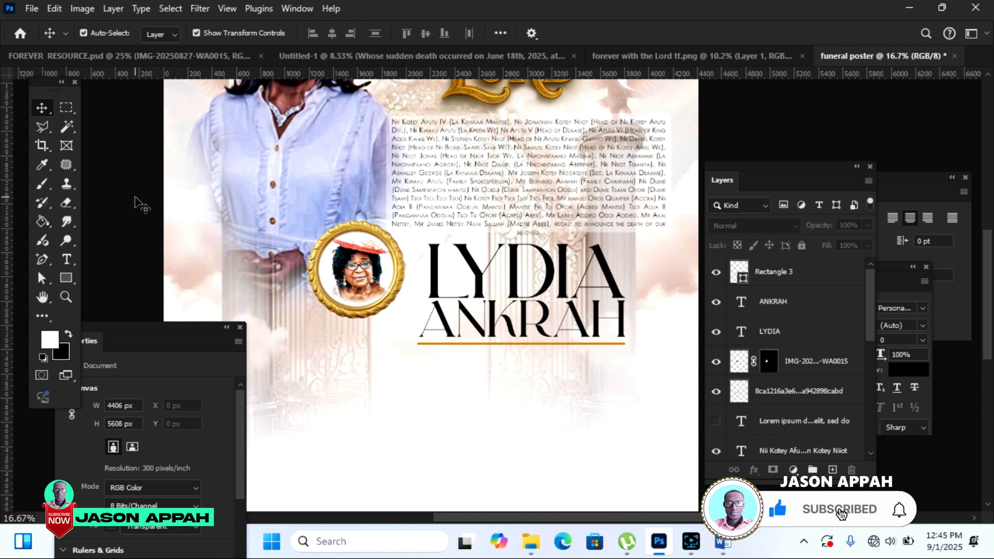
click(359, 57)
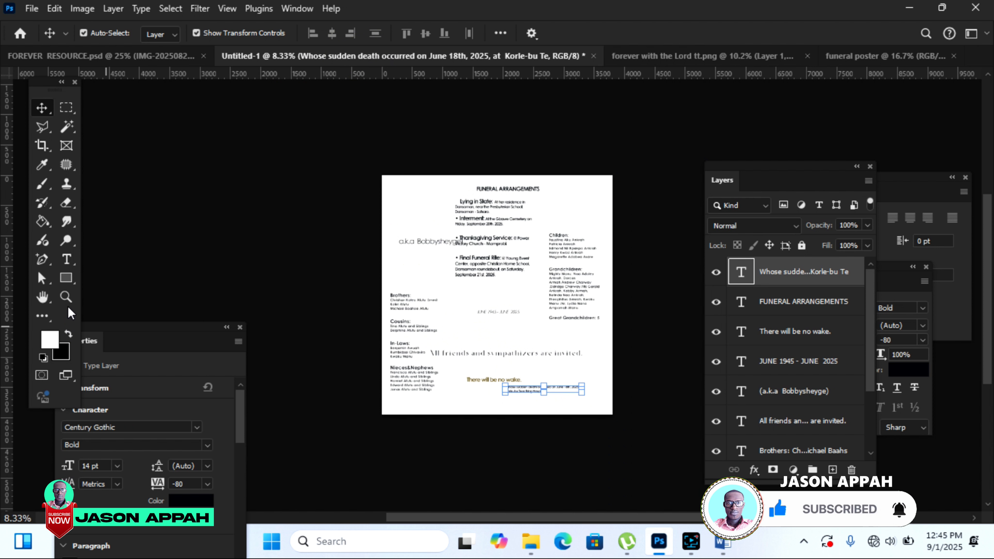
click(66, 296)
click(499, 359)
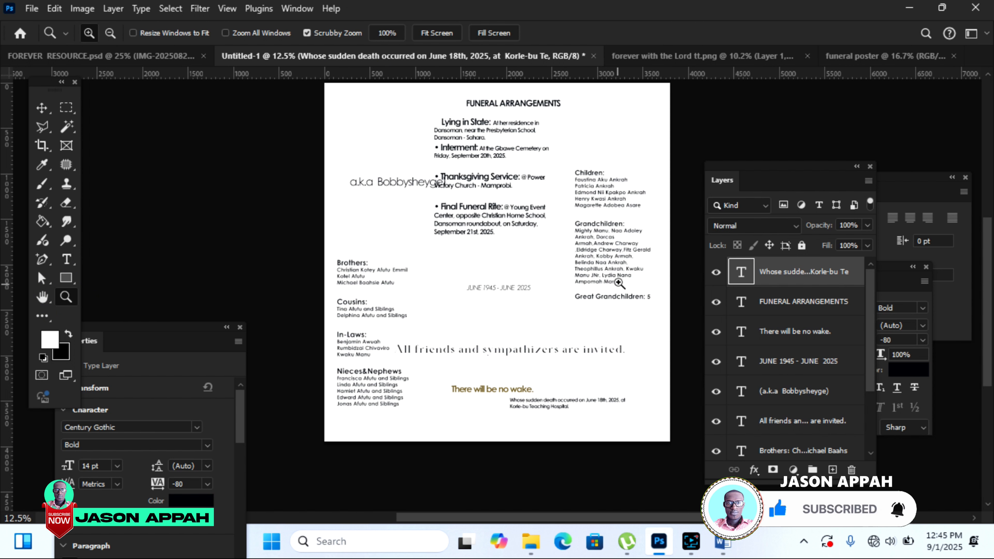
click(41, 107)
click(385, 188)
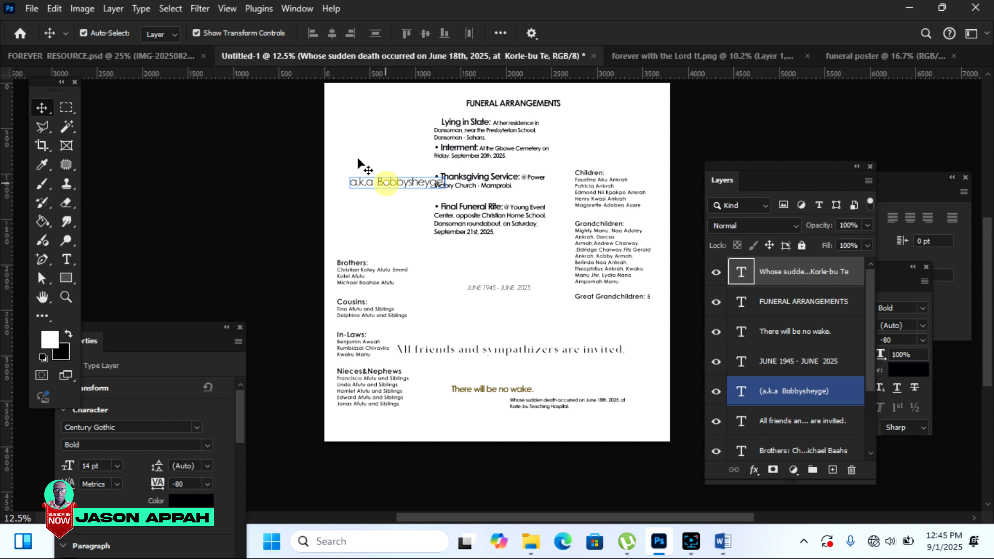
drag(392, 184, 564, 362)
key(shift+Up)
key(shift+Up)
key(shift+Up)
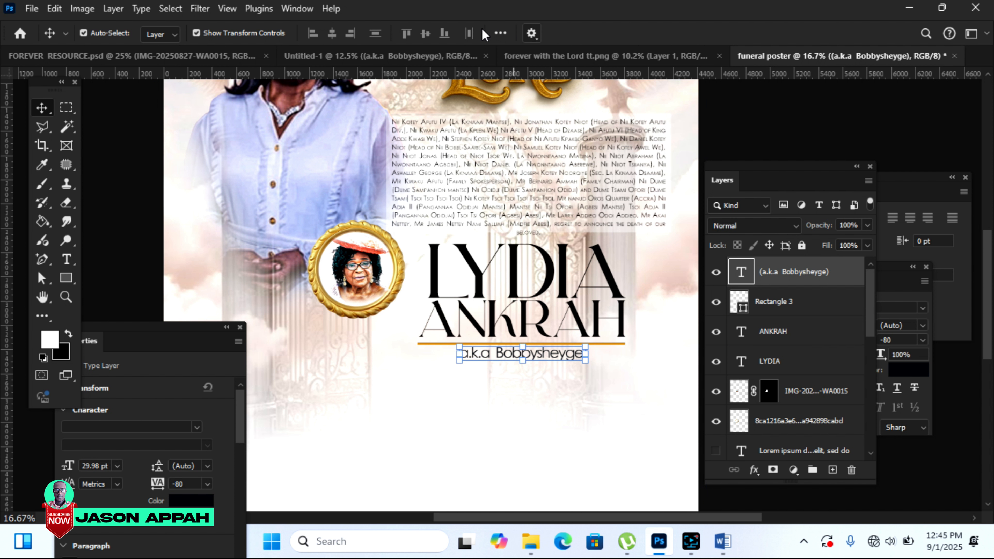
Step: Bring over the JUNE 1945 - JUNE 2025 date line and nudge it up and left
click(409, 59)
drag(410, 59, 344, 65)
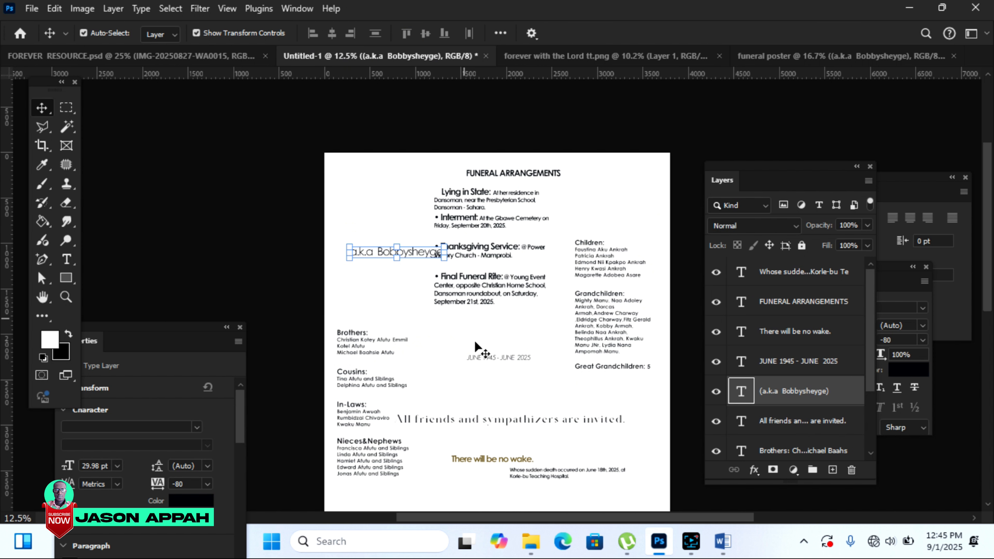
drag(499, 356, 529, 382)
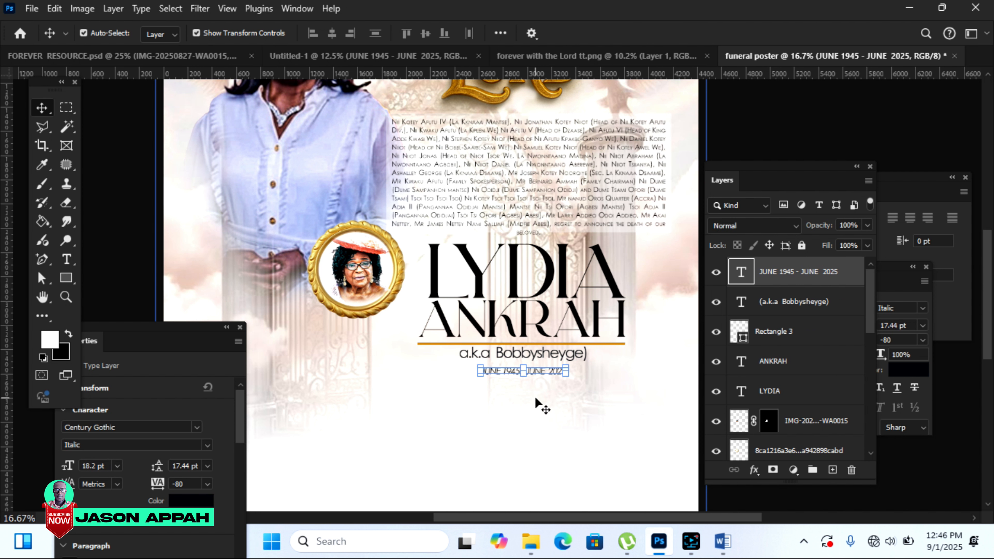
key(shift+Up)
key(shift+Up)
key(shift+Up)
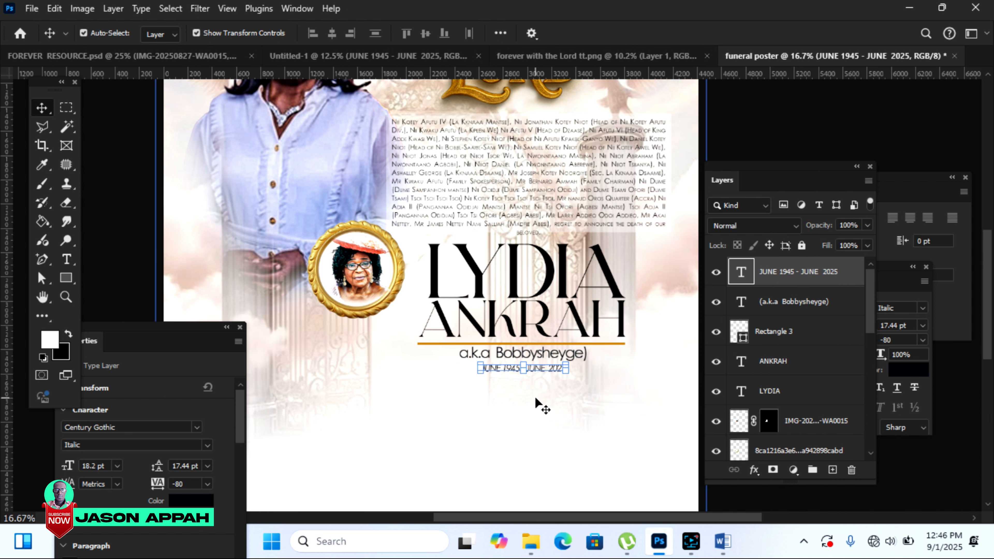
key(shift+Left)
key(shift+Left)
key(shift+Left)
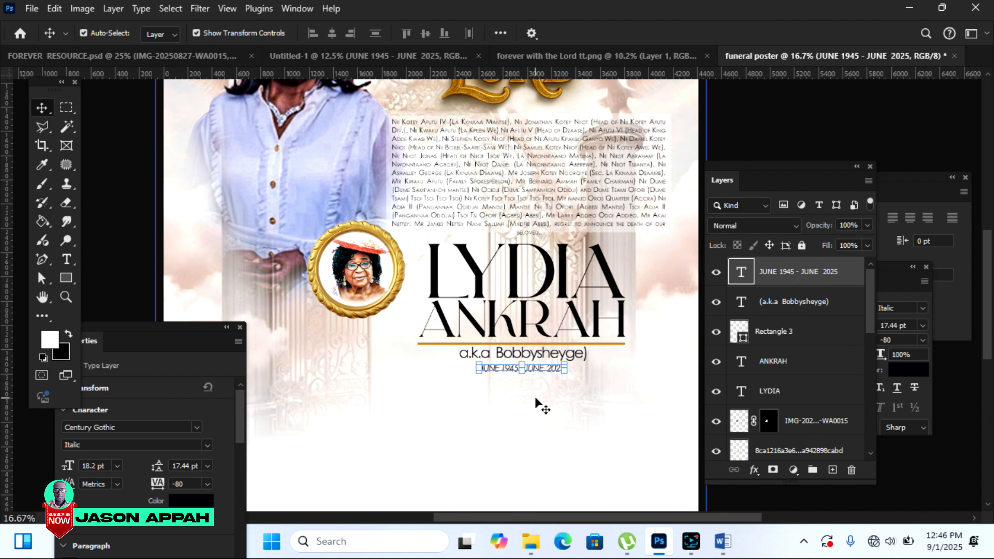
key(shift+Up)
key(shift+Up)
key(shift+Up)
key(shift+Up)
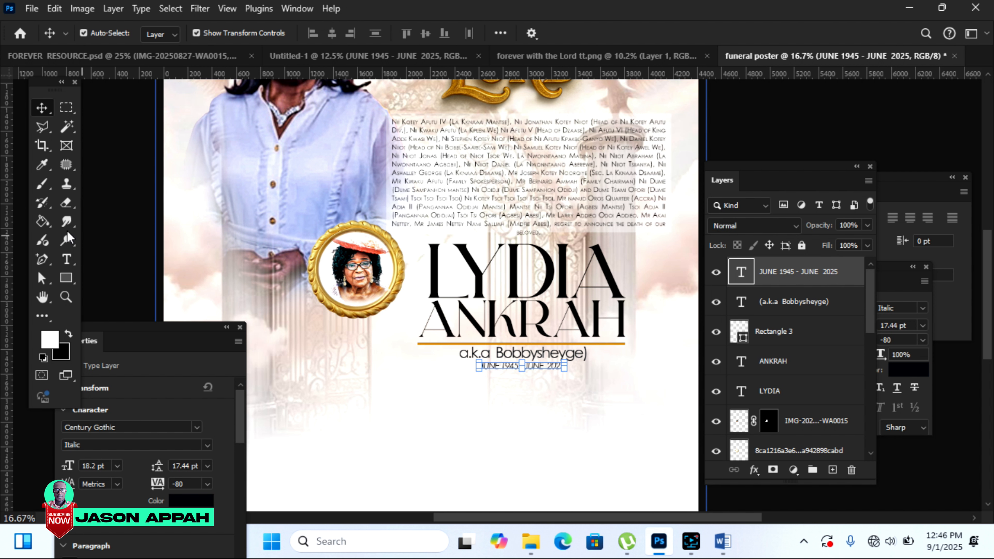
Step: Keep the date line's font style as Italic
click(65, 264)
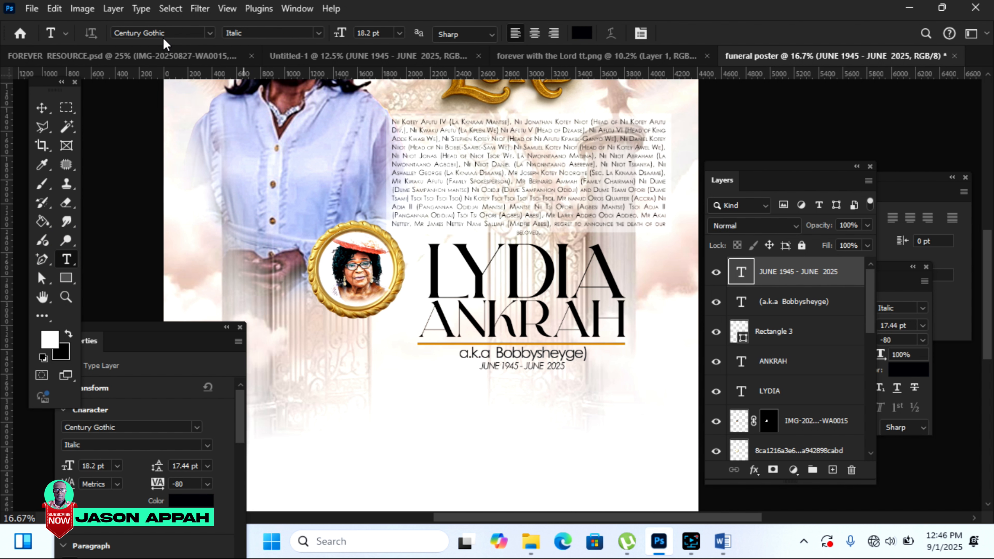
click(319, 34)
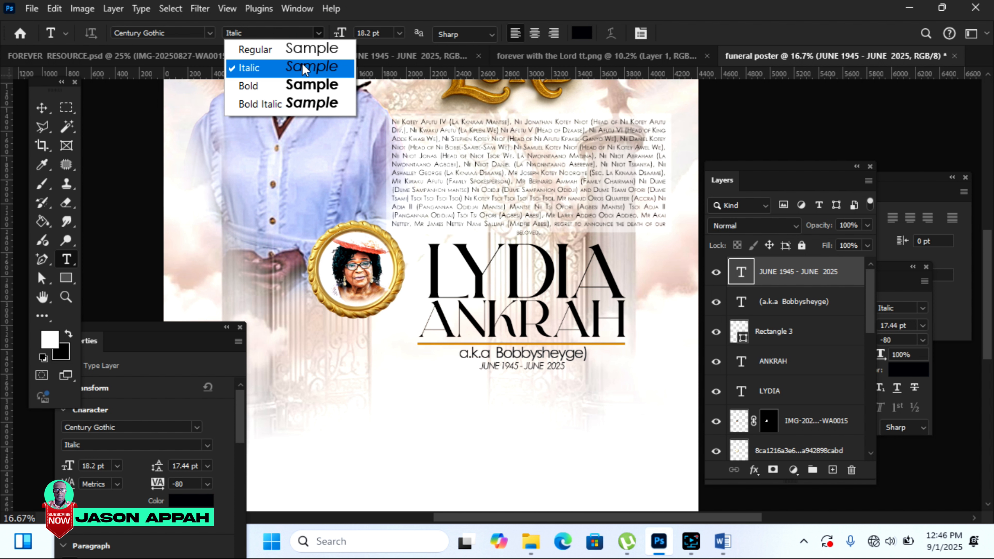
click(43, 109)
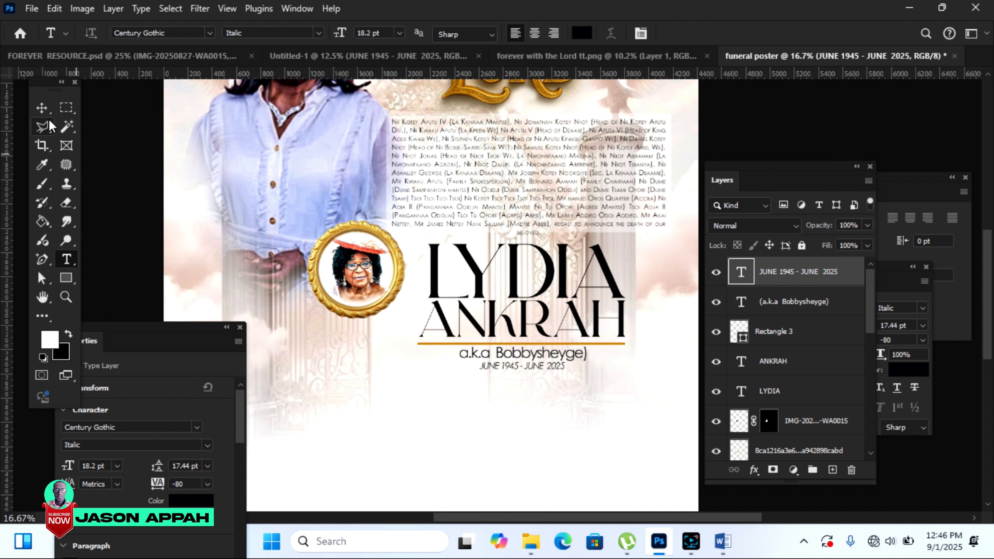
click(42, 108)
click(803, 135)
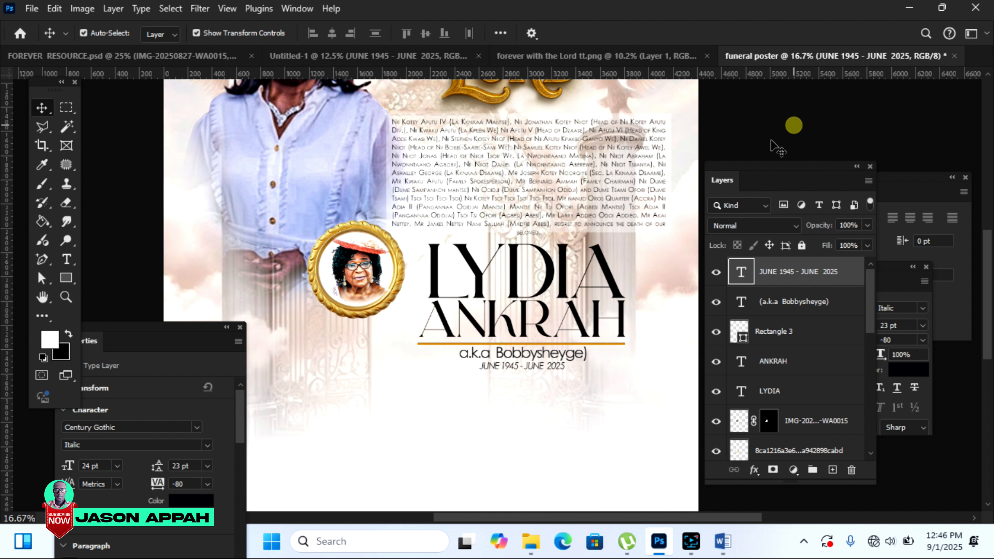
Step: Zoom in on the date line and nudge it slightly left
click(67, 297)
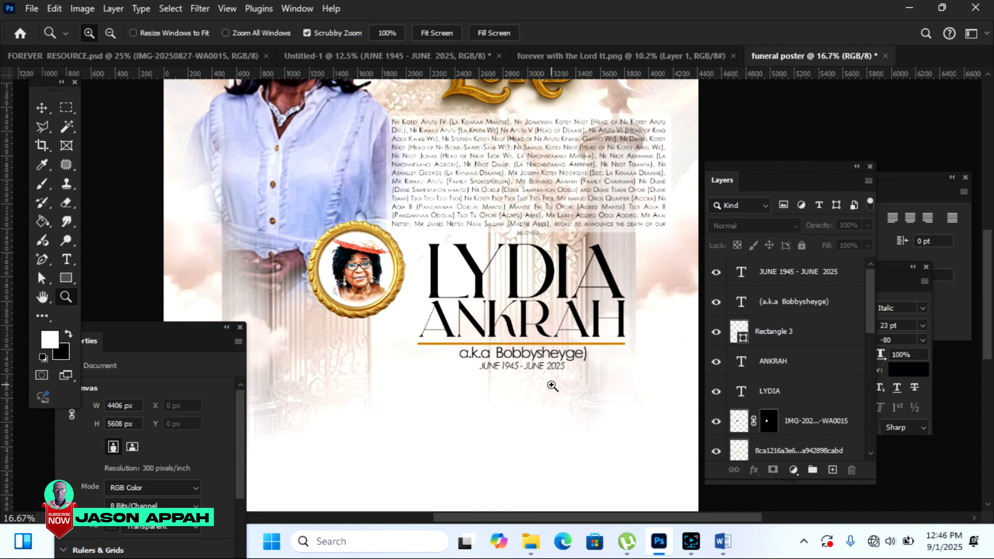
click(540, 366)
key(v)
click(517, 366)
key(Left)
key(Left)
key(Left)
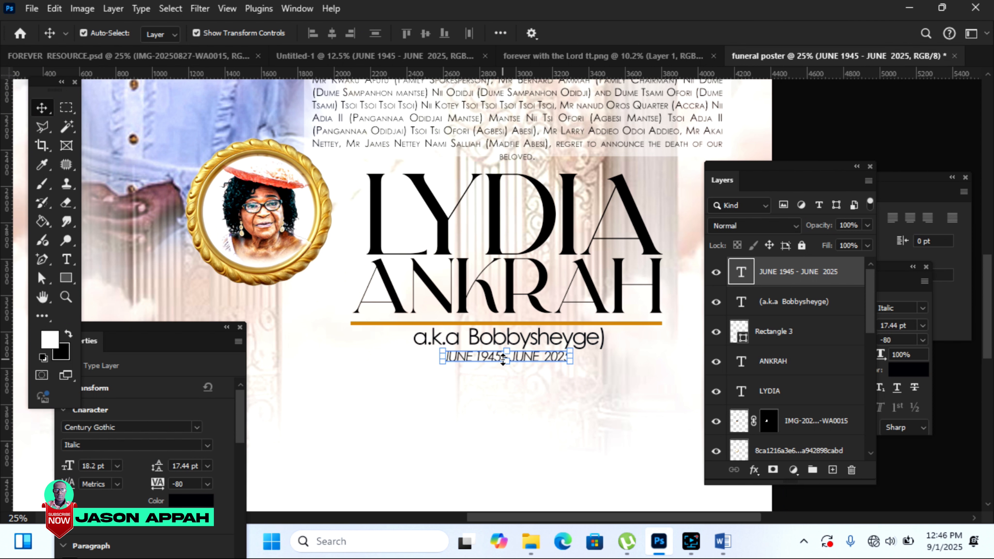
click(809, 118)
drag(602, 519, 627, 523)
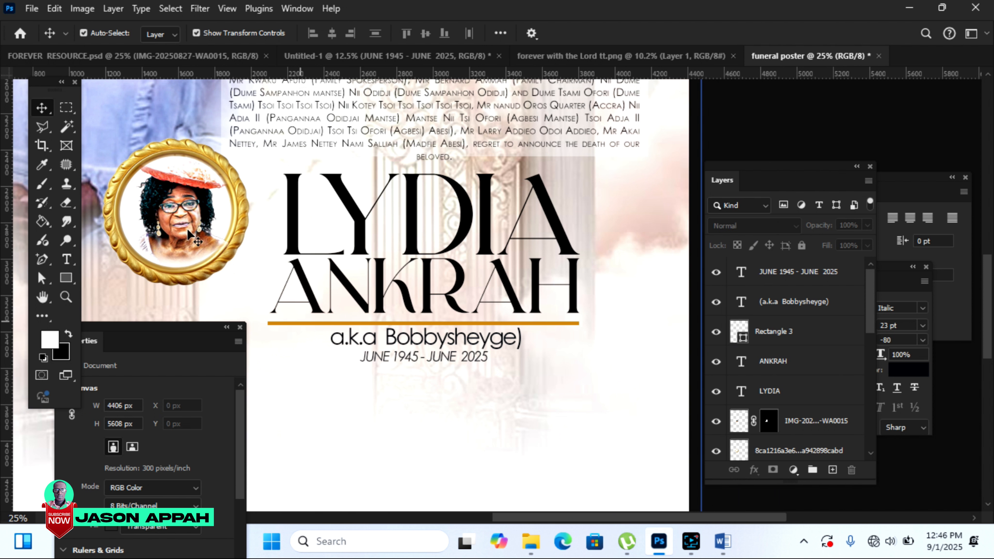
click(83, 56)
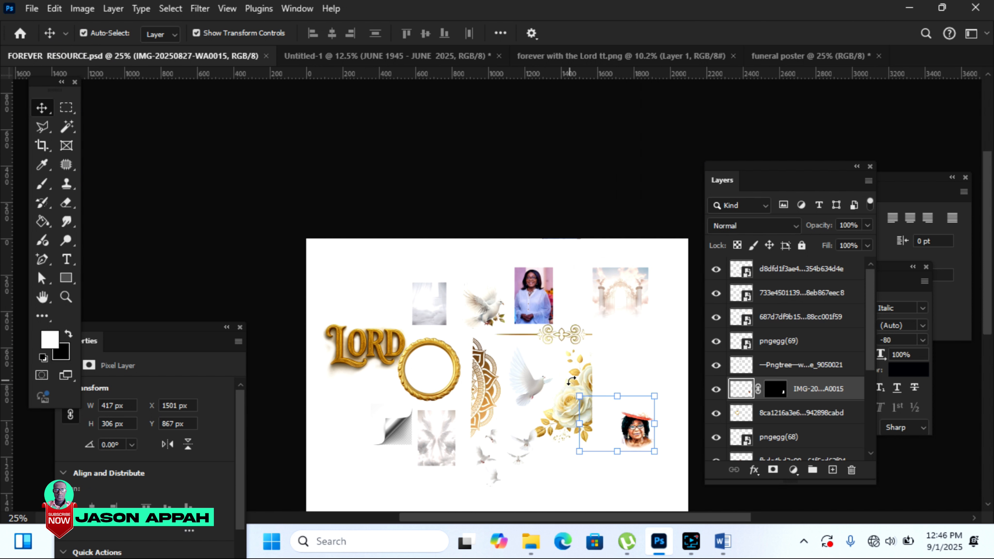
Step: Add the white-and-gold roses ornament beside the name, enlarged to about 287%
drag(584, 374, 659, 51)
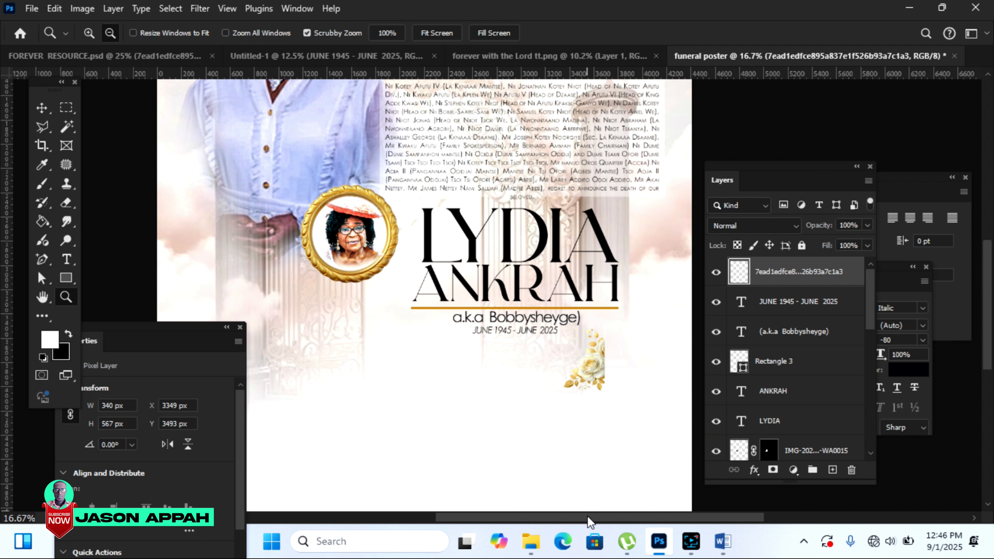
drag(590, 518, 597, 517)
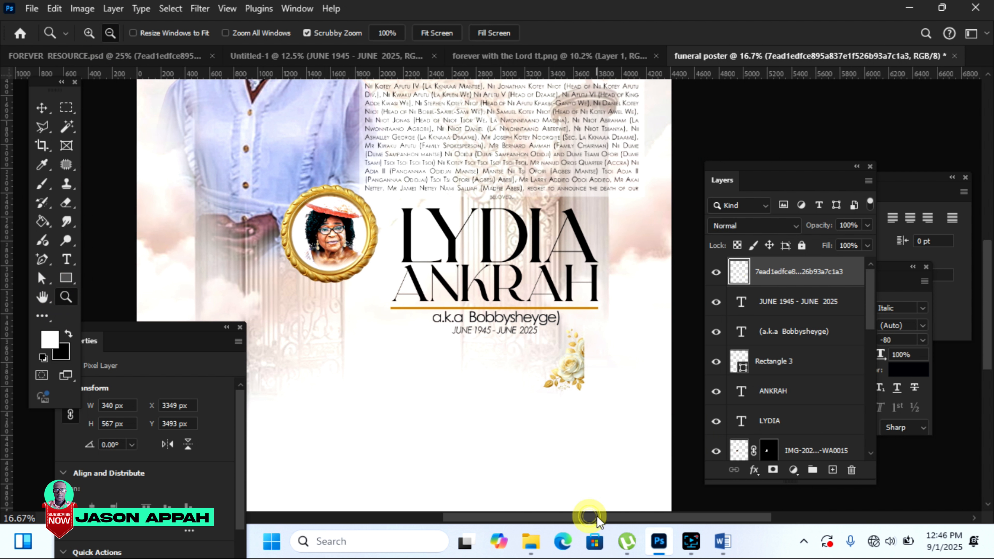
click(42, 108)
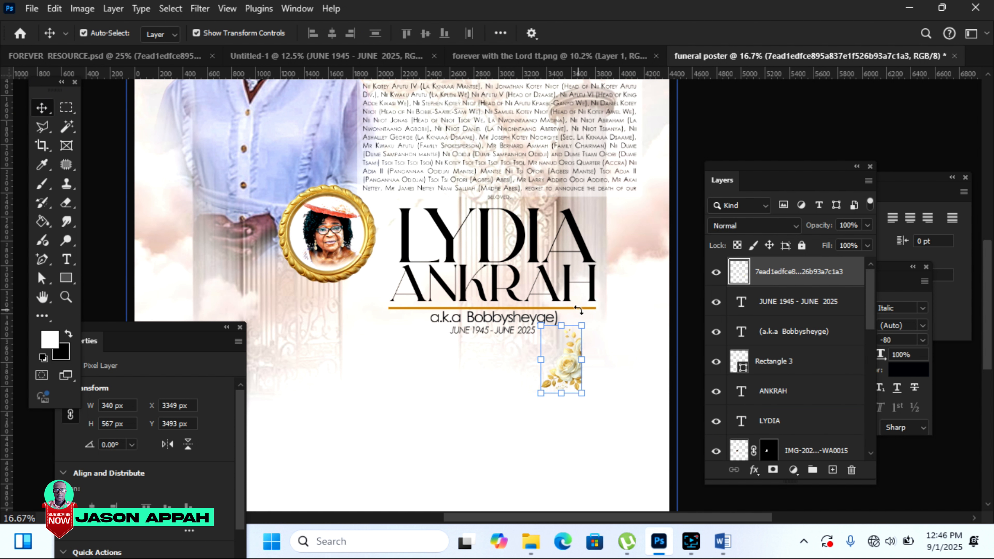
drag(582, 322, 587, 319)
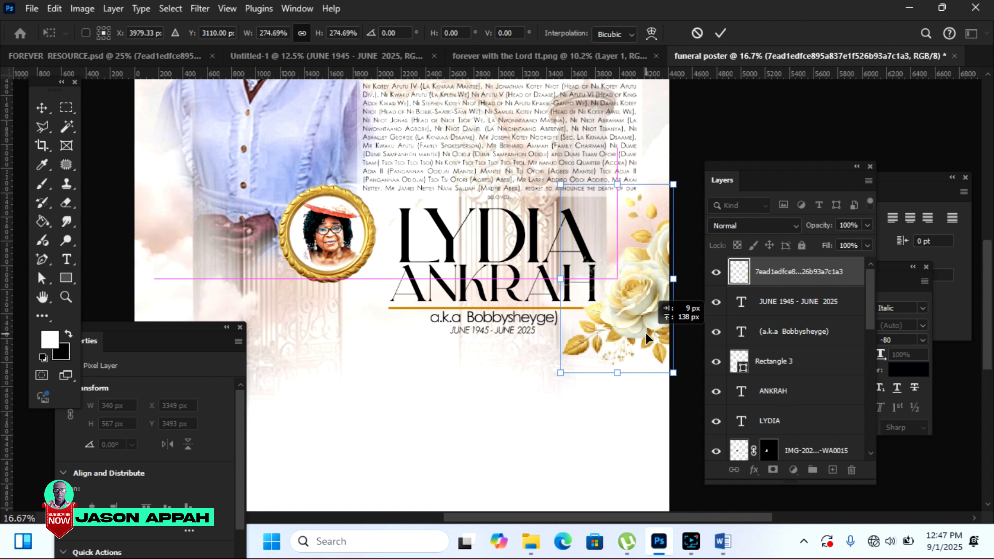
drag(645, 332, 645, 332)
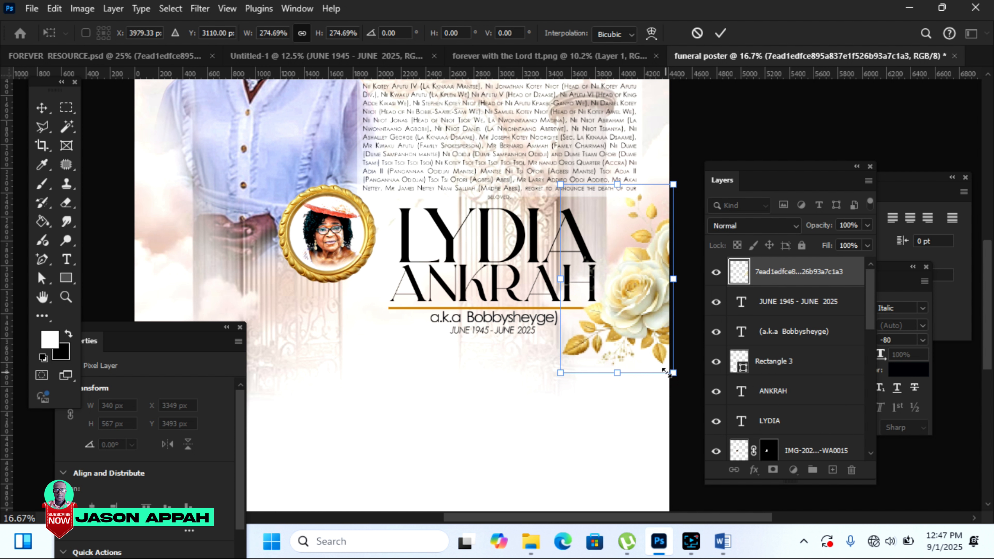
drag(675, 374, 680, 383)
drag(645, 351, 642, 354)
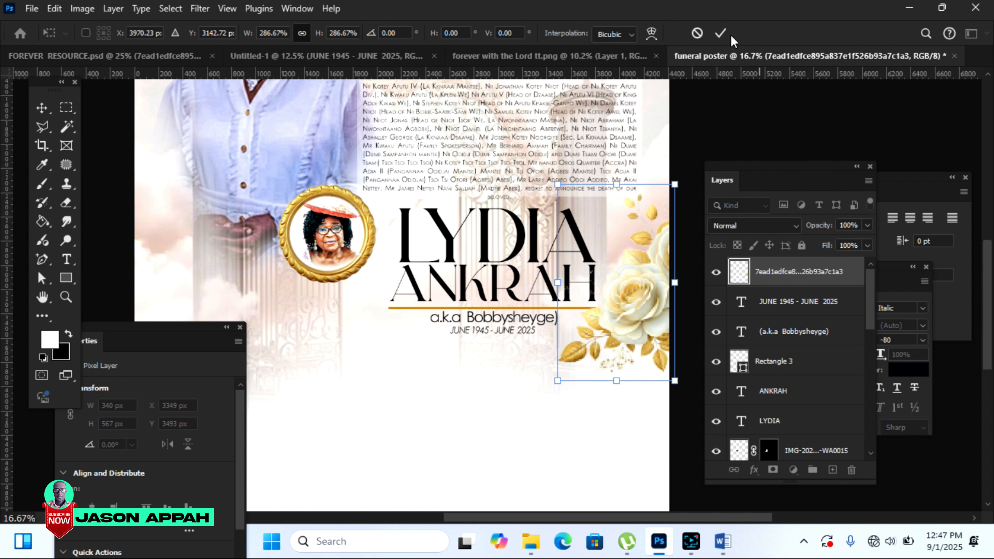
click(721, 33)
Step: Zoom out and adjust the background photo layer's opacity
key(z)
alt+click(144, 88)
click(42, 108)
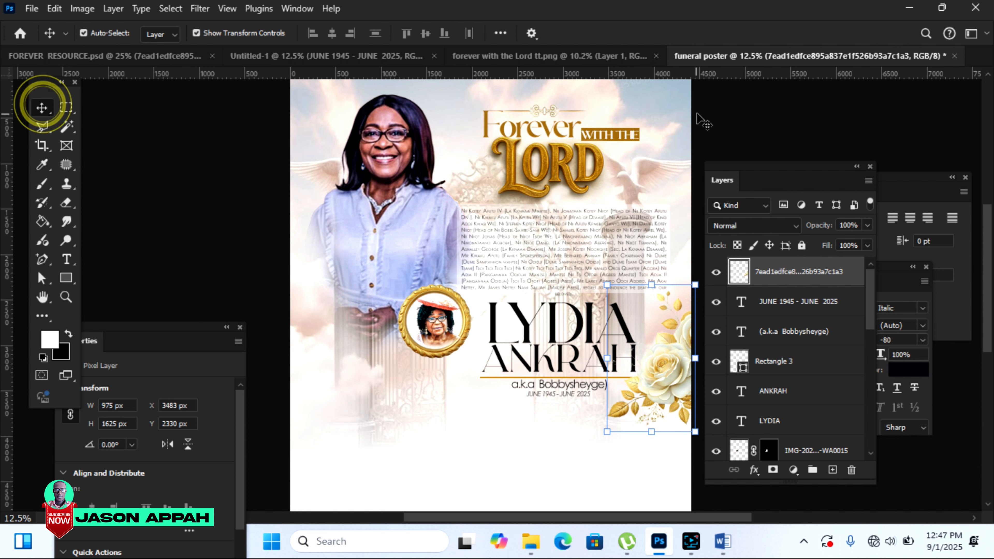
click(663, 109)
click(867, 225)
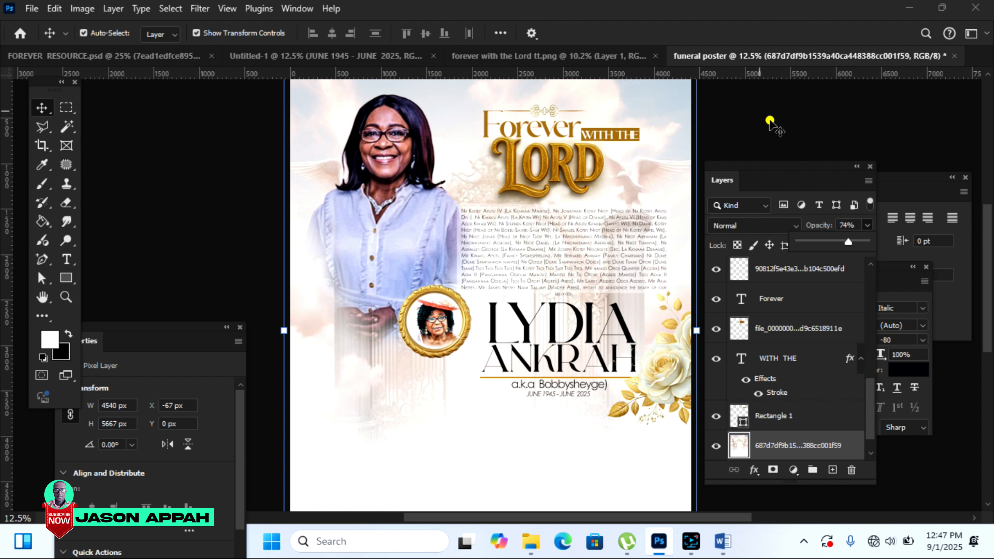
click(777, 127)
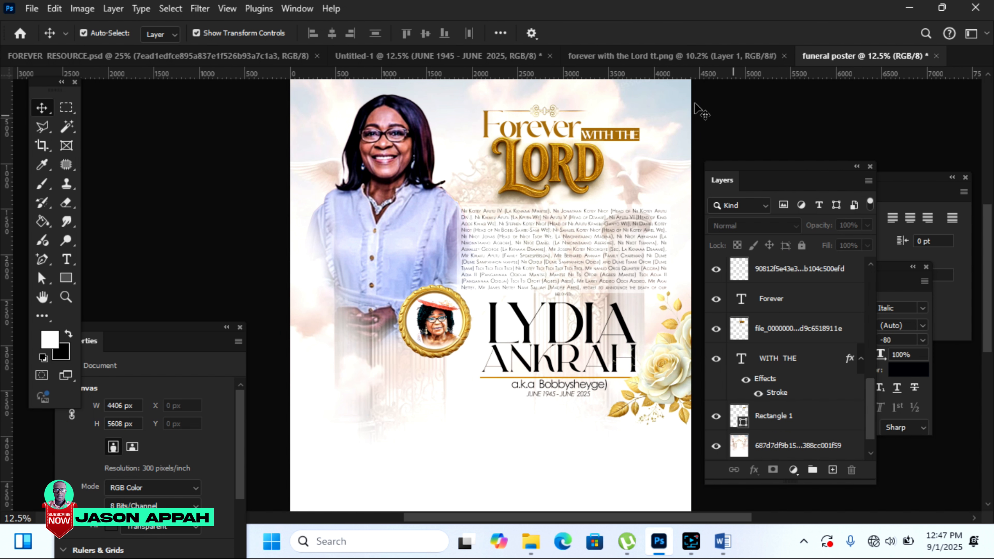
Step: Bring the white dove from FOREVER RESOURCE and place it below the gold frame
click(210, 58)
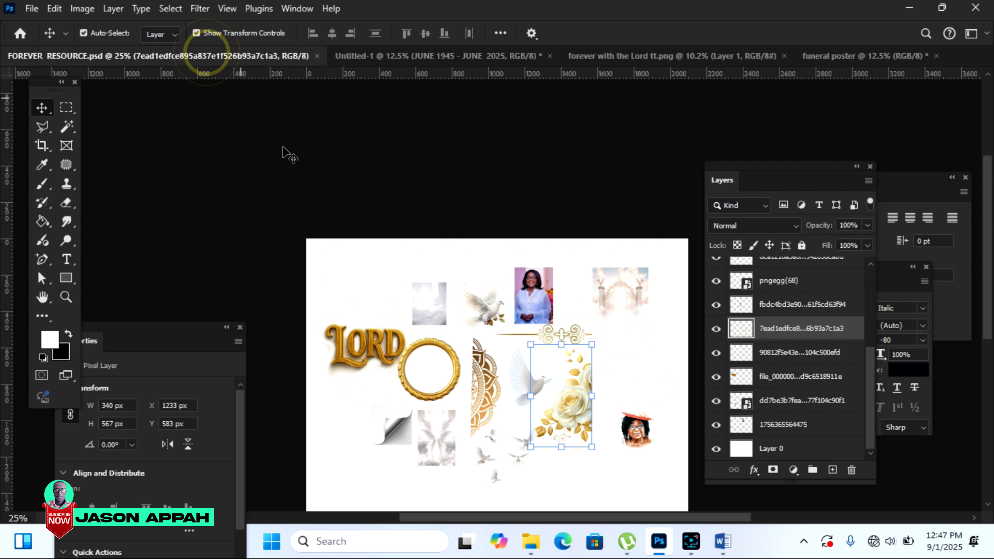
drag(487, 313, 759, 47)
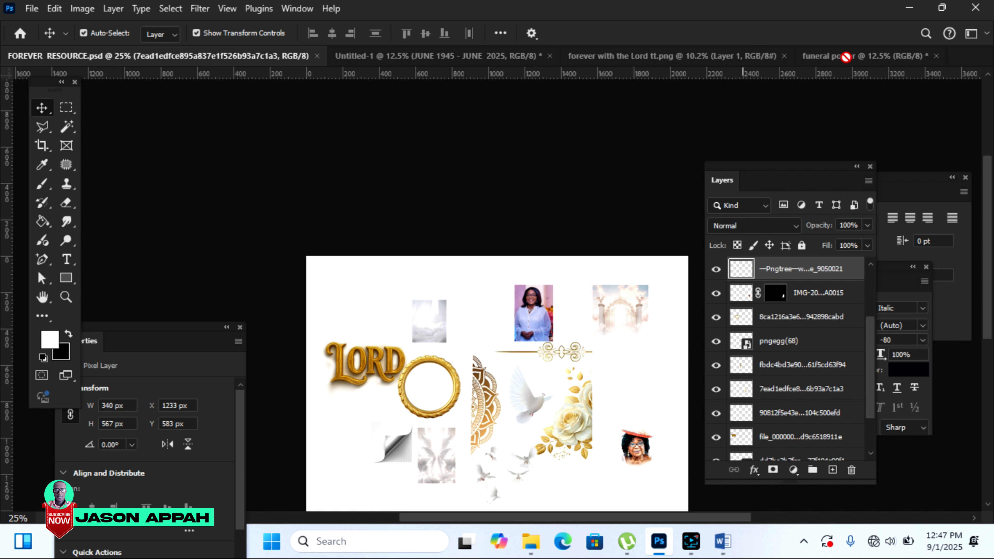
drag(841, 60, 466, 378)
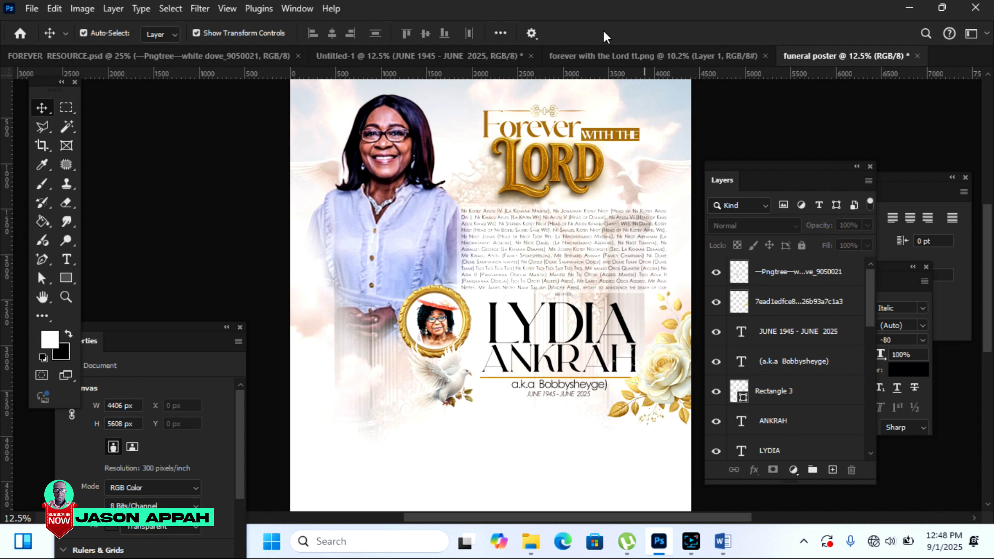
mouse_move(989, 215)
mouse_down()
mouse_move(986, 256)
mouse_move(978, 227)
mouse_up()
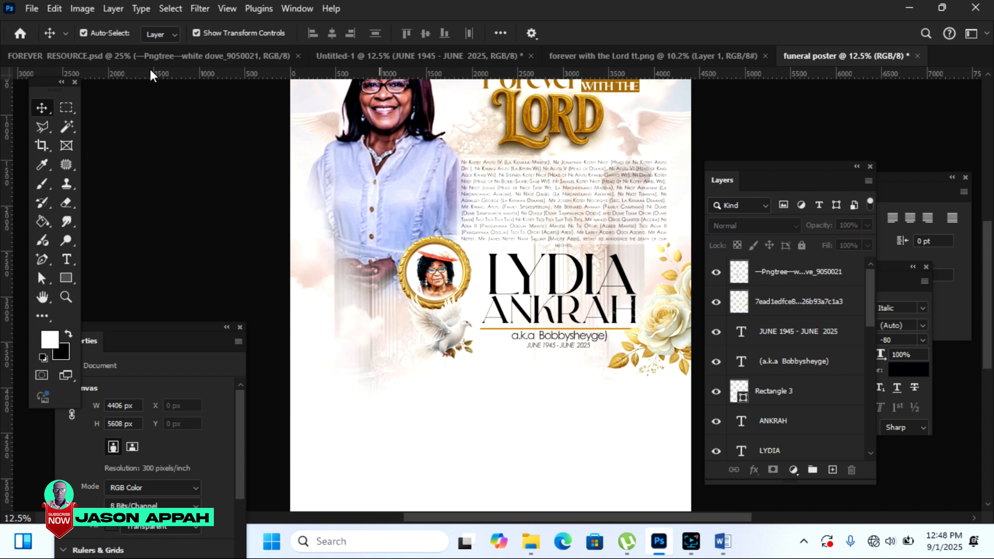
click(354, 57)
Step: Drag the Lying in State block onto the poster and settle it at the lower left
drag(472, 195, 372, 385)
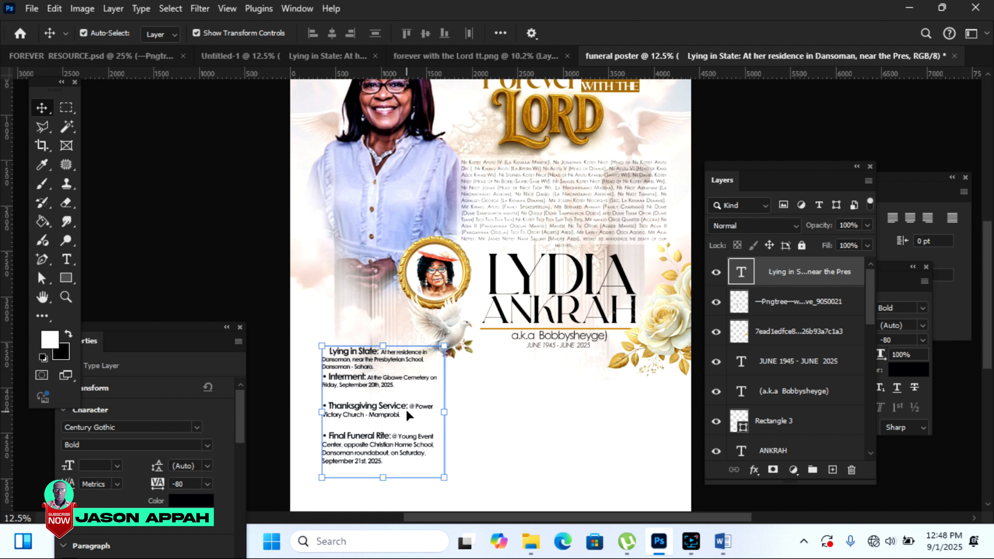
drag(361, 375, 359, 385)
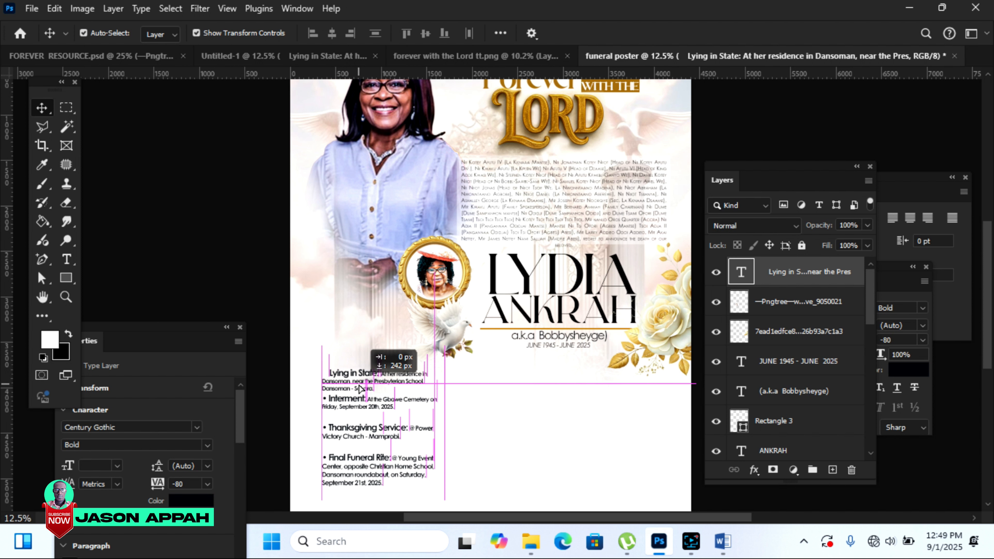
drag(360, 388, 360, 389)
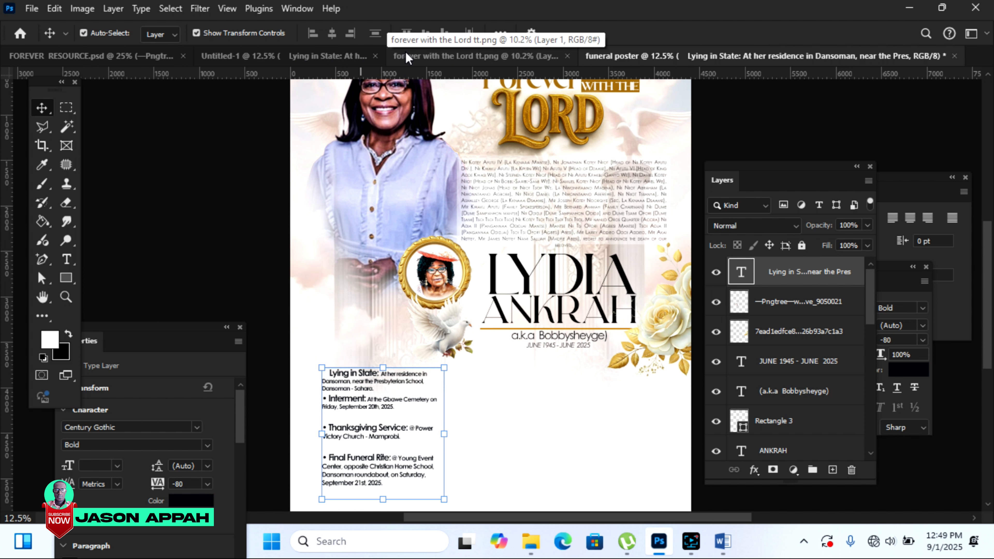
Step: Bring the Children list from the arrangements document and place it below the dates
click(318, 59)
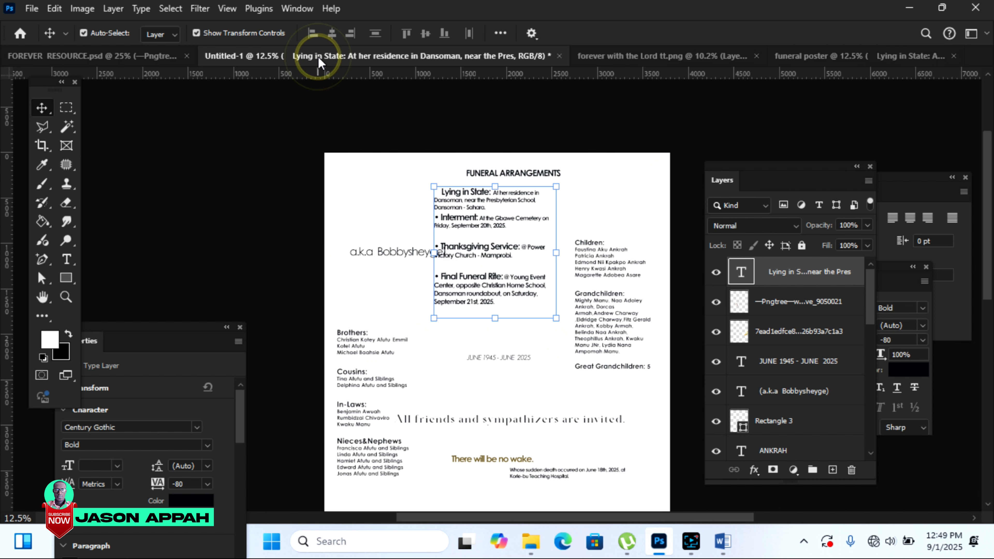
click(690, 127)
click(598, 255)
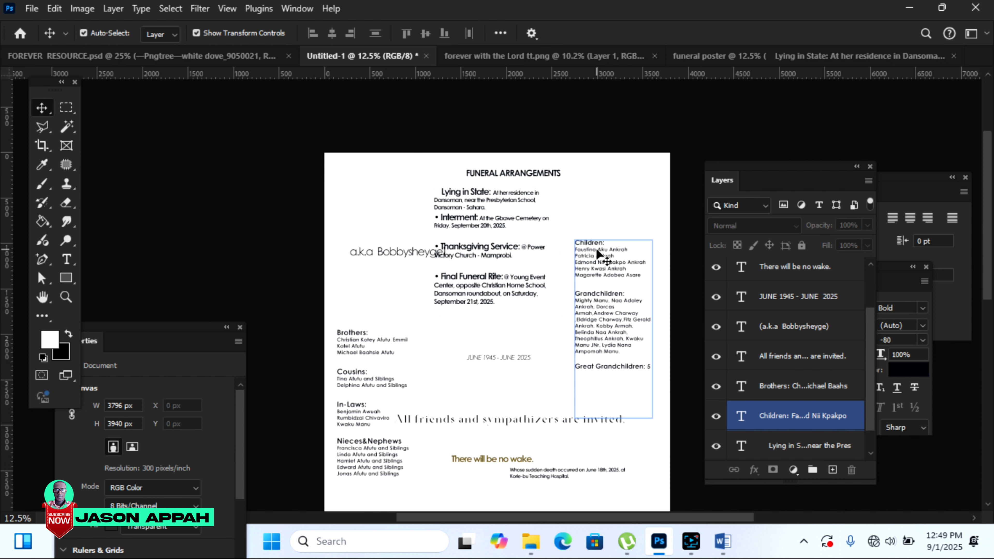
drag(596, 247, 563, 378)
drag(511, 427, 511, 423)
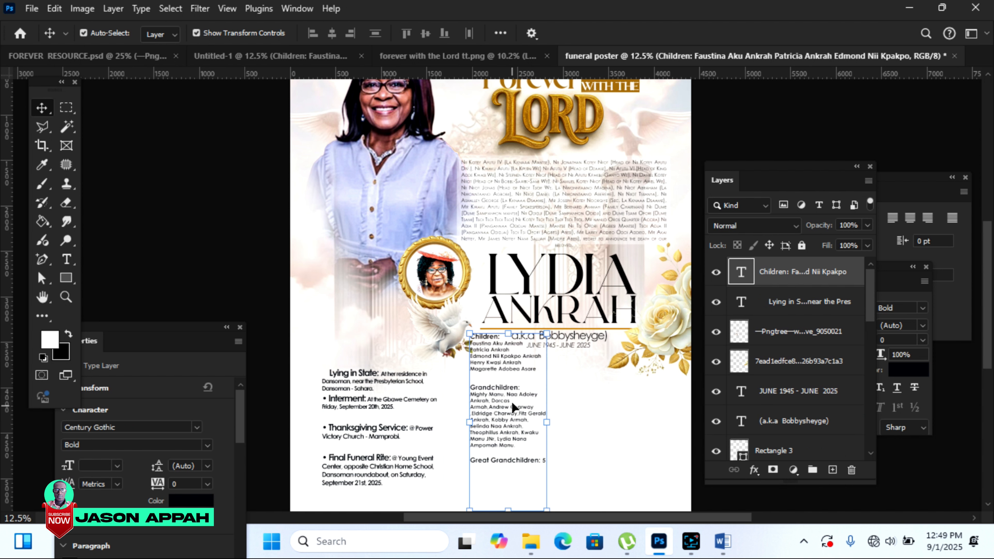
drag(497, 357, 486, 395)
Step: Add the Brothers list to the poster and draw a 1090 × 121 px bar above Lying in State
click(270, 56)
drag(359, 378, 582, 402)
drag(987, 282, 987, 310)
drag(579, 317, 576, 324)
drag(481, 299, 489, 300)
drag(363, 297, 369, 296)
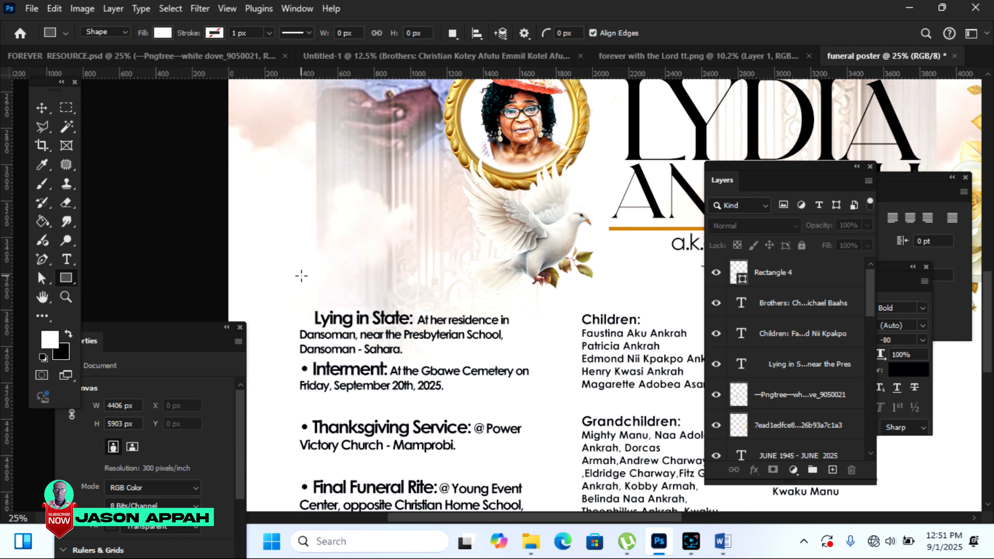
drag(300, 275, 498, 296)
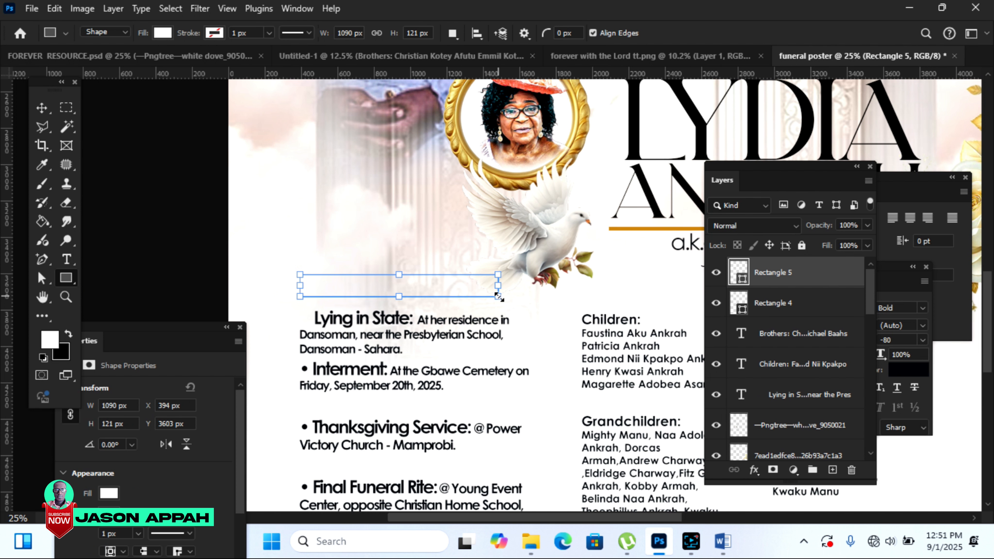
Step: Fill the Rectangle 5 bar with gold c58317 sampled from the line under the name
double_click(742, 278)
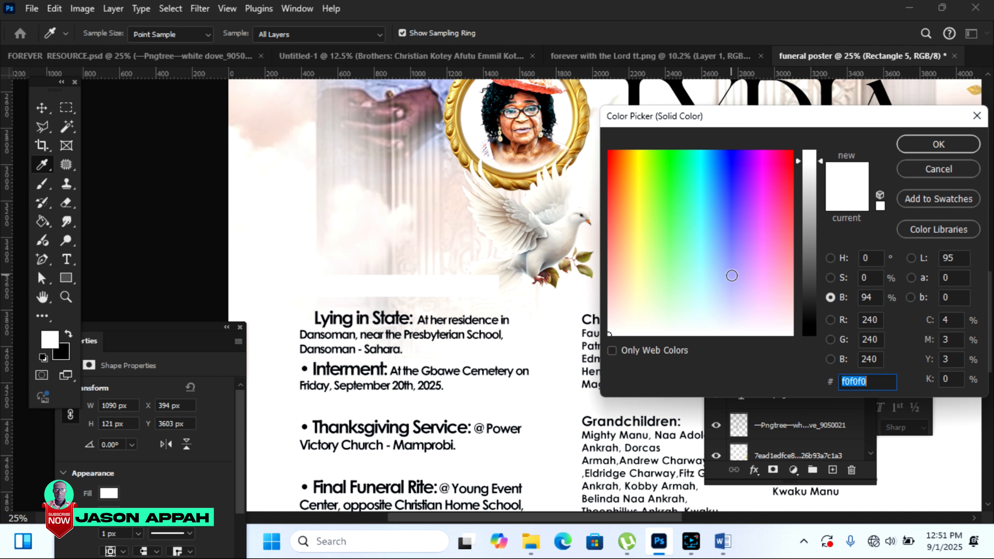
drag(618, 119, 693, 130)
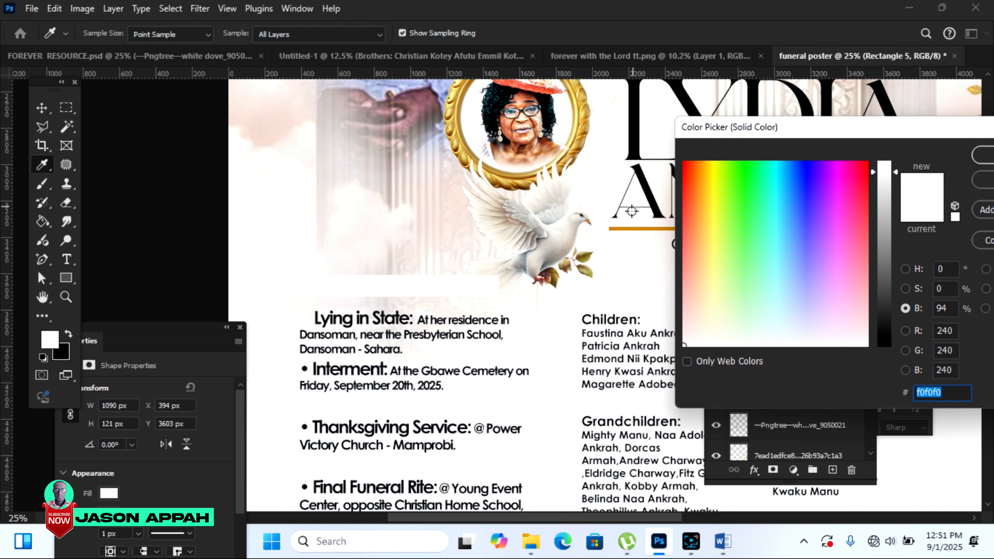
click(626, 227)
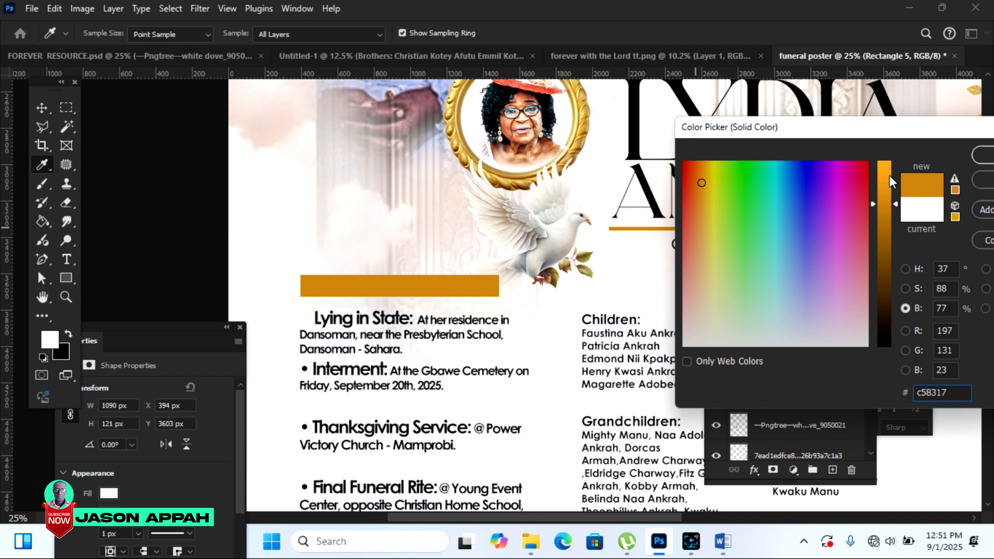
key(Return)
scroll(184, 220, up, 10)
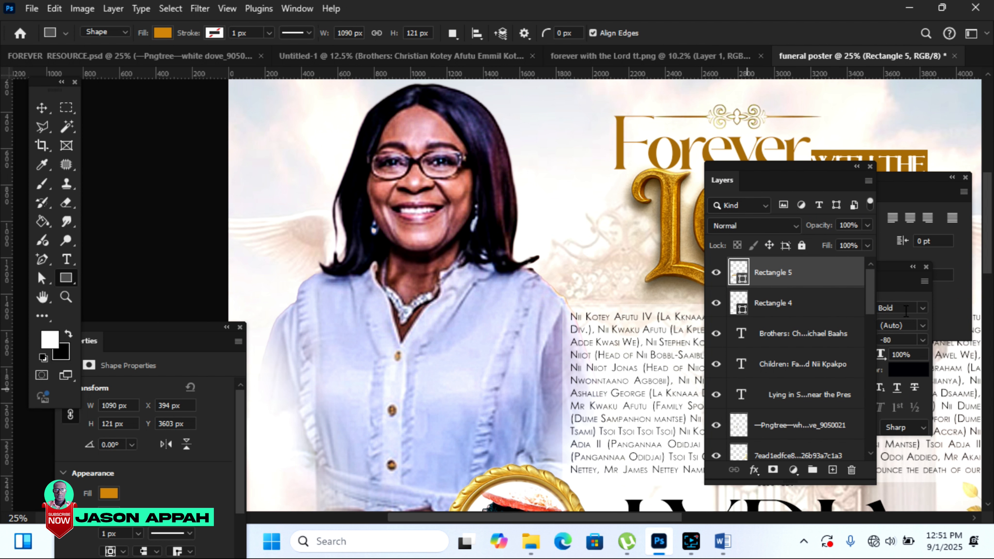
drag(992, 231, 992, 348)
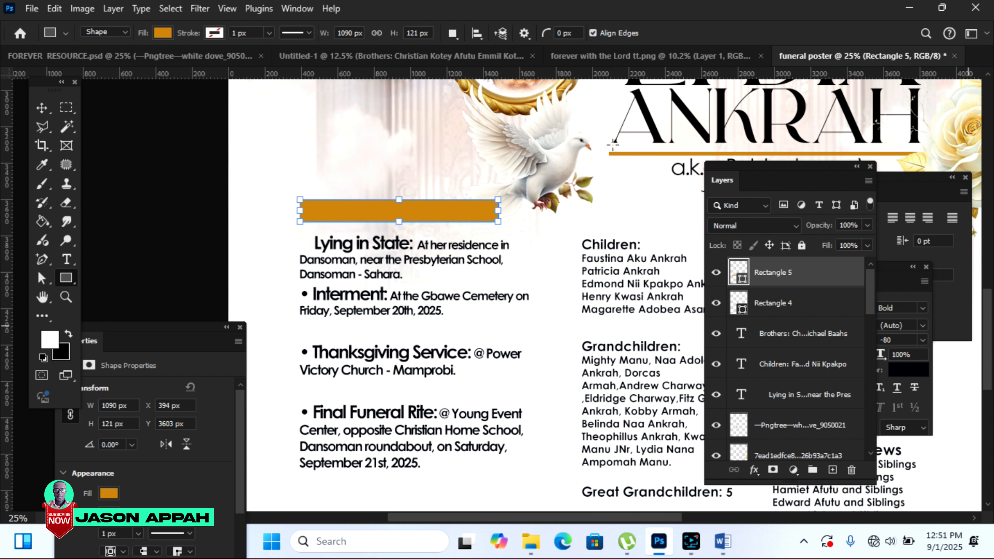
click(42, 107)
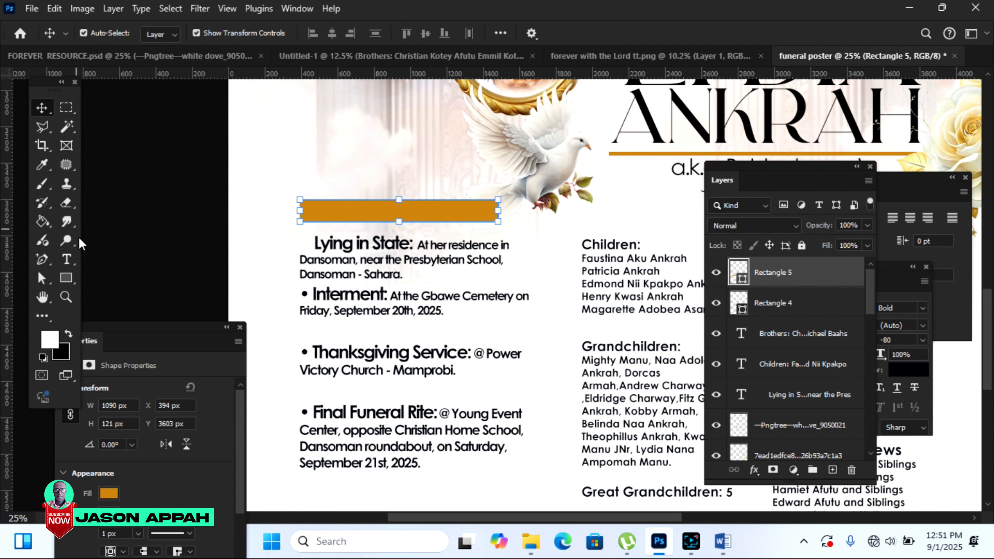
click(111, 231)
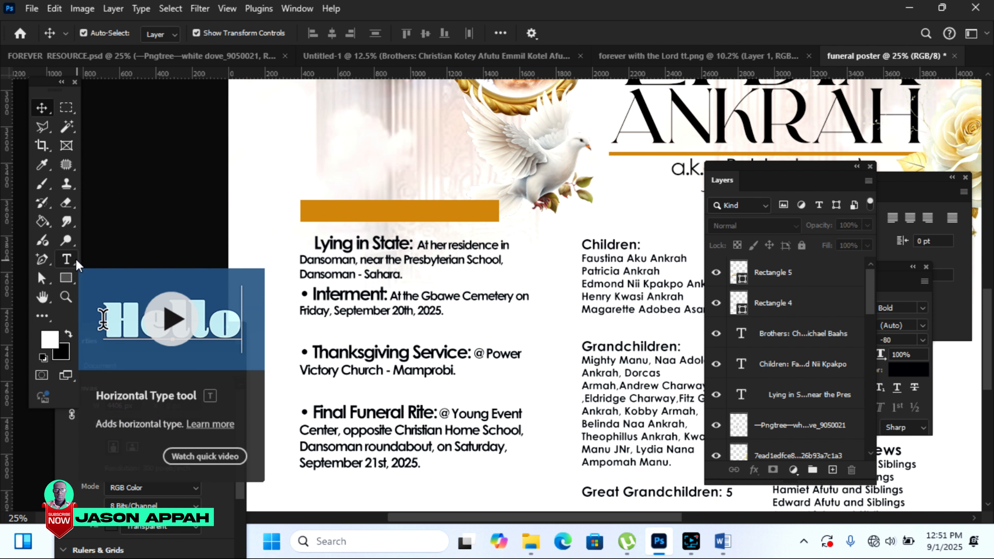
Step: Bring the FUNERAL ARRANGEMENTS heading from Untitled-1 and place it on the orange bar
click(469, 54)
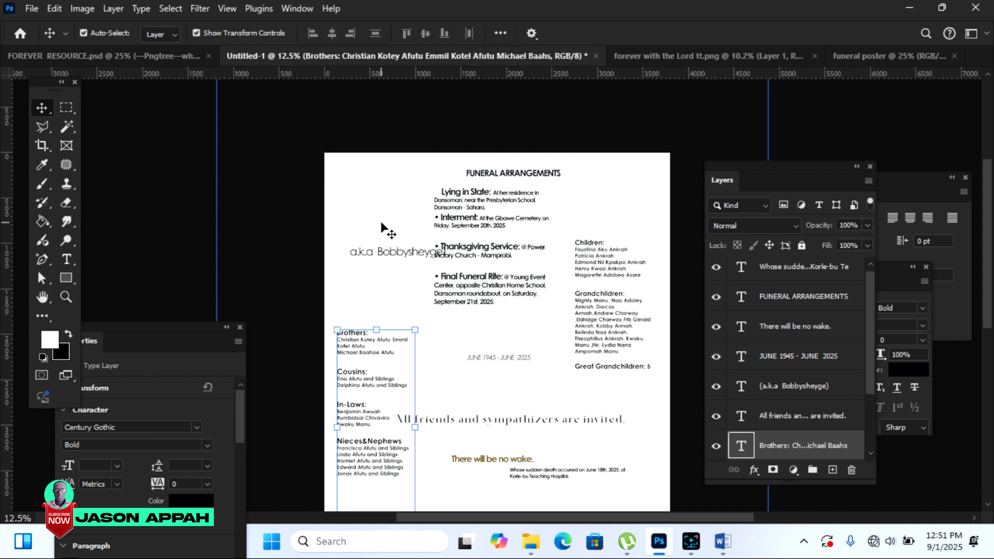
click(530, 174)
drag(530, 174, 441, 192)
mouse_move(393, 216)
mouse_down()
mouse_move(407, 216)
mouse_move(373, 215)
mouse_up()
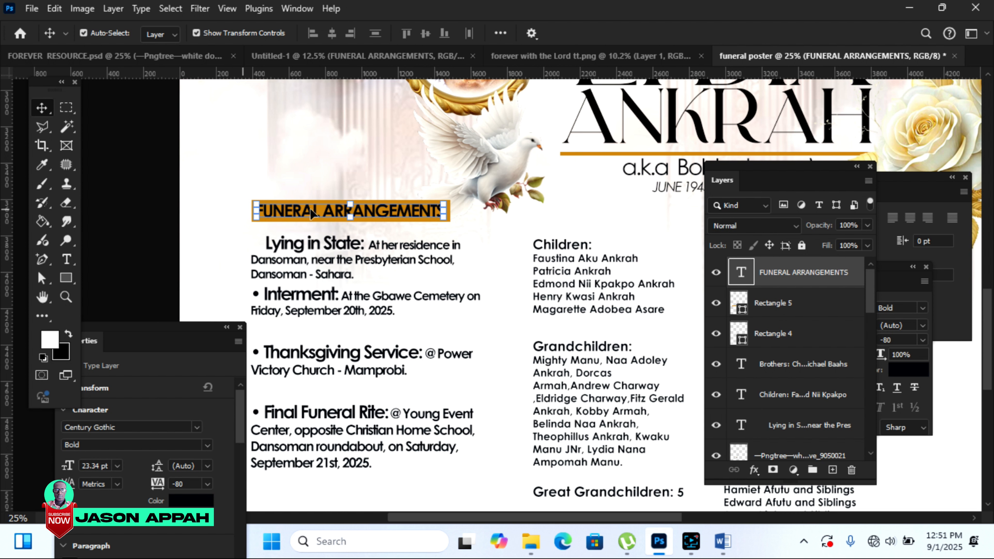
click(110, 153)
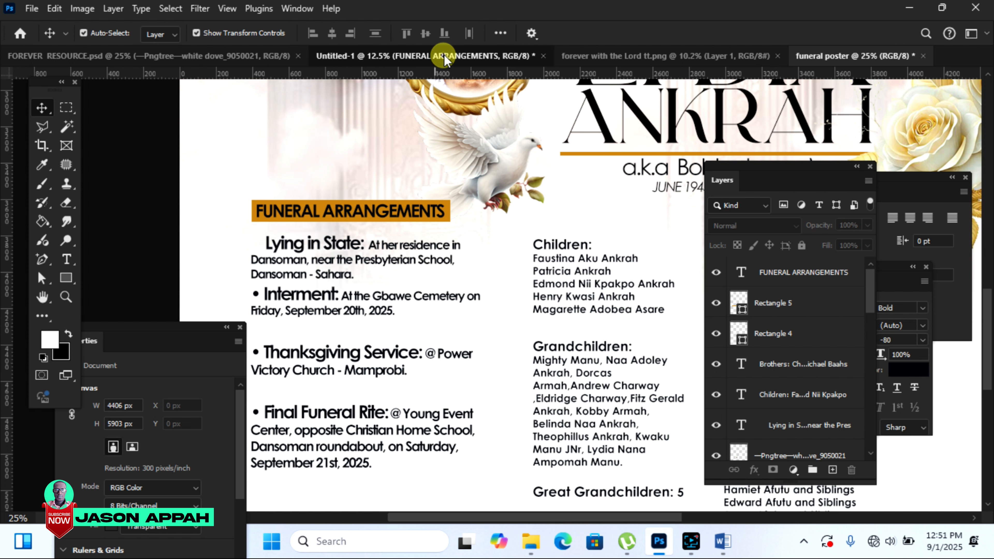
Step: Bring the 'Whose sudden death…' notice onto the poster and place it above the heading
click(434, 59)
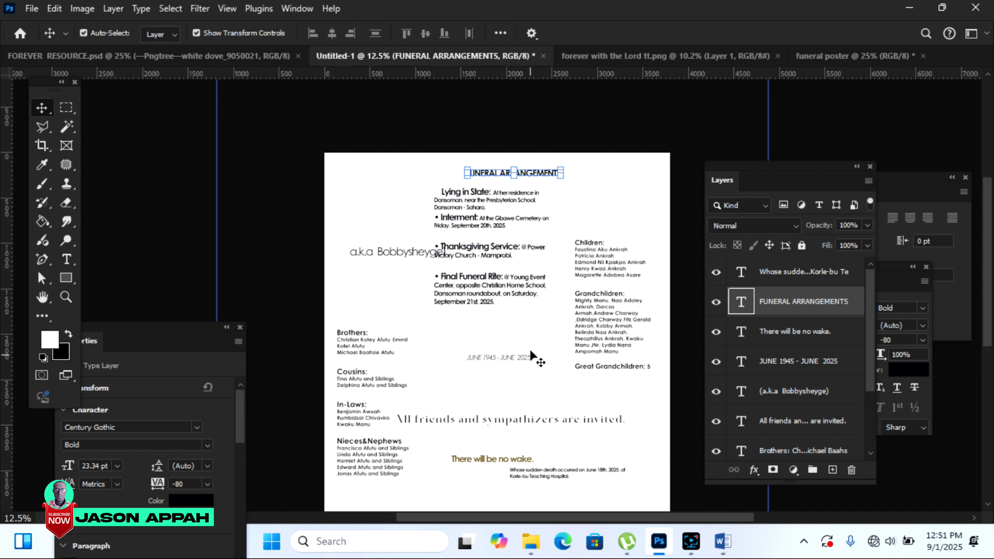
drag(553, 474, 723, 88)
drag(371, 168, 382, 176)
click(135, 251)
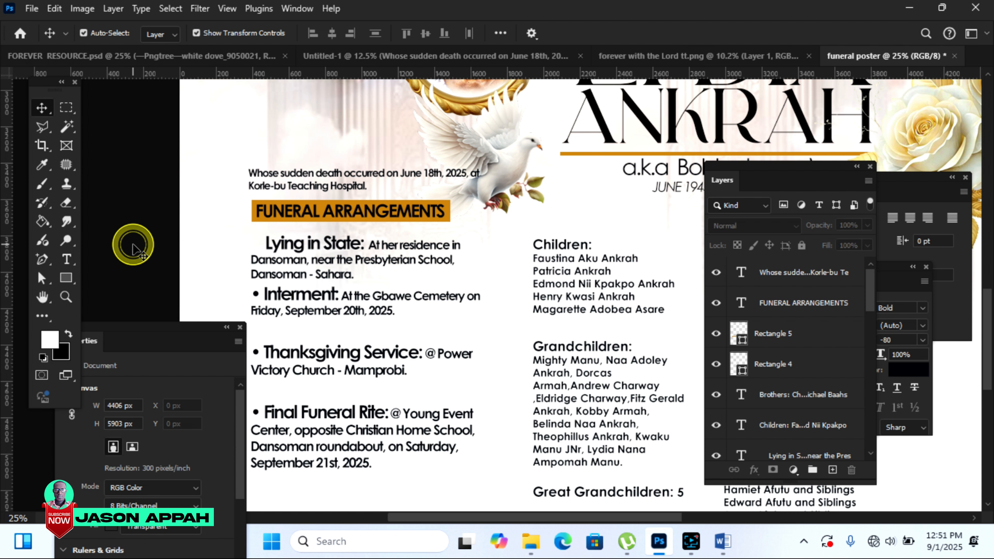
drag(602, 517, 665, 520)
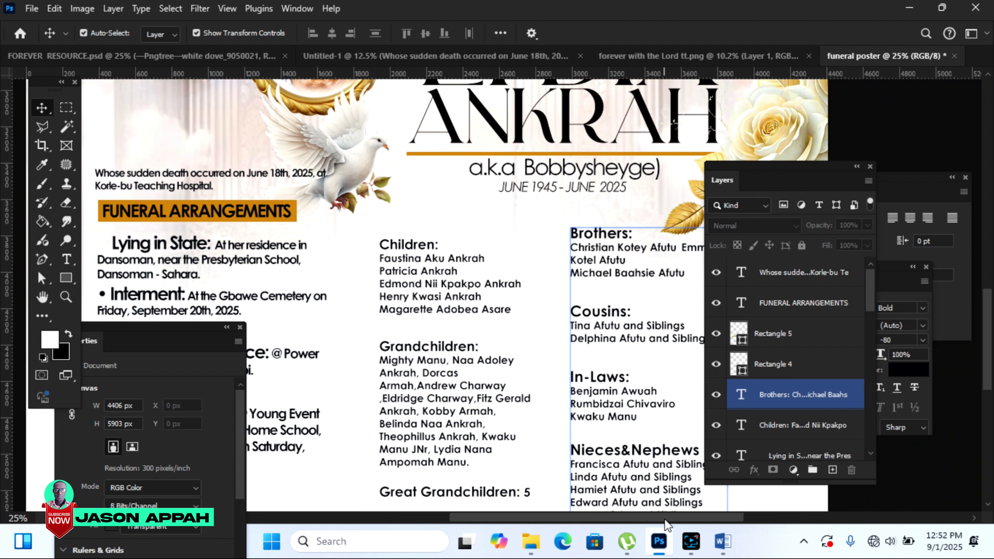
Step: Reposition the Children block and draw a thin 9 × 1393 px vertical divider between the columns
double_click(465, 289)
key(ctrl+a)
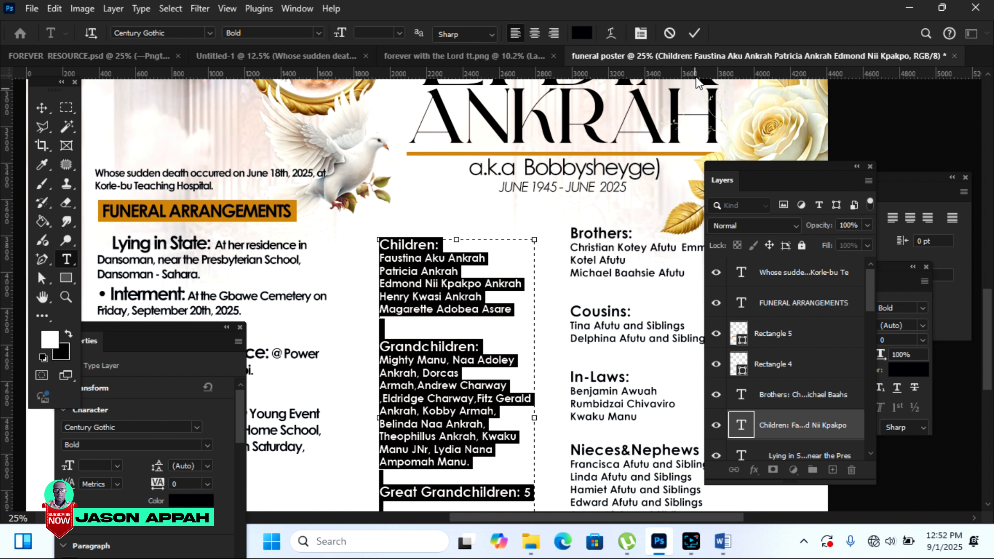
click(693, 34)
key(v)
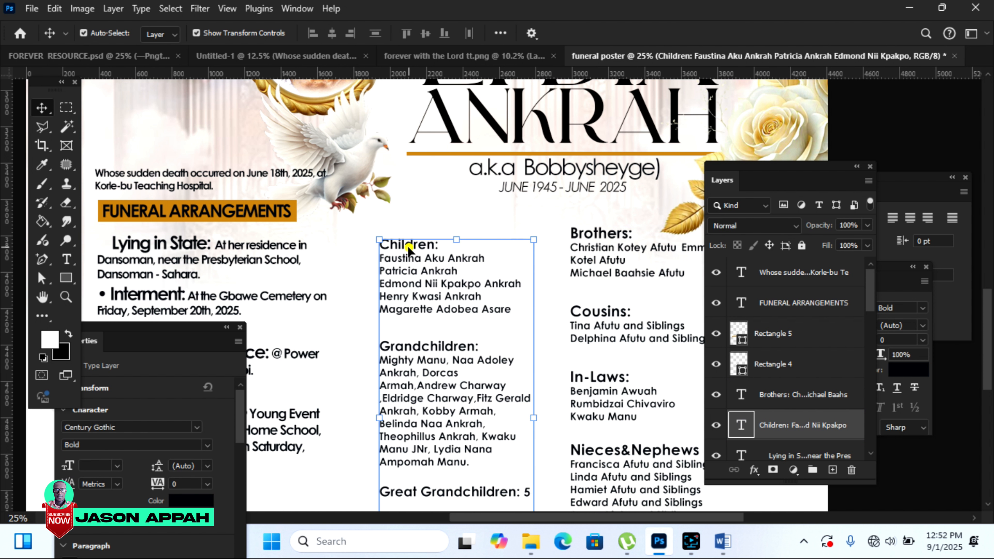
drag(409, 252, 391, 242)
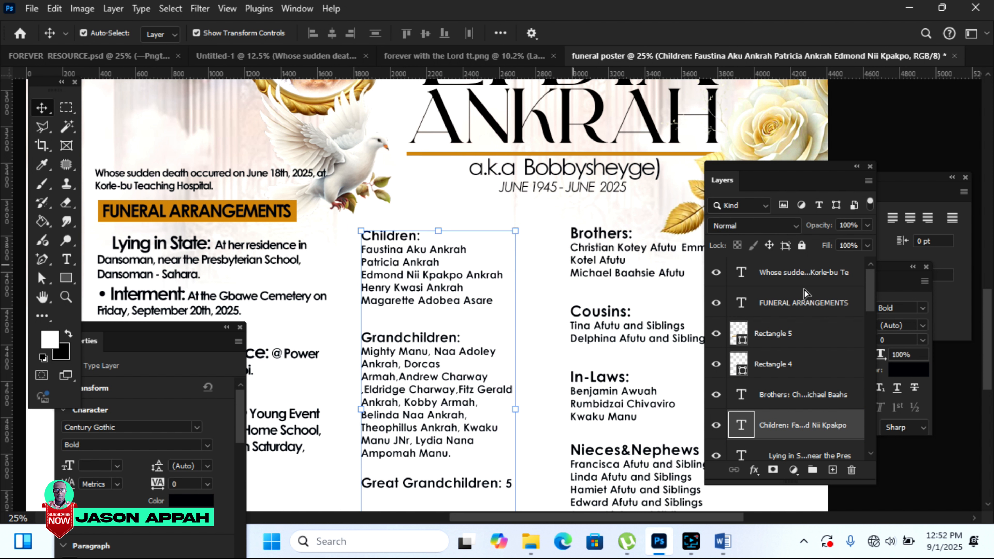
scroll(985, 265, down, 2)
click(407, 182)
drag(406, 187, 407, 211)
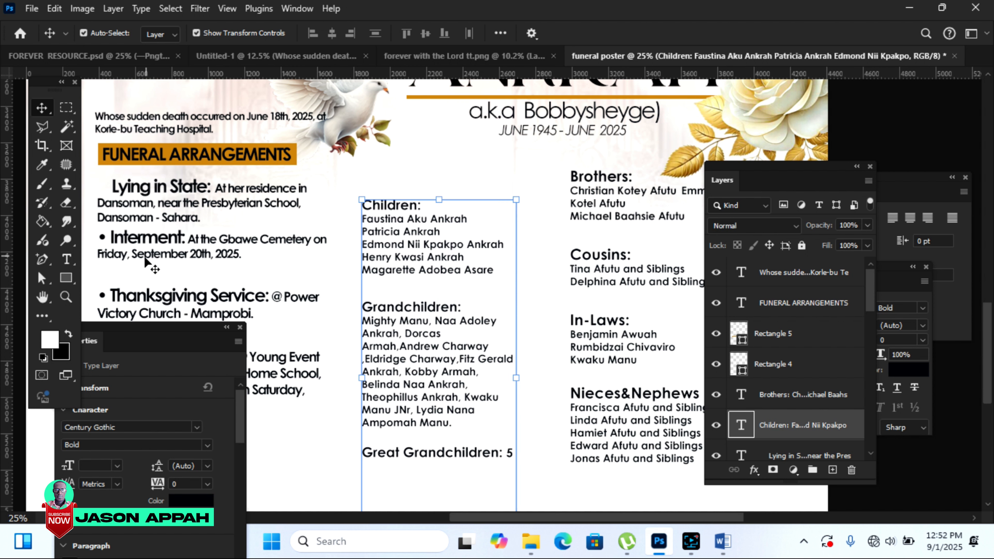
click(66, 277)
drag(536, 196, 536, 448)
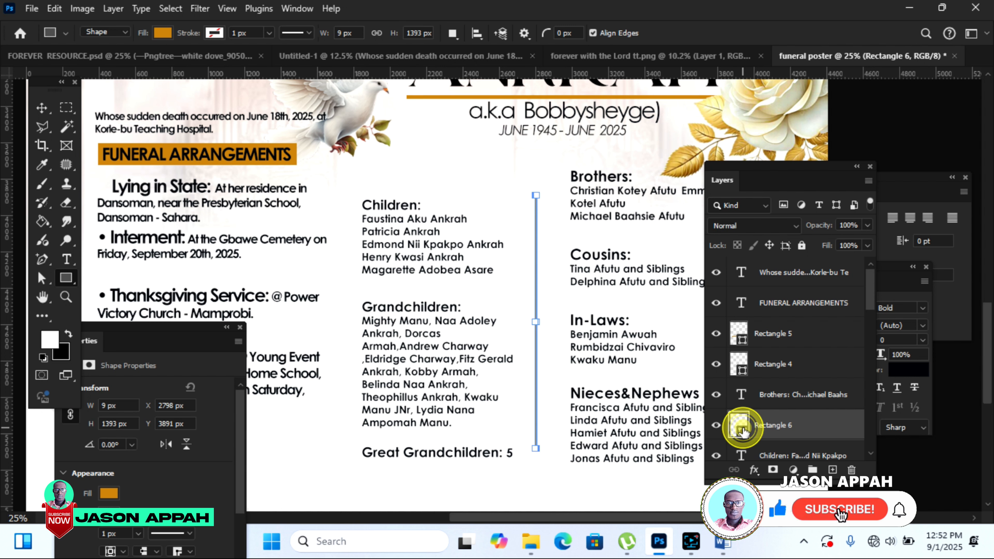
Step: Make the Rectangle 6 divider black and rasterize the layer
double_click(738, 425)
drag(813, 342, 815, 347)
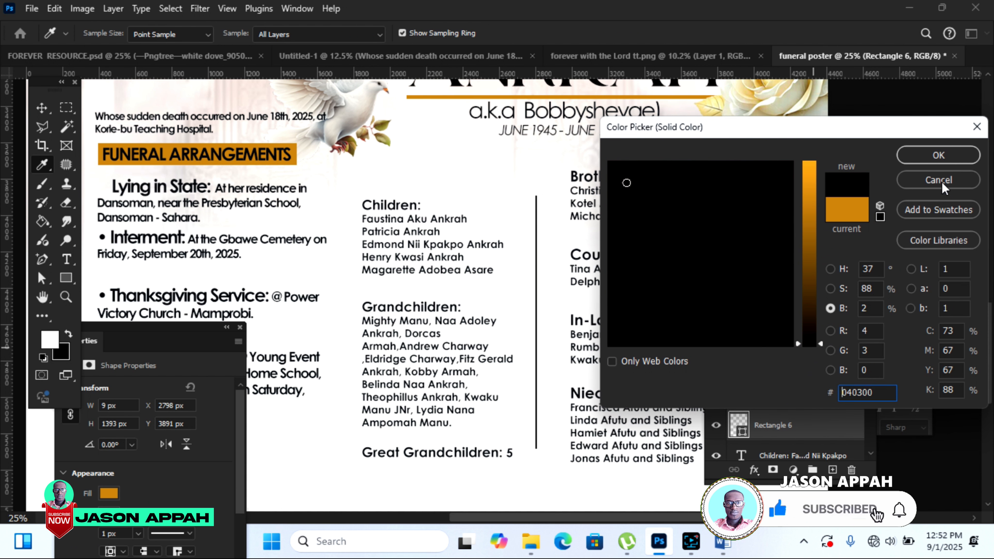
click(941, 154)
right_click(789, 425)
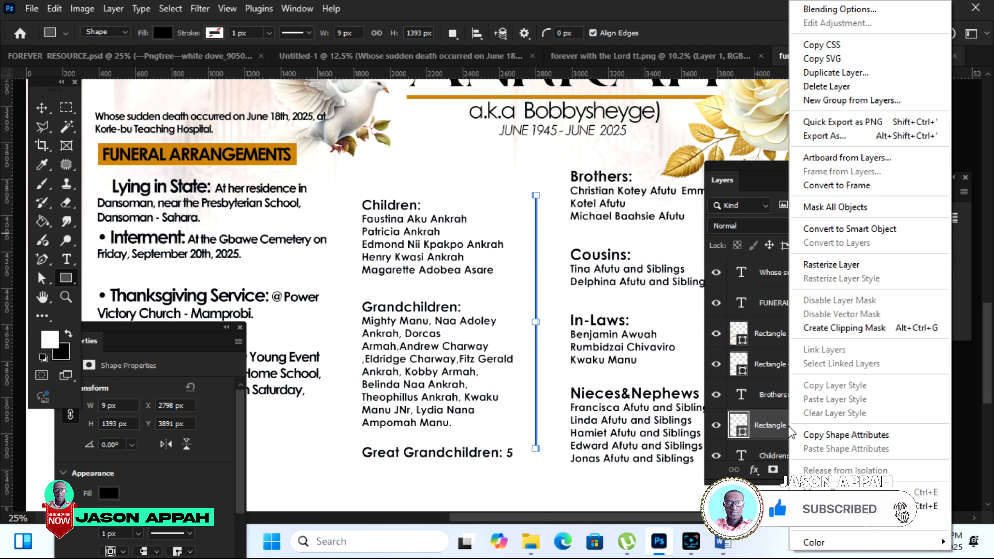
click(831, 264)
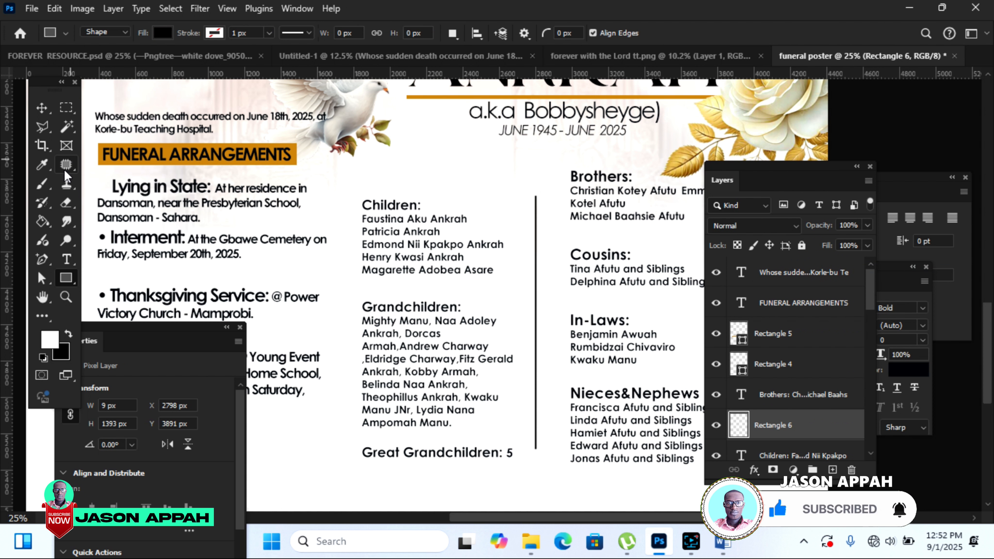
Step: Fade both ends of the divider with a soft 500 px eraser
click(66, 203)
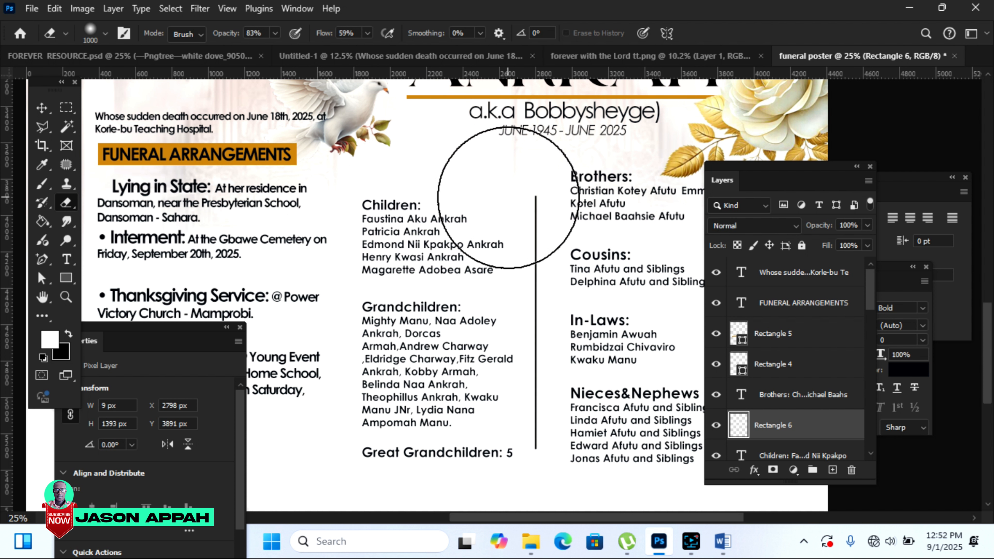
key(bracketleft)
key(bracketleft)
key(bracketleft)
key(bracketleft)
key(bracketleft)
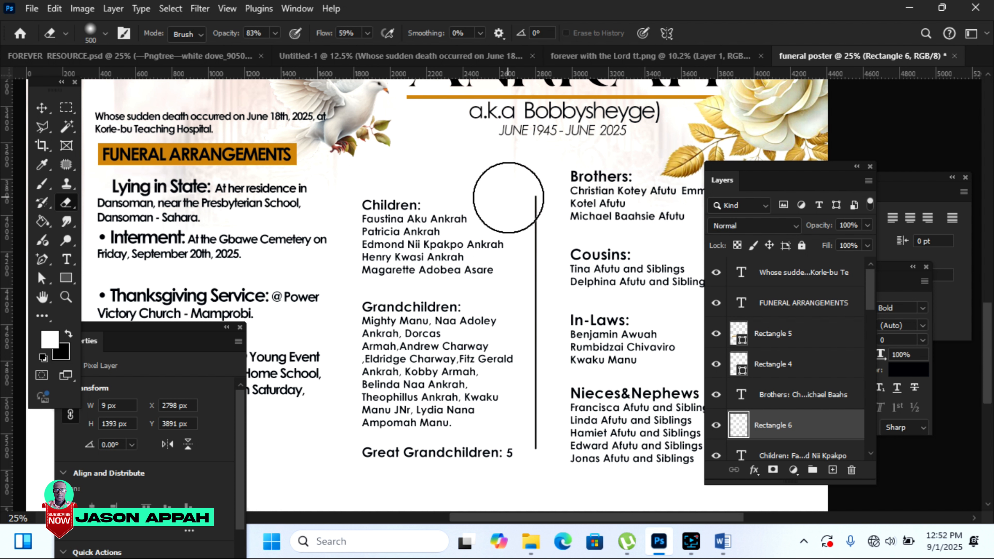
drag(533, 205, 538, 246)
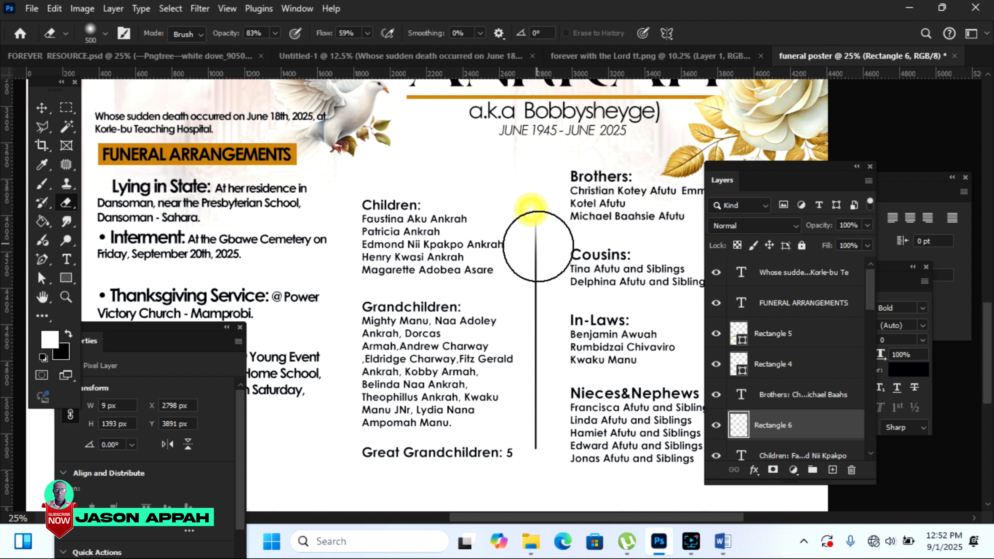
mouse_move(532, 418)
mouse_down()
mouse_move(526, 394)
mouse_move(521, 458)
mouse_move(533, 471)
mouse_up()
mouse_move(539, 185)
mouse_down()
mouse_move(543, 216)
mouse_move(539, 177)
mouse_up()
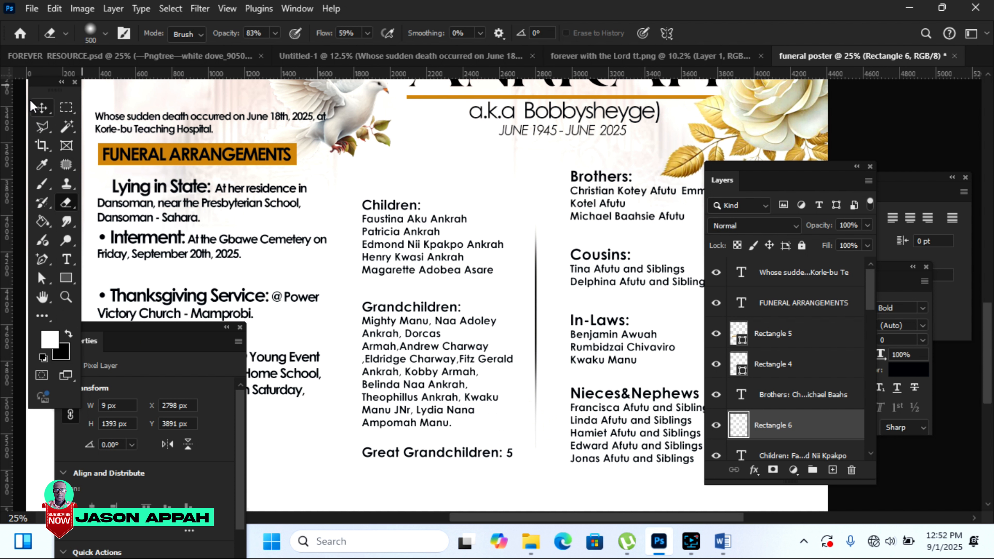
click(39, 107)
click(896, 479)
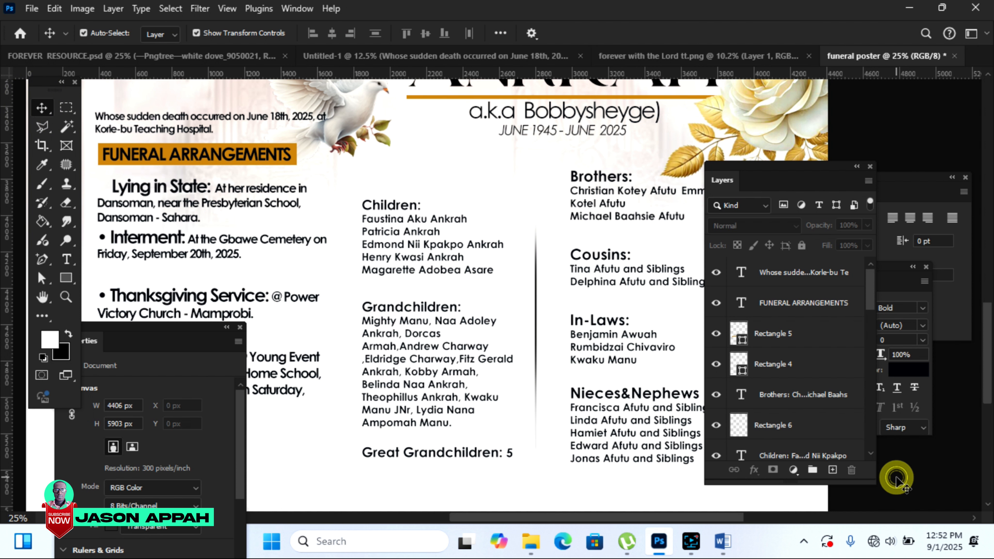
Step: Move the Lying in State details lower on the poster
click(66, 297)
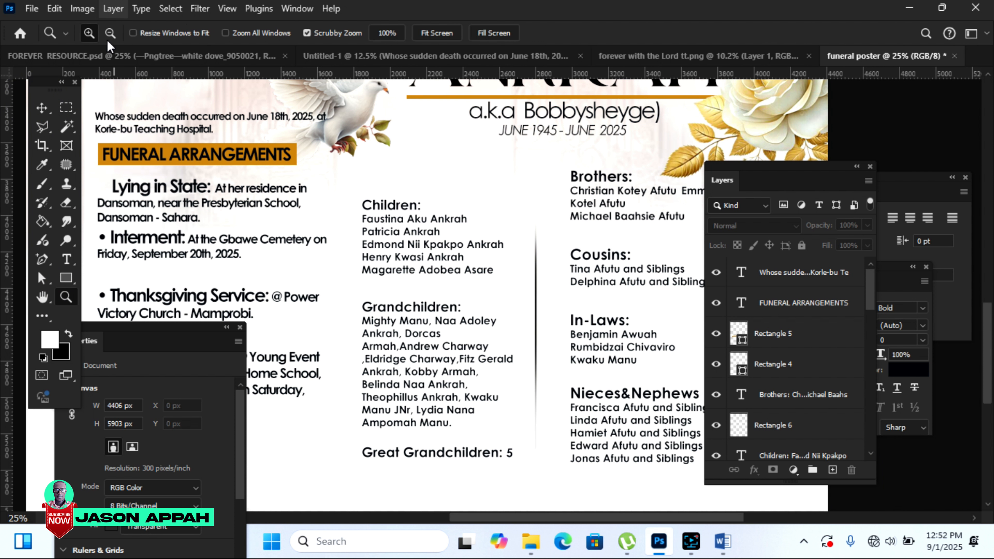
click(490, 278)
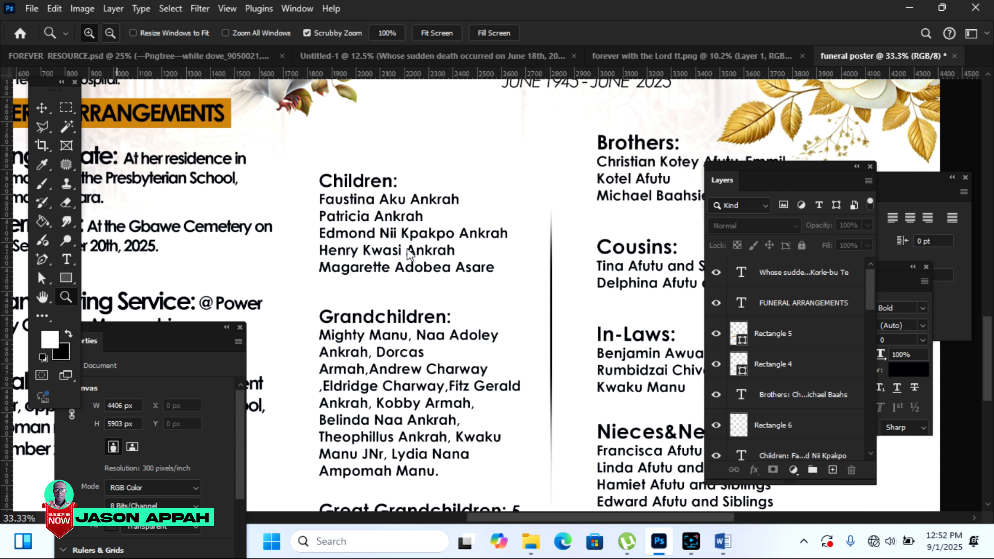
click(476, 242)
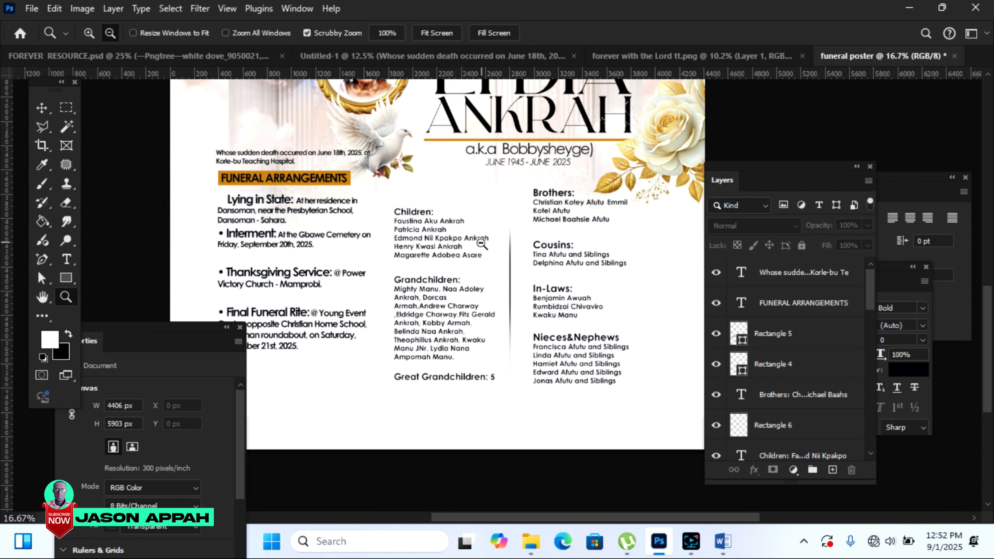
click(562, 305)
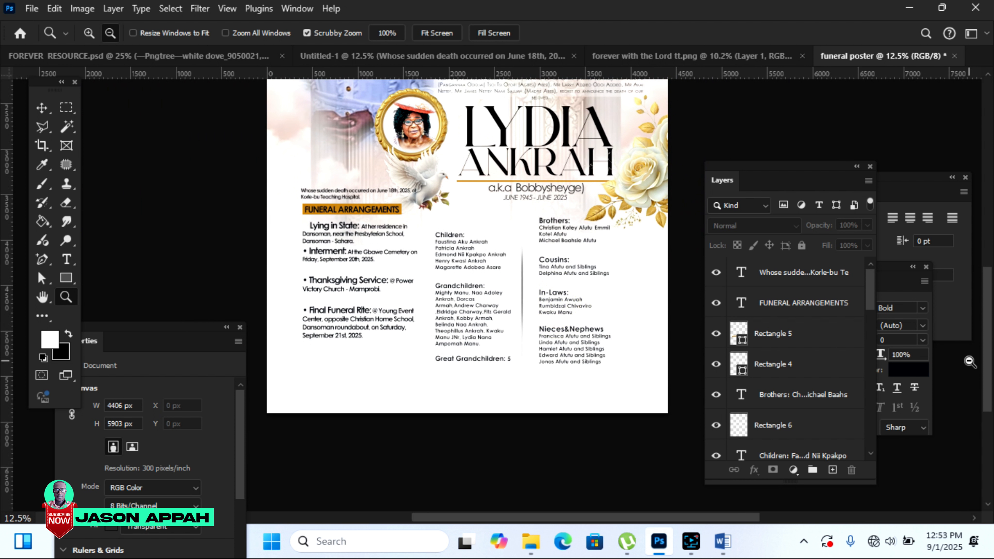
drag(991, 361, 988, 319)
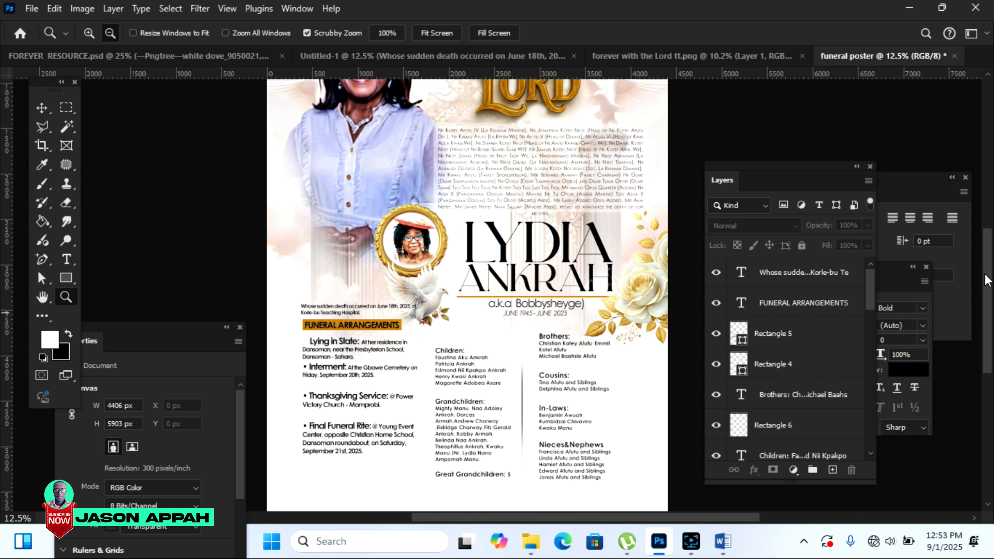
drag(987, 280, 986, 302)
click(42, 108)
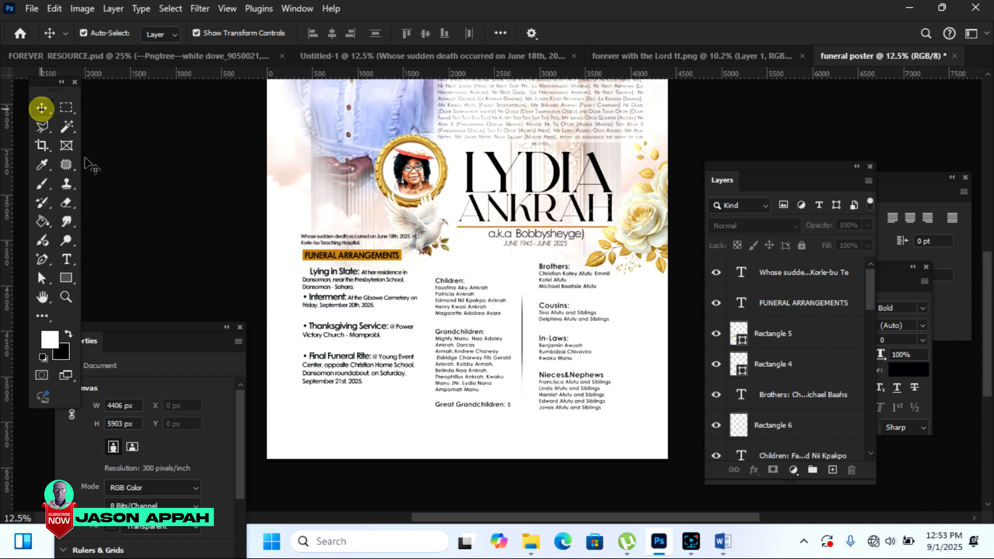
drag(365, 356, 365, 377)
click(189, 231)
Step: Lower the FUNERAL ARRANGEMENTS heading, its orange bar and the death notice text
click(361, 256)
drag(361, 257, 375, 271)
click(170, 220)
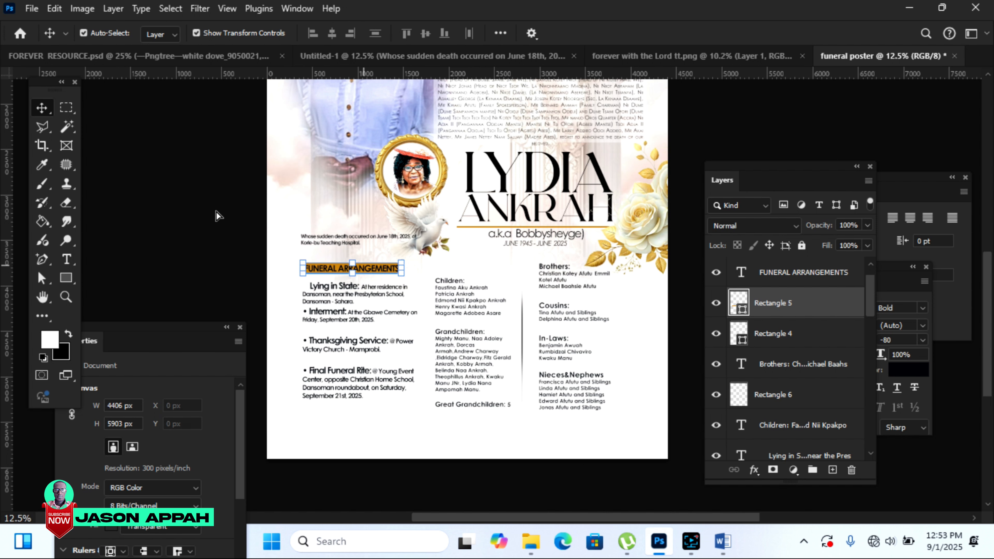
click(167, 165)
drag(346, 241, 346, 253)
drag(987, 292, 988, 252)
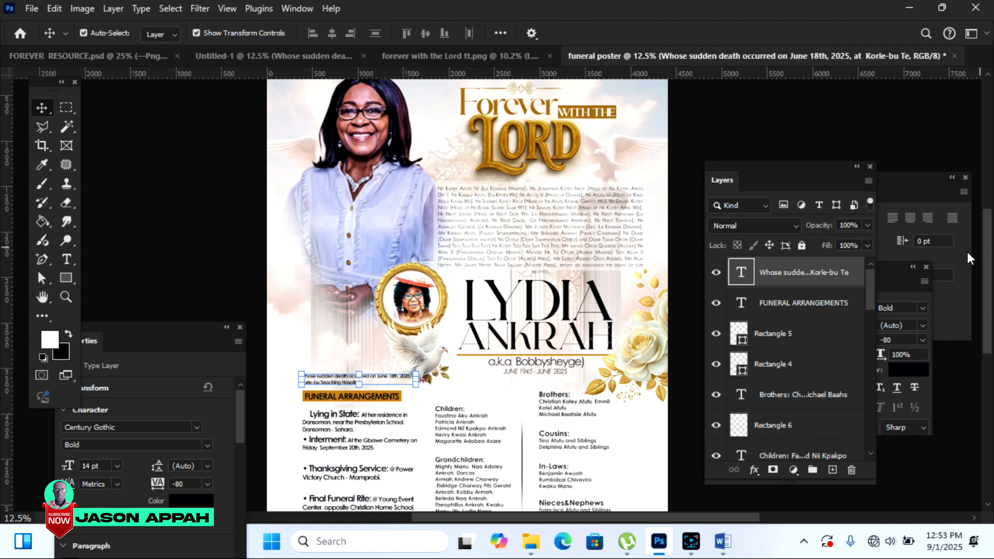
Step: Move the main portrait slightly down and enlarge it to about 110%
drag(357, 236, 351, 249)
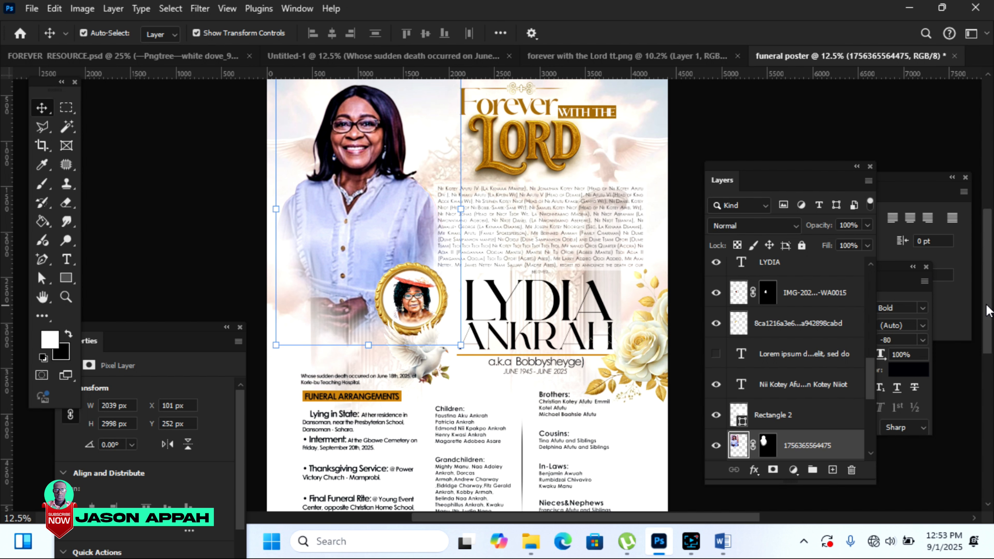
drag(337, 235, 335, 243)
key(ctrl+t)
drag(275, 359, 262, 376)
drag(455, 371, 463, 384)
click(720, 33)
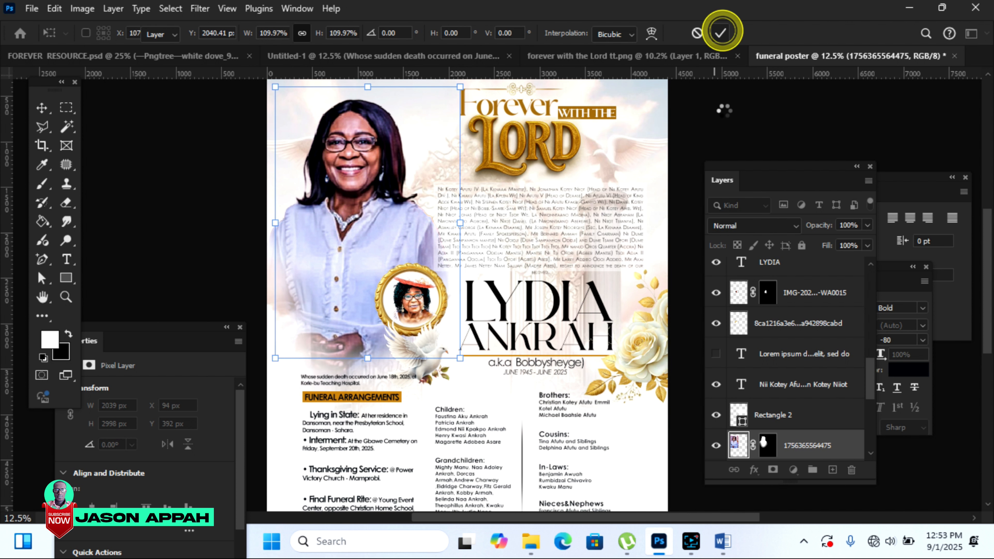
click(757, 109)
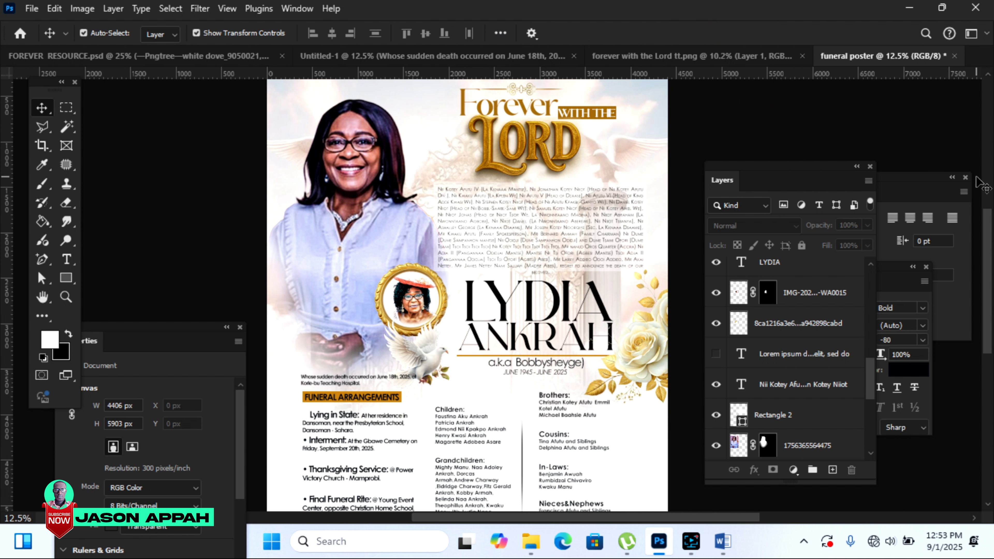
Step: Bring up the FOREVER RESOURCE.psd document
click(993, 236)
scroll(989, 242, down, 5)
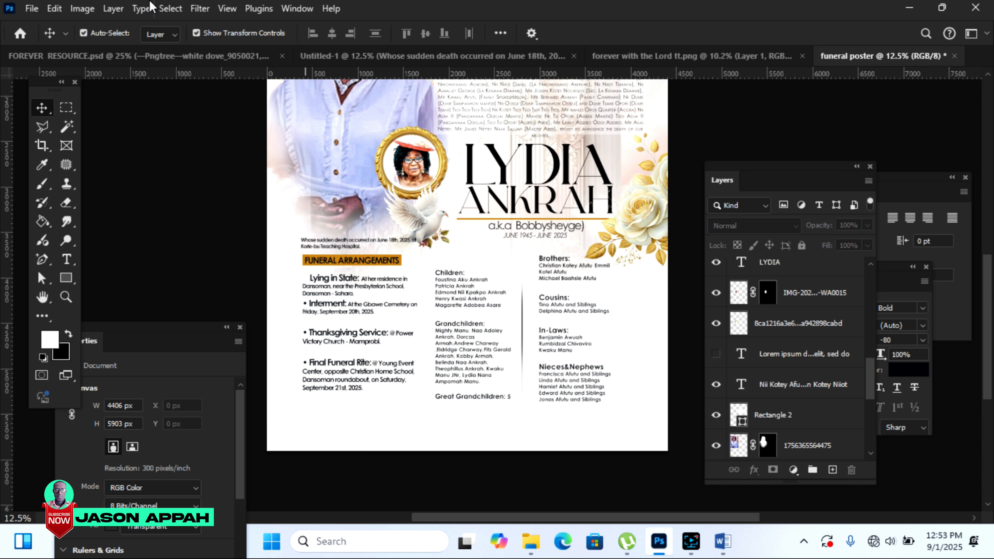
click(222, 55)
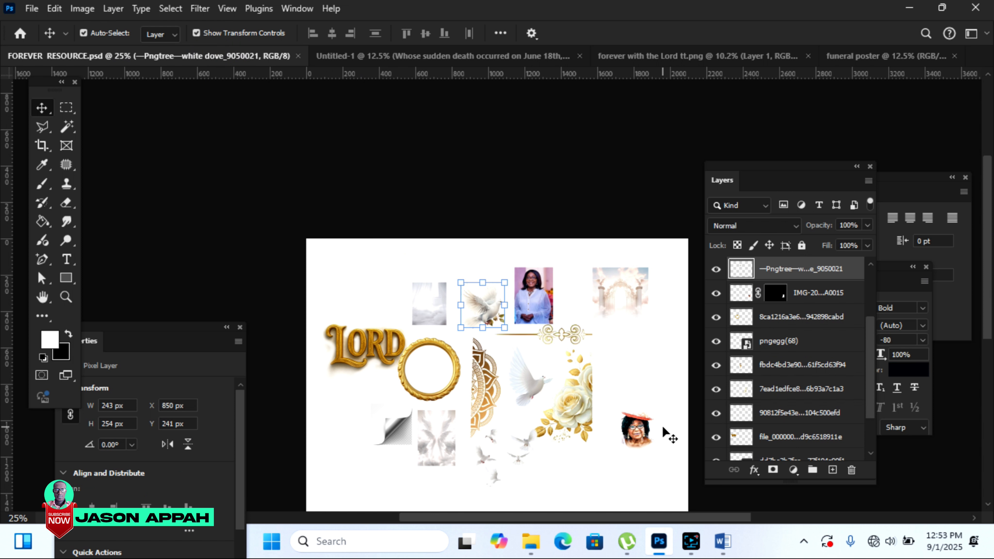
Step: Place the gold mandala at the poster's lower-left edge, sized to about 456 × 1136 px
drag(476, 390, 450, 345)
drag(351, 437, 413, 324)
drag(360, 375, 262, 512)
drag(988, 293, 989, 321)
drag(281, 326, 281, 282)
drag(324, 217, 307, 258)
drag(276, 311, 281, 305)
drag(309, 249, 304, 257)
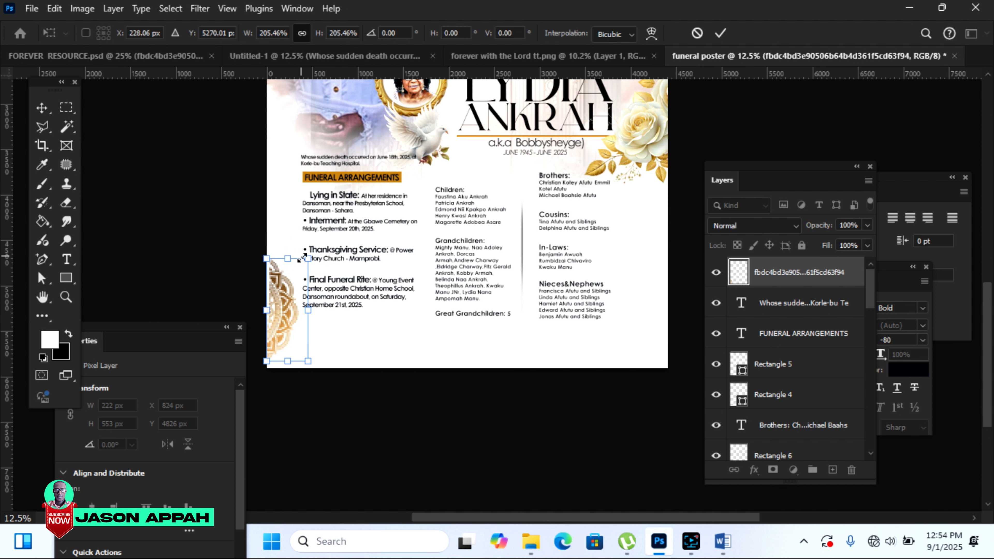
click(719, 34)
key(Left)
key(Left)
key(Left)
key(Left)
key(Left)
key(Left)
key(Left)
key(Left)
key(Left)
key(Left)
key(Left)
key(Left)
key(Left)
key(Left)
key(Left)
key(Left)
key(Left)
key(Left)
key(Left)
key(Left)
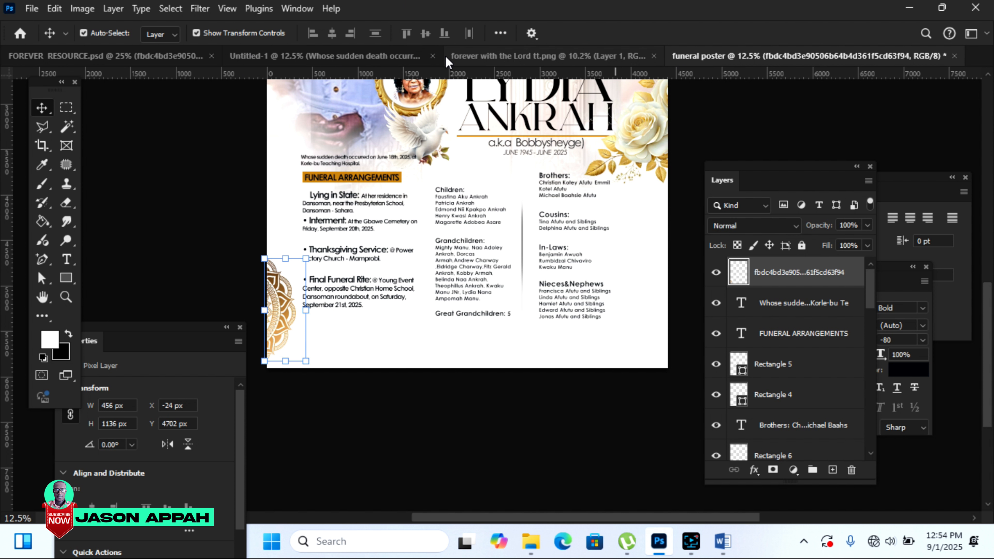
click(364, 57)
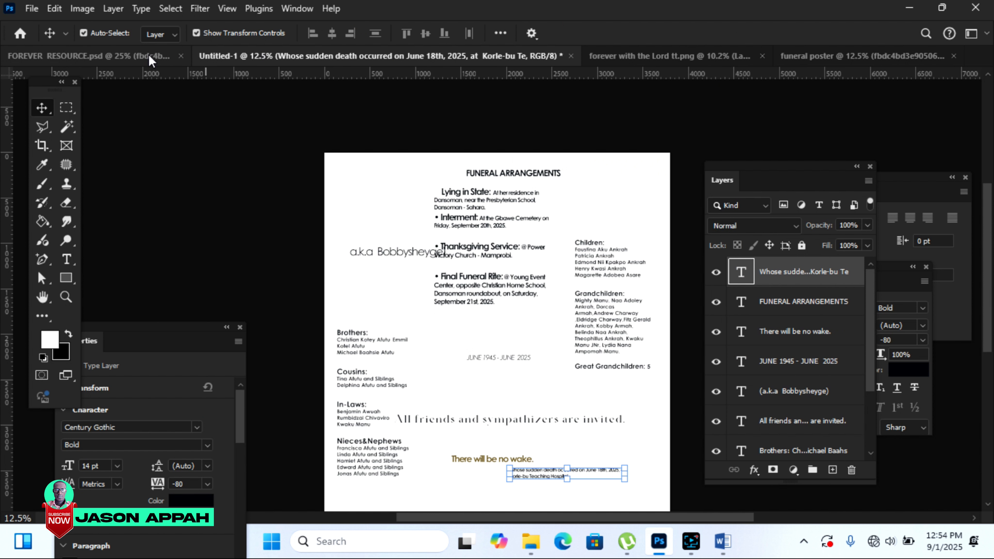
Step: Bring the page-curl graphic from FOREVER RESOURCE.psd into the bottom-right corner at 909 × 909 px
click(132, 66)
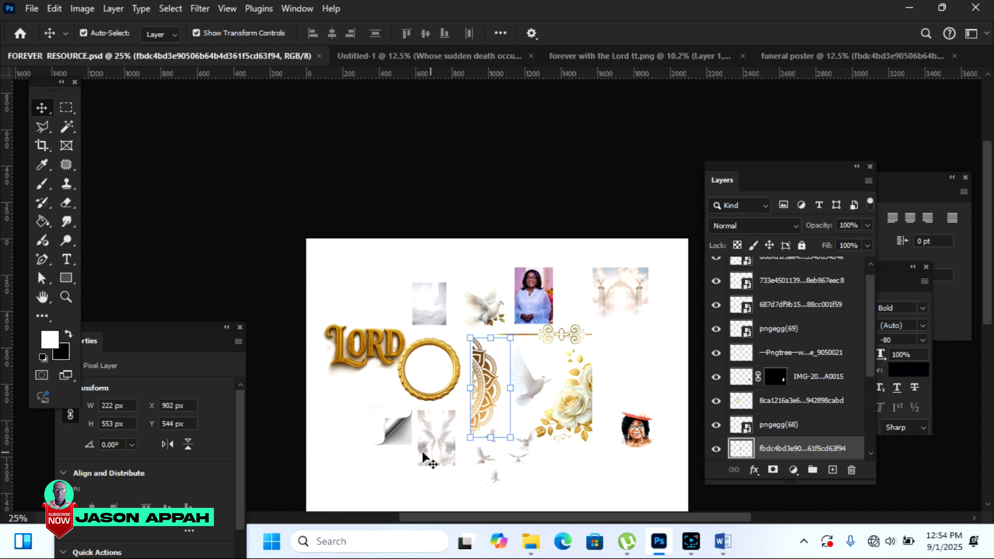
drag(396, 430, 622, 415)
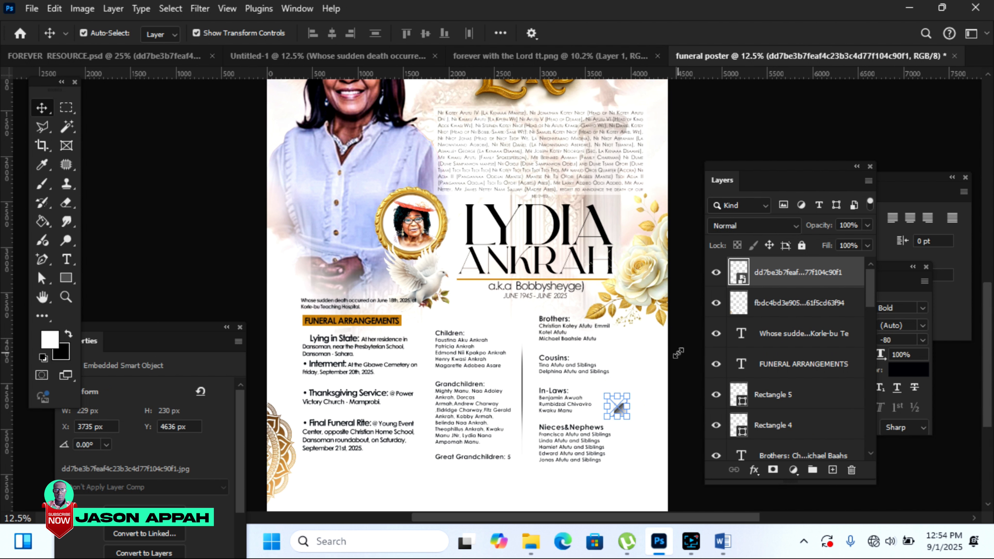
drag(647, 382, 622, 476)
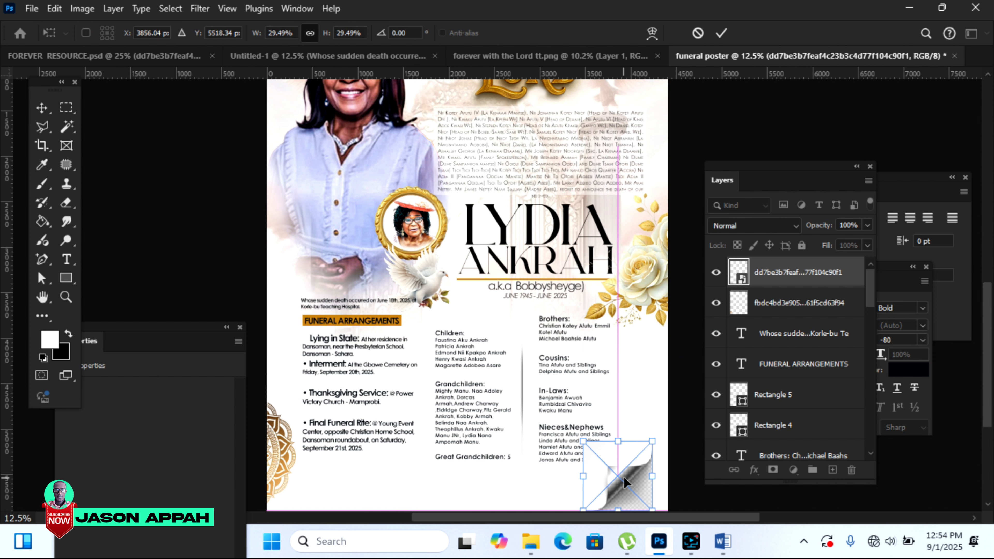
drag(987, 336, 987, 368)
drag(618, 240, 638, 240)
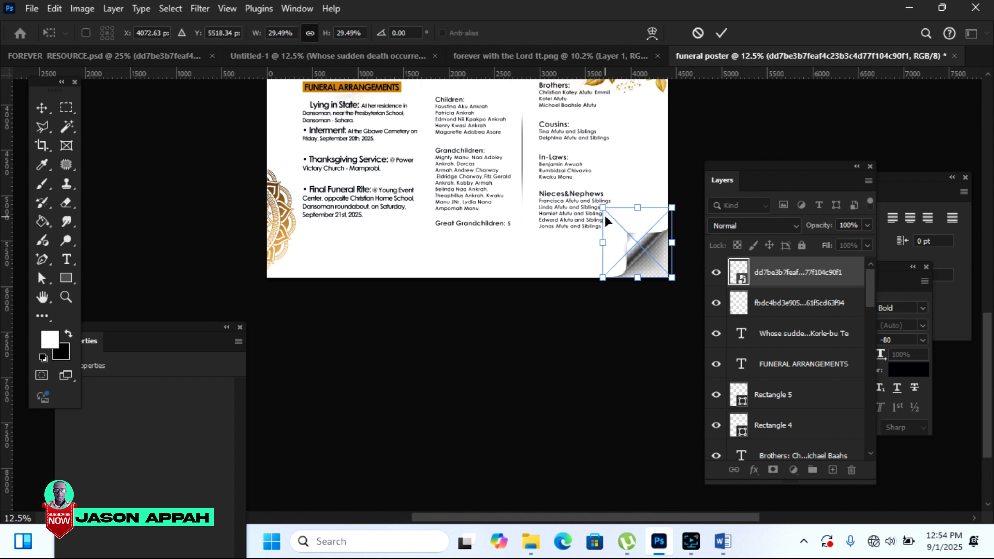
drag(602, 208, 622, 244)
click(721, 33)
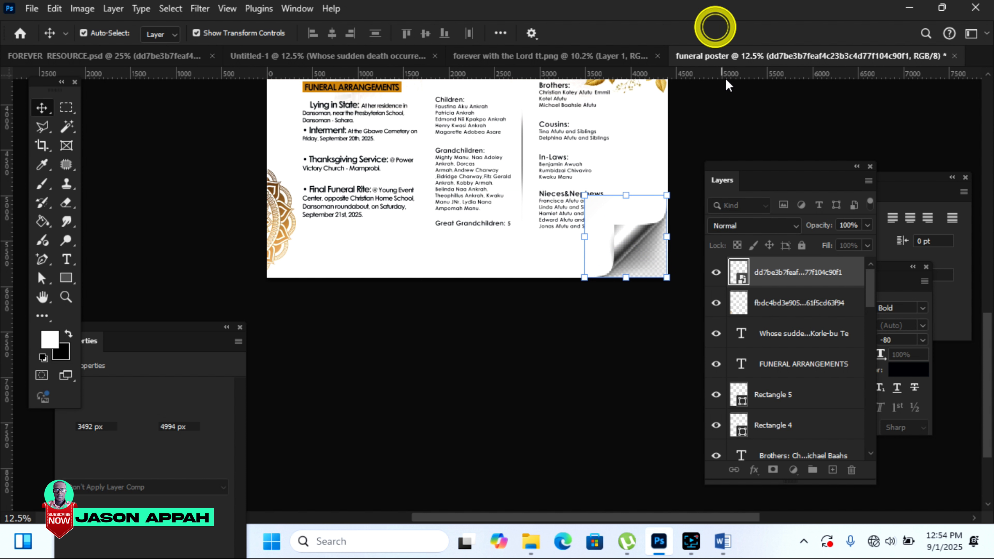
click(625, 211)
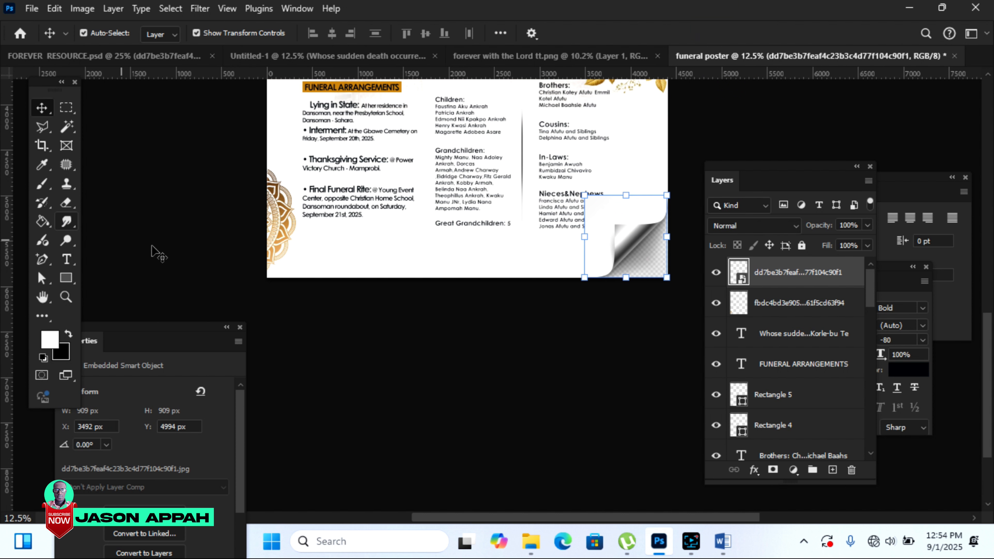
Step: Rasterize the page-curl layer and erase its white area covering the Nieces&Nephews list
right_click(778, 280)
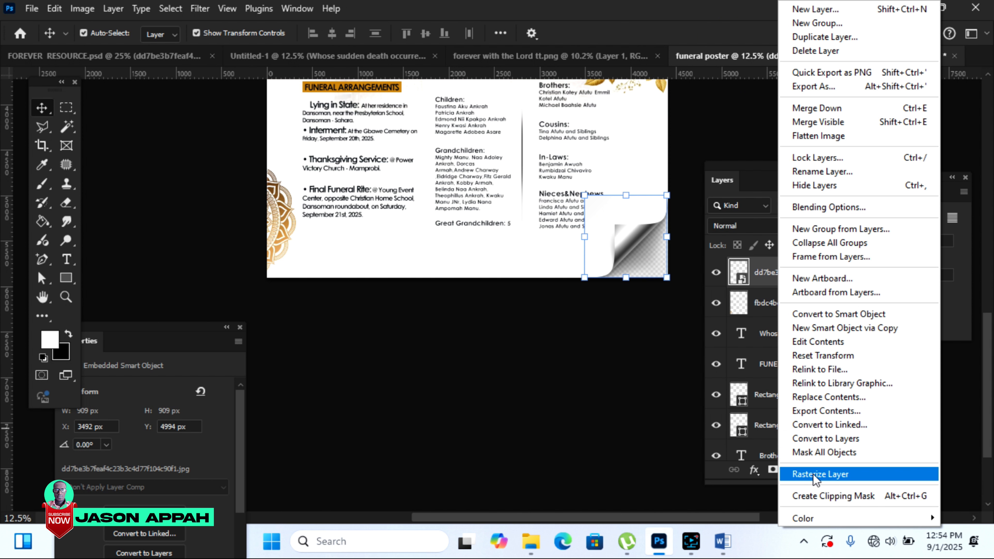
click(825, 470)
click(66, 203)
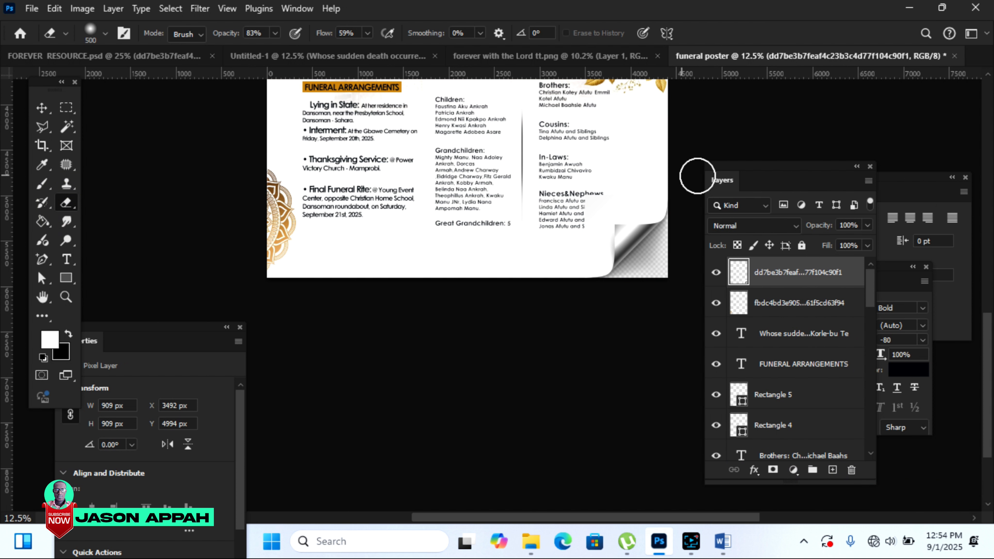
mouse_move(628, 177)
mouse_down()
mouse_move(576, 201)
mouse_move(647, 180)
mouse_move(575, 218)
mouse_move(573, 248)
mouse_move(579, 197)
mouse_move(577, 244)
mouse_up()
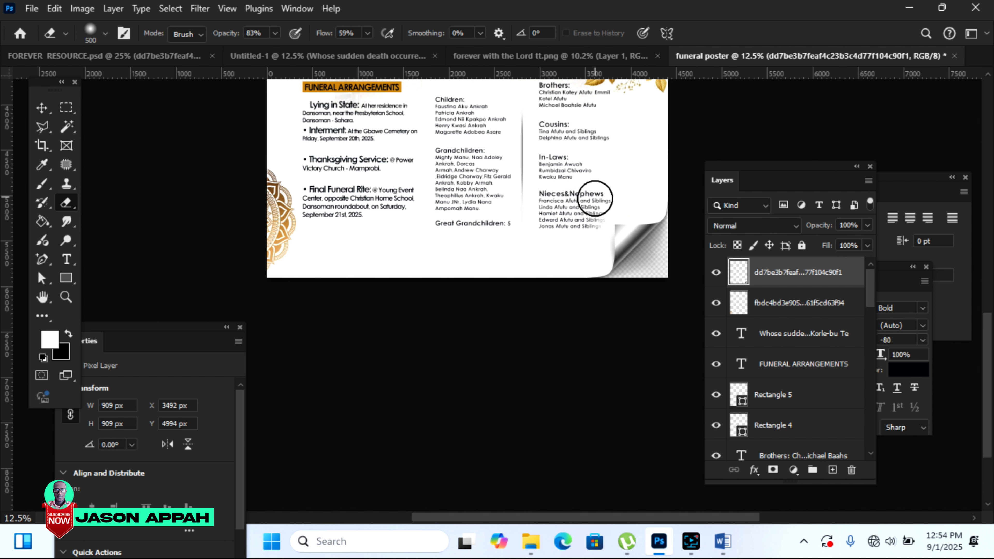
mouse_move(585, 205)
mouse_down()
mouse_move(588, 228)
mouse_move(590, 211)
mouse_up()
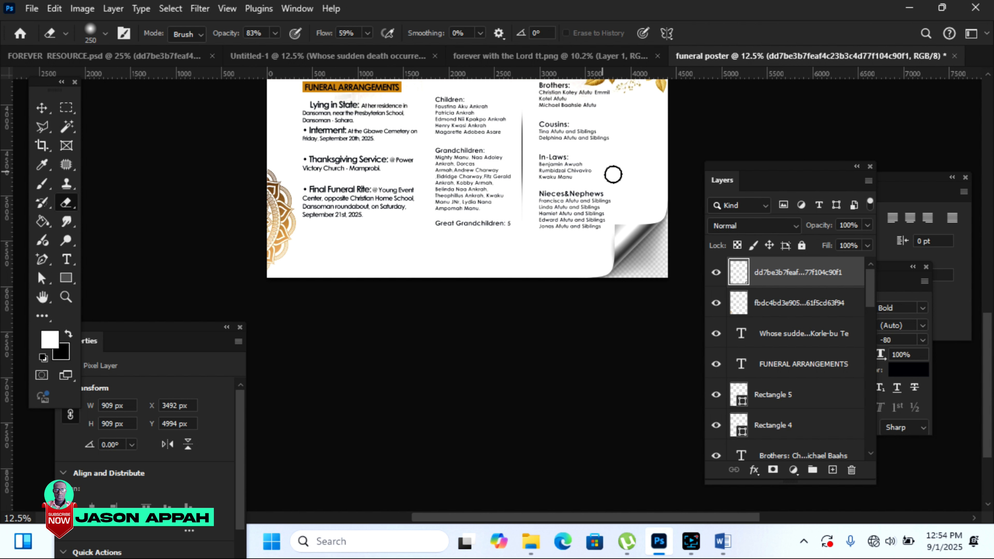
scroll(990, 340, up, 6)
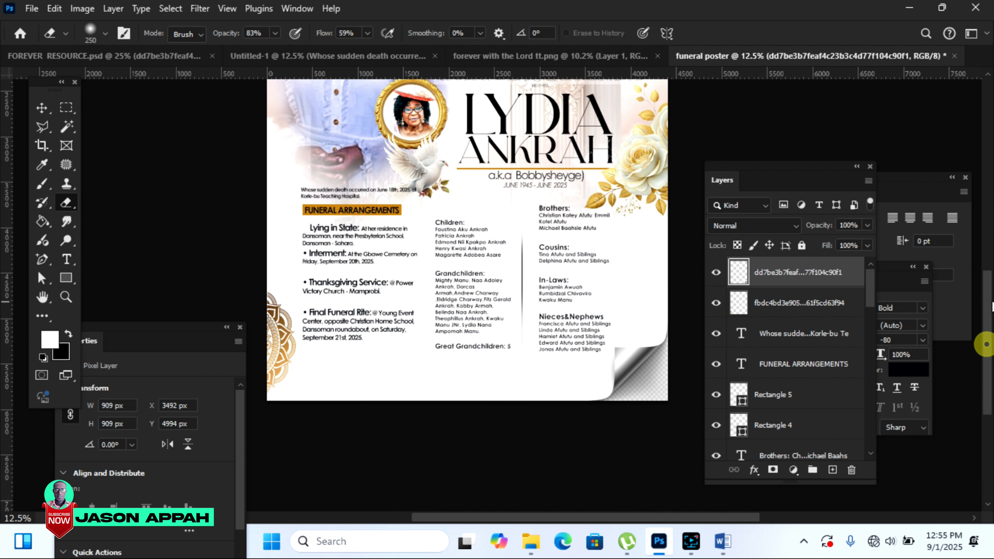
Step: Drag the 'All friends and sympathizers are invited.' line from Untitled-1 onto the poster's bottom edge
scroll(990, 339, down, 3)
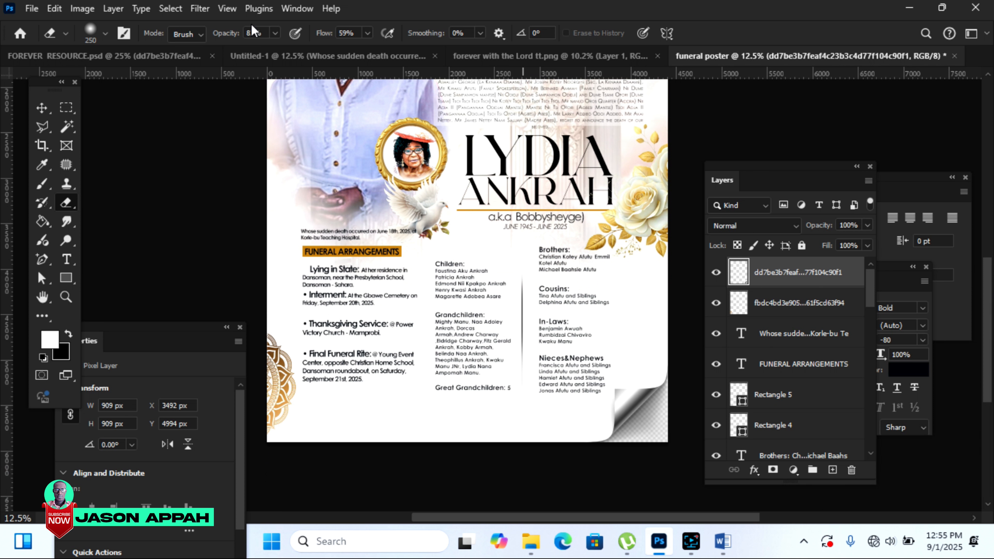
click(407, 56)
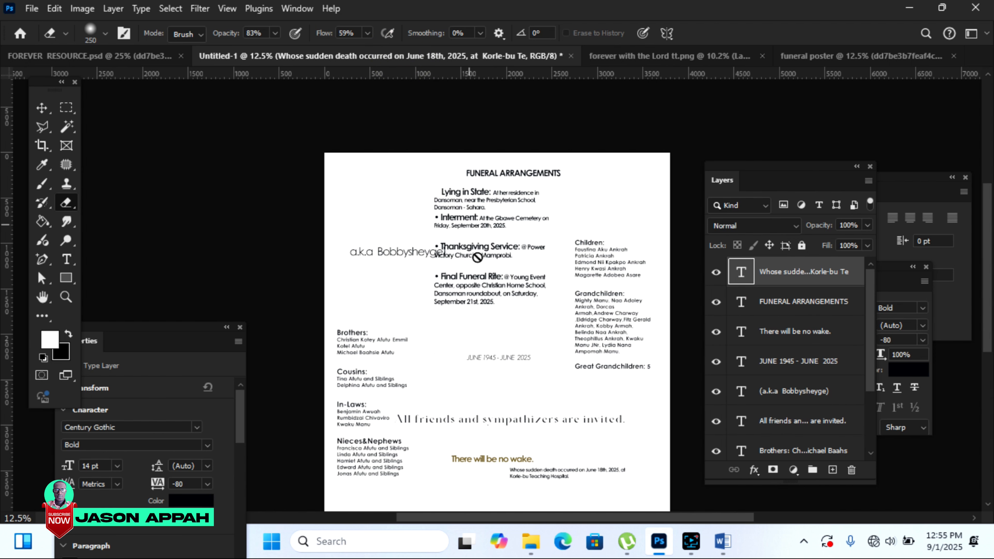
click(42, 108)
click(561, 422)
drag(561, 422, 494, 485)
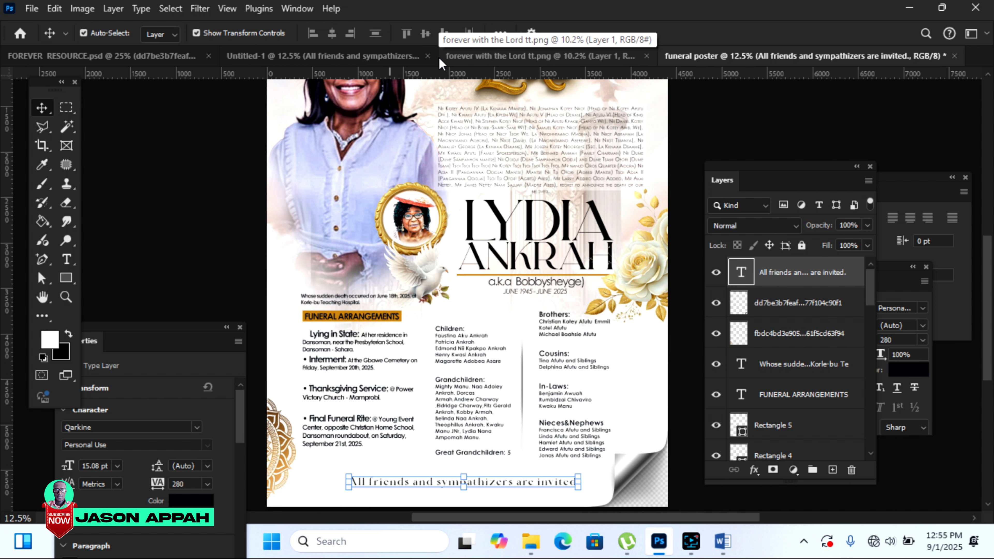
Step: Place the gold divider (about 1252 × 294 px) under the invitation line and nudge the text up
click(112, 55)
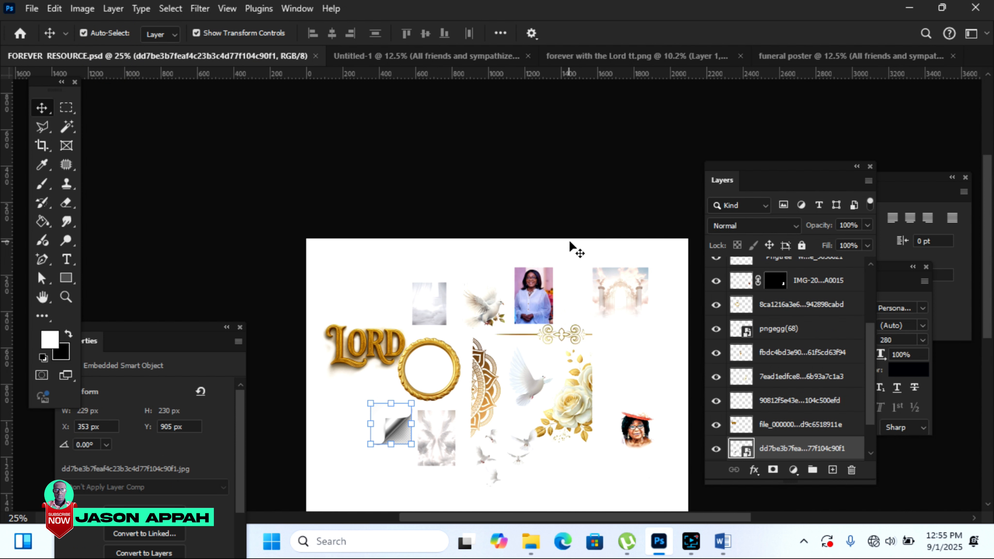
click(574, 185)
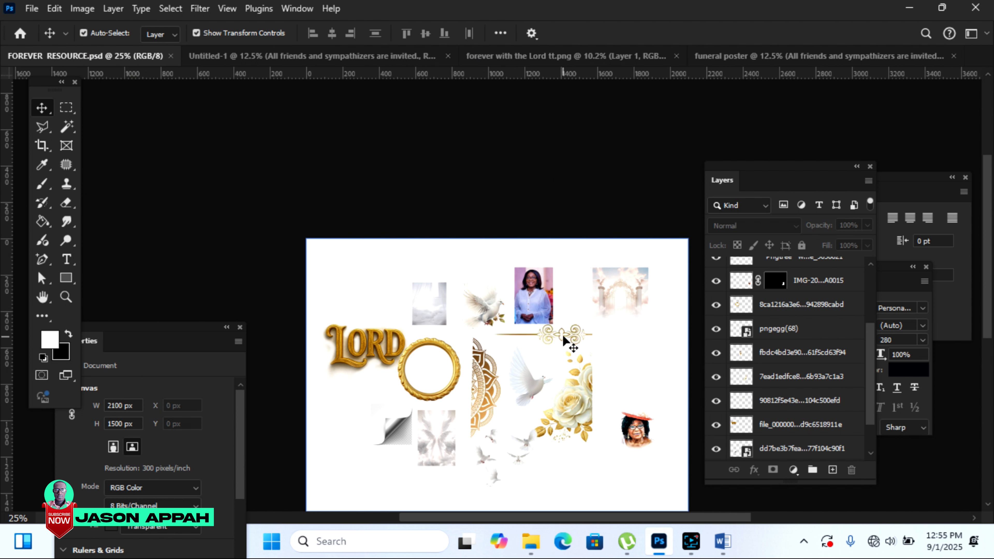
drag(562, 334, 493, 508)
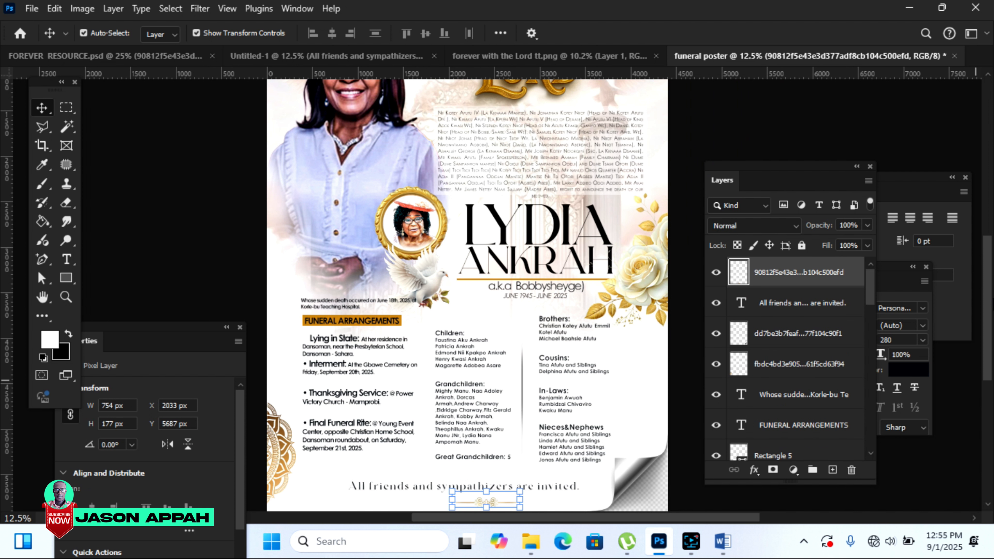
scroll(985, 285, down, 3)
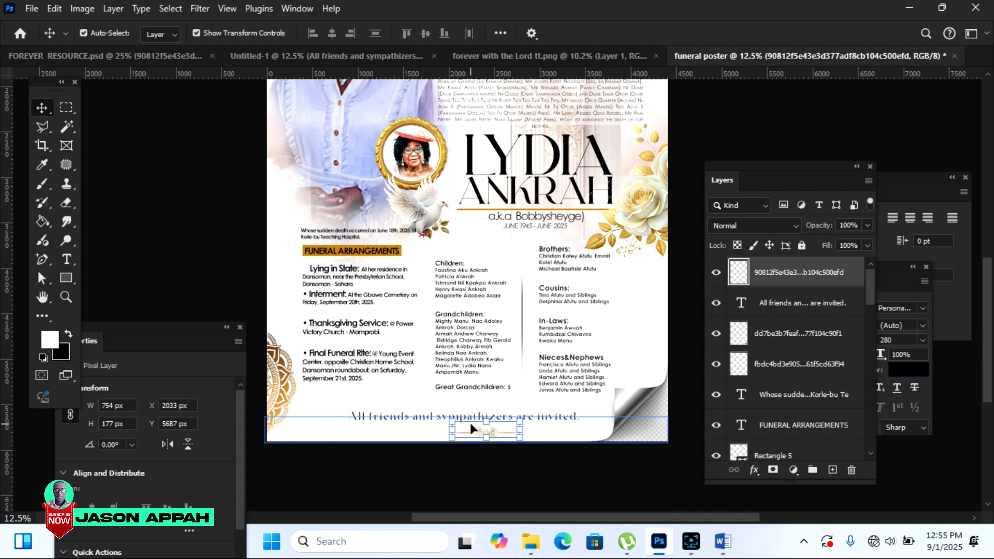
drag(485, 438, 409, 412)
click(720, 33)
click(745, 123)
drag(513, 421, 482, 432)
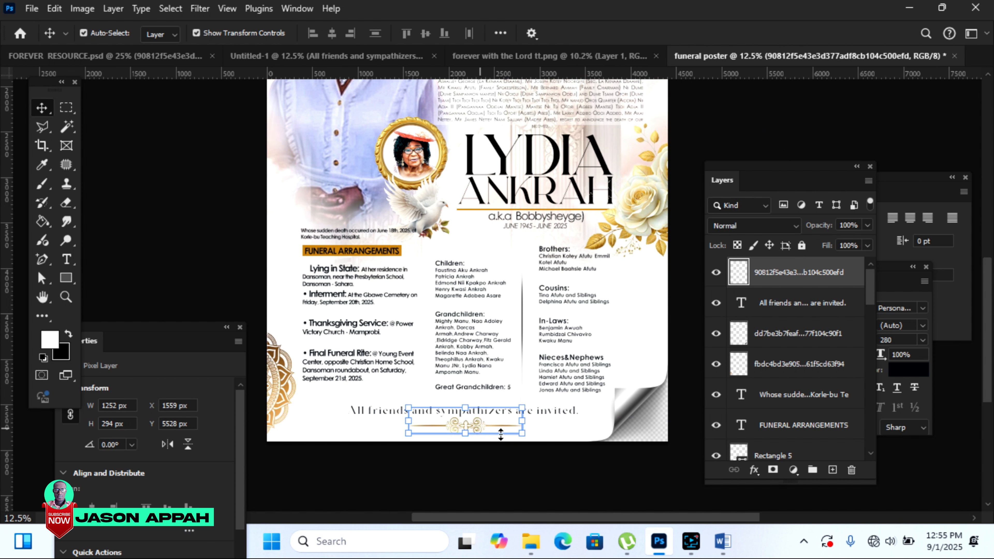
scroll(990, 324, up, 5)
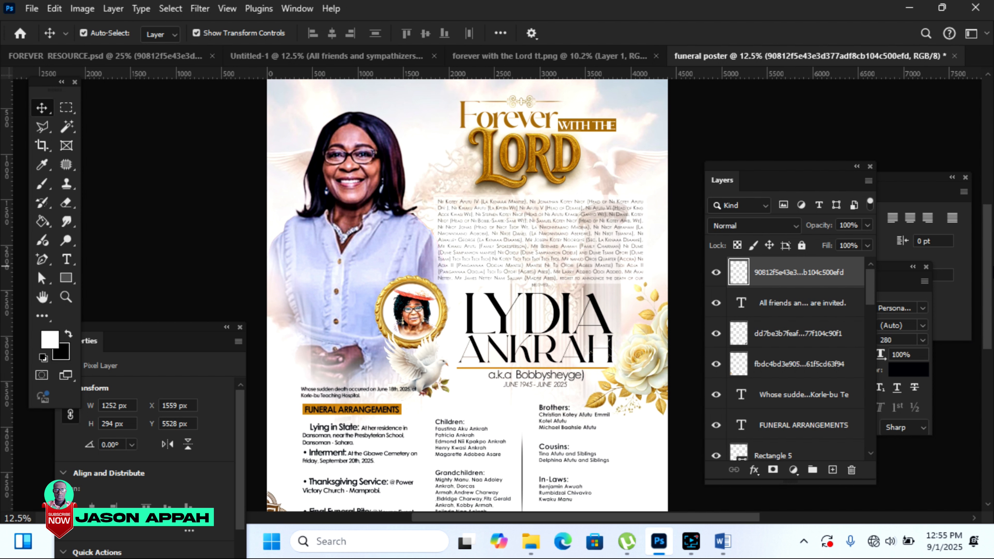
Step: Raise the portrait photo's vibrance to +59
click(752, 125)
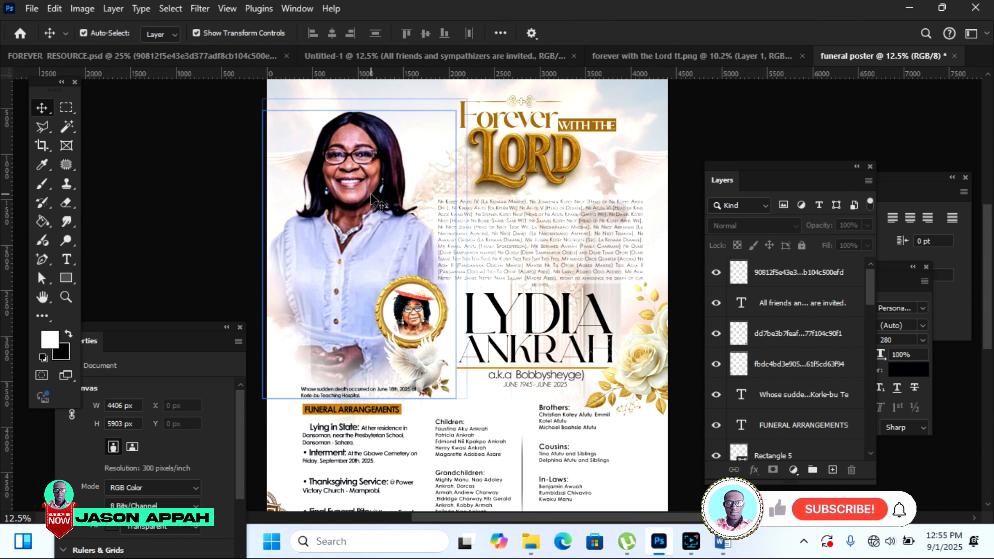
click(359, 246)
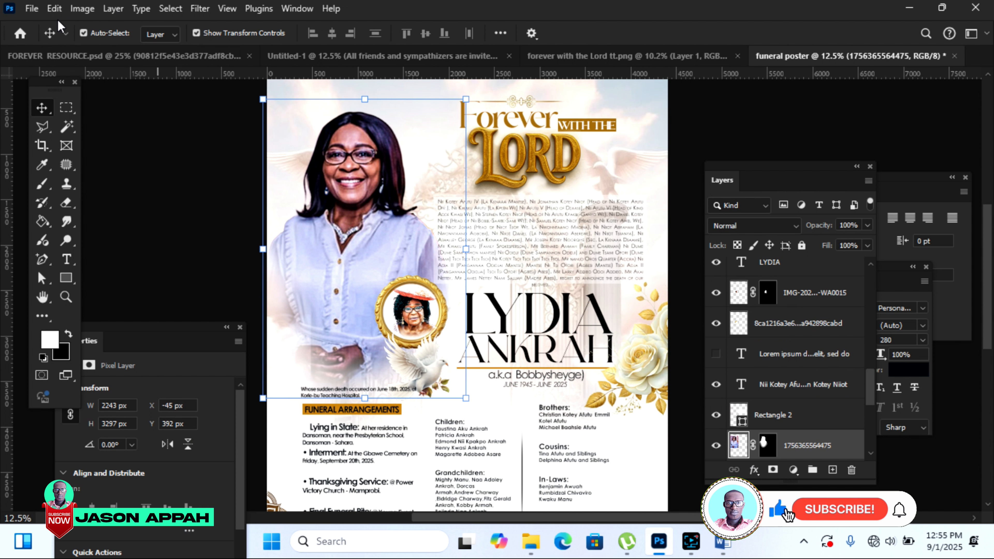
click(83, 8)
mouse_move(103, 47)
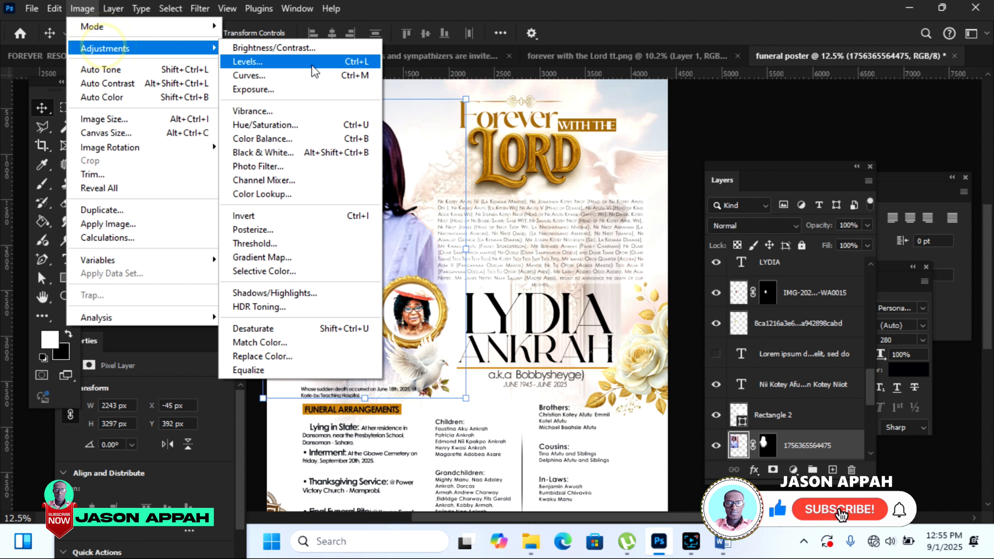
click(274, 112)
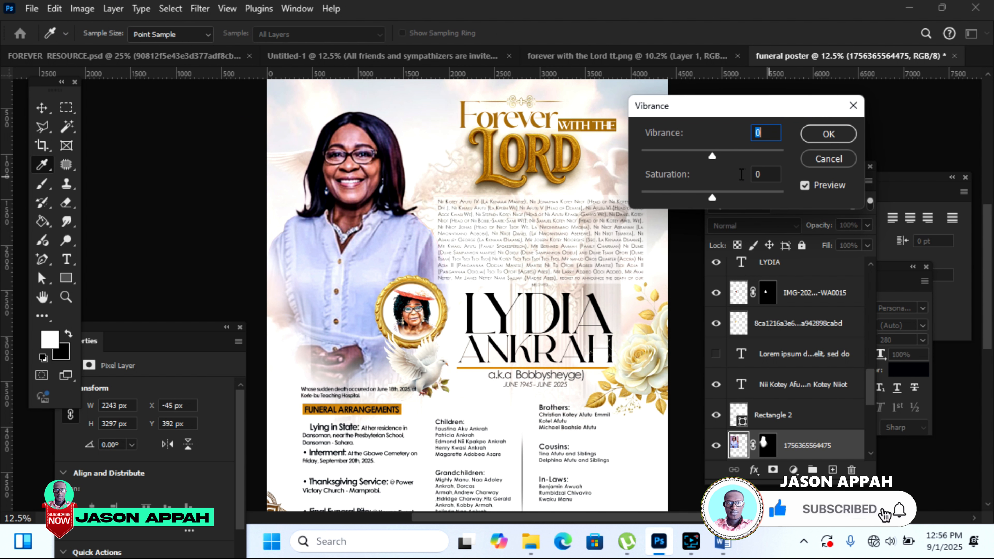
drag(718, 152, 754, 161)
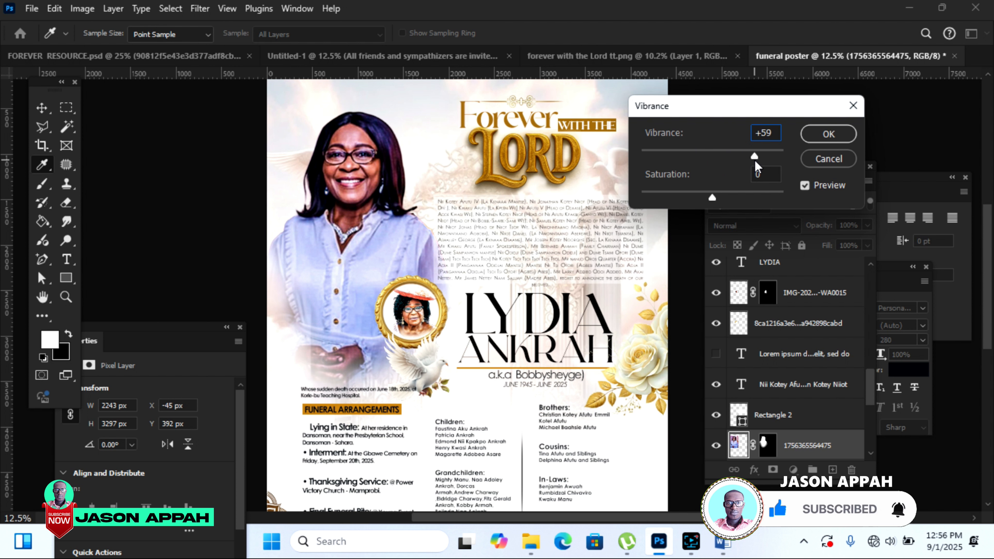
click(827, 134)
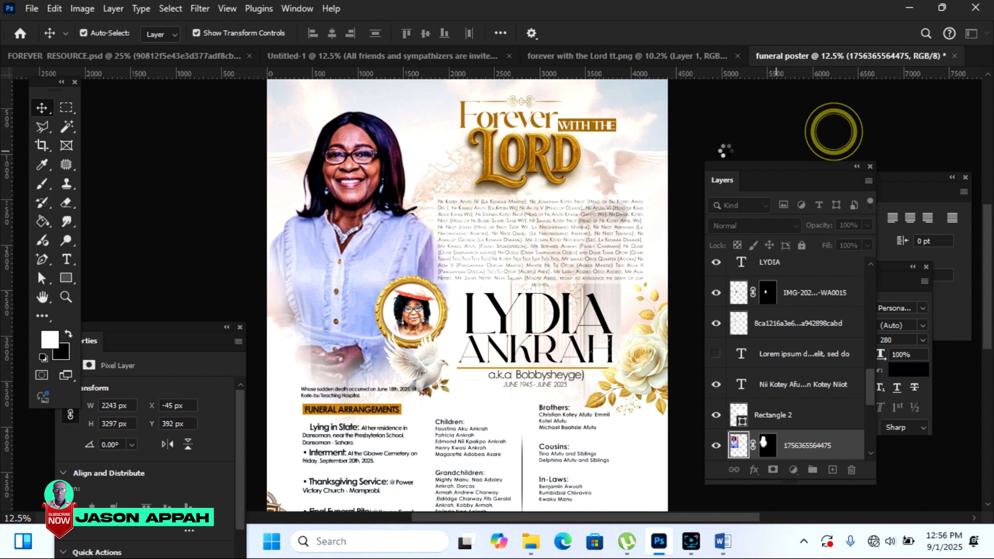
Step: Give the background image vibrance +61 and saturation +19
click(649, 110)
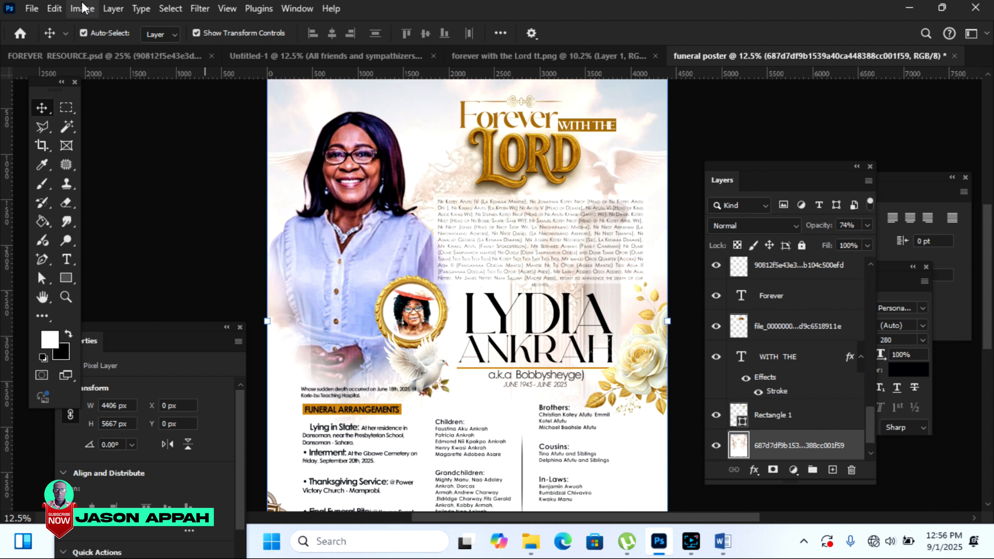
click(82, 9)
click(199, 48)
click(269, 110)
click(758, 156)
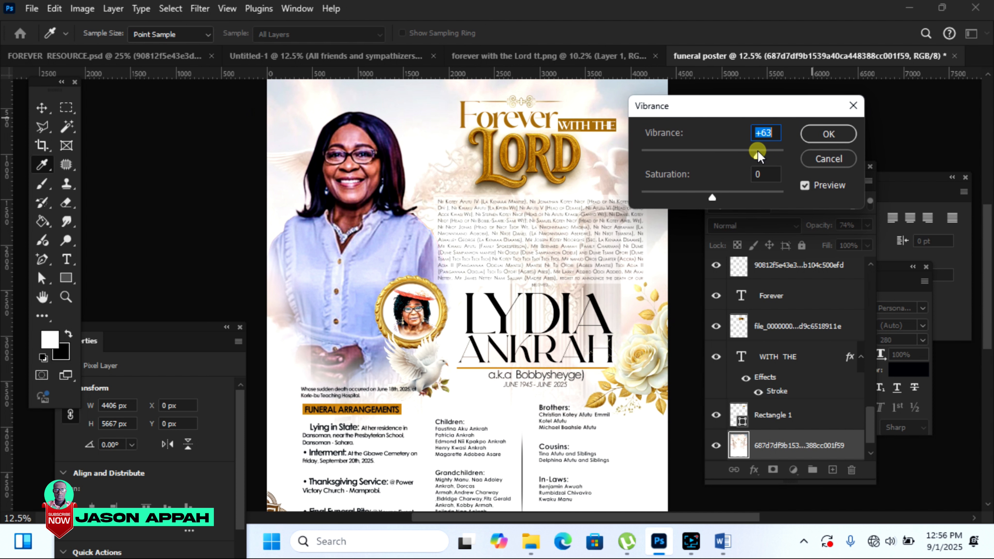
drag(769, 155, 756, 156)
drag(712, 197, 726, 201)
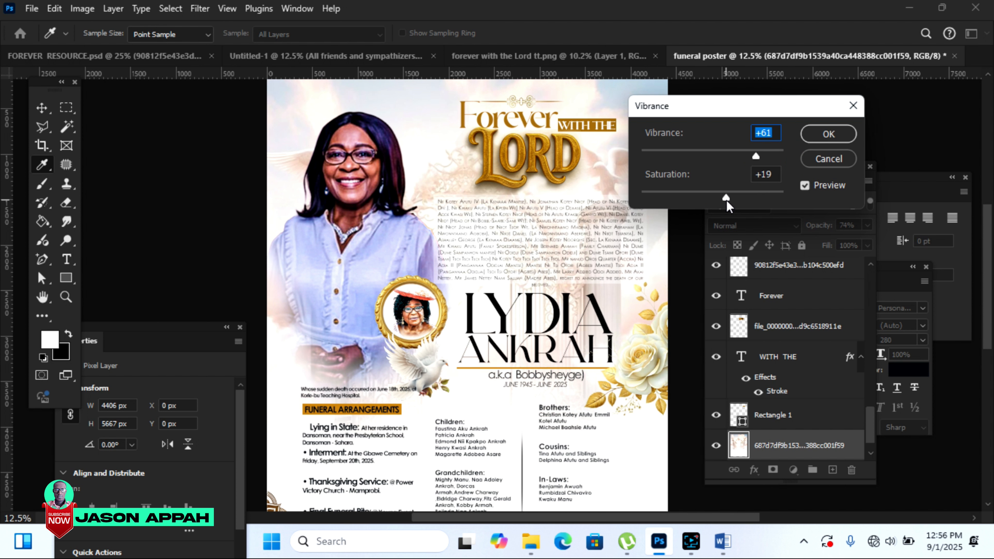
click(829, 135)
drag(992, 234, 989, 262)
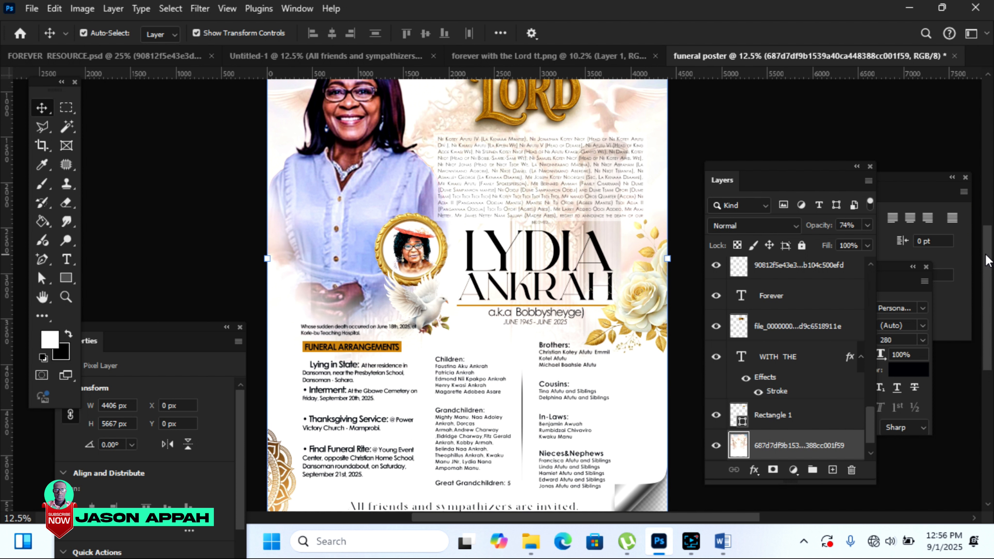
Step: Zoom to fit the whole poster, deselect the background layer, and switch to Untitled-1
key(ctrl+0)
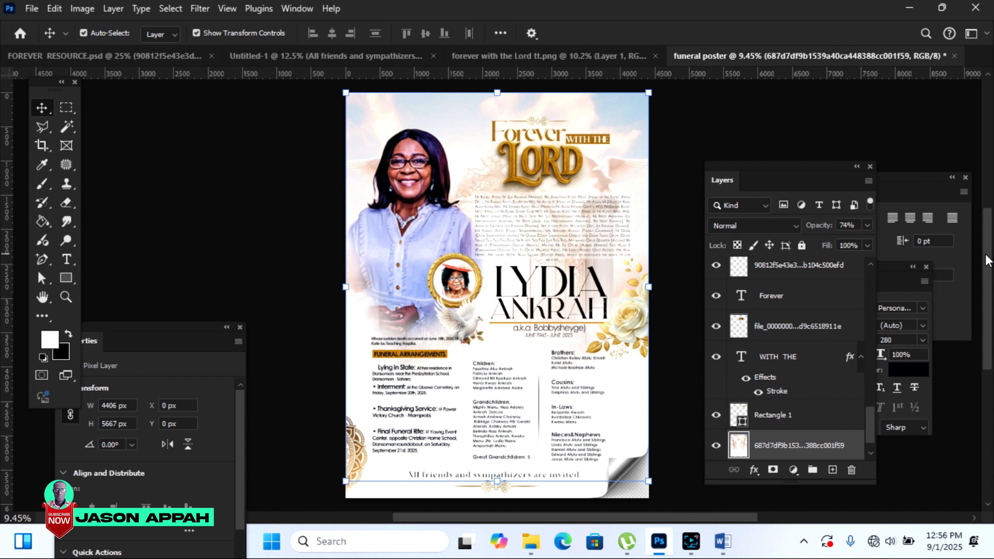
click(718, 127)
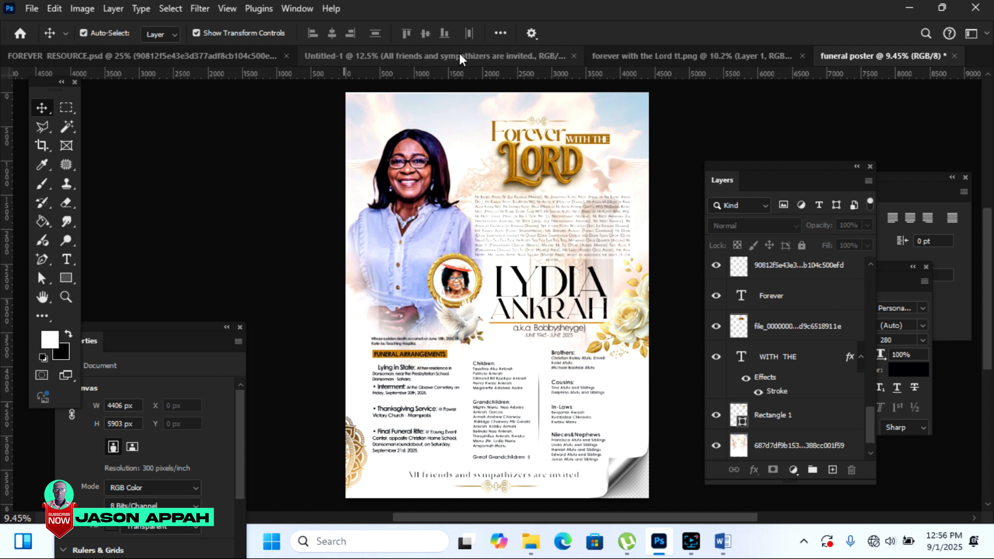
click(490, 59)
Step: Bring the white dove from FOREVER RESOURCE.psd onto the poster, shrunk and placed beside the Forever title
click(176, 54)
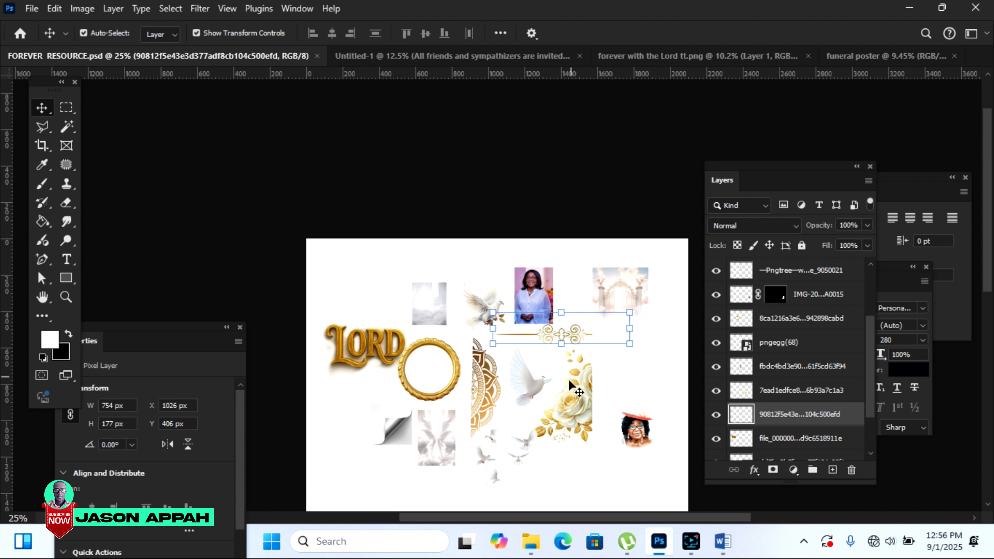
drag(535, 386, 874, 58)
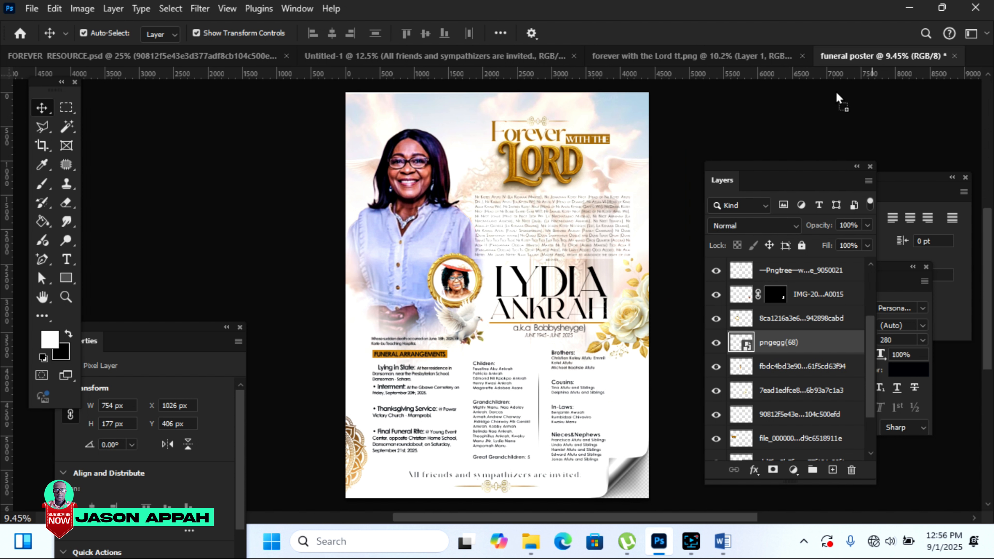
drag(691, 156, 485, 154)
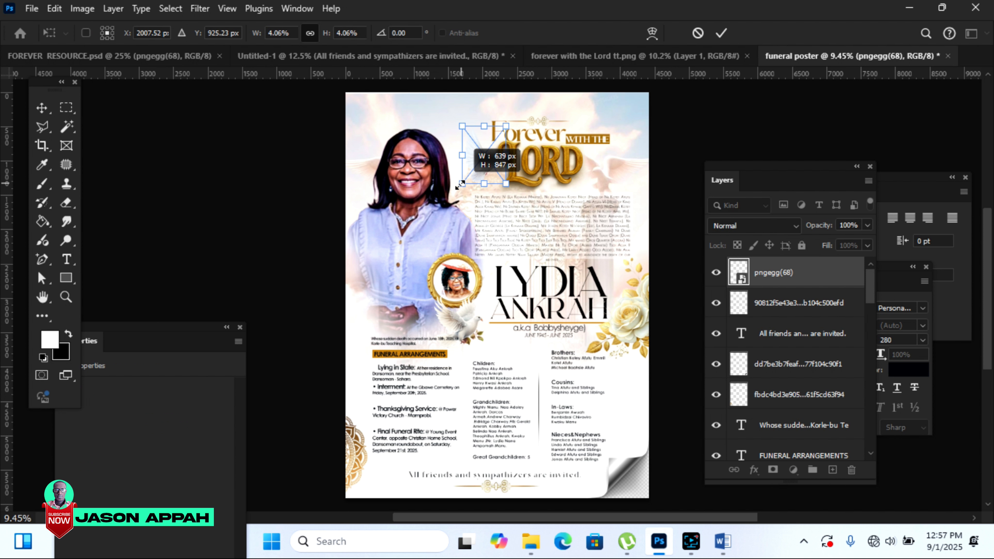
drag(480, 165, 476, 167)
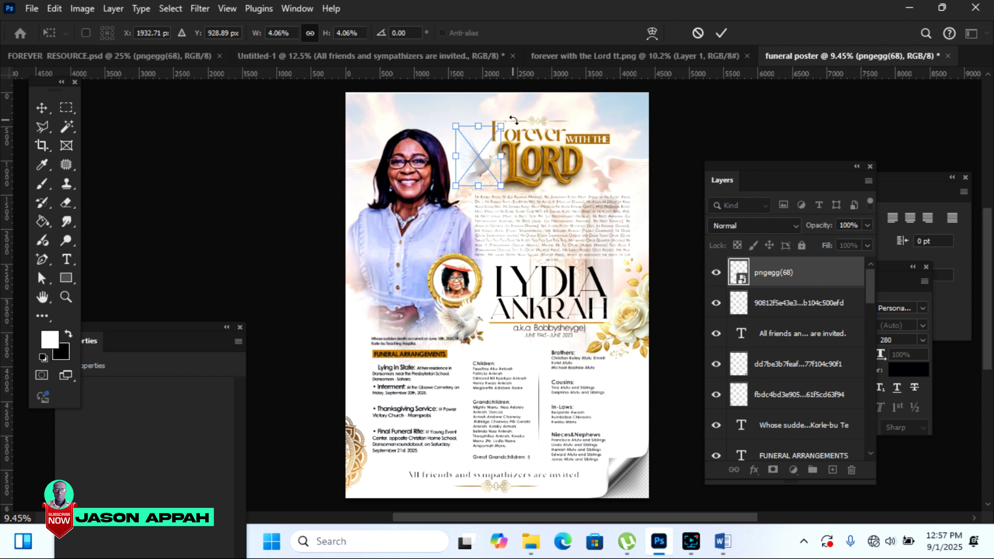
drag(501, 126, 494, 134)
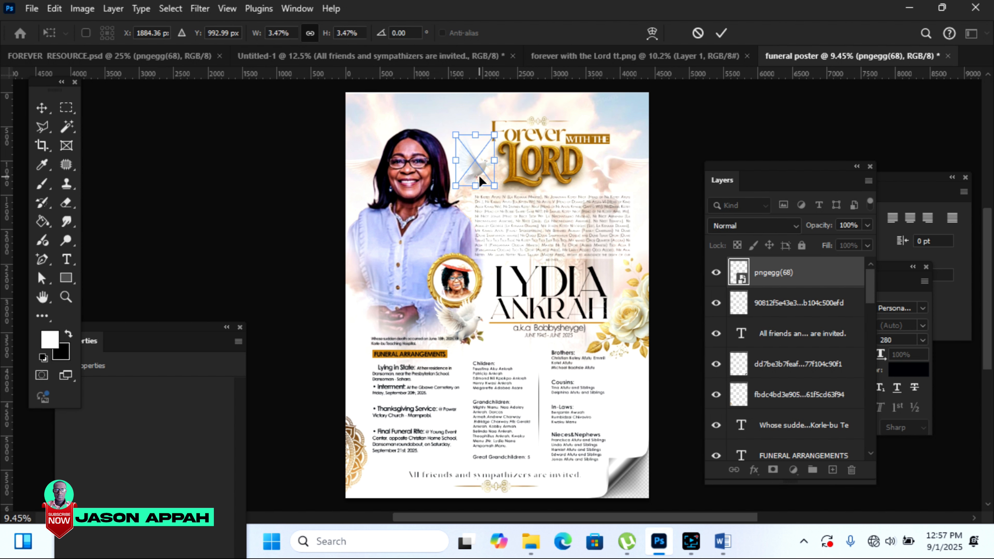
drag(478, 175, 483, 171)
click(724, 38)
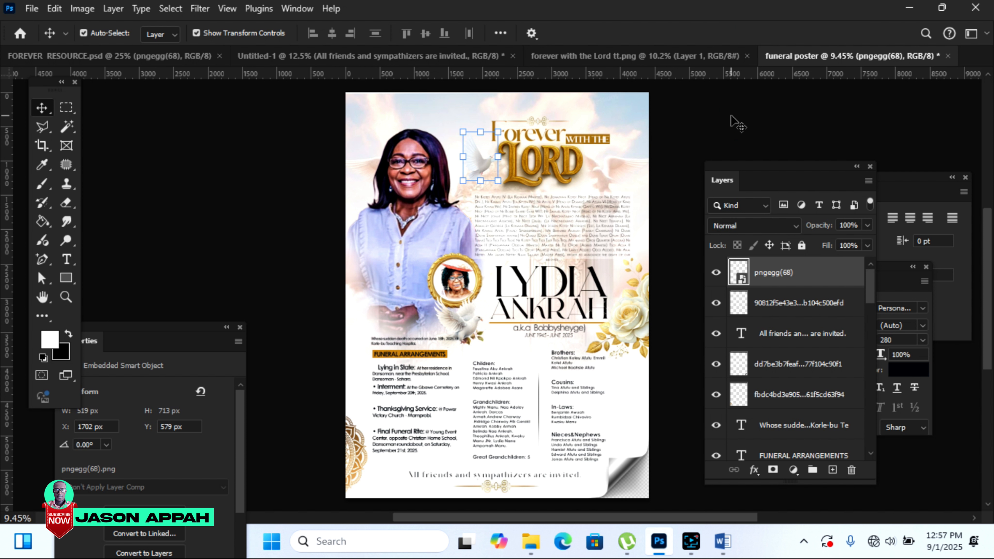
click(738, 125)
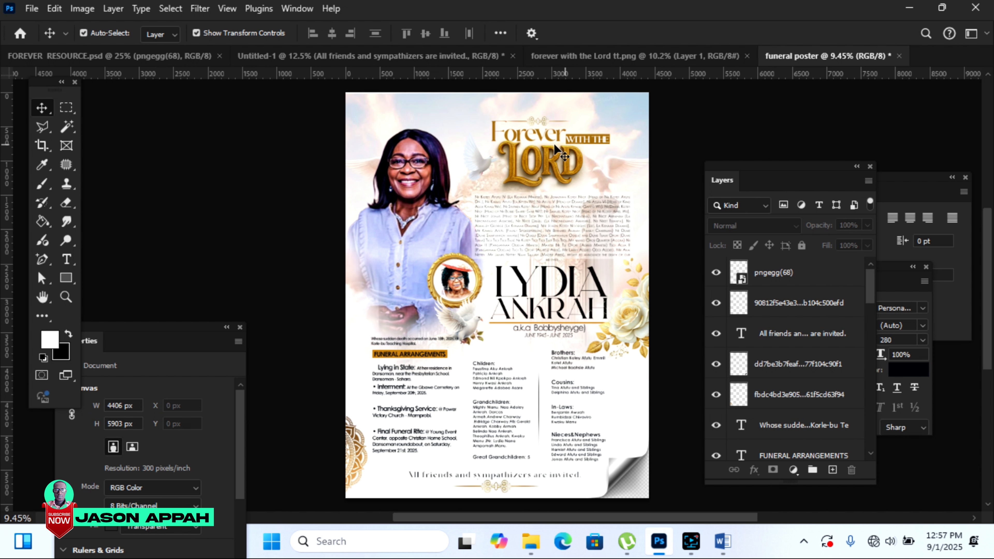
Step: Enlarge the Forever title to about 118%
click(529, 137)
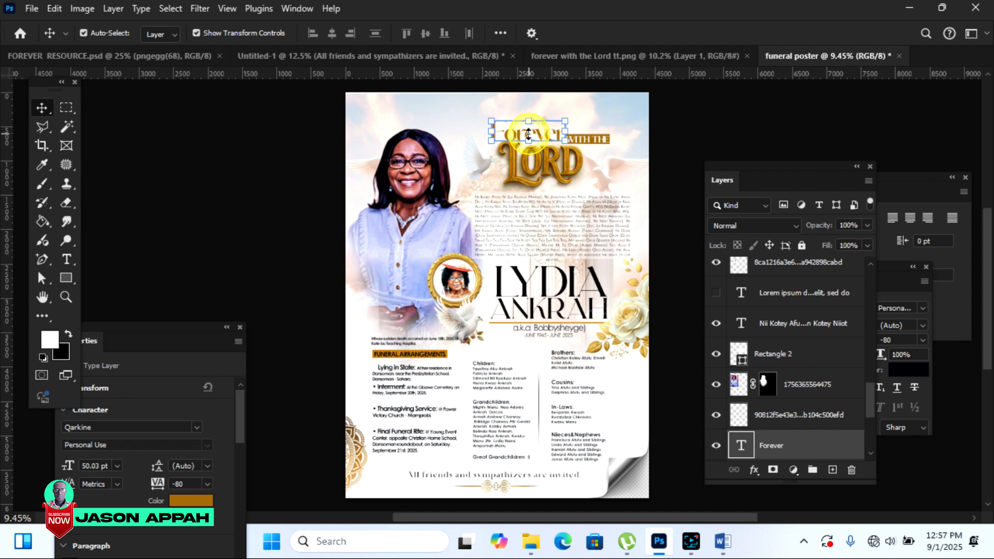
click(490, 120)
drag(485, 118, 477, 114)
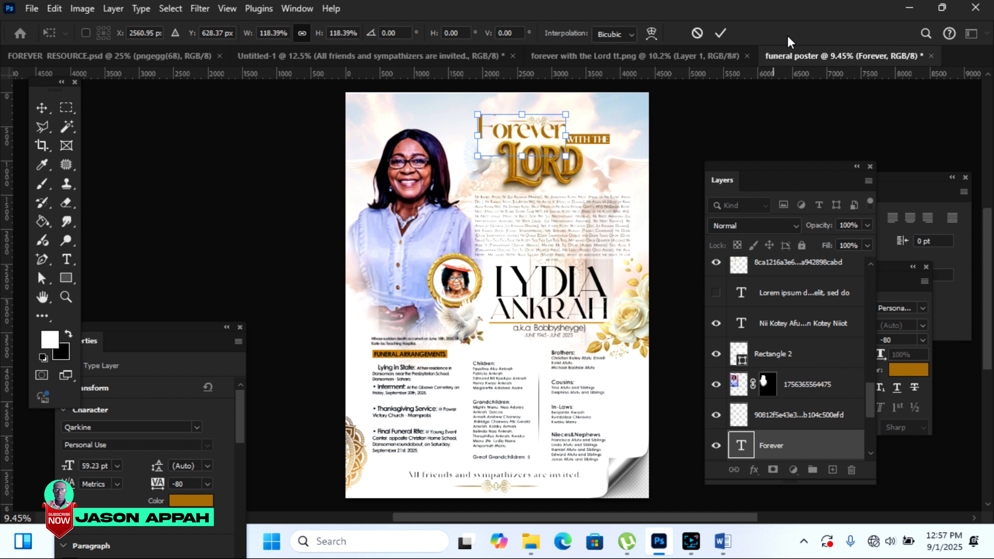
click(719, 35)
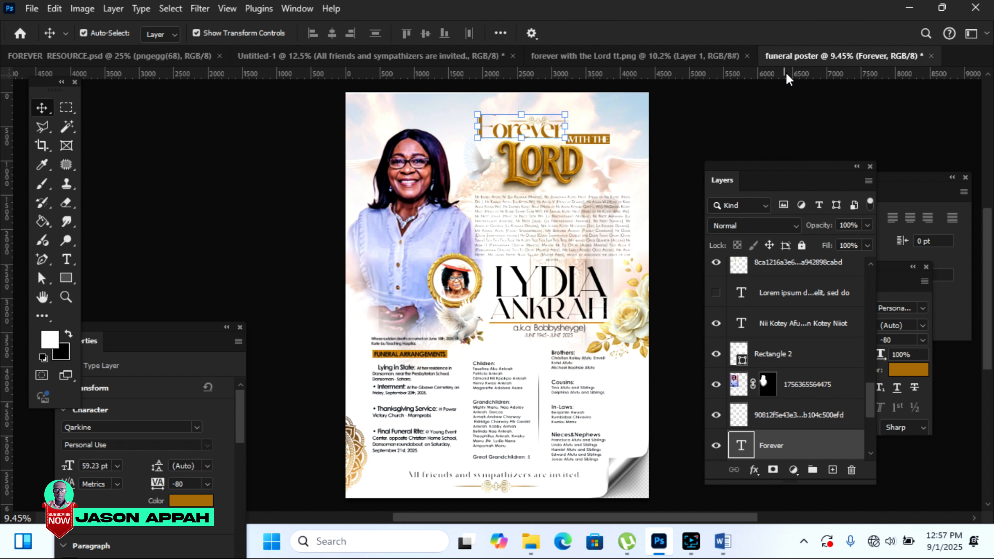
click(728, 123)
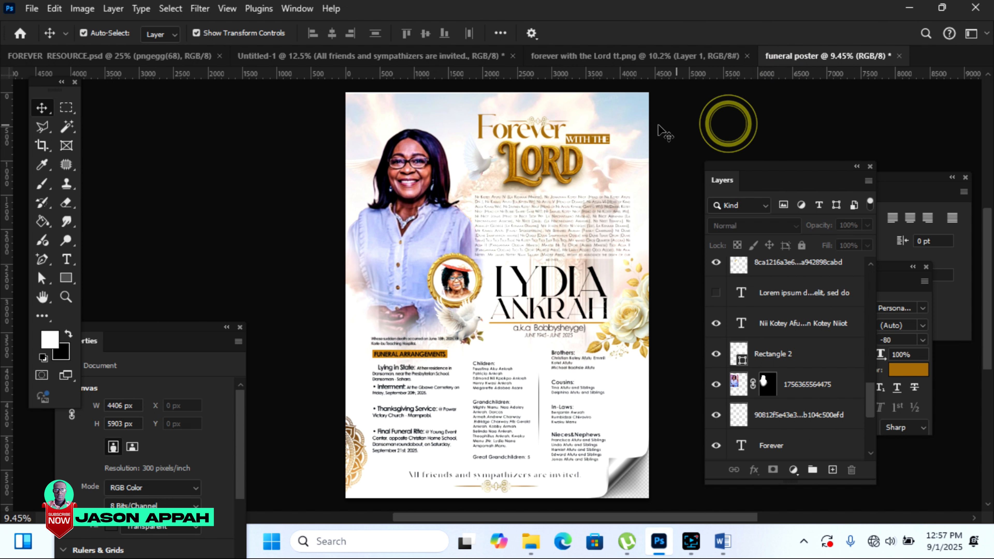
Step: Nudge the gold ornament up and left above the Forever title
click(538, 120)
key(shift+Up)
key(shift+Up)
key(shift+Up)
key(shift+Up)
key(shift+Up)
key(shift+Up)
key(shift+Up)
key(shift+Up)
key(Up)
key(shift+Left)
key(shift+Left)
key(shift+Left)
key(shift+Left)
key(shift+Left)
key(shift+Left)
key(shift+Left)
key(shift+Left)
key(Left)
key(Left)
key(Left)
key(Left)
key(Left)
key(Left)
key(Left)
key(Left)
key(shift+Up)
key(Up)
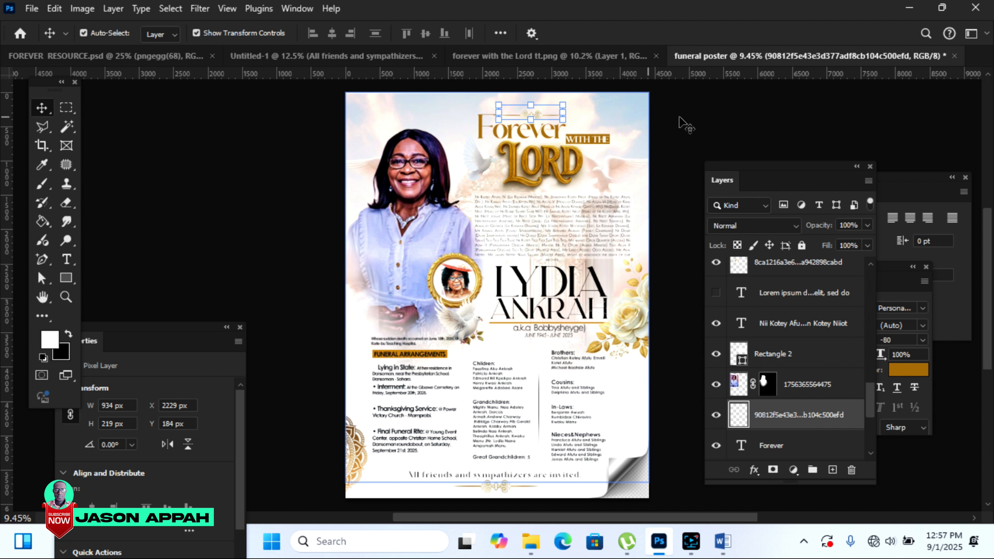
click(694, 116)
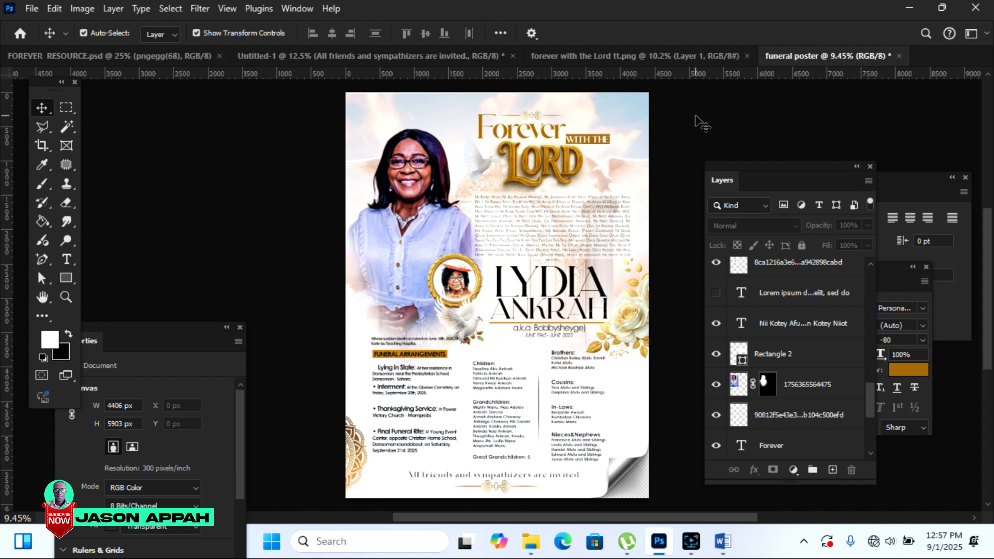
Step: Shift the Forever title down slightly and lower the ornament to Y 194 px
click(538, 134)
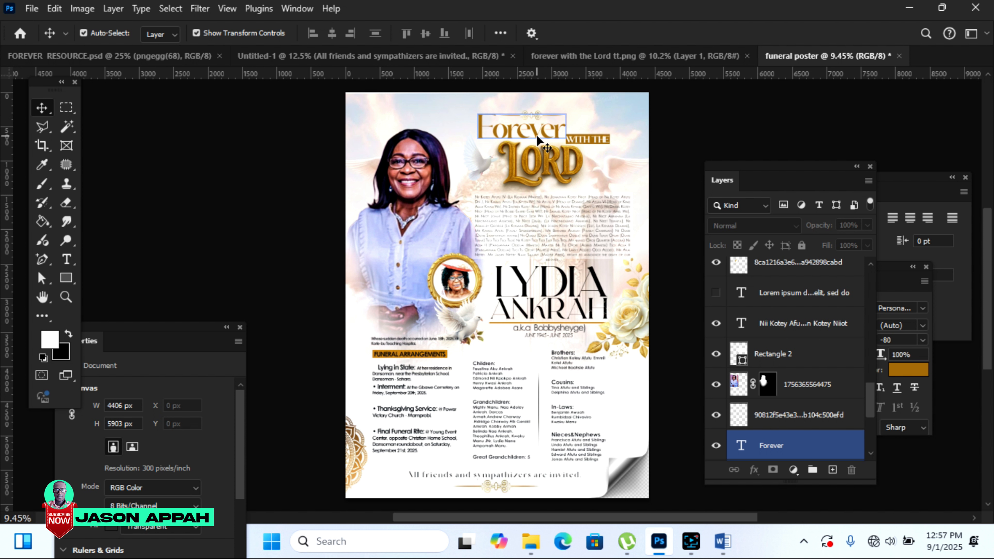
key(shift+Down)
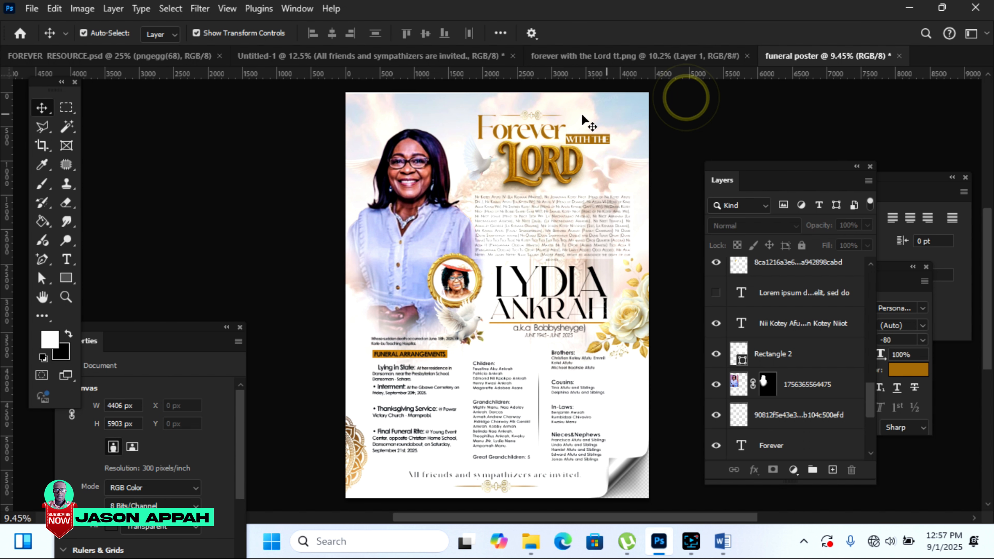
click(524, 114)
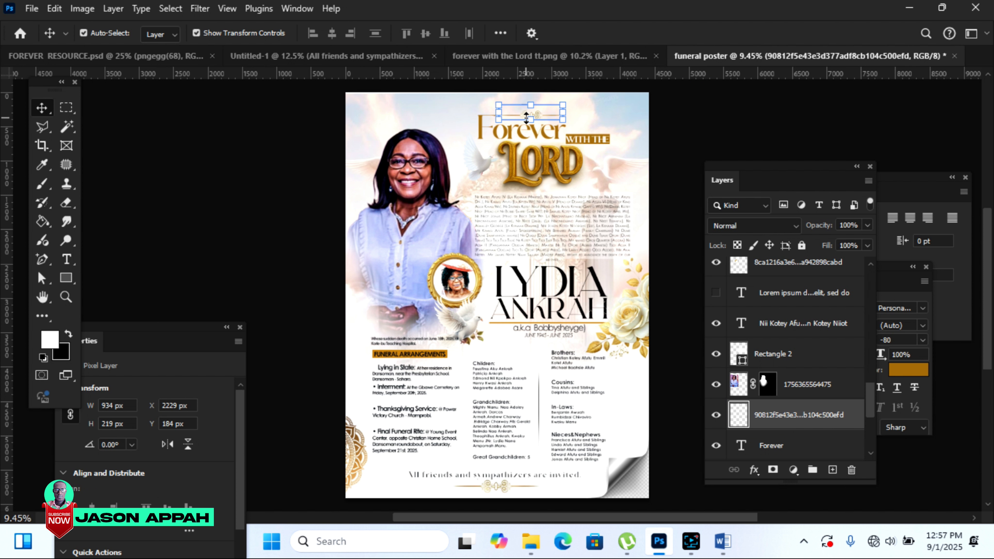
key(shift+Down)
click(761, 111)
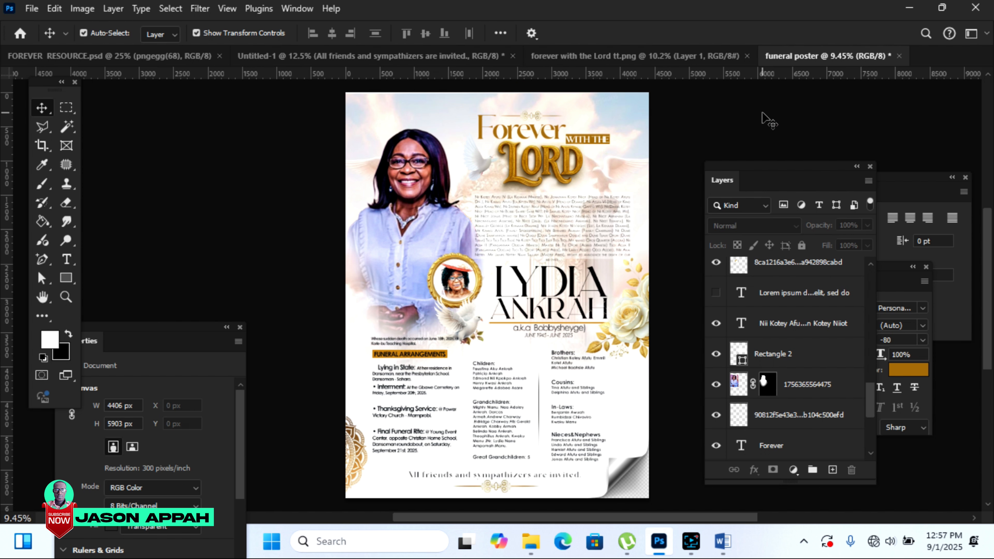
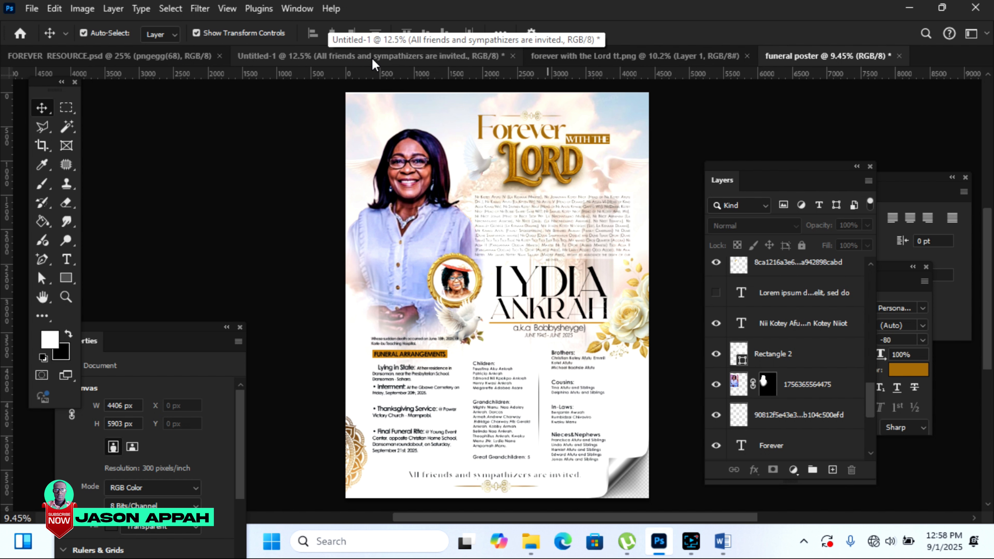
Step: Drag the pngegg(69) doves layer from FOREVER RESOURCE.psd onto the funeral poster
click(206, 57)
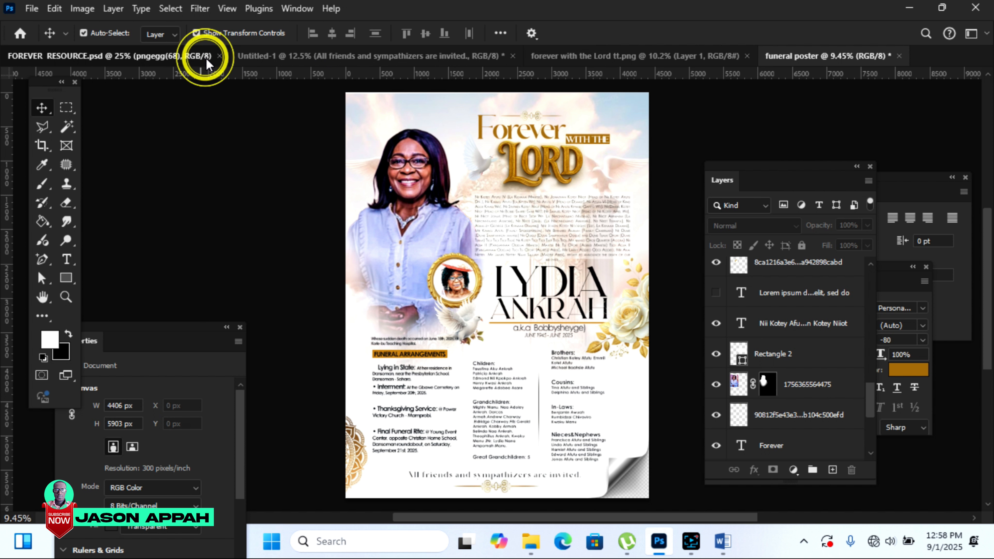
drag(496, 461, 755, 82)
drag(438, 181, 435, 180)
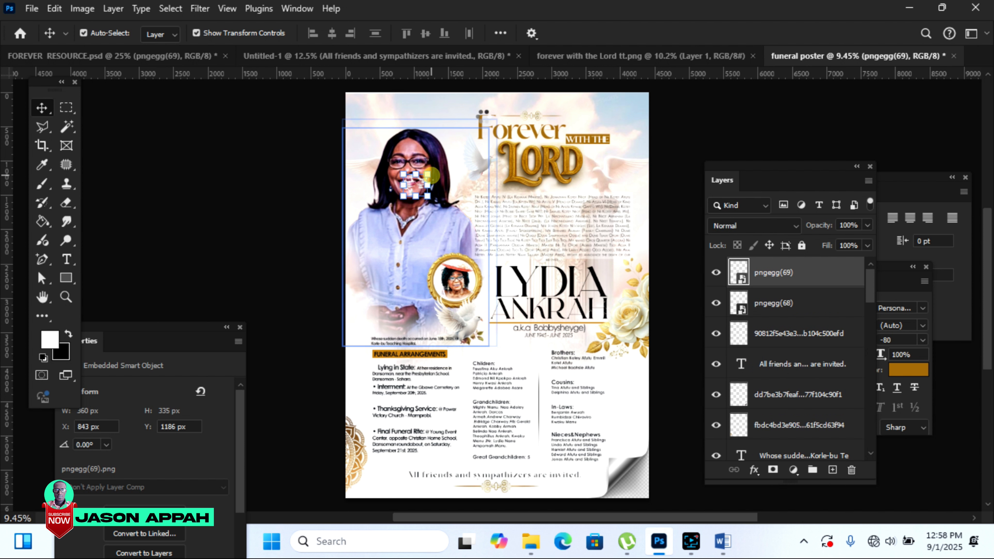
Step: Scale the doves up to 4023 × 3734 px and position them over the poster's upper half
key(ctrl+t)
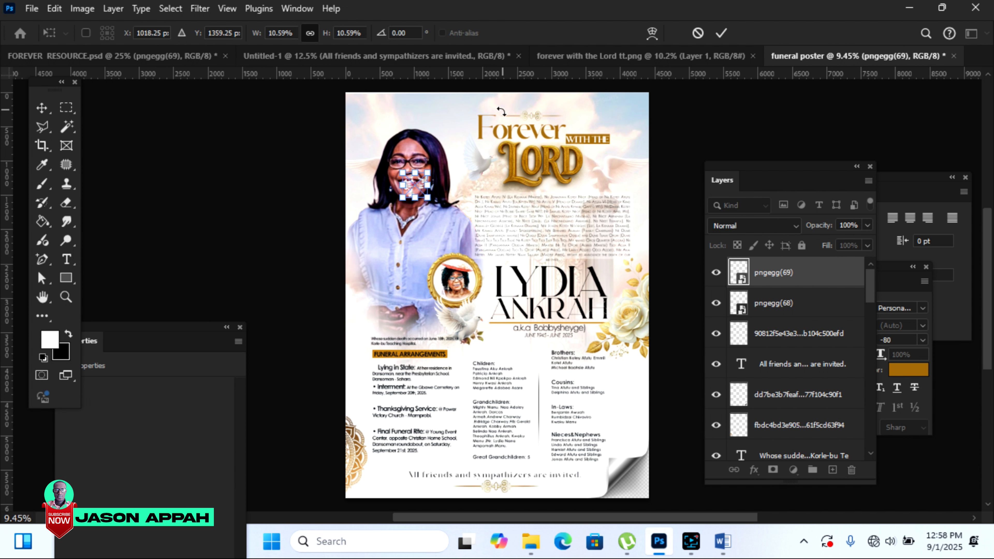
drag(426, 171, 490, 112)
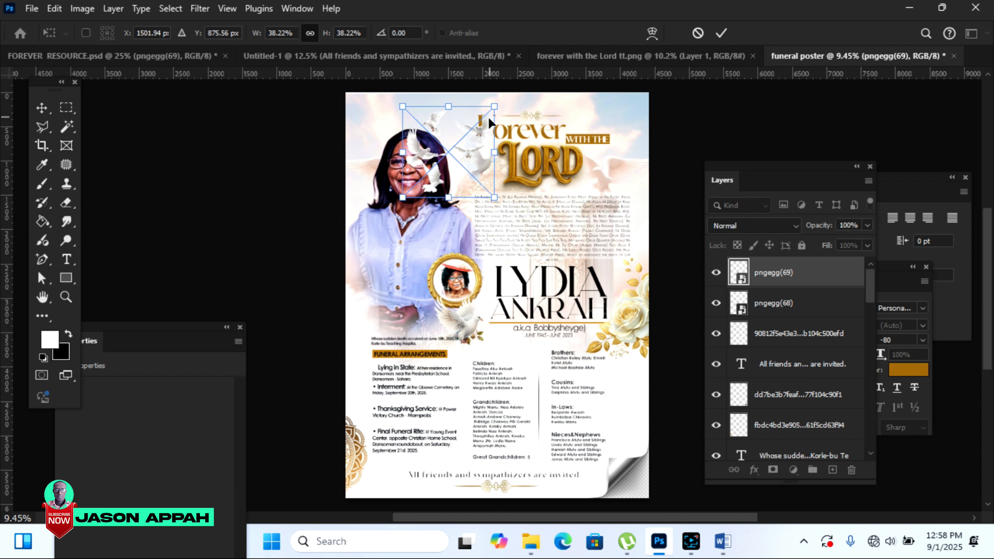
drag(493, 198, 580, 283)
click(721, 33)
drag(435, 191, 333, 387)
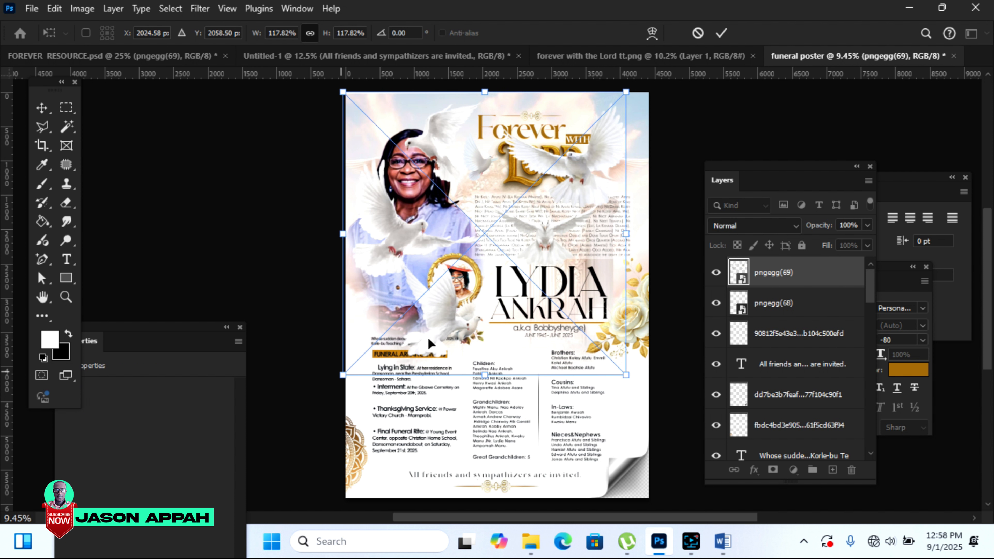
drag(564, 160, 585, 146)
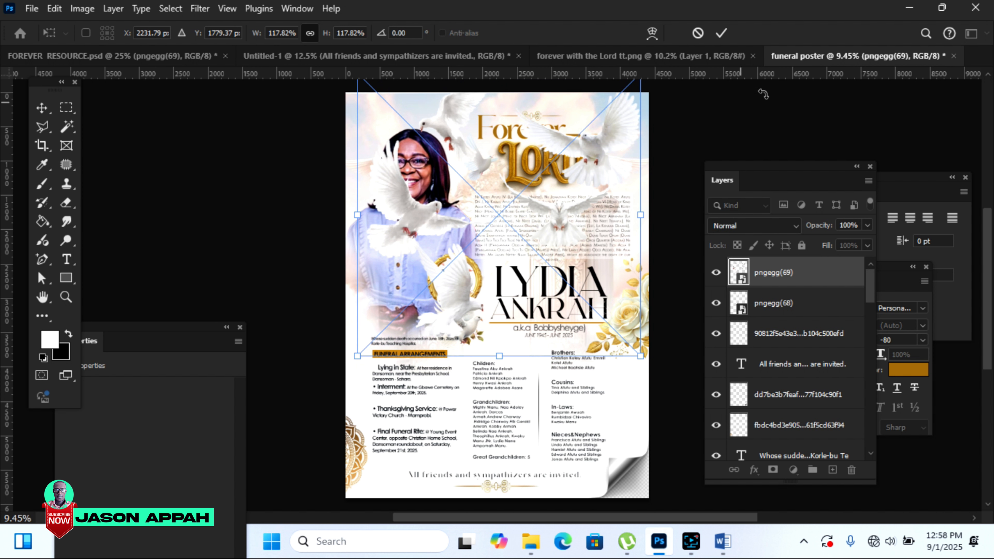
click(722, 34)
right_click(779, 273)
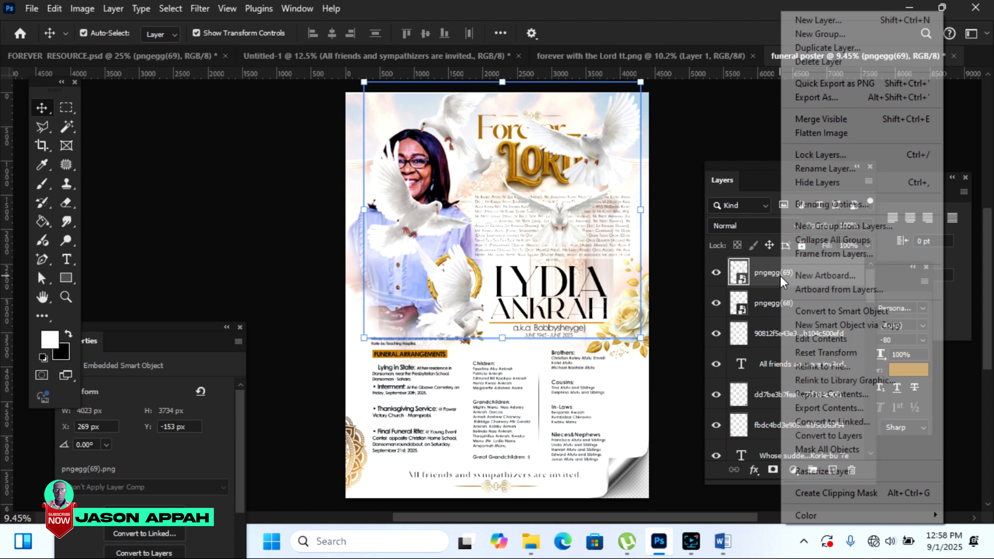
Step: Rasterize the doves layer and move it down the stack just above WITH THE
click(829, 474)
drag(789, 271, 798, 455)
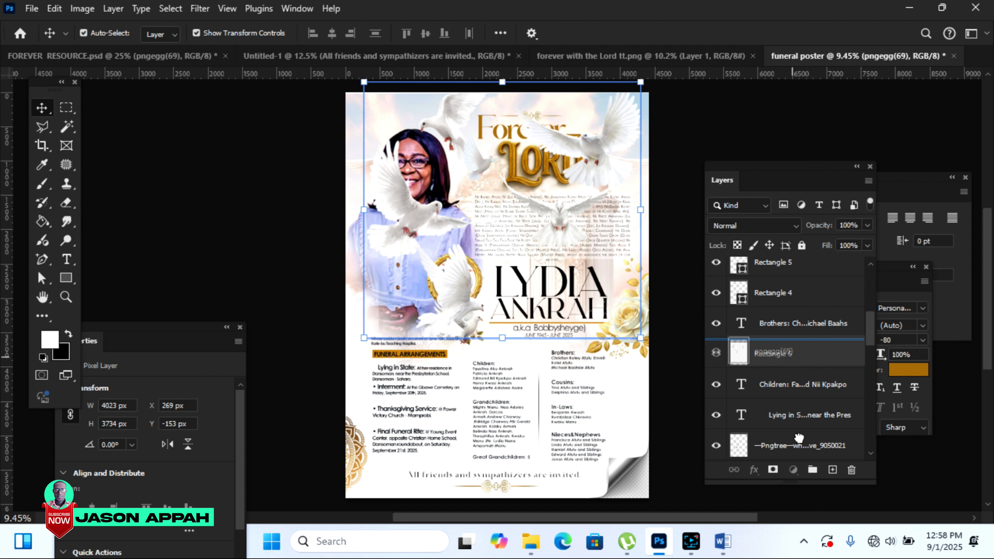
drag(798, 437, 800, 443)
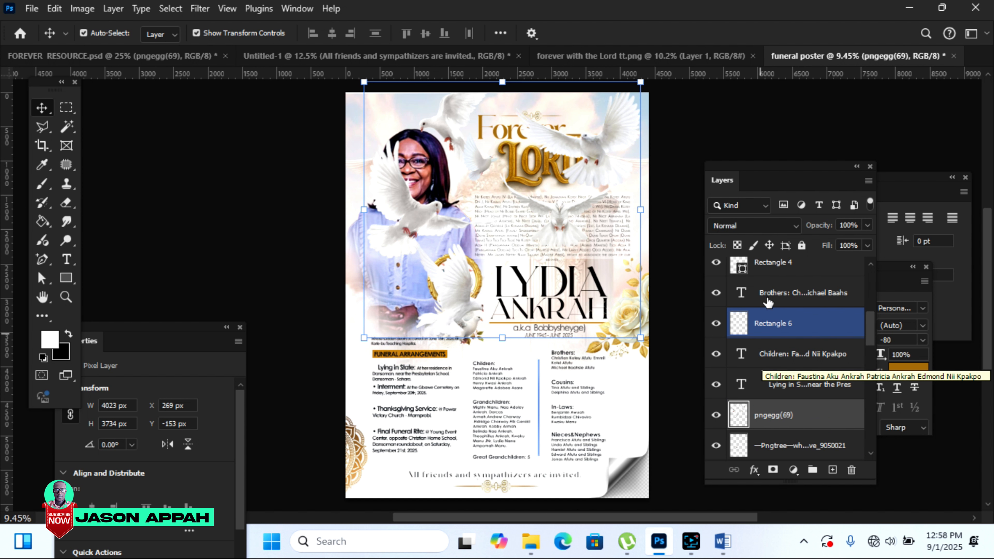
mouse_move(809, 414)
mouse_down()
mouse_move(803, 522)
mouse_move(803, 362)
mouse_move(815, 476)
mouse_move(814, 419)
mouse_up()
click(815, 421)
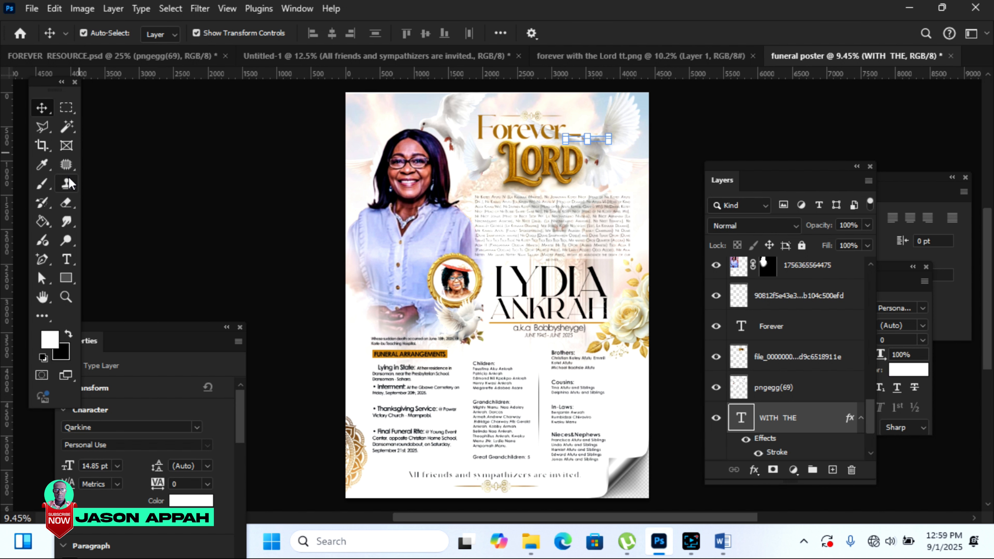
Step: Nudge the doves upward to Y −516 px so they flank the Forever LORD title
click(631, 125)
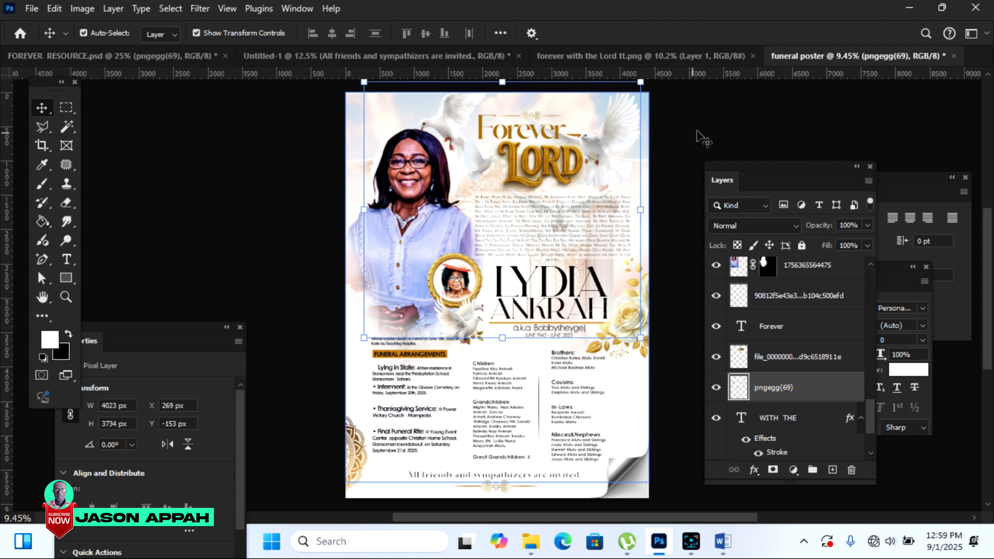
click(783, 387)
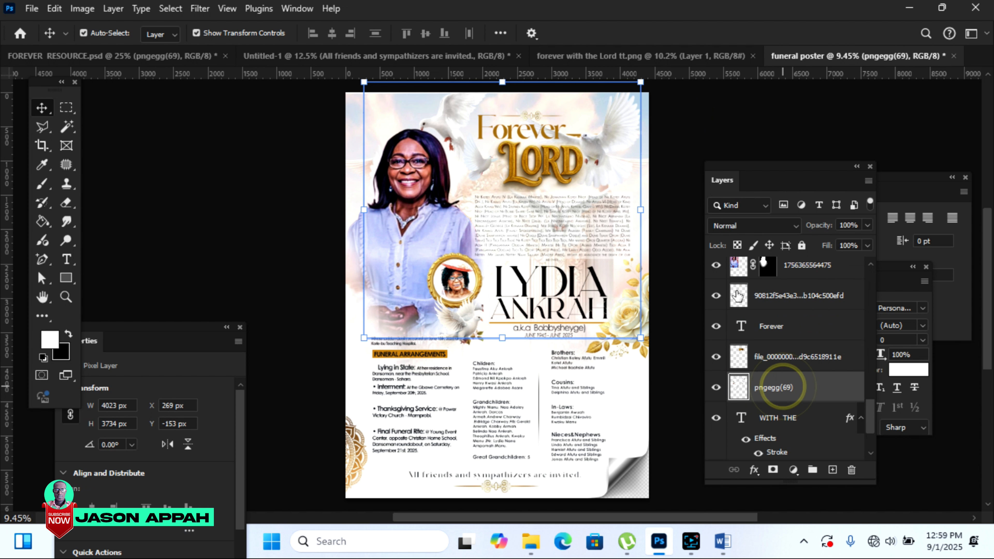
drag(737, 296, 725, 267)
key(shift+Up)
key(shift+Up)
key(shift+Up)
key(shift+Up)
key(shift+Up)
key(shift+Up)
key(shift+Up)
key(shift+Up)
key(shift+Up)
key(shift+Up)
key(shift+Up)
key(shift+Up)
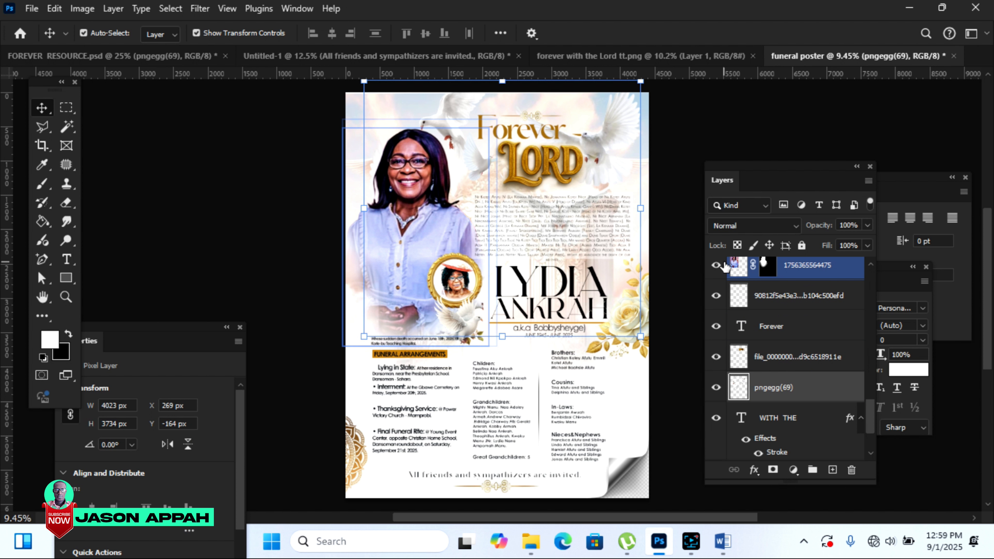
key(shift+Up)
key(shift+Up)
key(shift+Up)
key(shift+Up)
key(shift+Up)
key(shift+Up)
key(shift+Up)
key(shift+Up)
key(shift+Up)
key(shift+Up)
key(shift+Up)
key(shift+Up)
key(shift+Up)
key(shift+Up)
key(shift+Up)
key(shift+Up)
key(shift+Up)
key(shift+Up)
key(shift+Up)
key(shift+Up)
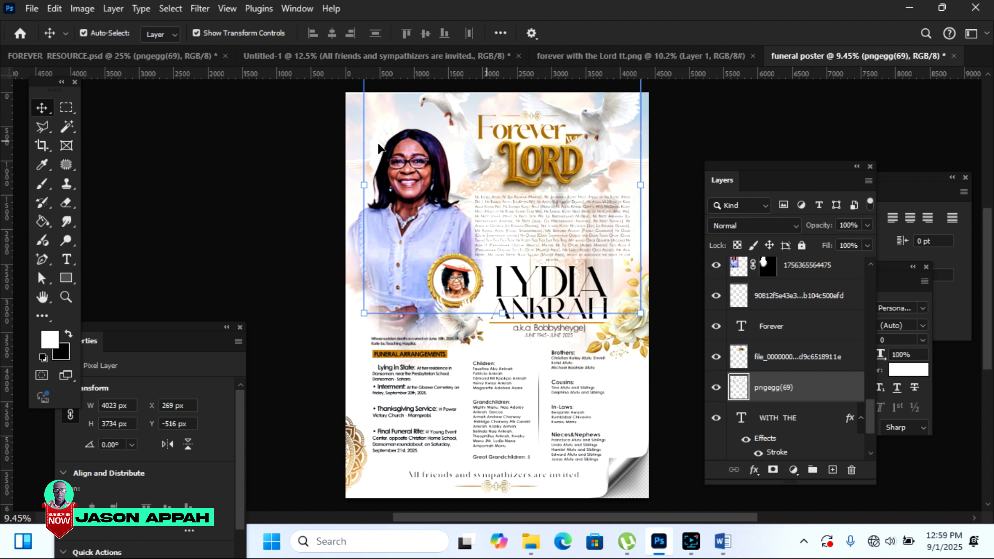
Step: Erase the upper-left dove covering the portrait with an enlarged eraser brush
click(67, 204)
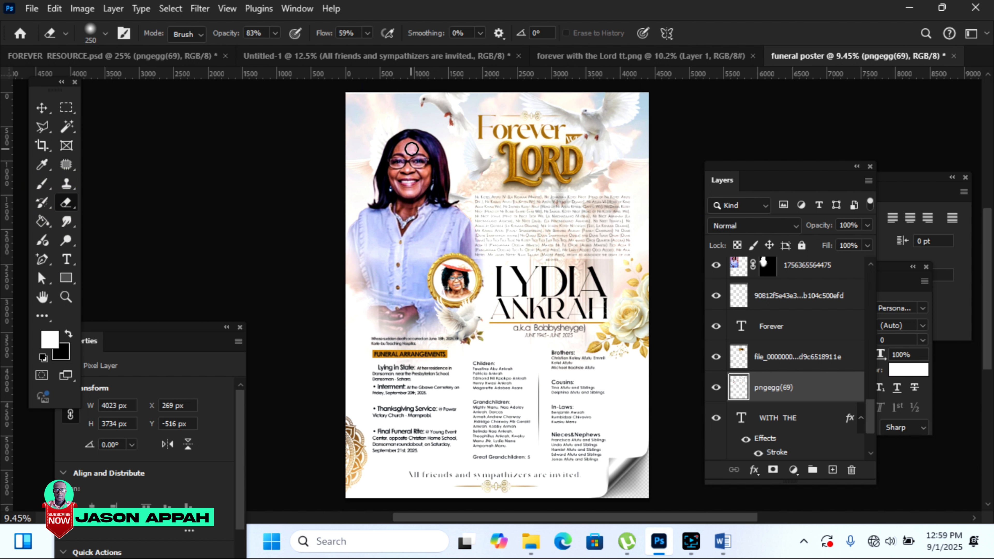
key(bracketright)
key(bracketright)
key(bracketright)
key(bracketright)
key(bracketright)
key(bracketright)
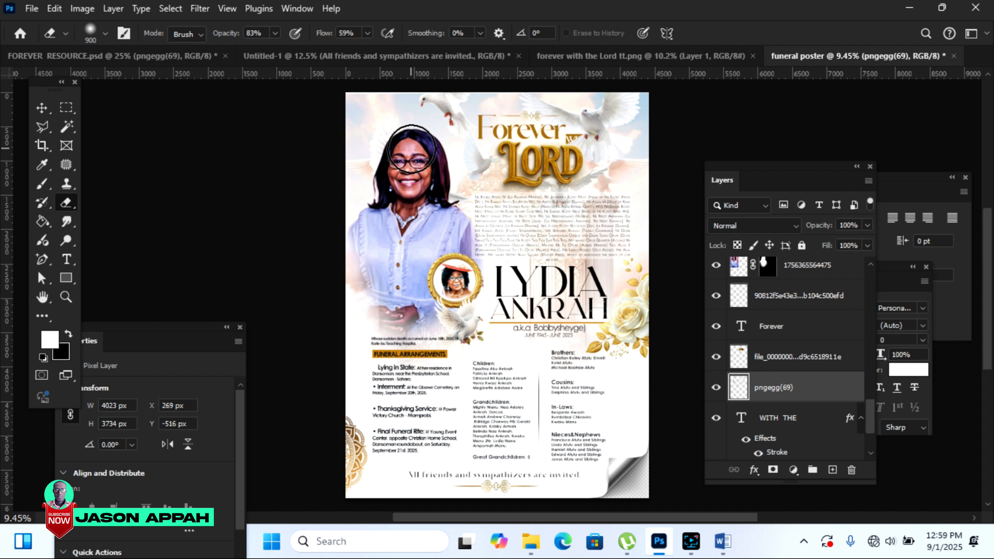
mouse_move(425, 109)
mouse_down()
mouse_move(450, 102)
mouse_move(463, 133)
mouse_move(437, 111)
mouse_up()
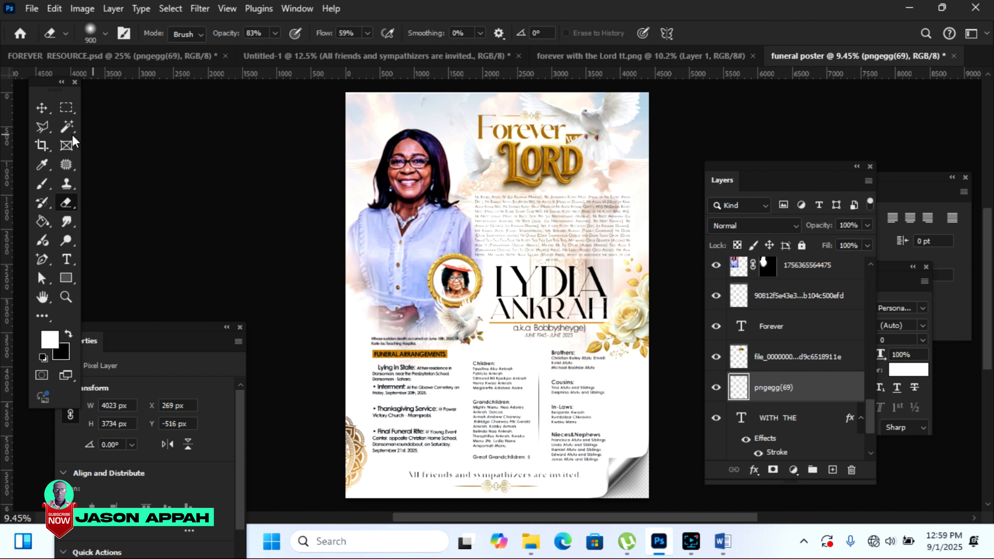
Step: Shrink the remaining doves to reveal WITH THE and shift them beside the title
click(41, 108)
drag(597, 119, 621, 139)
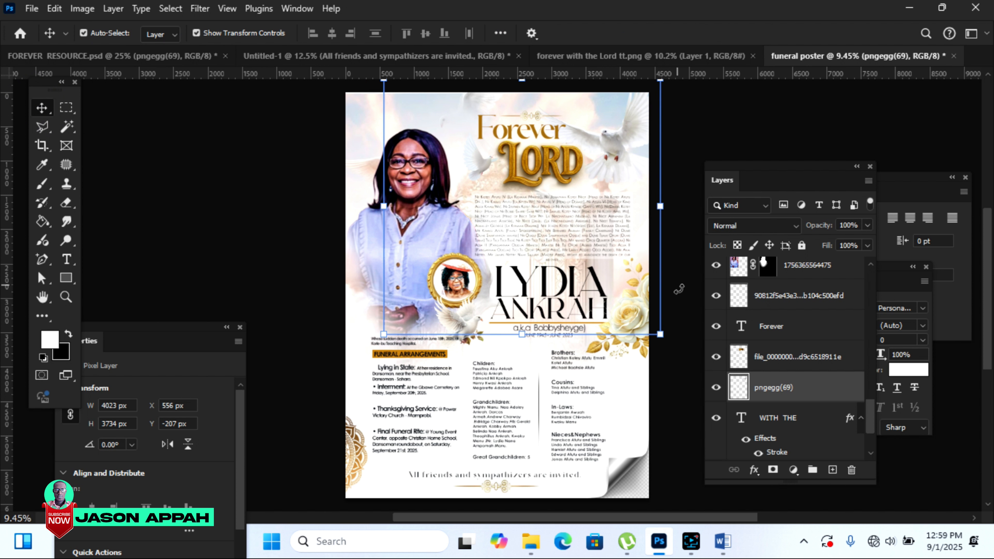
drag(661, 336, 598, 277)
drag(584, 117, 614, 117)
click(720, 33)
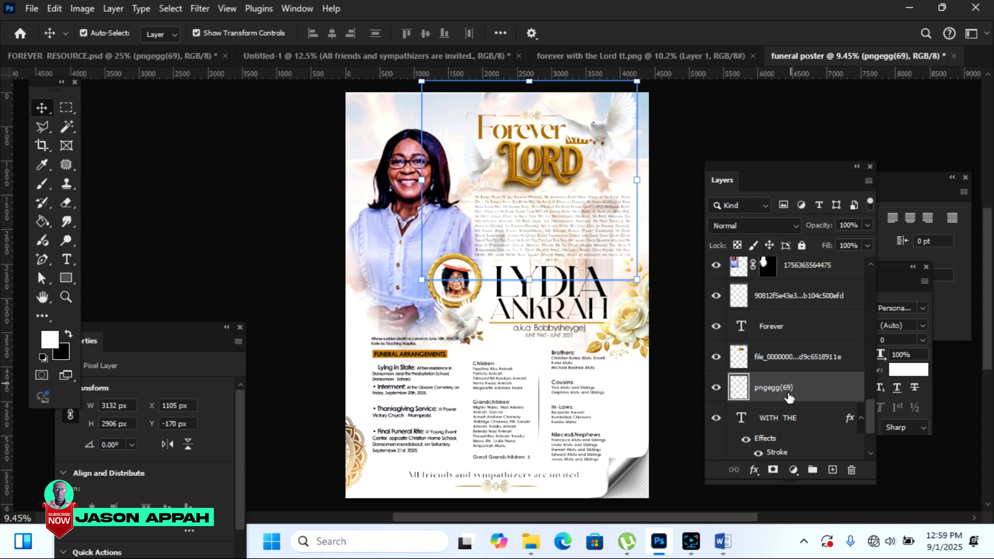
Step: Reorder the doves layer, shrink the doves slightly more and raise them toward the top
mouse_move(790, 392)
mouse_down()
mouse_move(779, 407)
mouse_move(798, 409)
mouse_move(801, 478)
mouse_move(799, 400)
mouse_up()
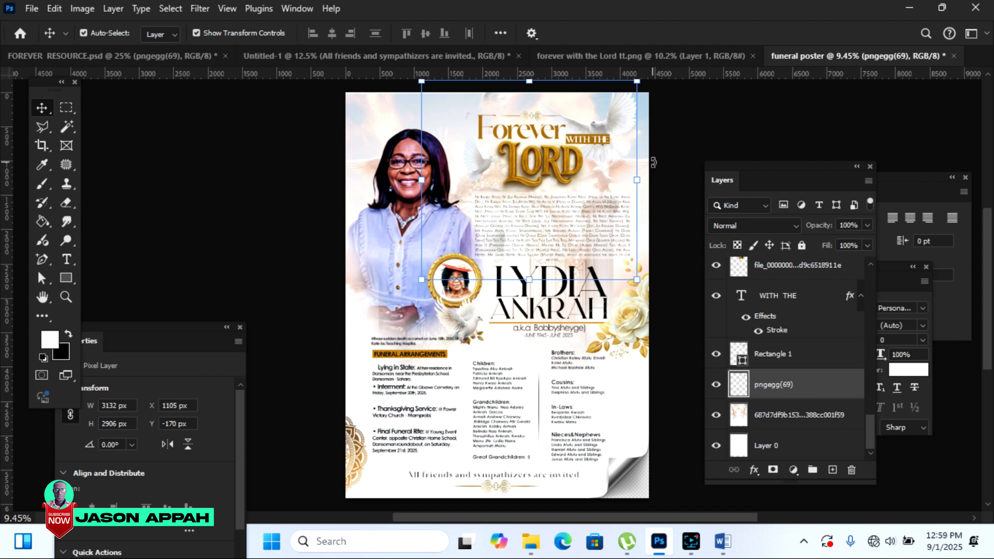
drag(422, 81, 455, 112)
drag(603, 160, 613, 126)
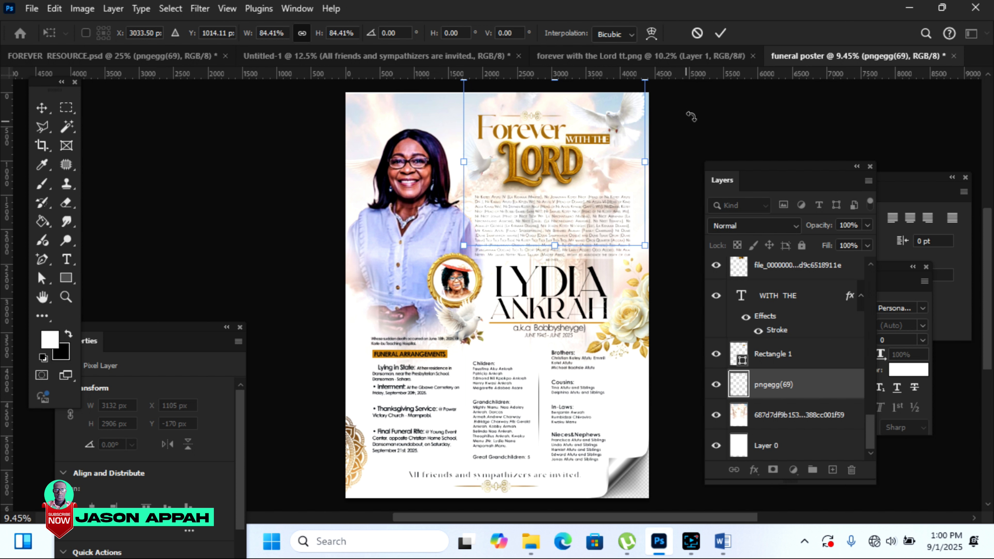
click(719, 32)
click(712, 119)
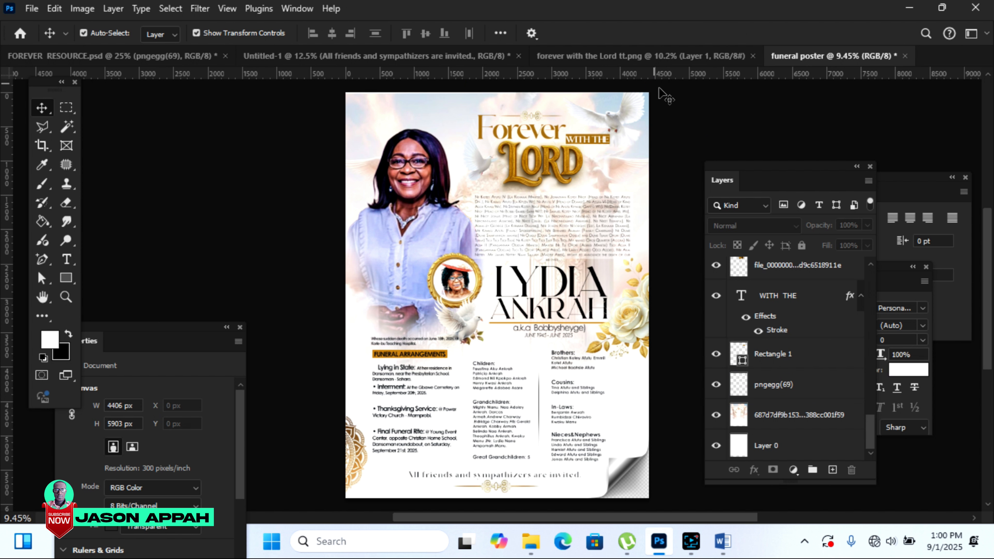
click(727, 116)
Step: Draw a bar above the funeral details filled with gold sampled from the line under the name
click(666, 381)
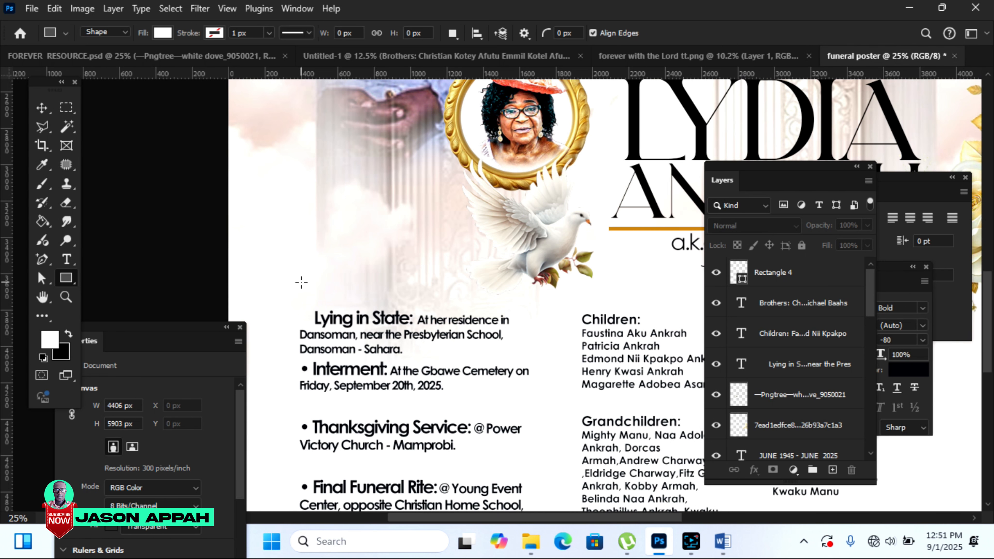
drag(301, 275, 499, 296)
double_click(741, 276)
drag(614, 114, 688, 145)
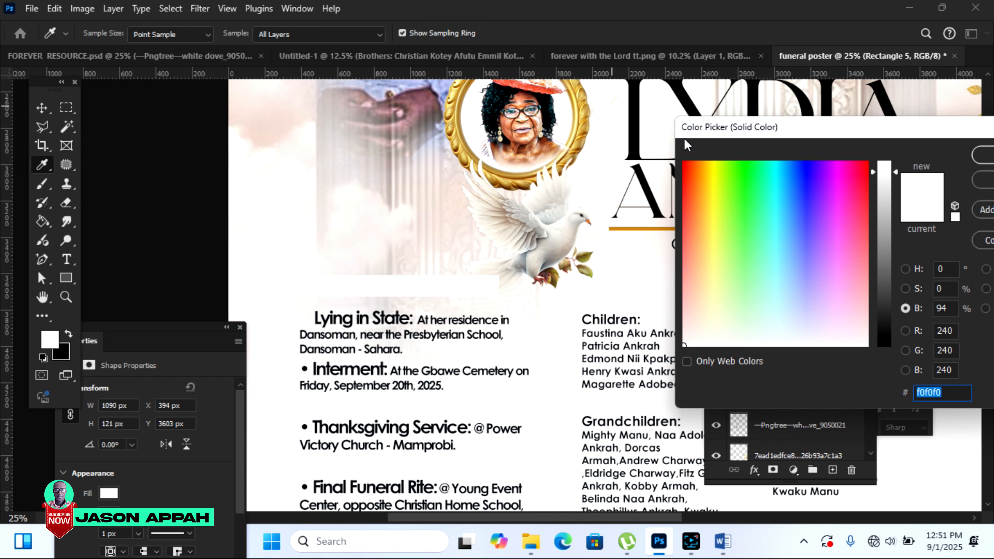
click(627, 227)
click(984, 153)
Step: Place the FUNERAL ARRANGEMENTS heading onto the gold bar
scroll(434, 224, up, 5)
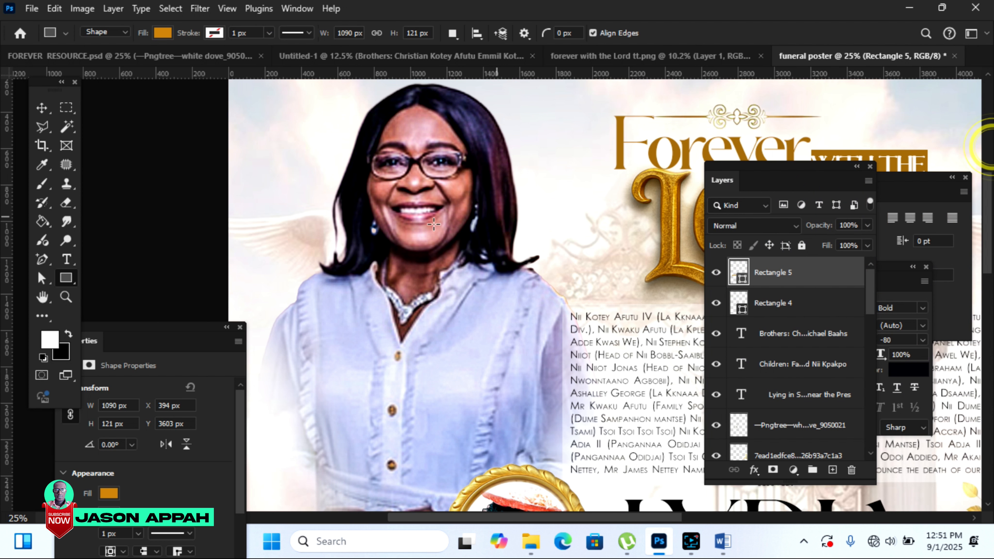
drag(990, 227, 992, 349)
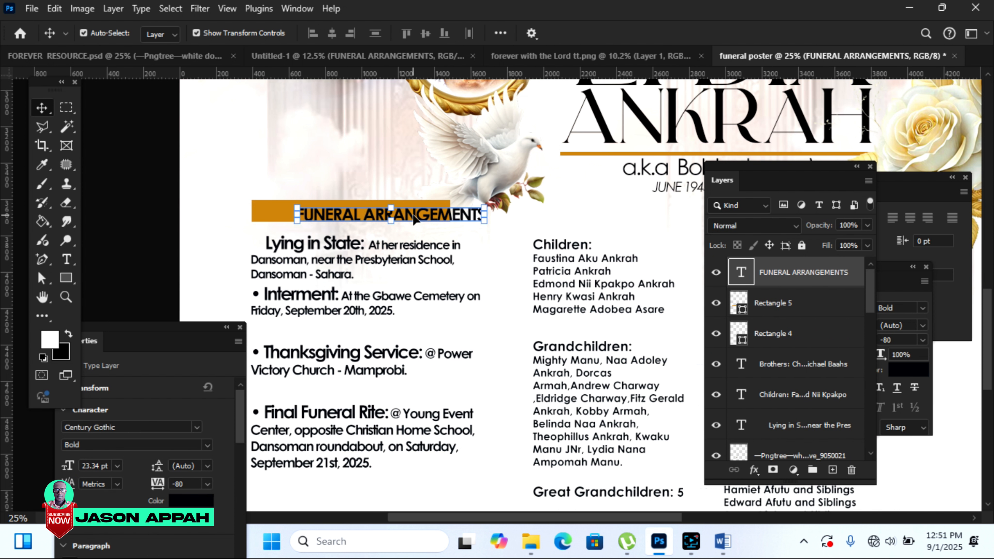
drag(396, 216, 375, 214)
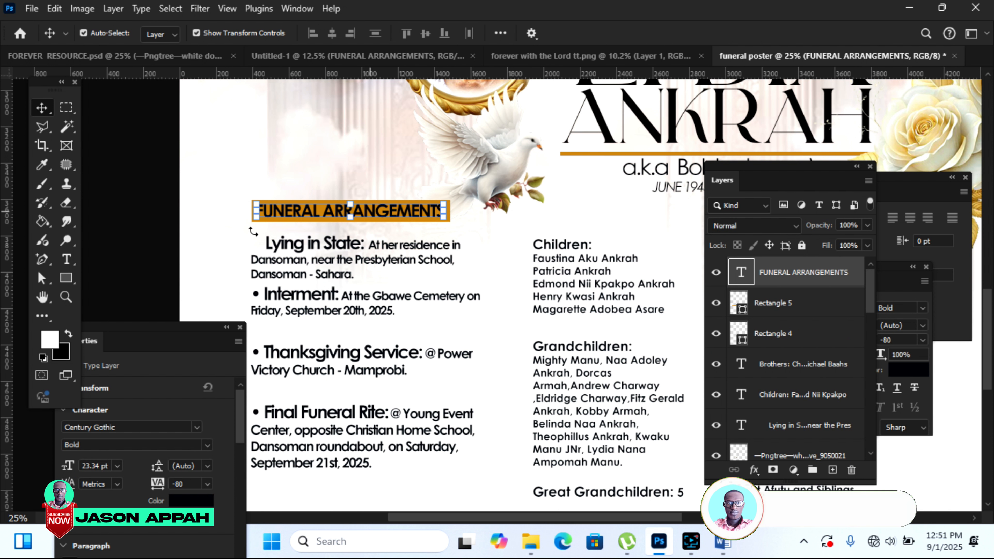
click(111, 156)
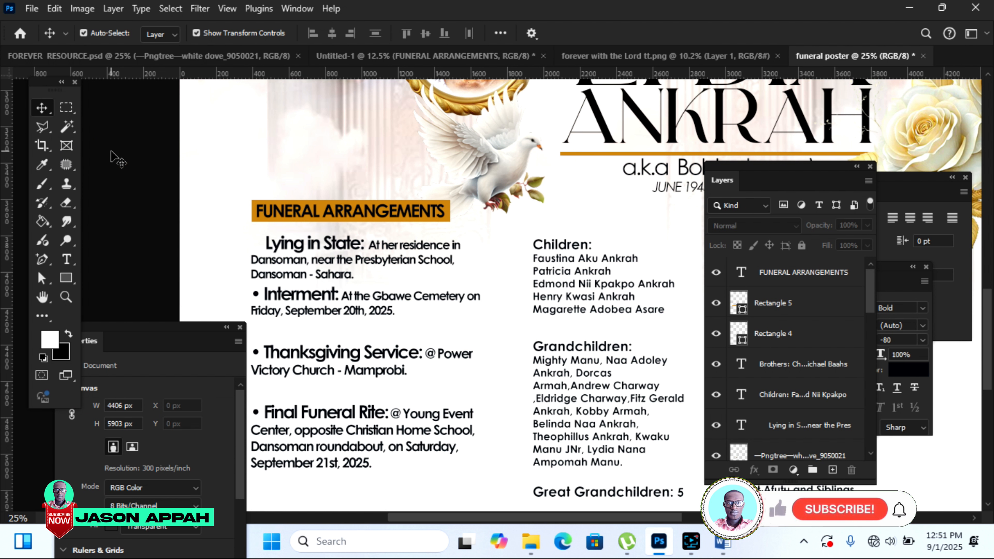
Step: Drag the 'Whose sudden death…Korle-bu Teaching Hospital' line from Untitled-1 above FUNERAL ARRANGEMENTS
click(444, 58)
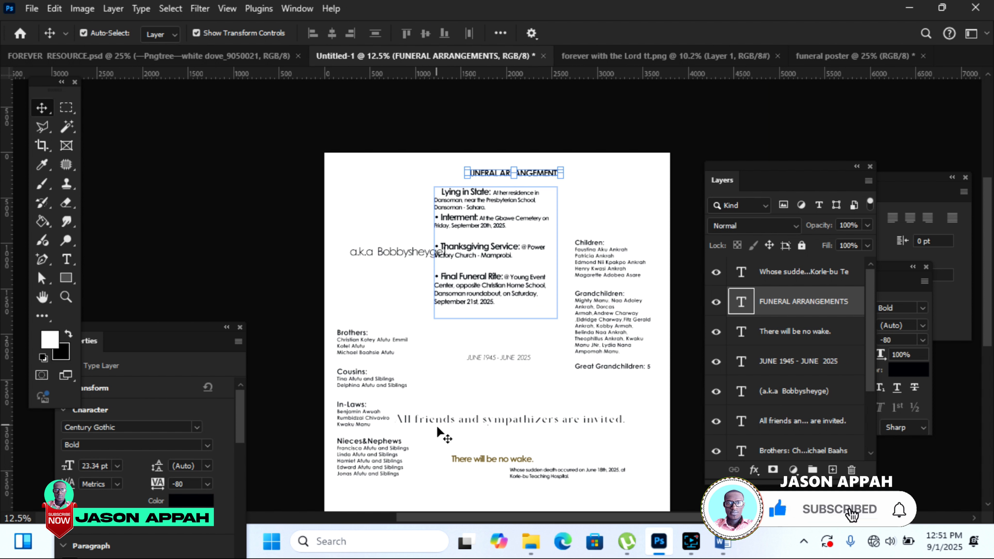
drag(561, 473, 381, 175)
click(133, 244)
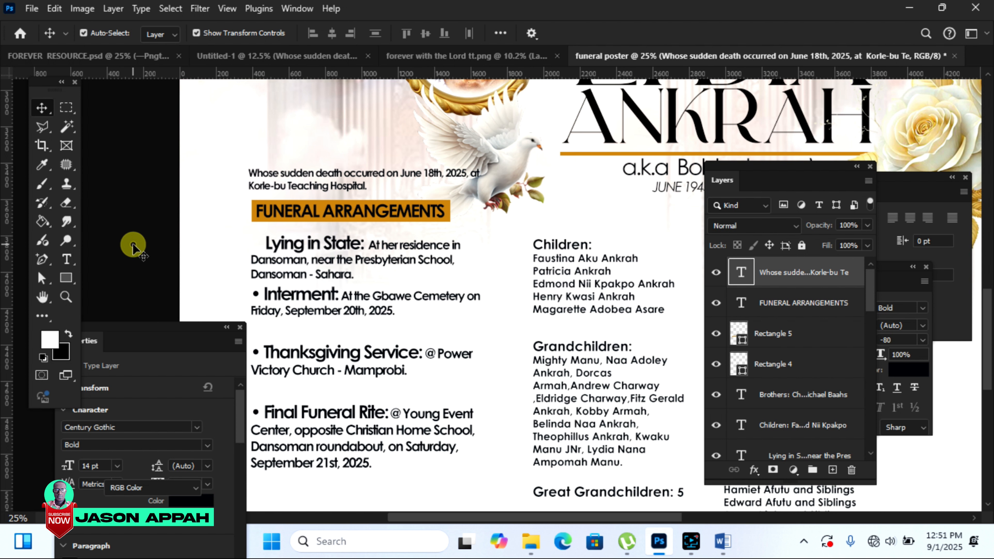
click(775, 334)
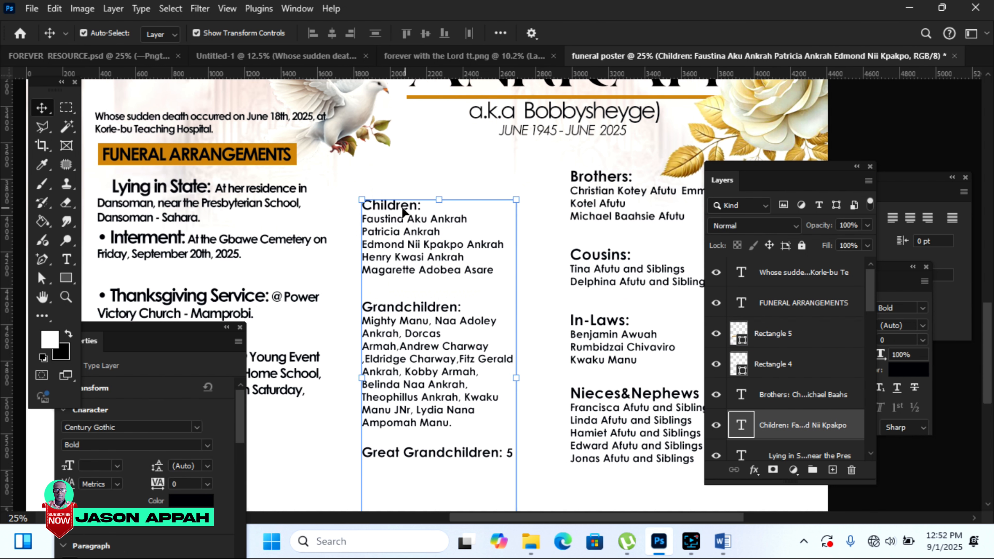
Step: Draw a thin black vertical bar between the Children and Brothers columns and rasterize it
click(65, 277)
drag(536, 196, 536, 448)
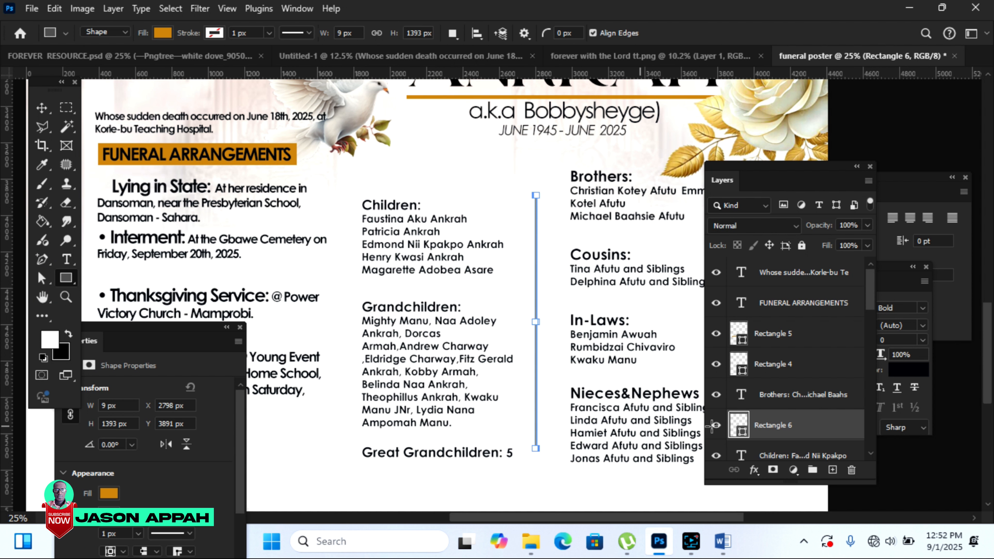
double_click(741, 430)
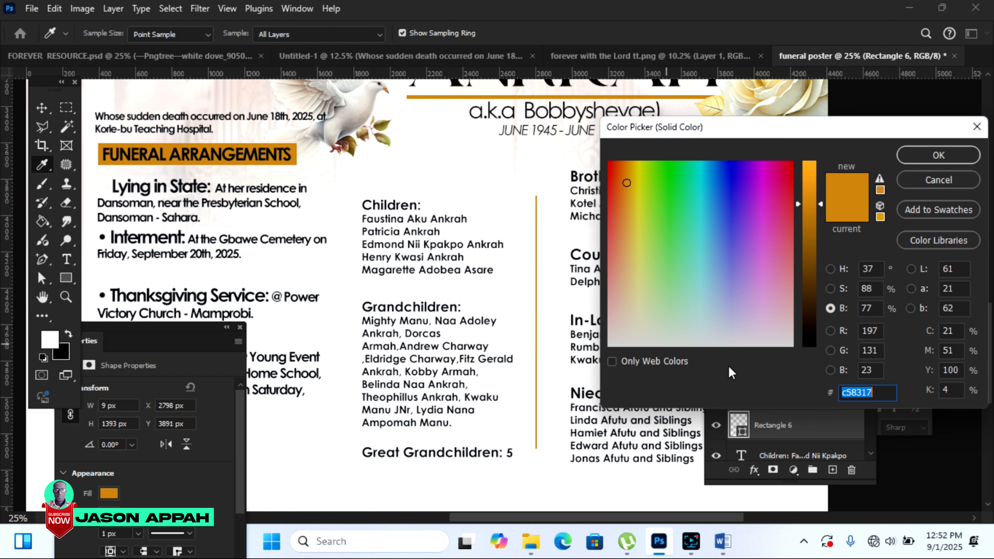
click(813, 339)
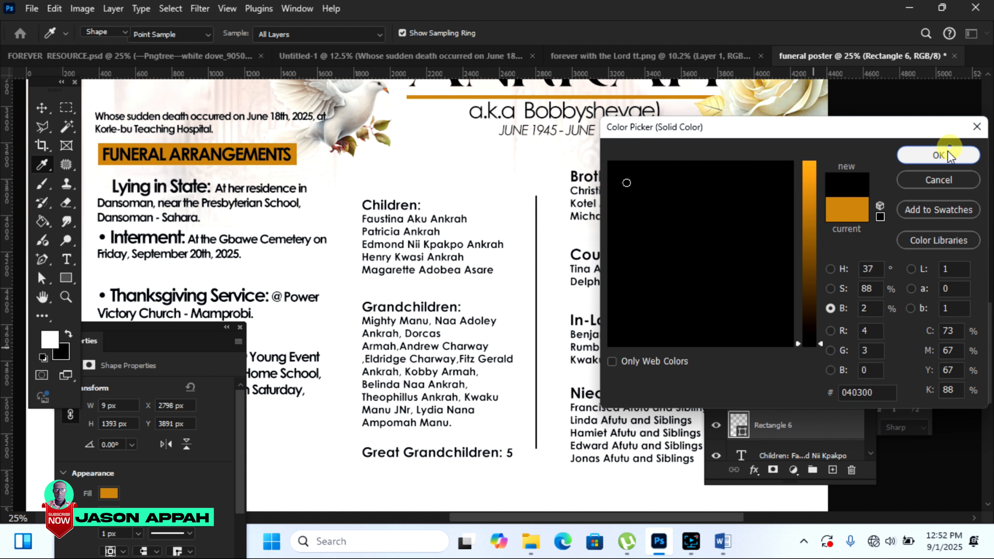
click(948, 151)
right_click(788, 429)
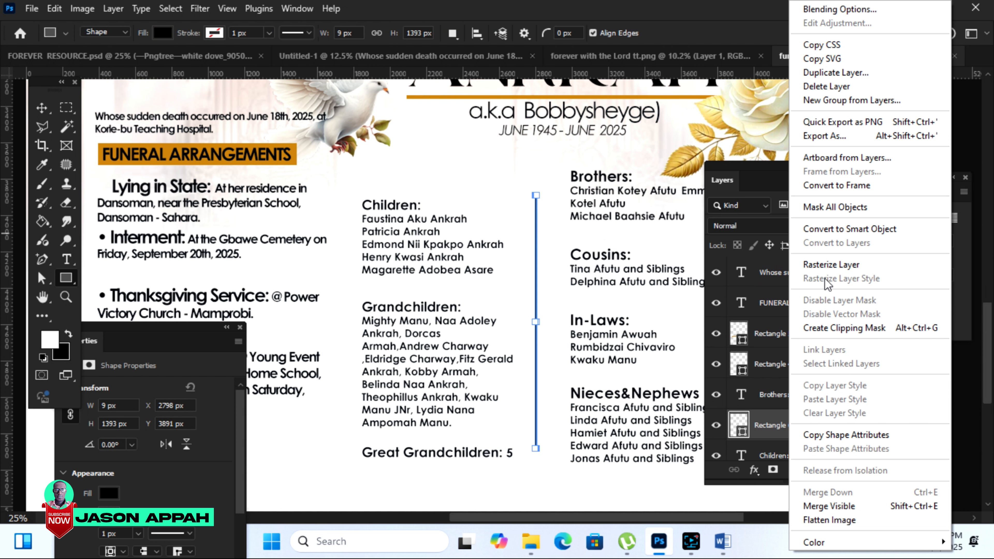
click(822, 262)
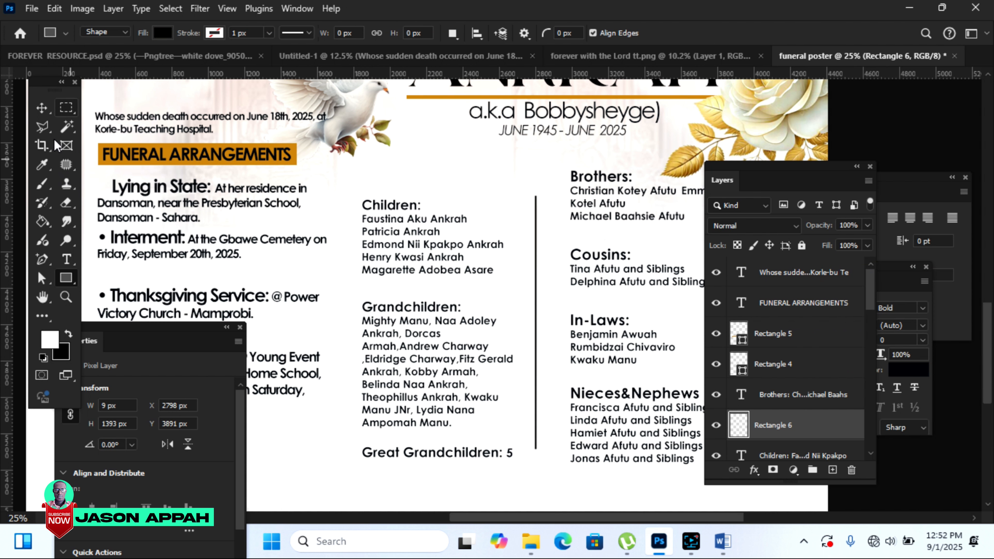
Step: Fade the divider's top and bottom ends with a smaller eraser brush
click(67, 202)
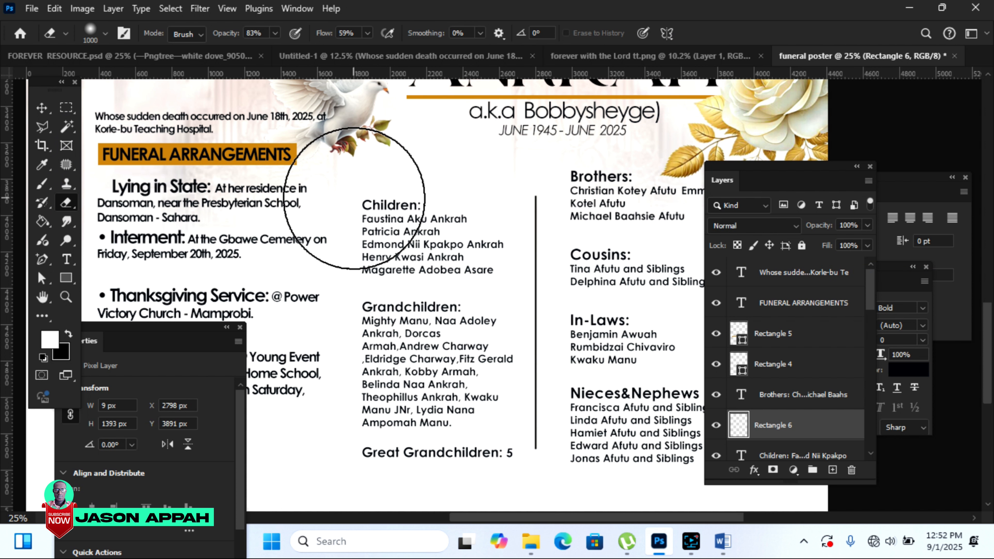
key(bracketleft)
key(bracketleft)
key(bracketleft)
key(bracketleft)
key(bracketleft)
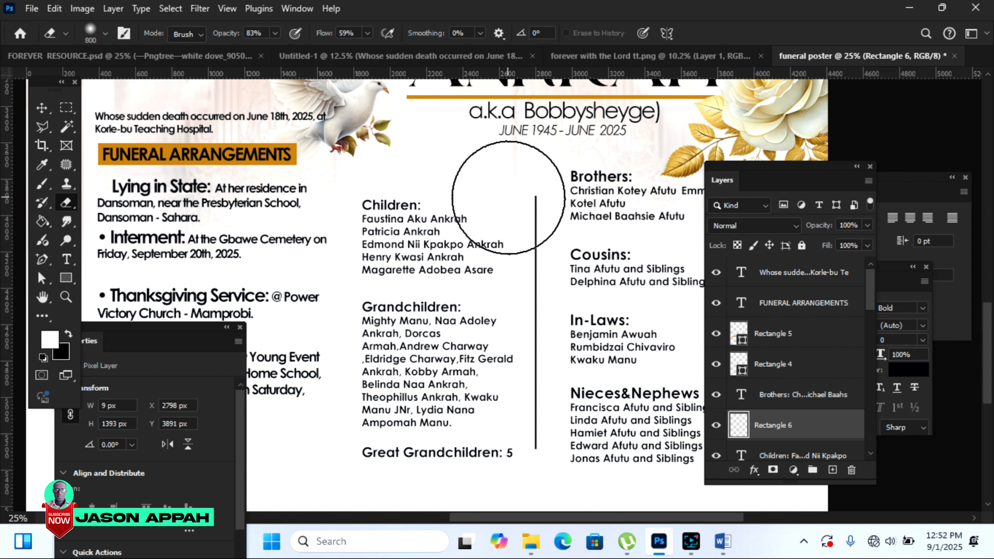
click(537, 207)
click(531, 210)
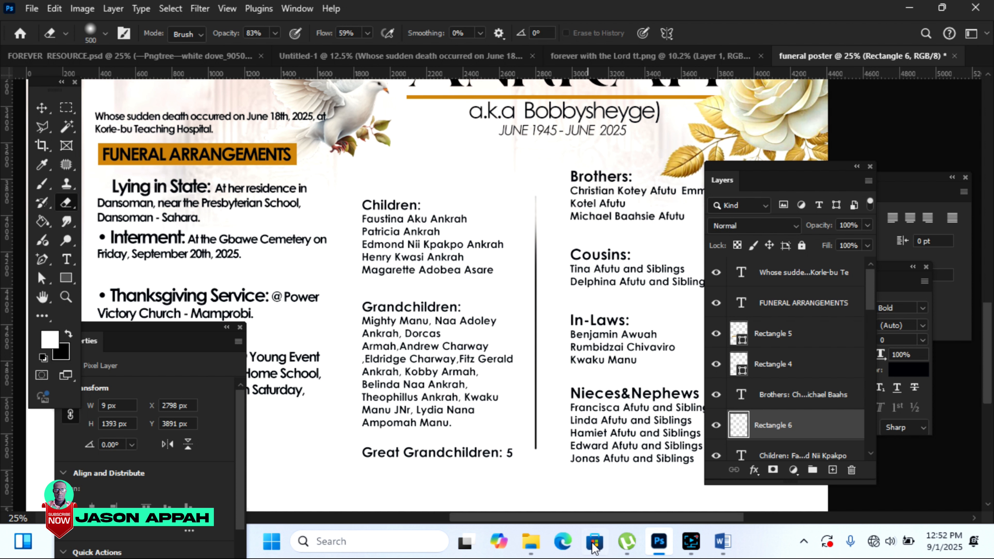
click(533, 422)
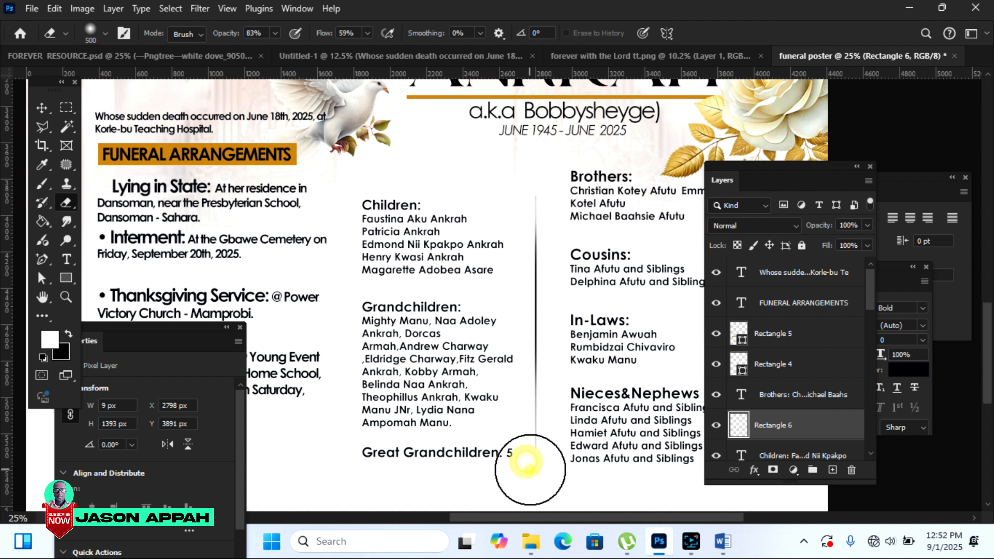
click(540, 184)
click(540, 221)
click(541, 177)
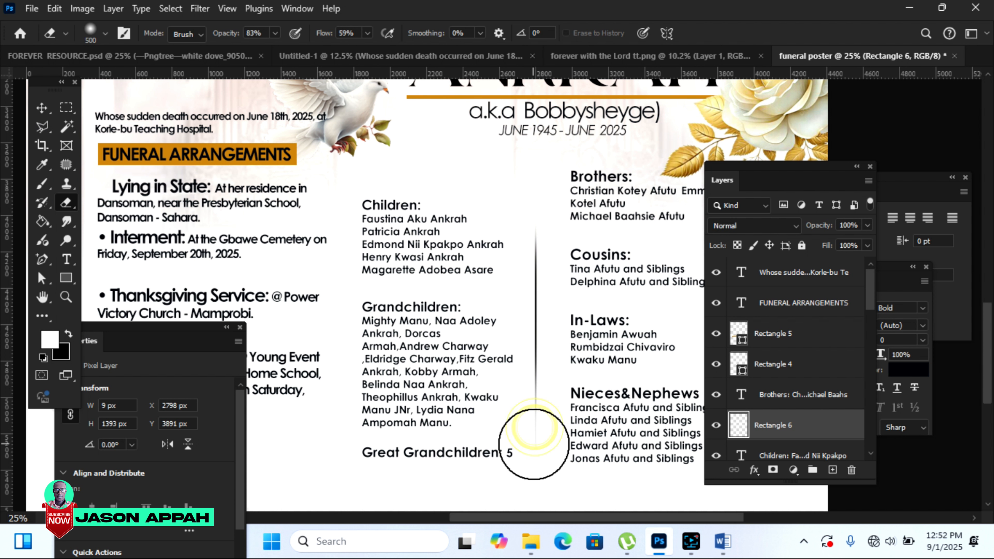
Step: Deselect the divider and zoom out to view the whole poster
click(41, 108)
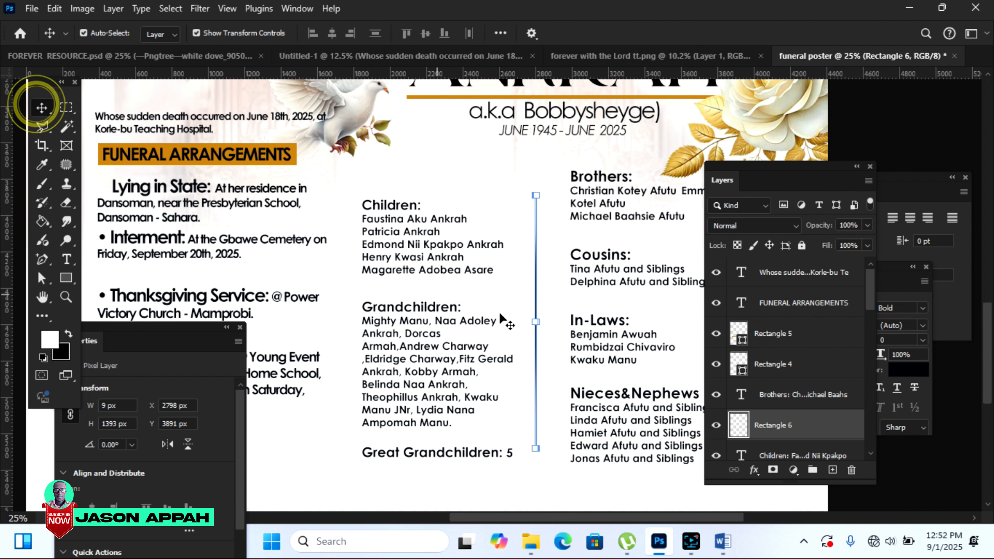
click(897, 481)
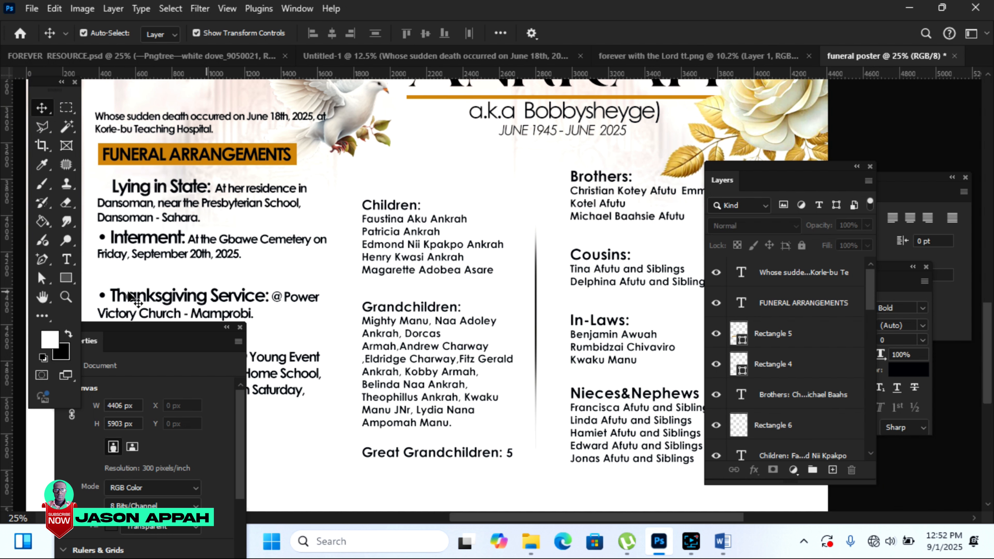
click(66, 297)
click(110, 34)
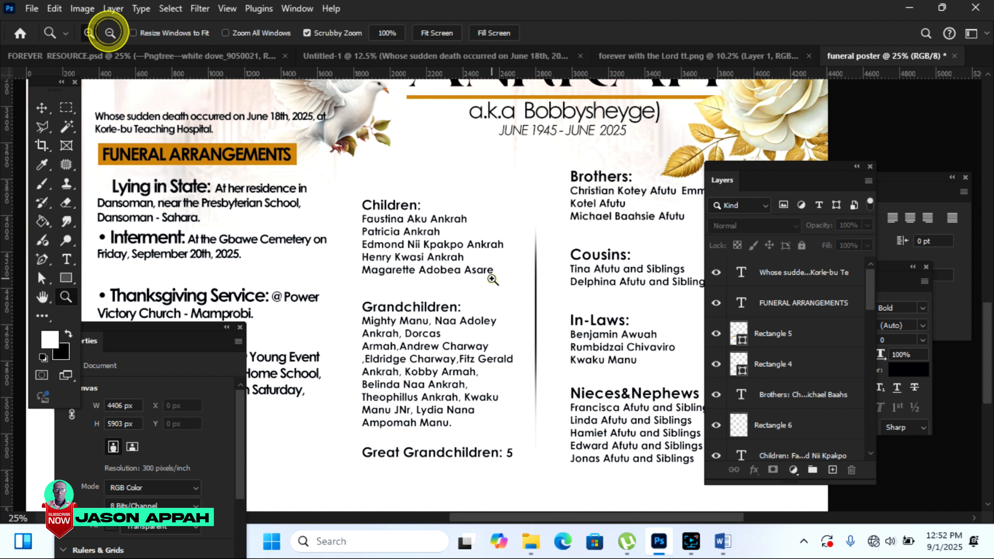
click(489, 280)
click(41, 108)
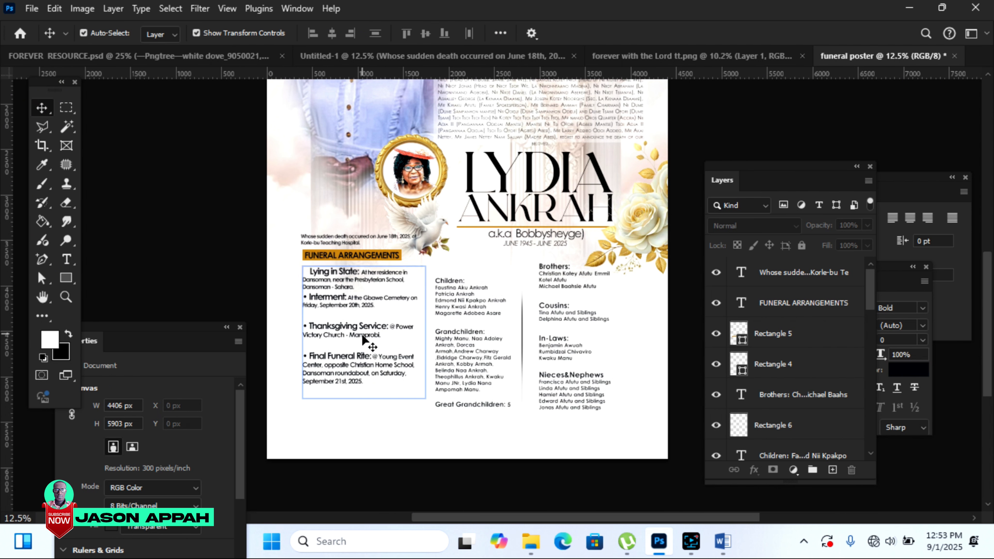
Step: Move the Lying in State text, FUNERAL ARRANGEMENTS heading and sudden-death line lower
drag(366, 364, 366, 378)
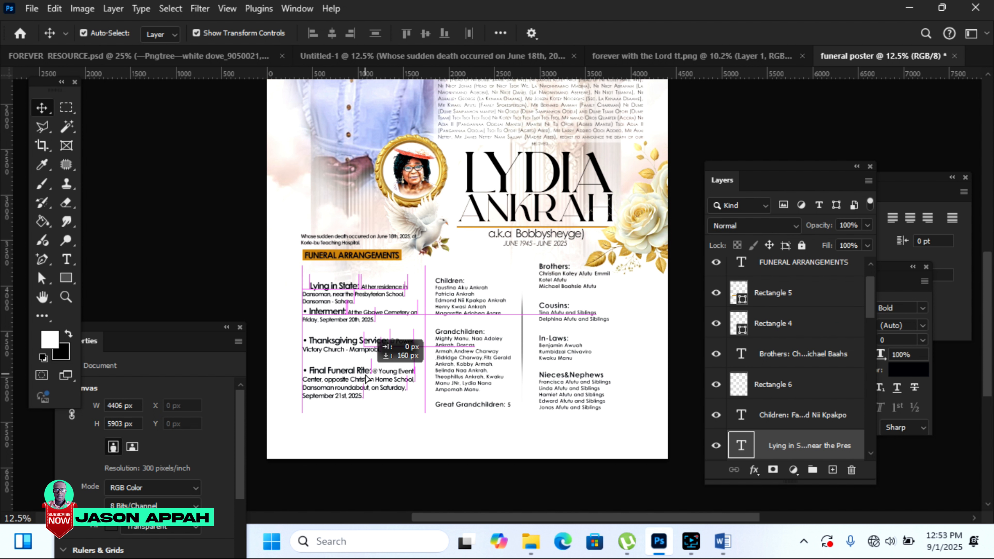
drag(366, 378, 366, 378)
click(191, 236)
drag(360, 258, 376, 271)
click(166, 167)
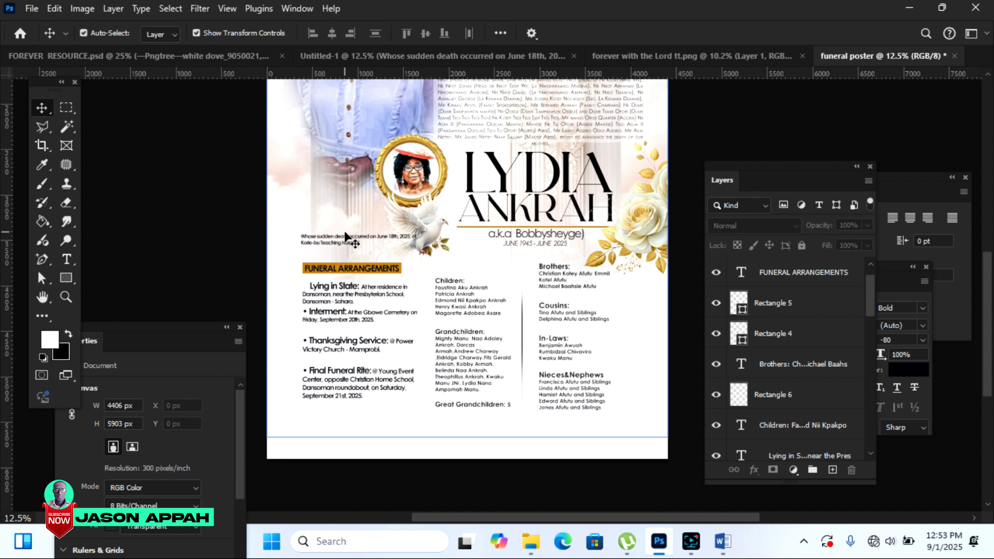
drag(347, 242, 347, 255)
drag(987, 292, 989, 251)
drag(355, 255, 368, 277)
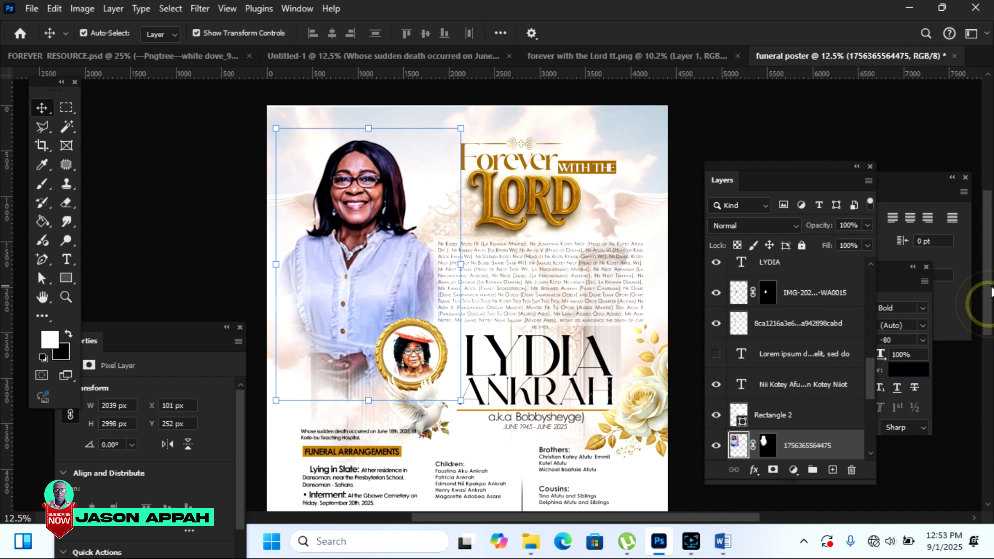
Step: Move the woman's photo lower and enlarge it slightly
drag(335, 230, 335, 243)
key(ctrl+t)
drag(276, 359, 262, 376)
drag(459, 375, 464, 385)
key(Return)
scroll(463, 385, down, 5)
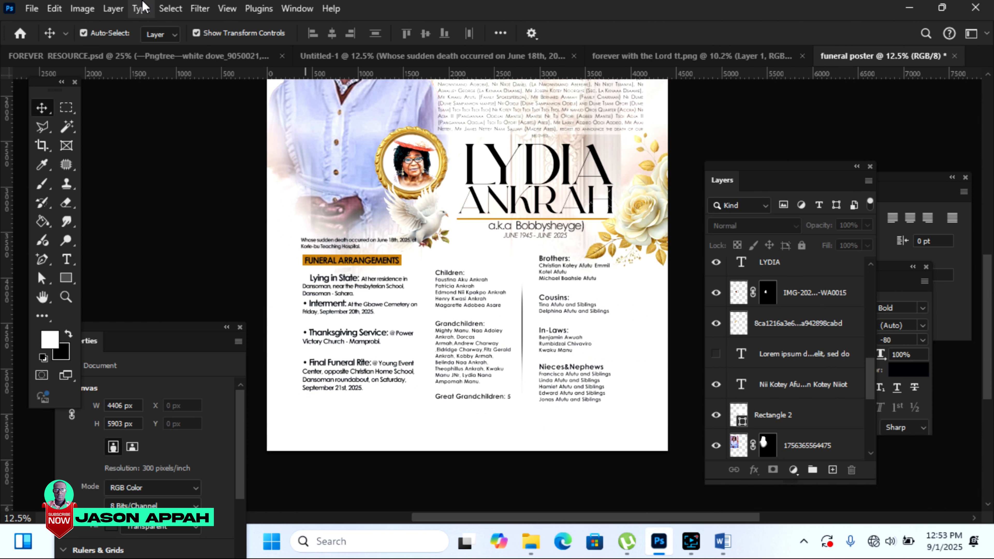
Step: Drag the golden mandala from FOREVER RESOURCE.psd into the poster's lower left and enlarge it
click(225, 56)
drag(485, 392, 860, 54)
drag(354, 442, 256, 501)
scroll(983, 299, down, 5)
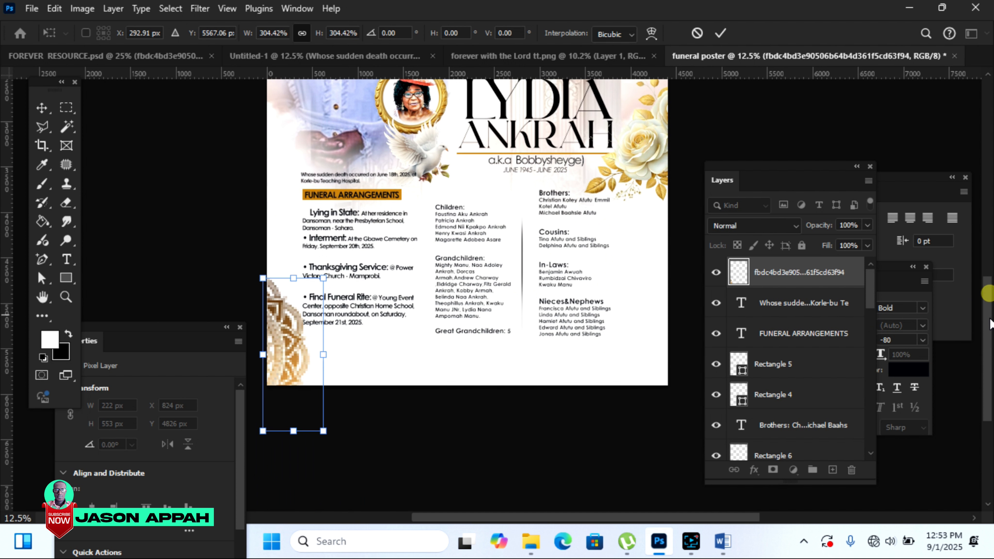
Step: Drag the page-curl graphic from FOREVER RESOURCE.psd into the funeral poster
drag(332, 256, 332, 212)
click(344, 56)
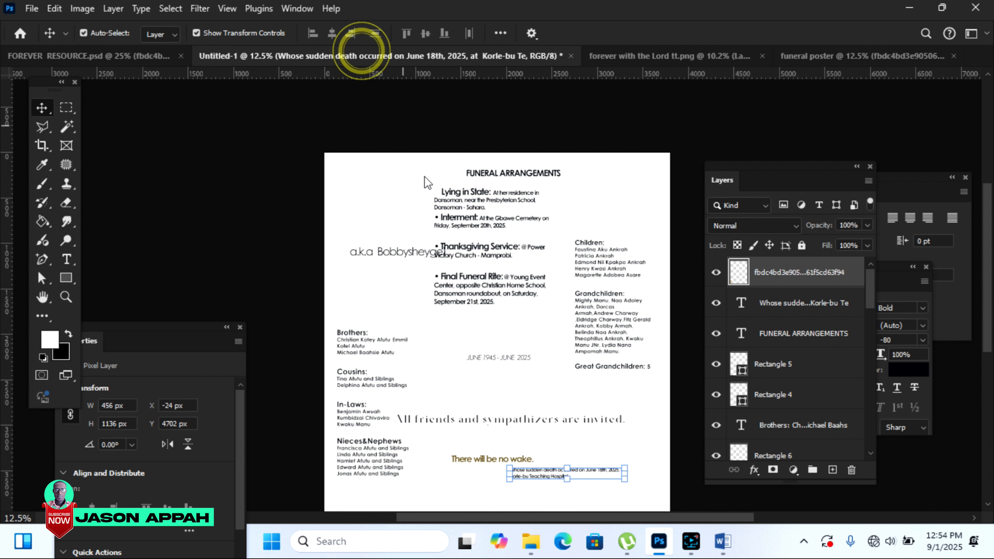
click(133, 59)
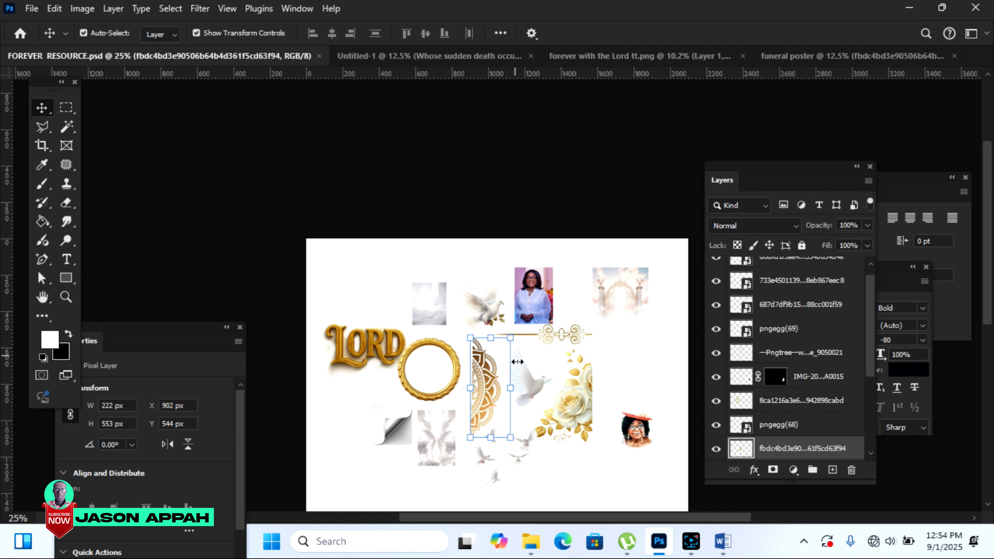
drag(394, 428, 766, 154)
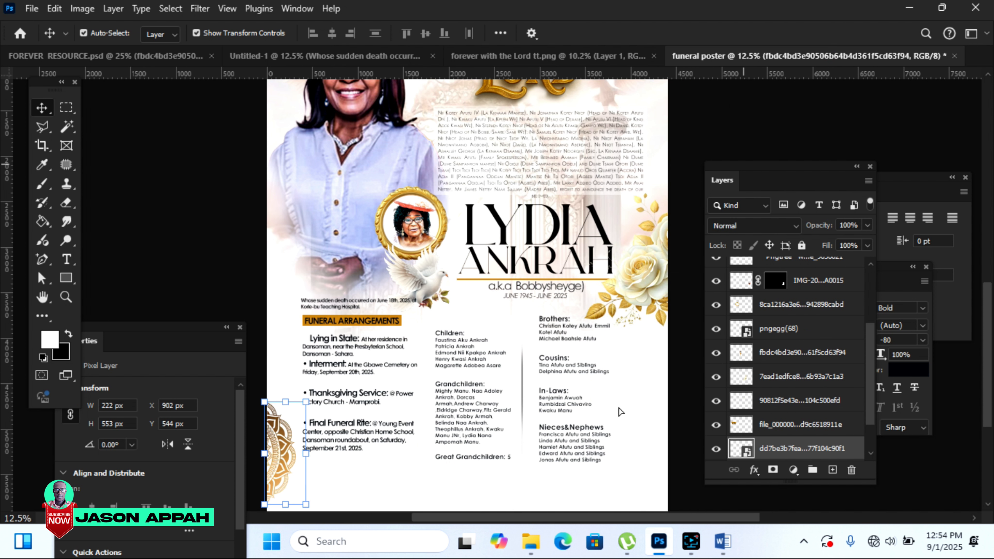
drag(619, 408, 619, 400)
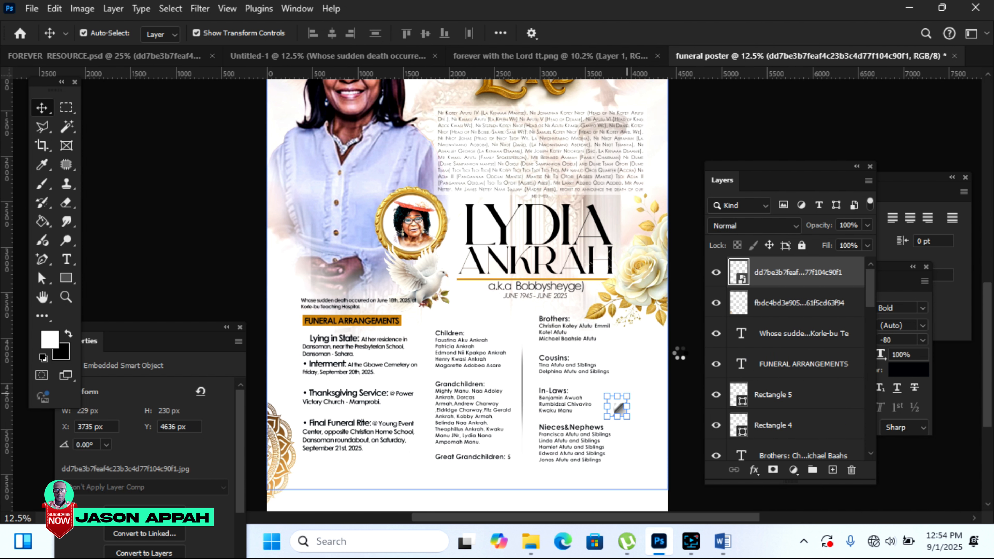
Step: Scale the page curl to 909 × 909 px and fit it in the bottom-right corner
drag(627, 397, 676, 348)
drag(648, 382, 623, 476)
scroll(985, 333, down, 5)
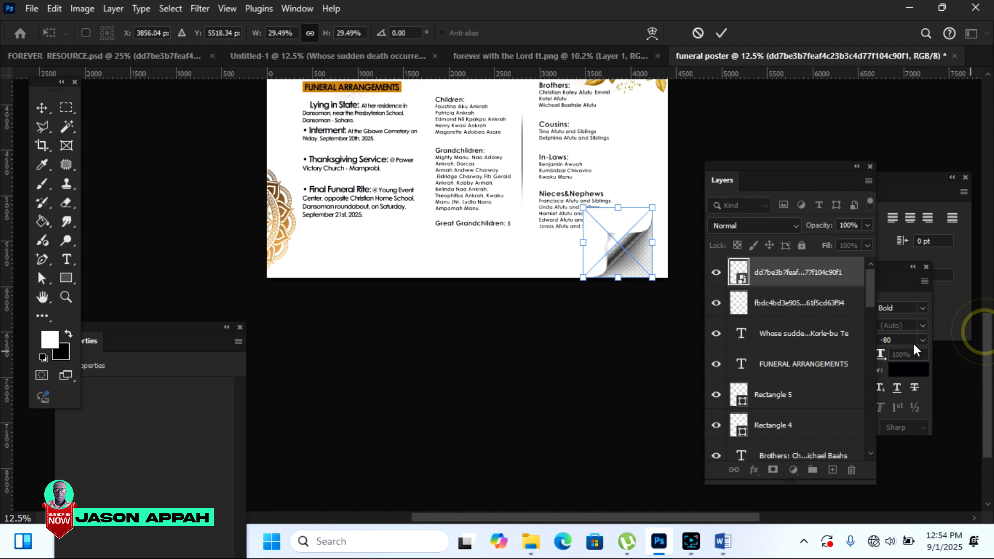
drag(616, 243, 637, 244)
drag(600, 209, 590, 195)
drag(625, 246, 621, 244)
click(721, 33)
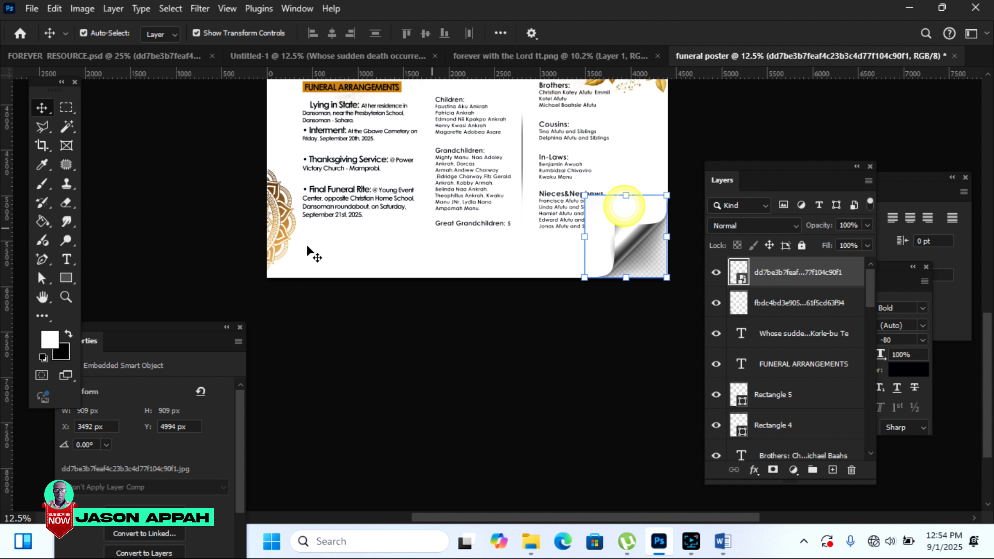
right_click(779, 278)
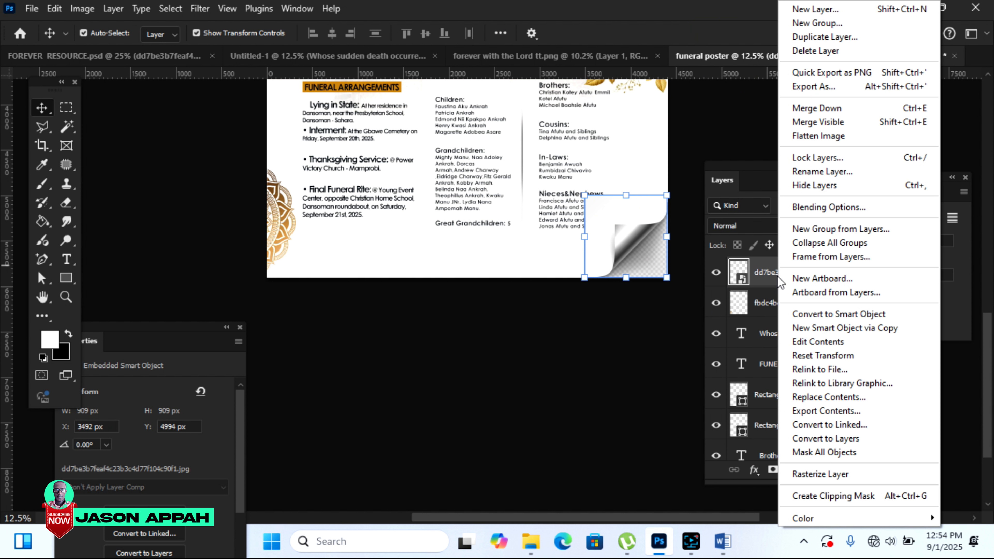
Step: Rasterize the page curl and erase its white area covering the Nieces&Nephews names
click(816, 473)
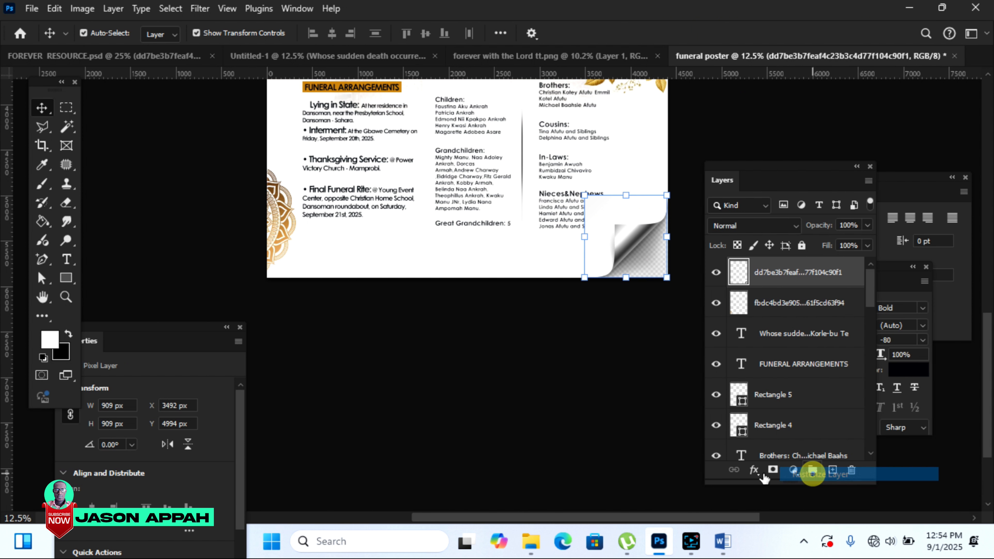
click(68, 204)
mouse_move(645, 175)
mouse_down()
mouse_move(583, 200)
mouse_move(577, 231)
mouse_move(581, 199)
mouse_move(659, 178)
mouse_move(579, 231)
mouse_move(583, 244)
mouse_move(584, 204)
mouse_move(588, 222)
mouse_move(589, 211)
mouse_up()
key(bracketleft)
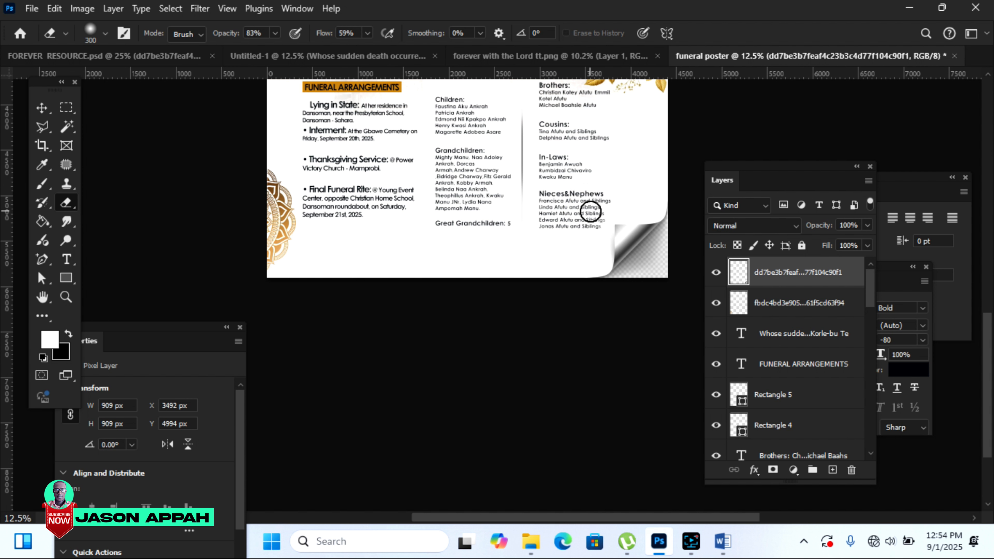
drag(626, 202, 593, 239)
drag(646, 201, 597, 225)
drag(544, 229, 529, 159)
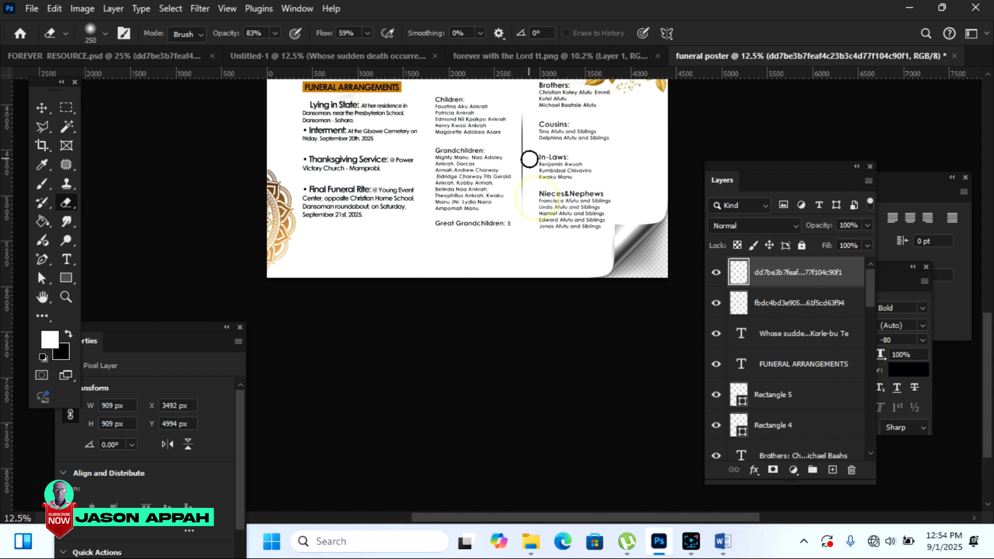
scroll(980, 341, up, 5)
scroll(468, 293, down, 2)
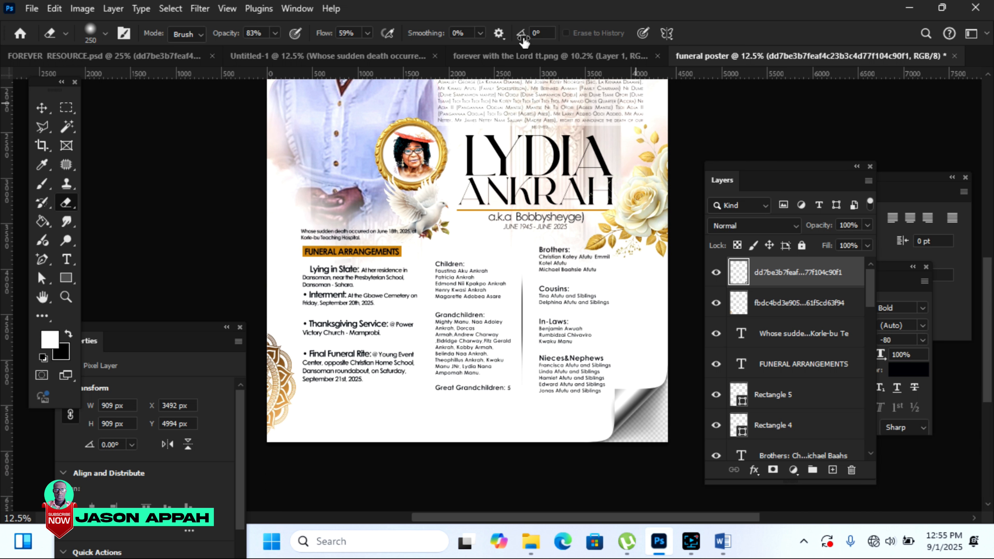
Step: Bring the gold divider from FOREVER RESOURCE.psd under the closing invitation line and enlarge it slightly
click(405, 56)
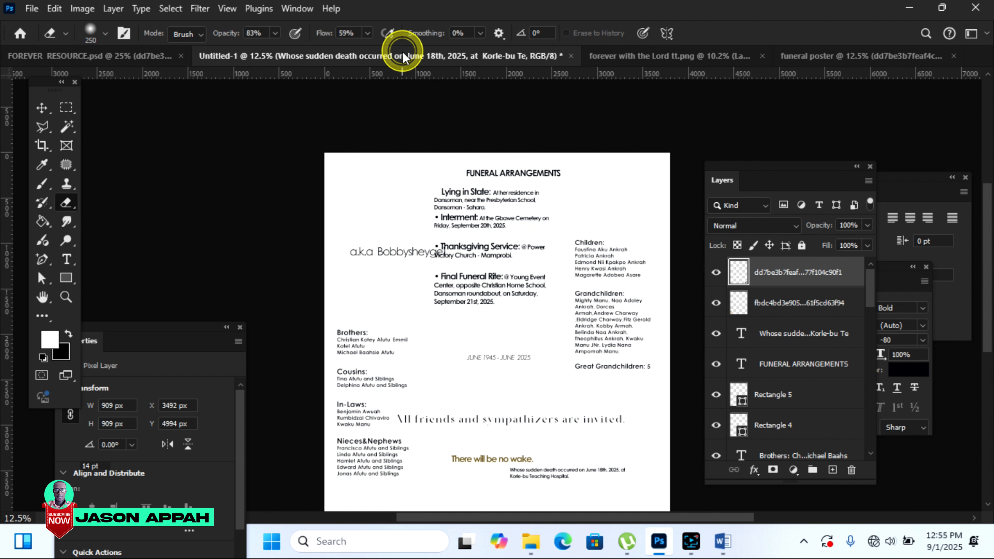
click(42, 107)
drag(553, 423, 555, 423)
drag(621, 391, 540, 59)
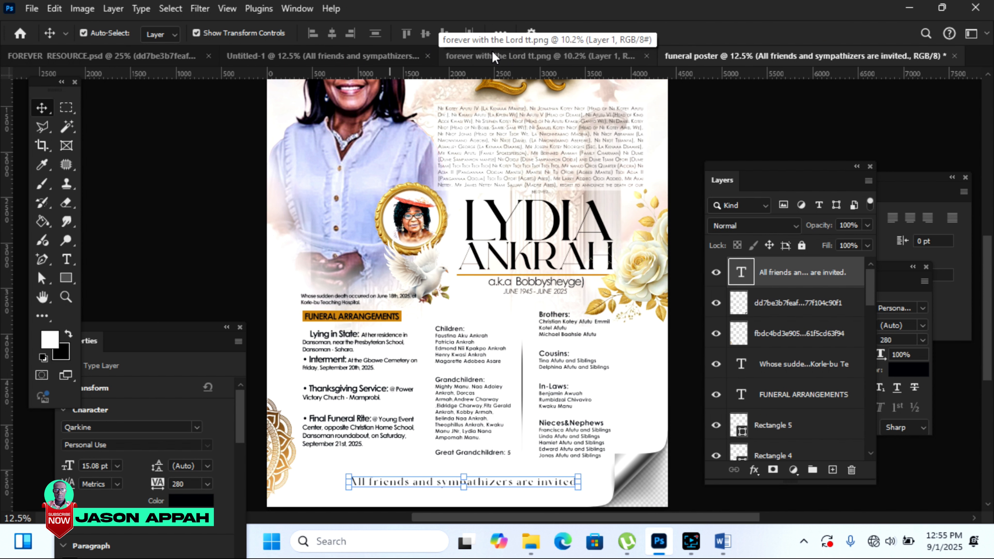
drag(298, 60, 579, 216)
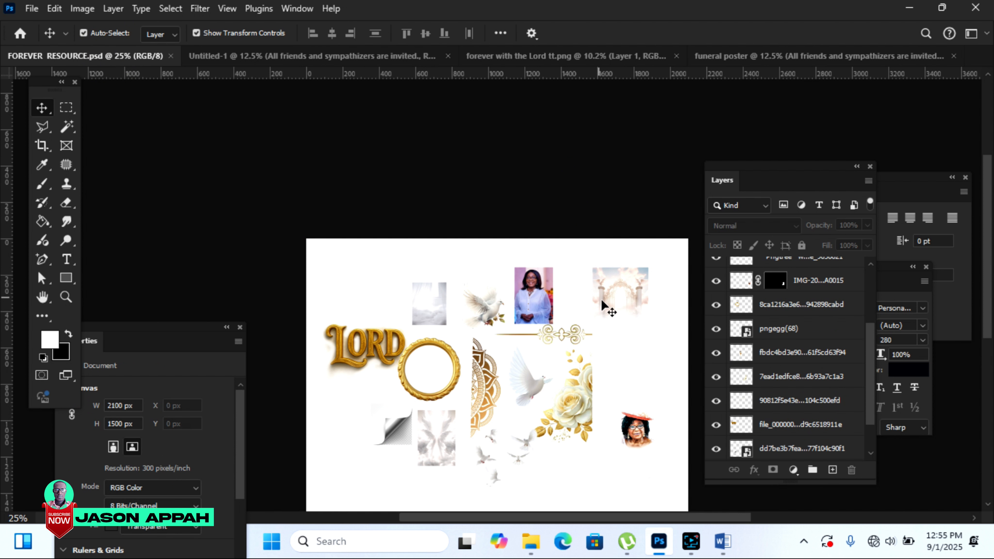
click(562, 334)
drag(569, 337, 489, 502)
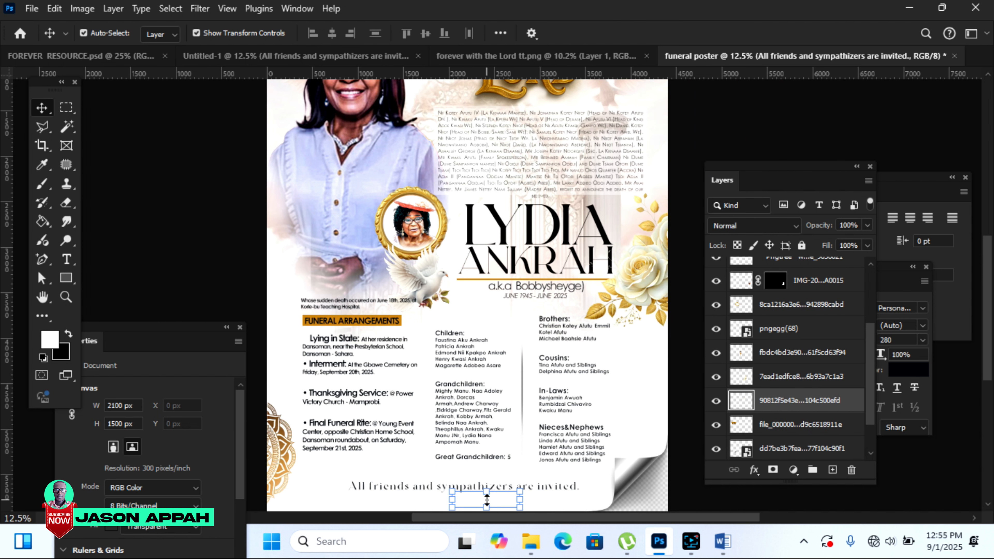
scroll(980, 282, down, 3)
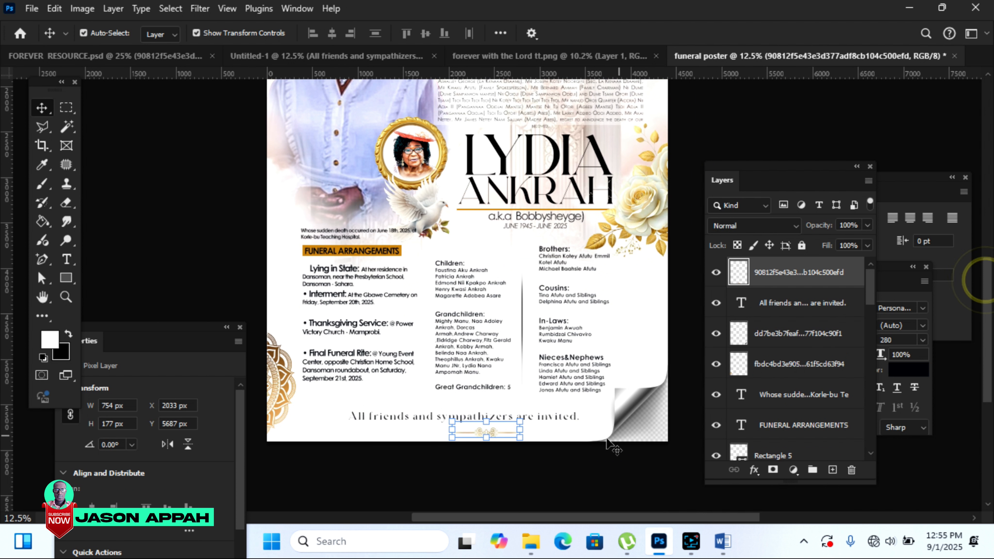
drag(485, 433, 411, 411)
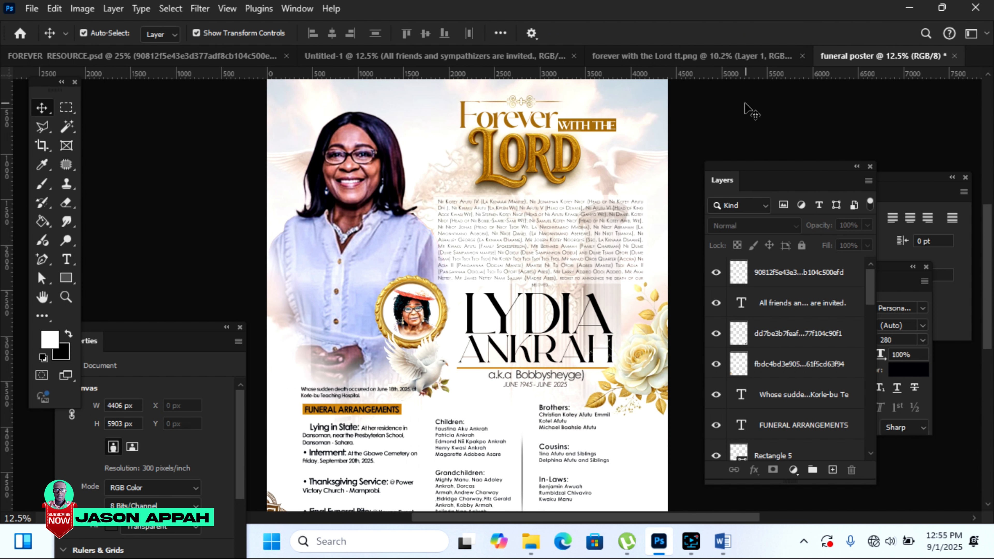
Step: Raise the Vibrance of the woman's portrait photo
click(371, 227)
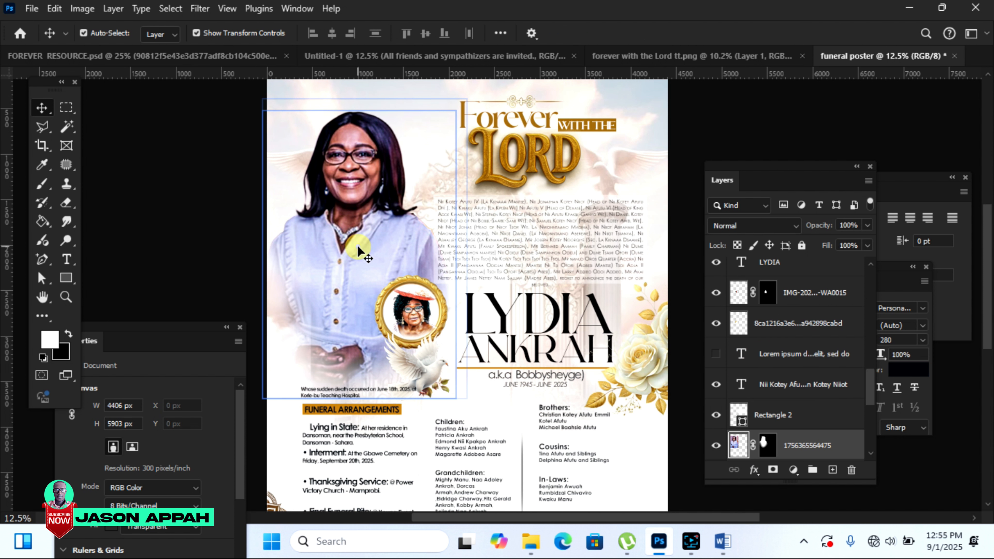
click(87, 11)
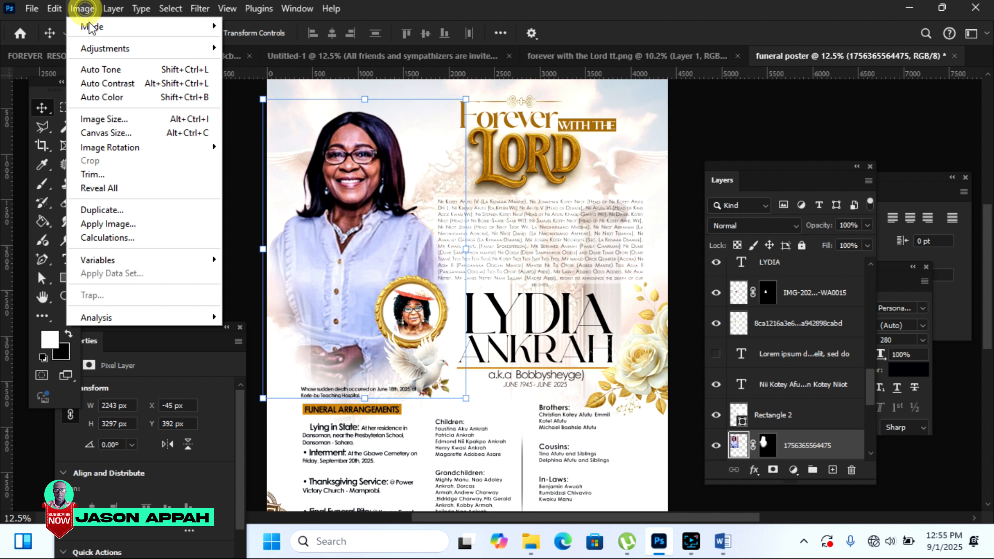
mouse_move(94, 48)
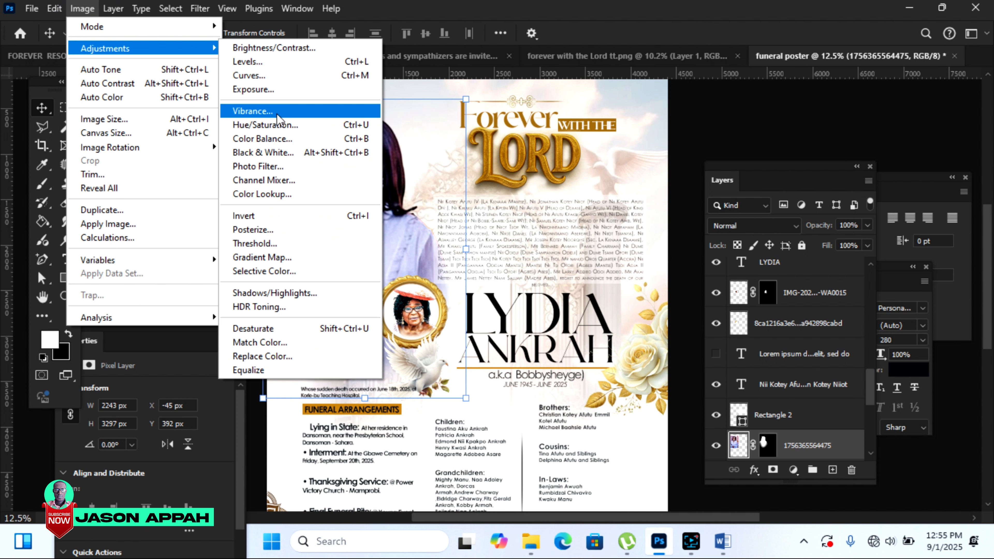
click(274, 111)
drag(726, 154, 754, 161)
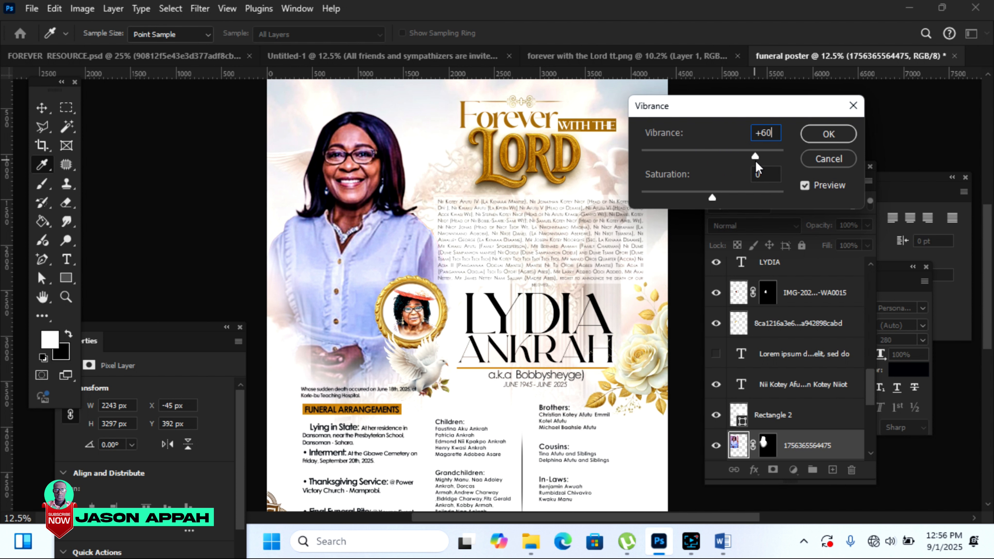
click(829, 133)
key(v)
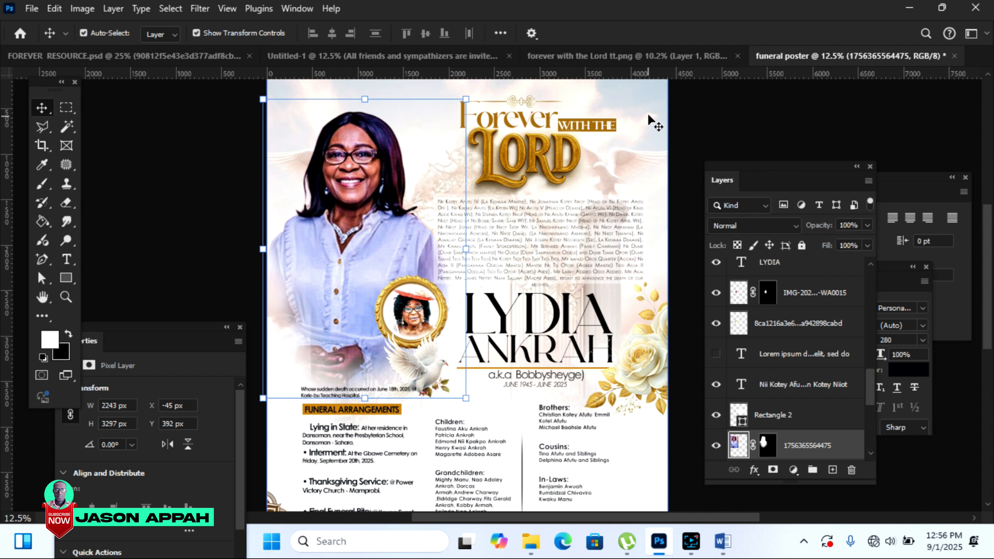
Step: Boost the poster background to Vibrance +61 and Saturation +19
click(649, 122)
click(82, 8)
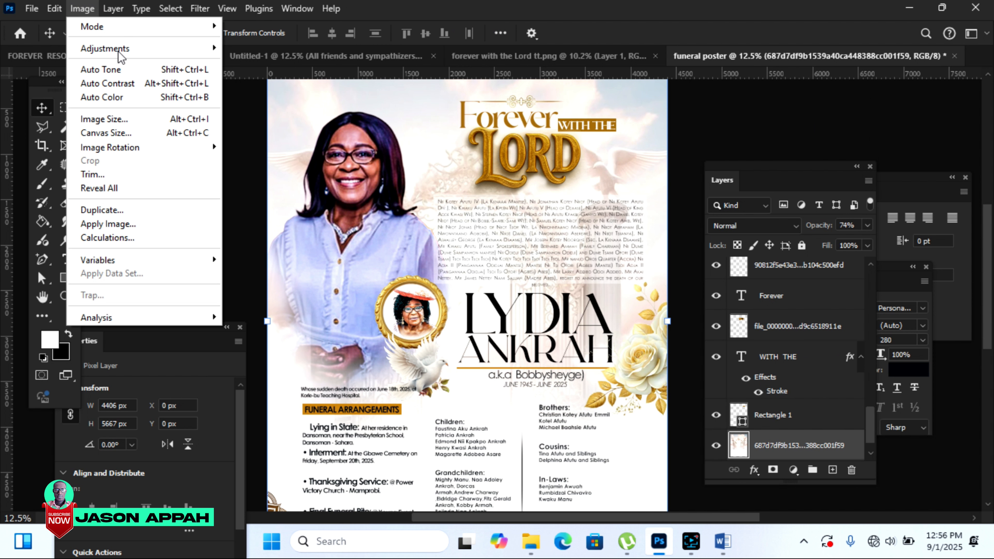
click(200, 48)
click(269, 111)
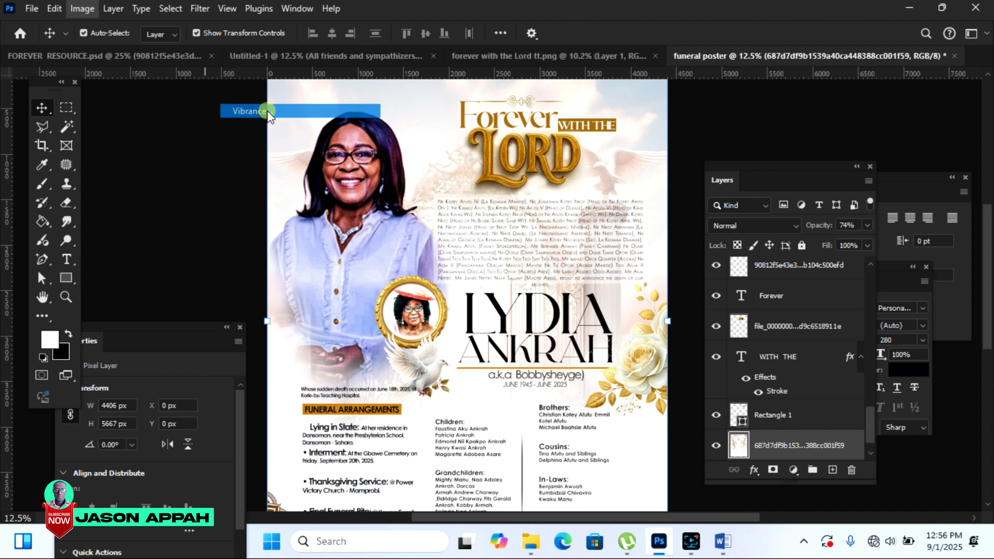
mouse_move(757, 153)
mouse_down()
mouse_move(775, 162)
mouse_move(756, 156)
mouse_up()
drag(714, 197, 726, 201)
click(828, 133)
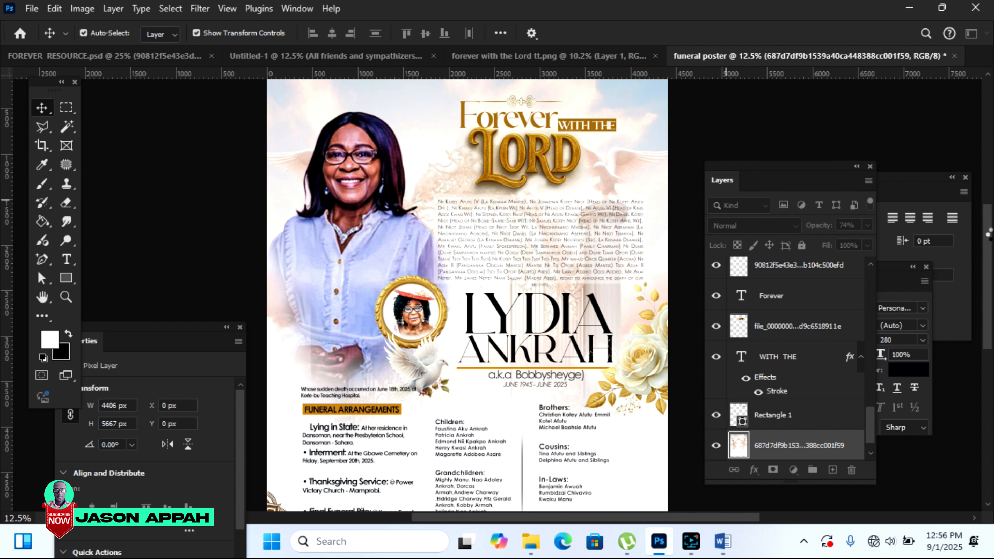
scroll(467, 294, down, 3)
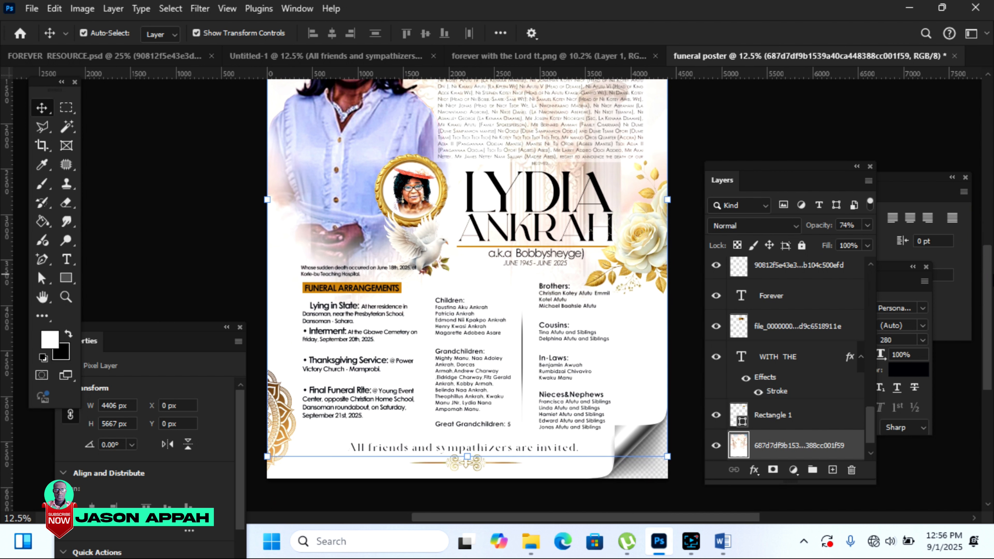
Step: Scroll back up, fit the entire poster on screen with Ctrl+0, and deselect the background layer
scroll(468, 274, up, 3)
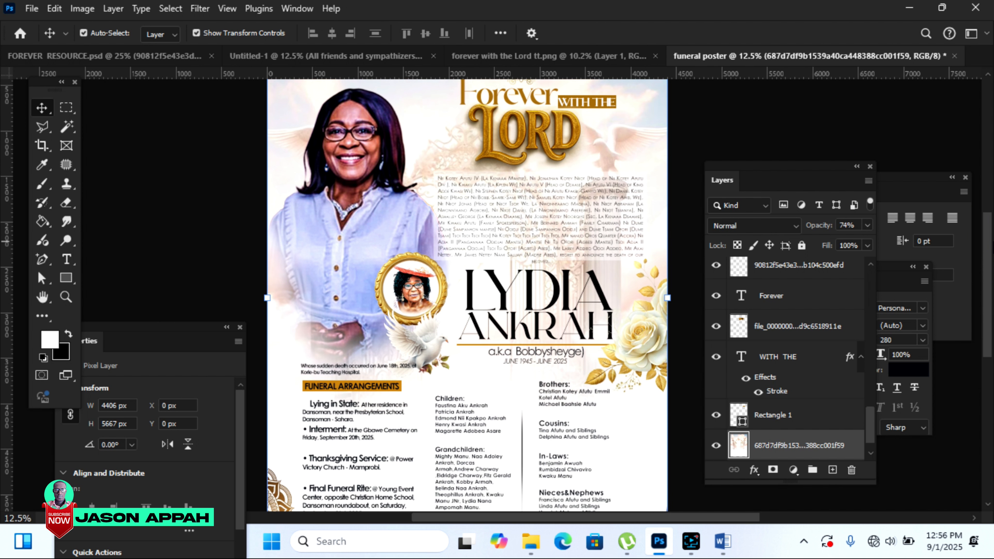
scroll(989, 260, up, 2)
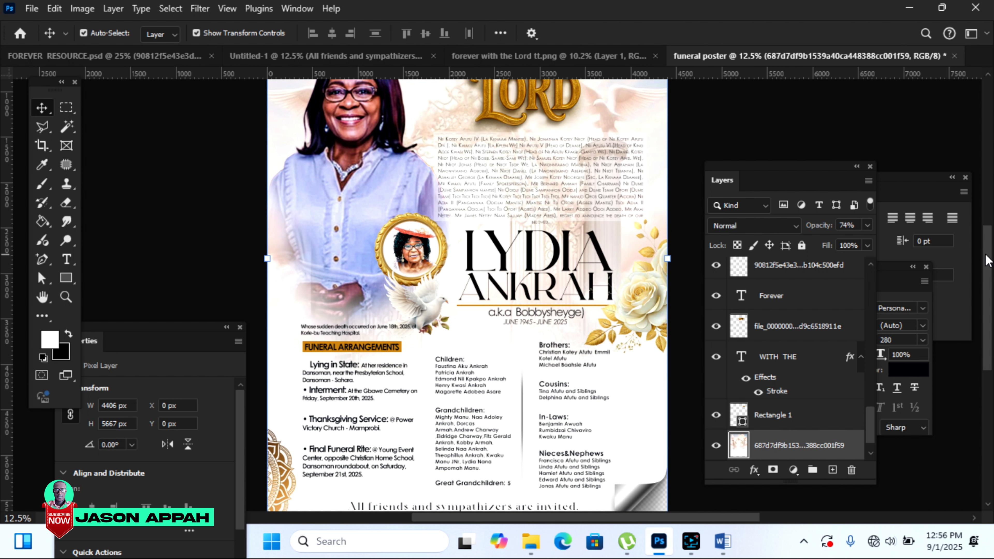
key(ctrl+0)
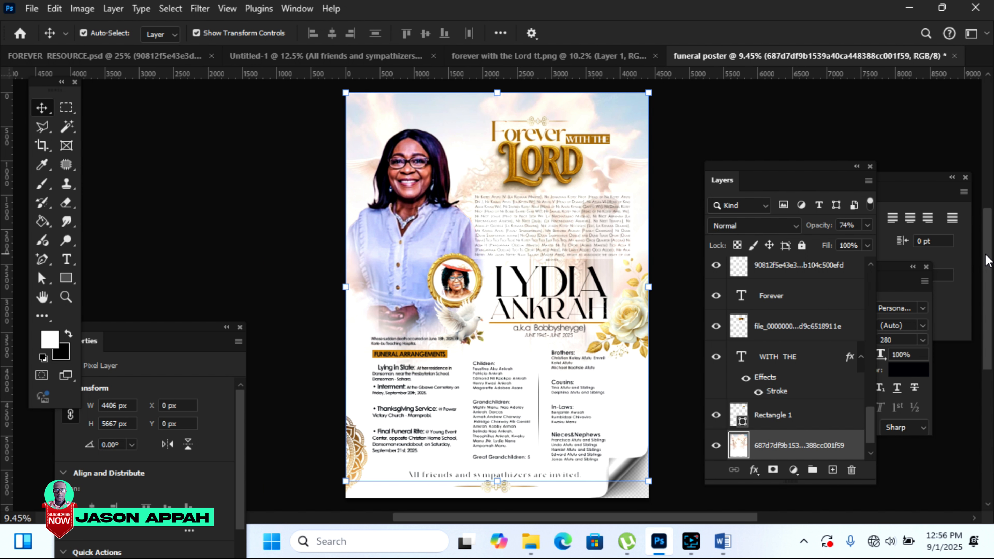
click(721, 133)
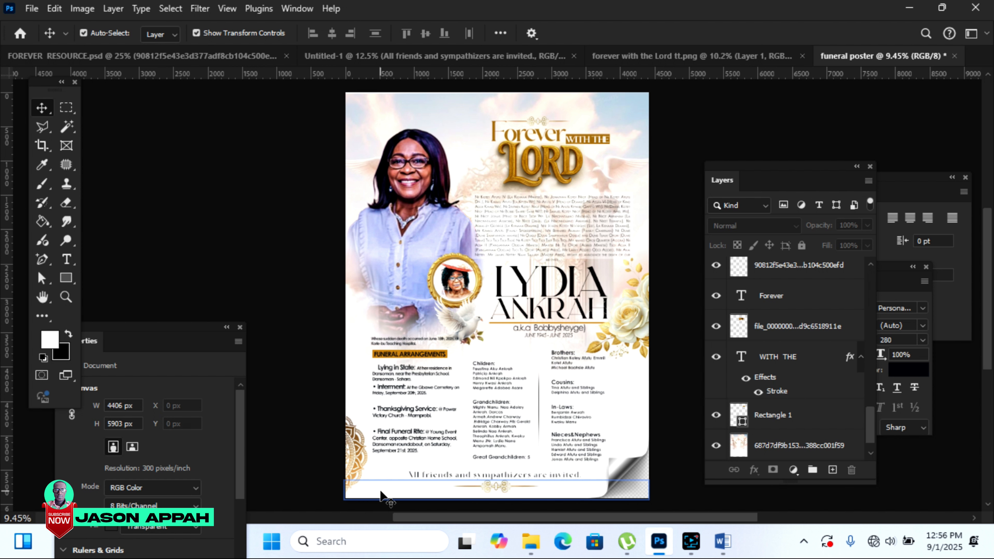
Step: Bring the single dove from FOREVER RESOURCE.psd and place it near the 'Forever with the Lord' title
click(489, 59)
click(177, 56)
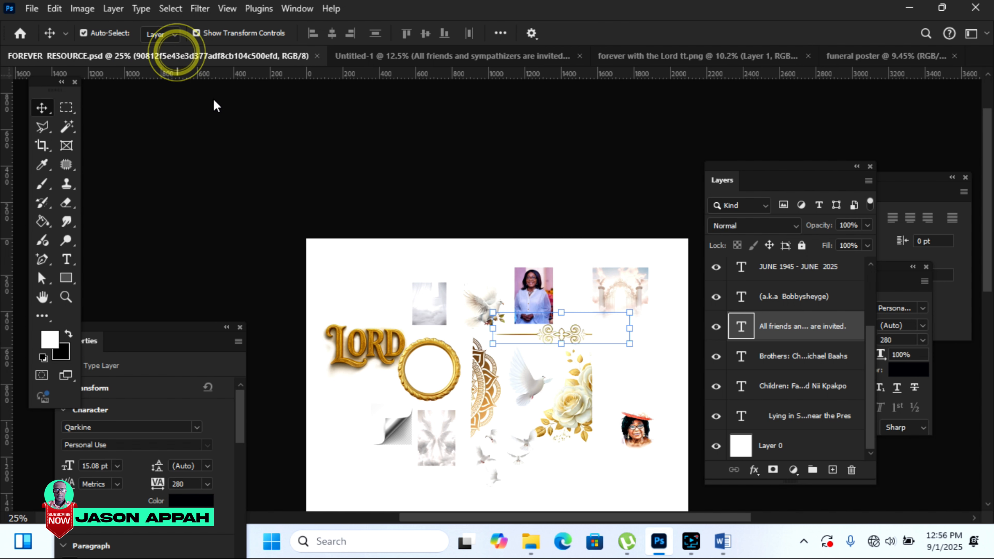
drag(535, 386, 602, 299)
drag(861, 109, 874, 56)
drag(552, 207, 479, 160)
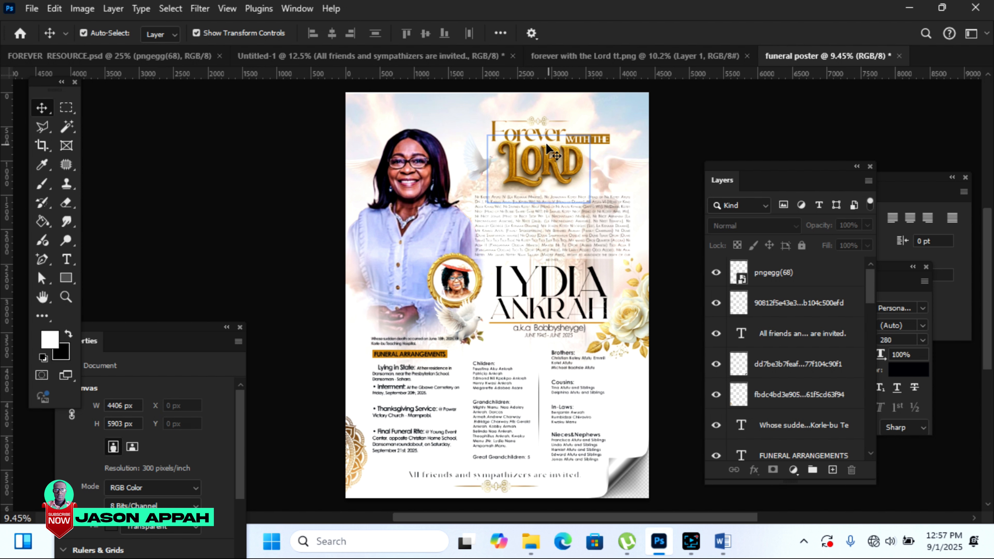
Step: Scale the word 'Forever' up to about 113.66%
click(529, 137)
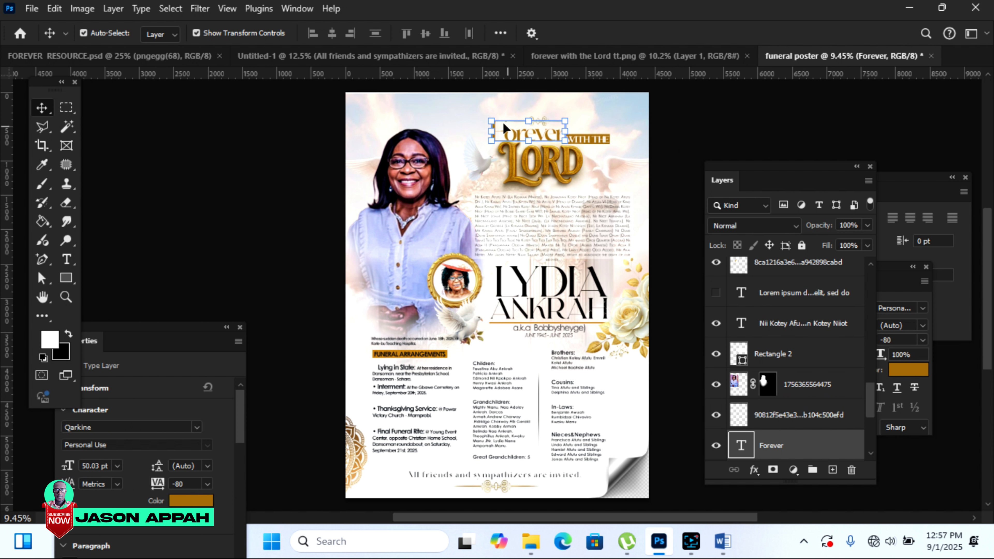
click(485, 118)
drag(485, 119, 476, 114)
click(809, 161)
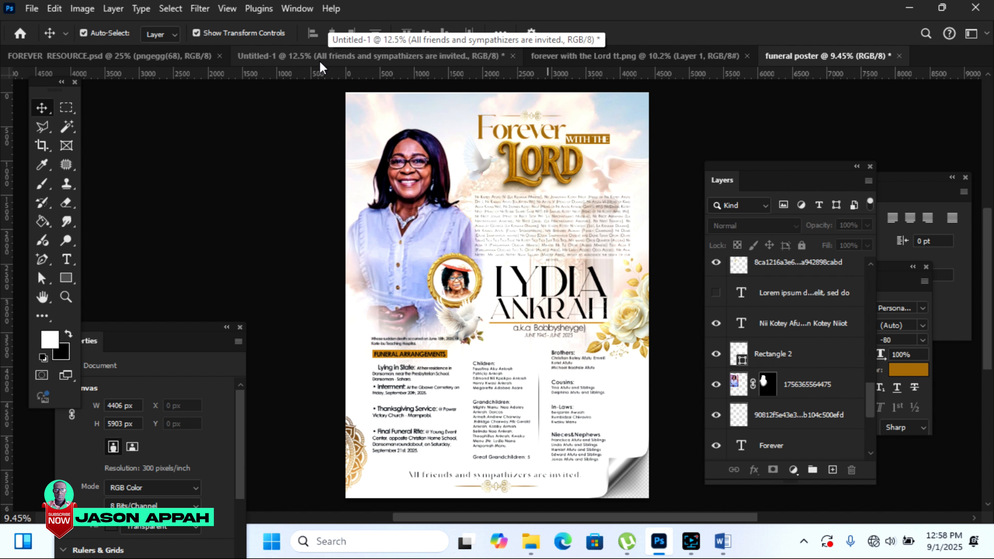
Step: Bring the flock of doves from the resource file and stretch it across the poster's top
click(207, 59)
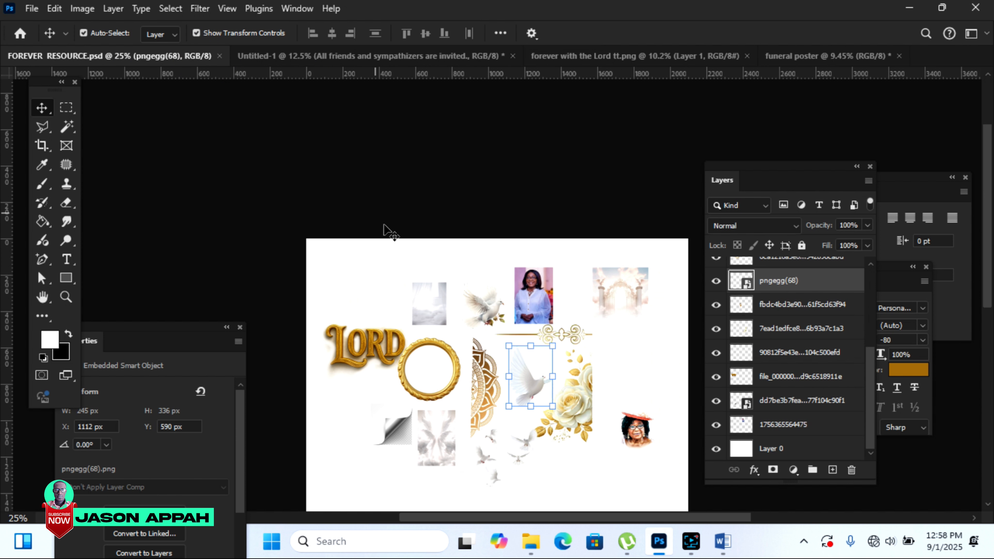
drag(517, 455, 515, 96)
drag(427, 174, 493, 111)
drag(494, 196, 579, 273)
click(637, 231)
drag(450, 191, 507, 171)
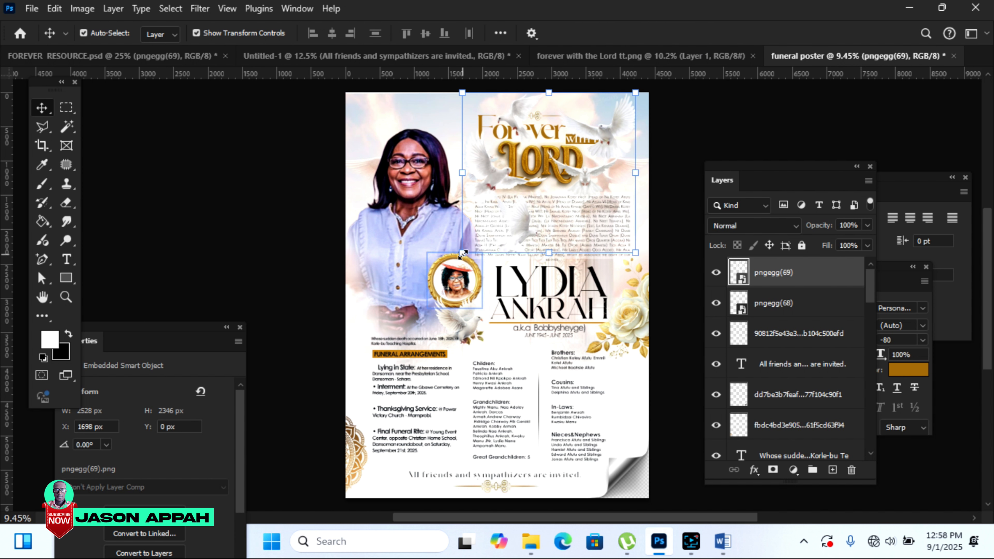
drag(462, 255, 344, 337)
drag(571, 123, 586, 143)
click(721, 33)
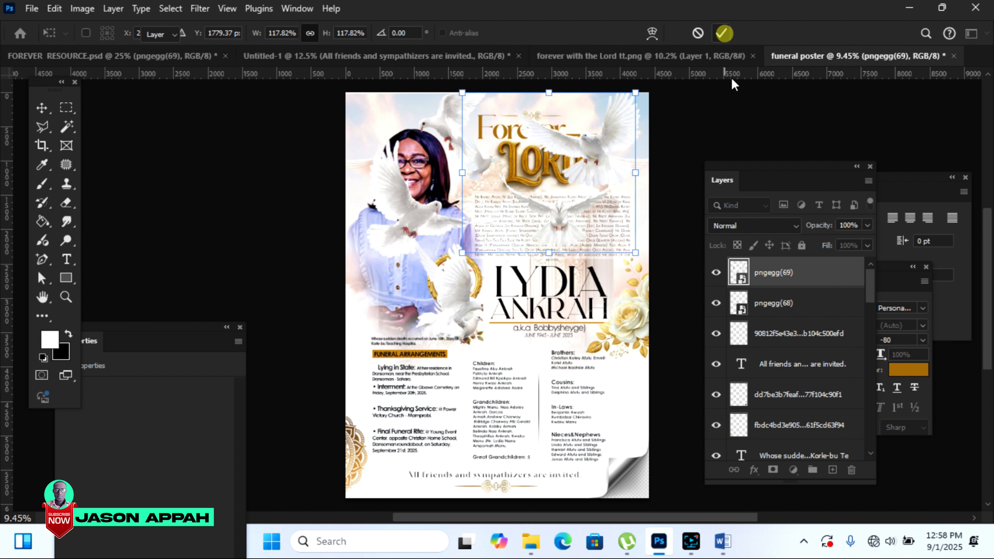
Step: Rasterize the doves layer and move it directly above the WITH THE text layer
right_click(783, 273)
click(826, 471)
drag(781, 271, 787, 373)
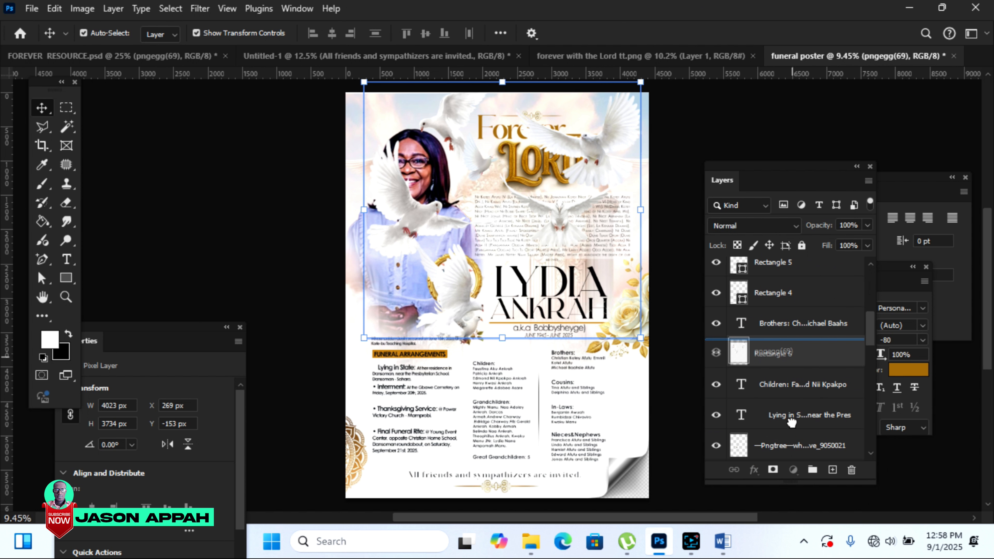
drag(798, 437, 800, 443)
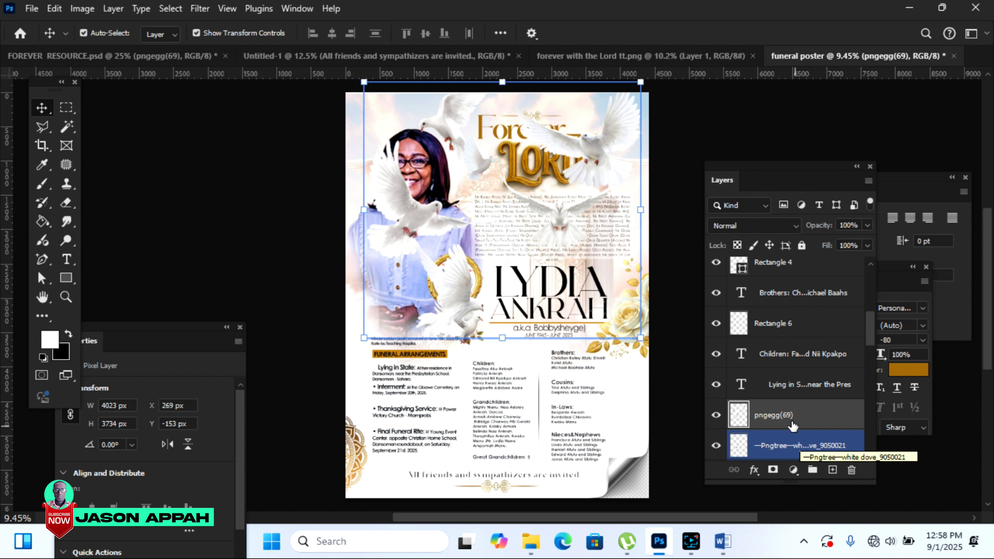
click(794, 354)
mouse_move(798, 414)
mouse_down()
mouse_move(814, 415)
mouse_move(802, 522)
mouse_move(810, 414)
mouse_move(814, 507)
mouse_move(814, 419)
mouse_up()
click(814, 418)
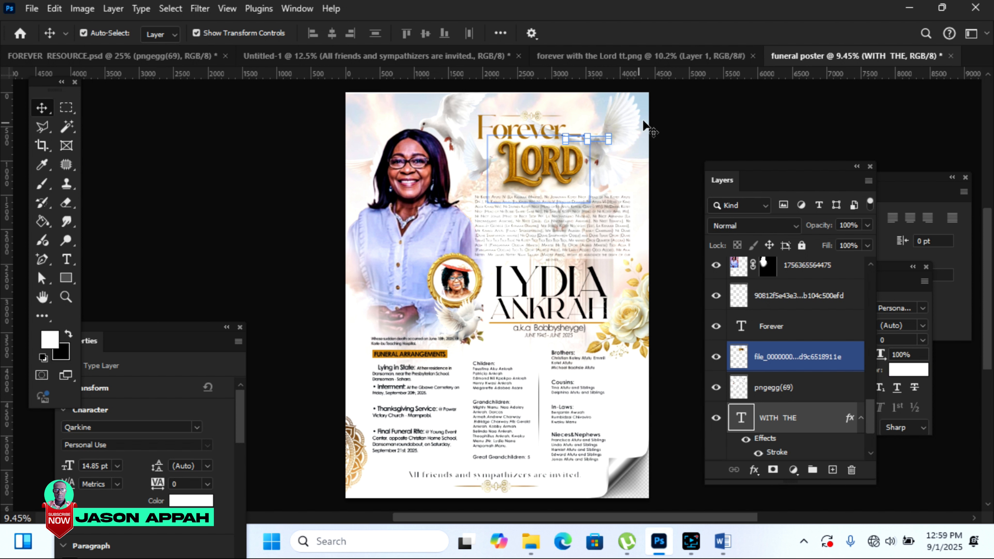
click(619, 124)
click(708, 126)
click(781, 388)
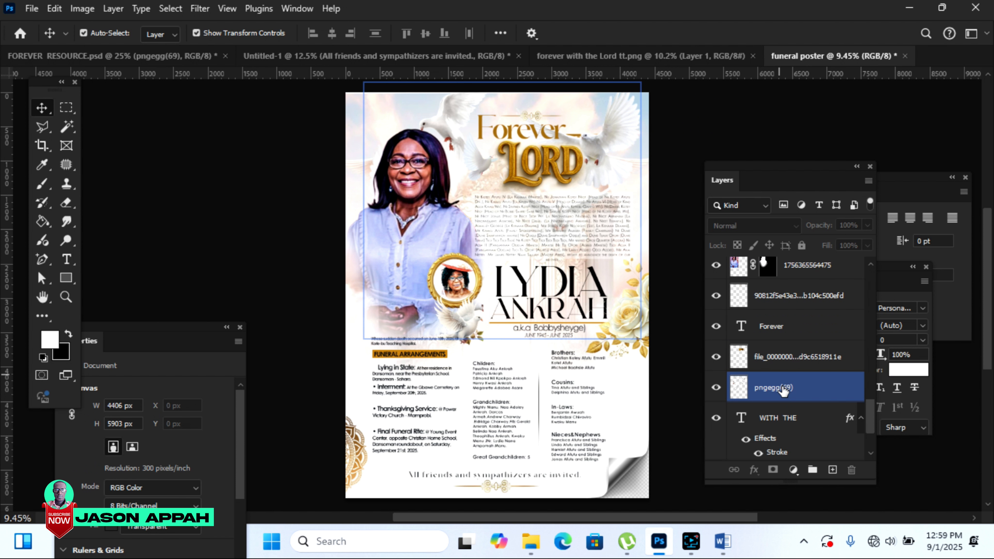
Step: Nudge the doves up and erase the stray dove at the top with an enlarged eraser brush
click(725, 266)
key(shift+Up)
key(shift+Up)
key(shift+Up)
key(shift+Up)
key(shift+Up)
key(shift+Up)
key(shift+Up)
key(shift+Up)
key(shift+Up)
key(shift+Up)
key(shift+Up)
key(shift+Up)
key(shift+Up)
key(shift+Up)
key(shift+Up)
key(shift+Up)
key(shift+Up)
key(shift+Up)
key(shift+Up)
key(shift+Up)
key(shift+Up)
key(shift+Up)
key(shift+Up)
key(shift+Up)
key(shift+Up)
key(shift+Up)
key(shift+Up)
key(shift+Up)
key(shift+Up)
key(shift+Up)
key(shift+Up)
key(shift+Up)
key(shift+Up)
key(shift+Up)
key(shift+Up)
key(shift+Up)
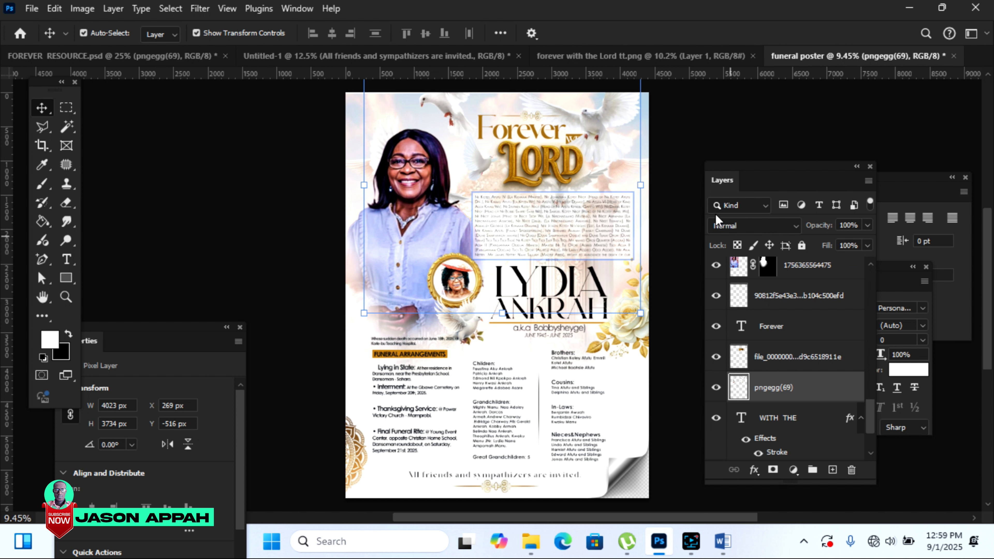
click(66, 202)
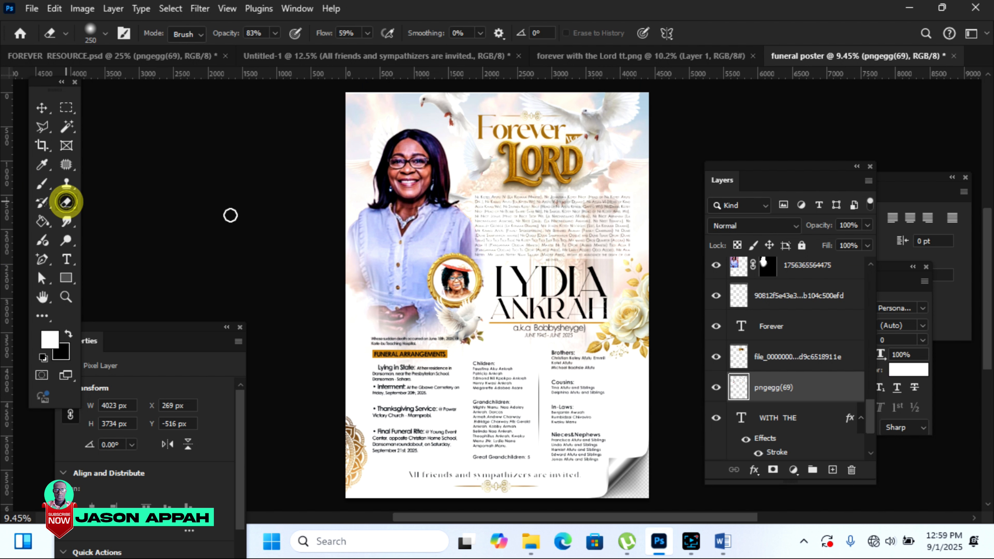
key(bracketright)
key(bracketright)
key(bracketright)
key(bracketright)
key(bracketright)
key(bracketright)
key(bracketright)
key(bracketright)
key(bracketright)
key(bracketright)
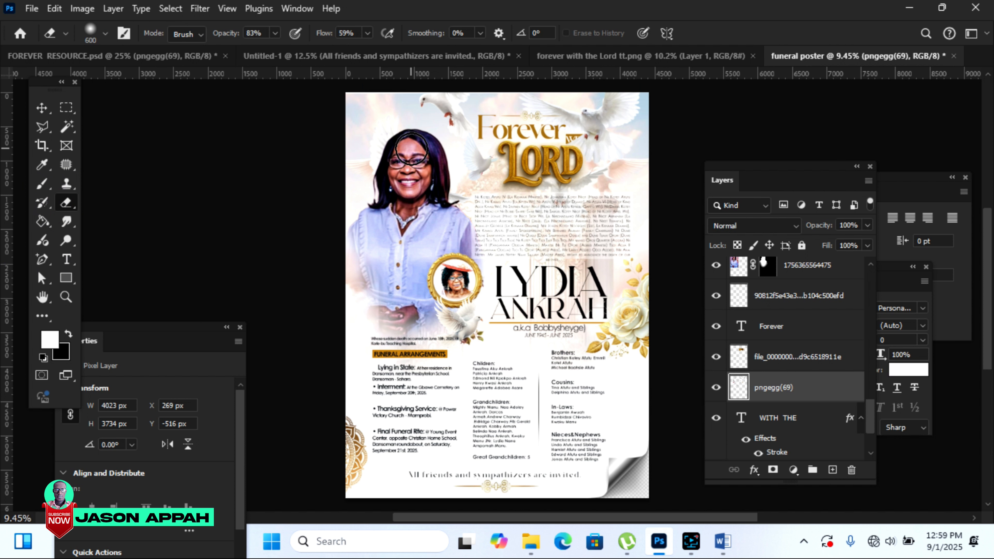
mouse_move(415, 115)
mouse_down()
mouse_move(444, 101)
mouse_move(438, 111)
mouse_up()
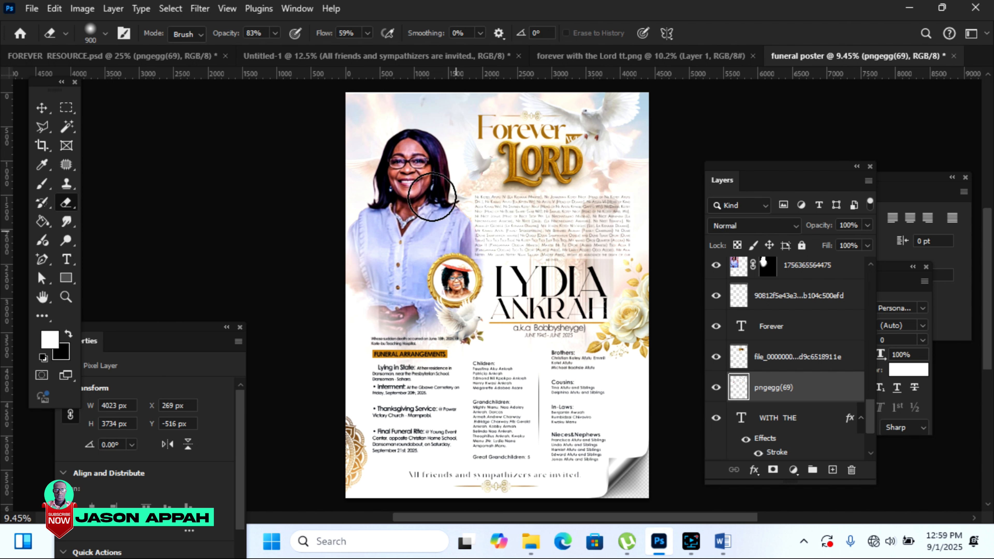
Step: Shrink the doves overlay to about 78% and shift it right around the title
click(39, 107)
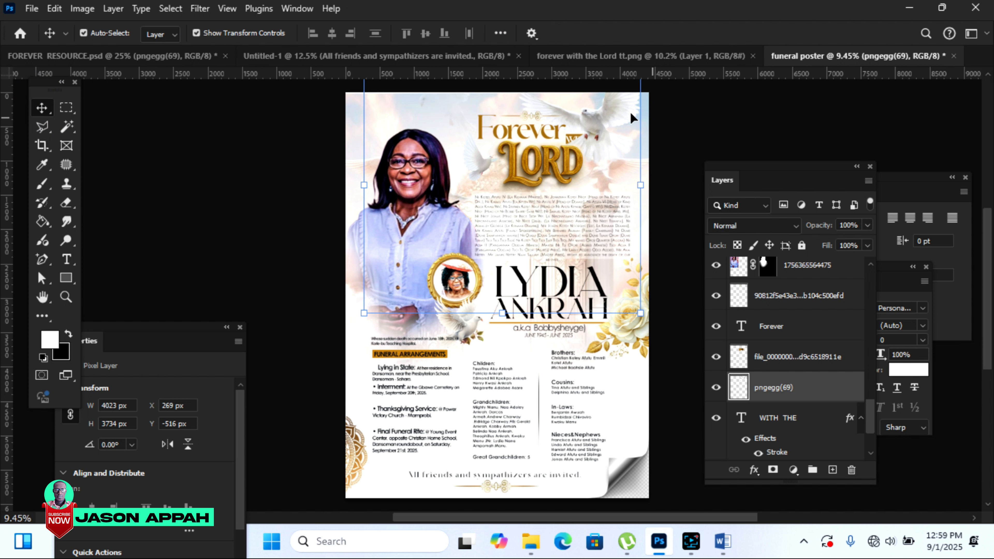
drag(596, 122, 616, 139)
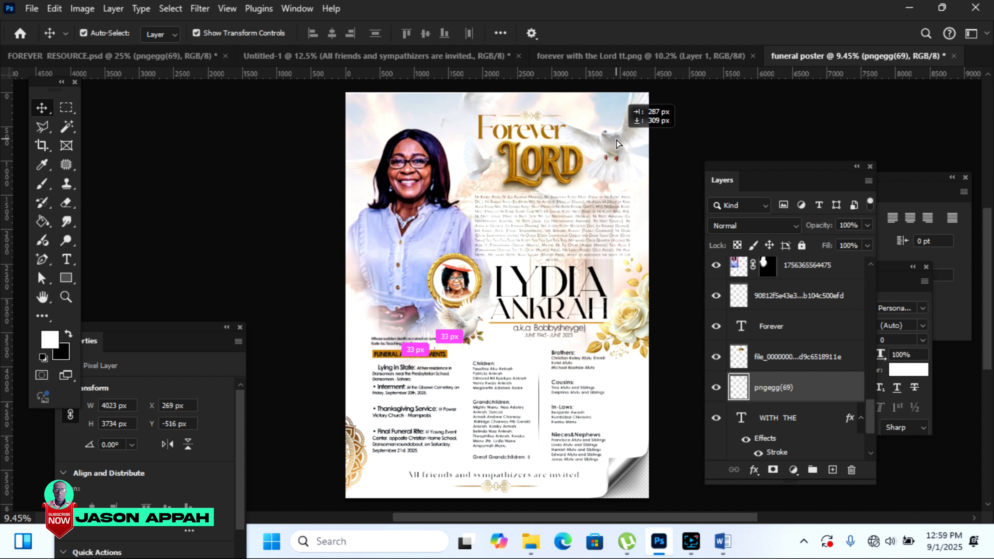
click(661, 336)
drag(661, 336, 599, 278)
drag(590, 119, 615, 119)
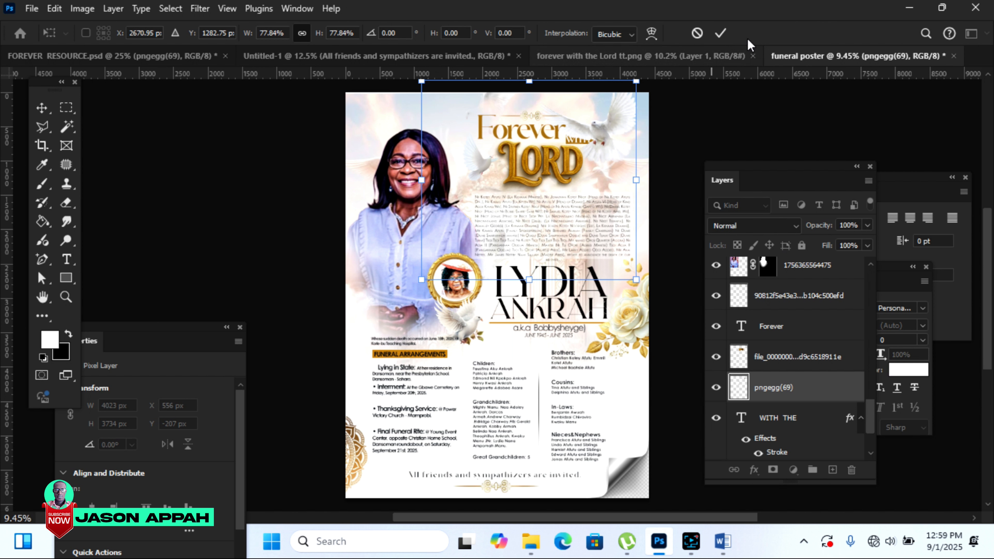
click(720, 32)
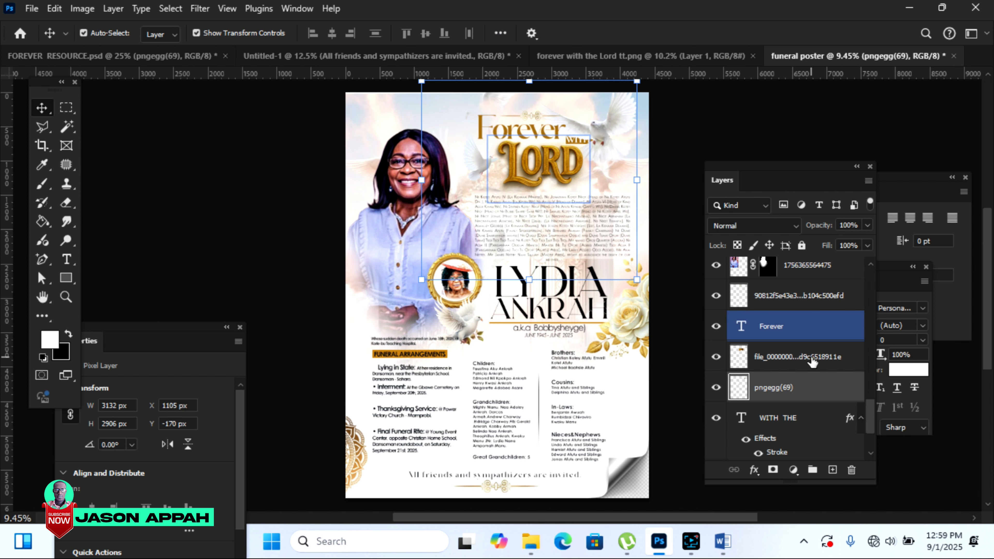
Step: Move the doves layer beneath WITH THE and rescale it to 84.41% framing the title
mouse_move(787, 386)
mouse_down()
mouse_move(801, 470)
mouse_move(794, 404)
mouse_up()
click(802, 414)
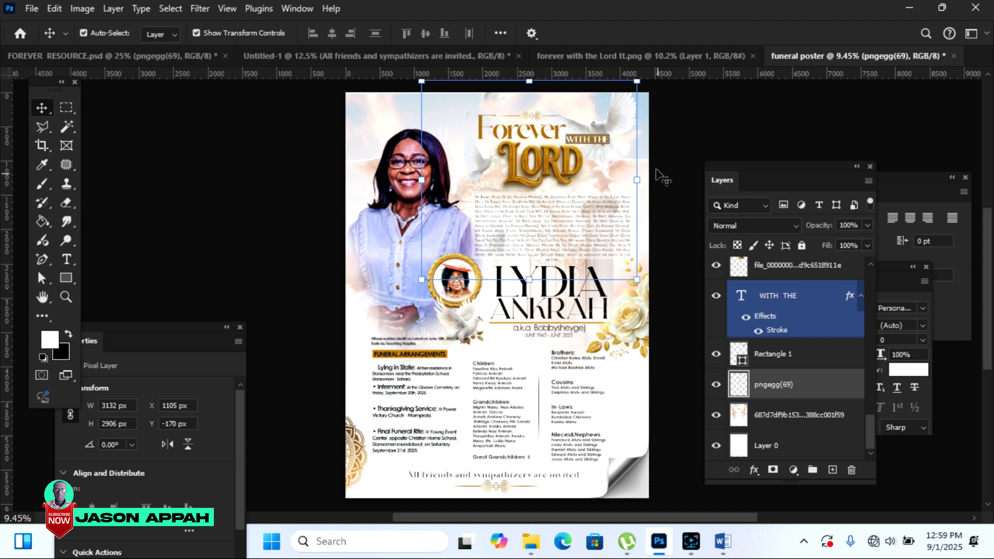
drag(422, 82, 455, 112)
drag(605, 162, 612, 127)
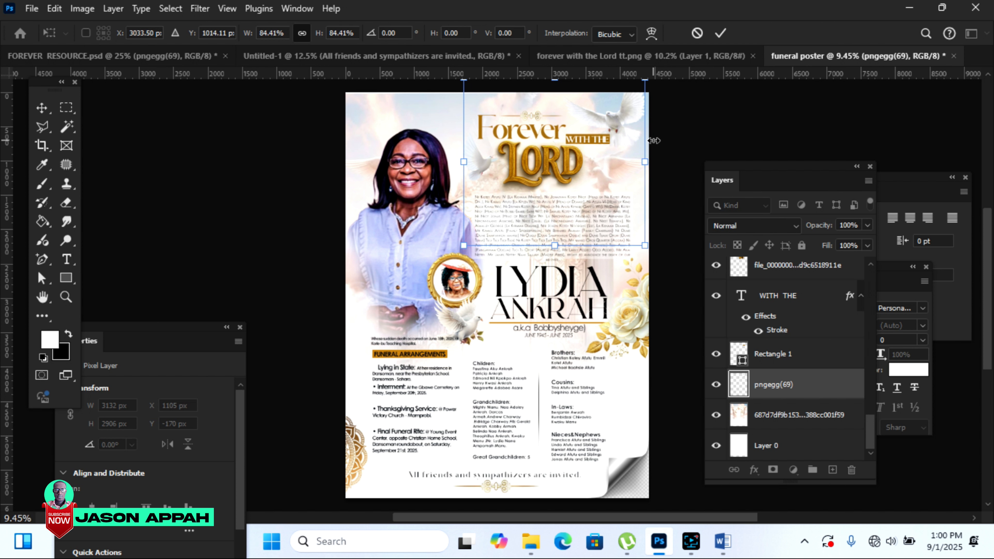
click(720, 33)
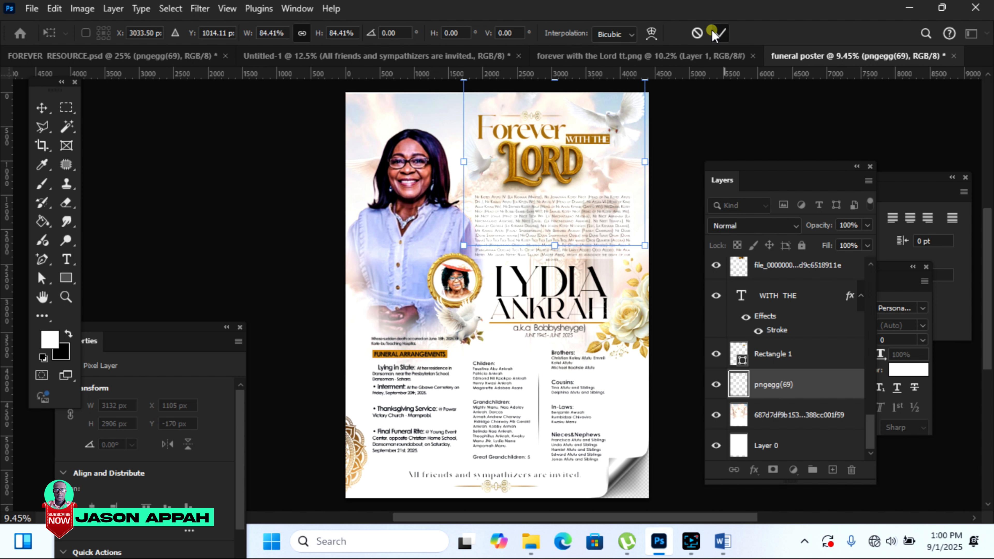
click(712, 119)
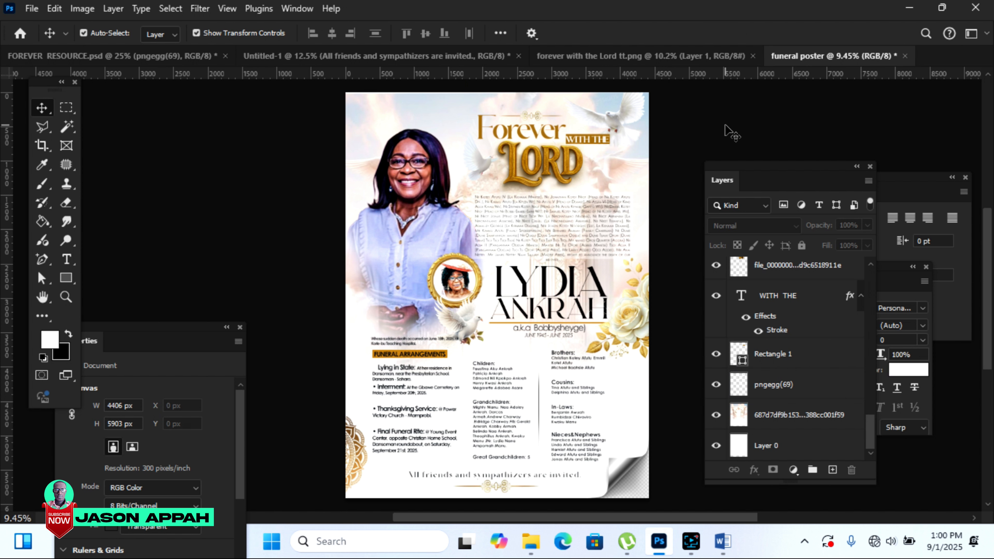
click(666, 383)
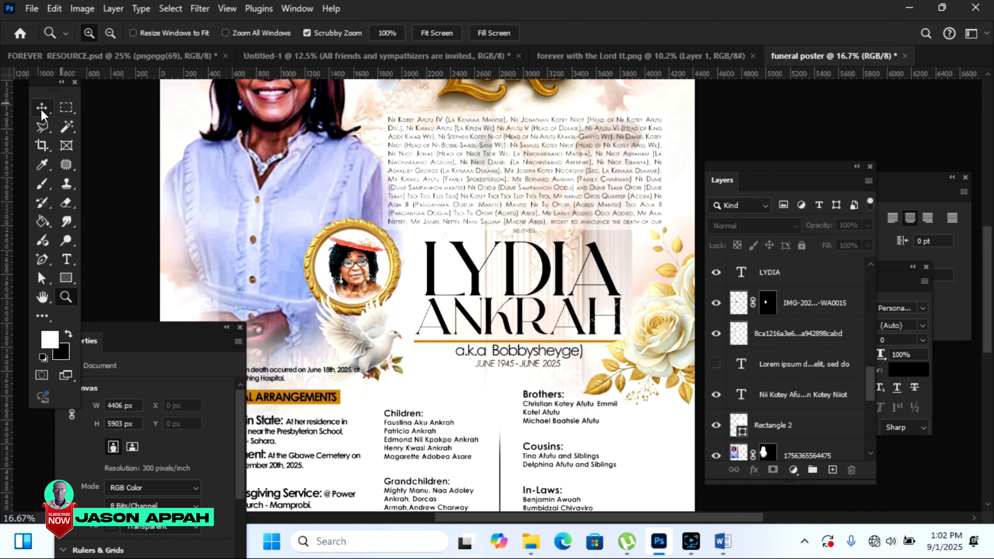
click(42, 108)
click(466, 263)
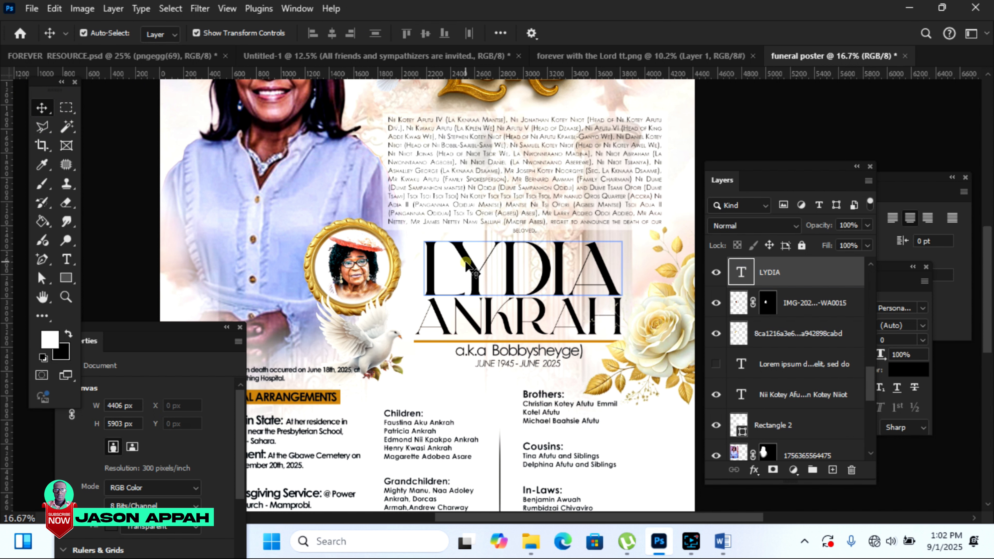
click(470, 266)
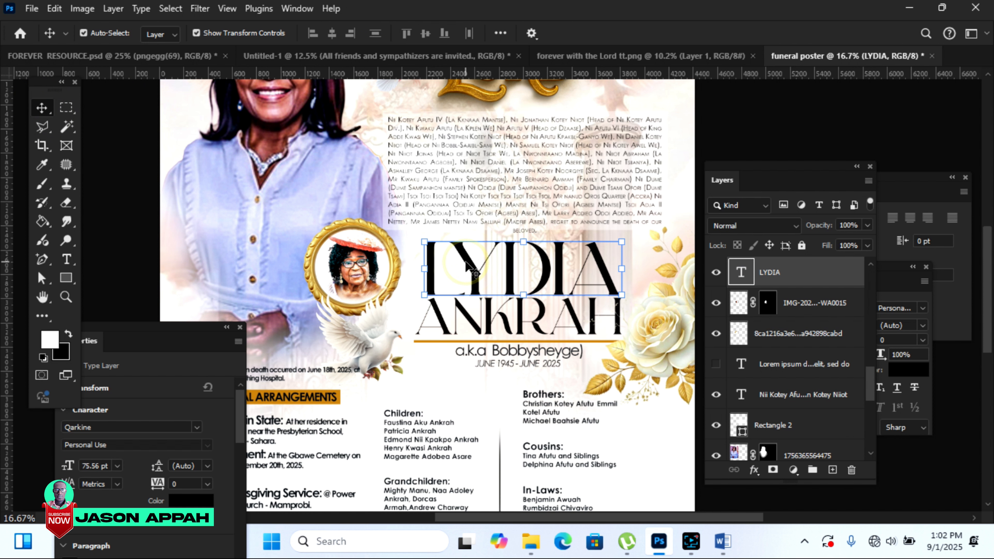
click(753, 470)
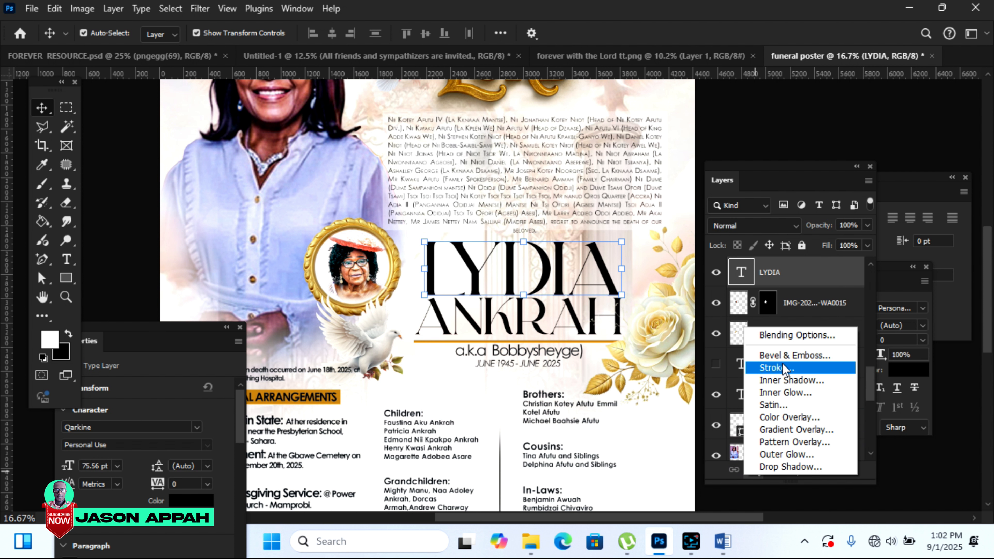
click(784, 368)
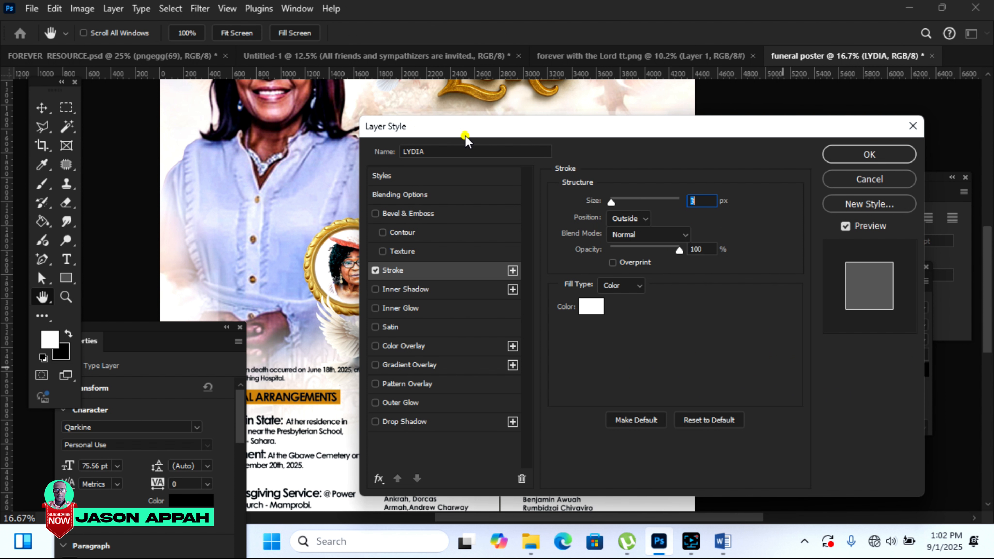
drag(466, 139, 706, 151)
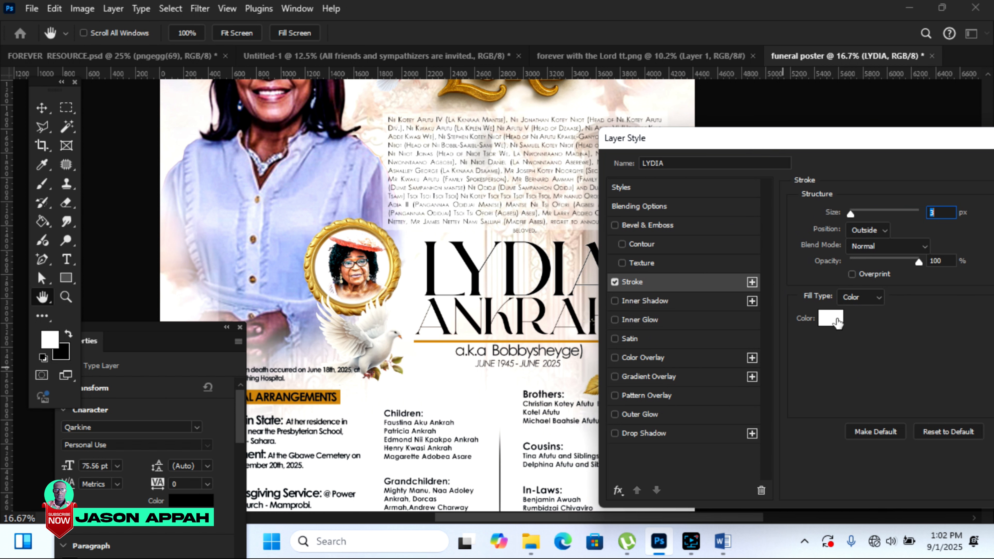
click(833, 319)
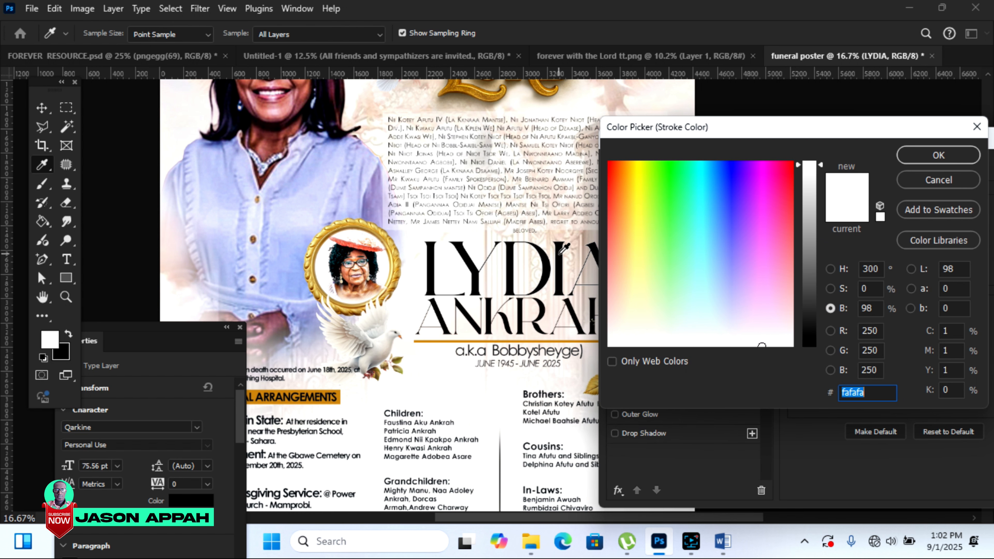
click(559, 253)
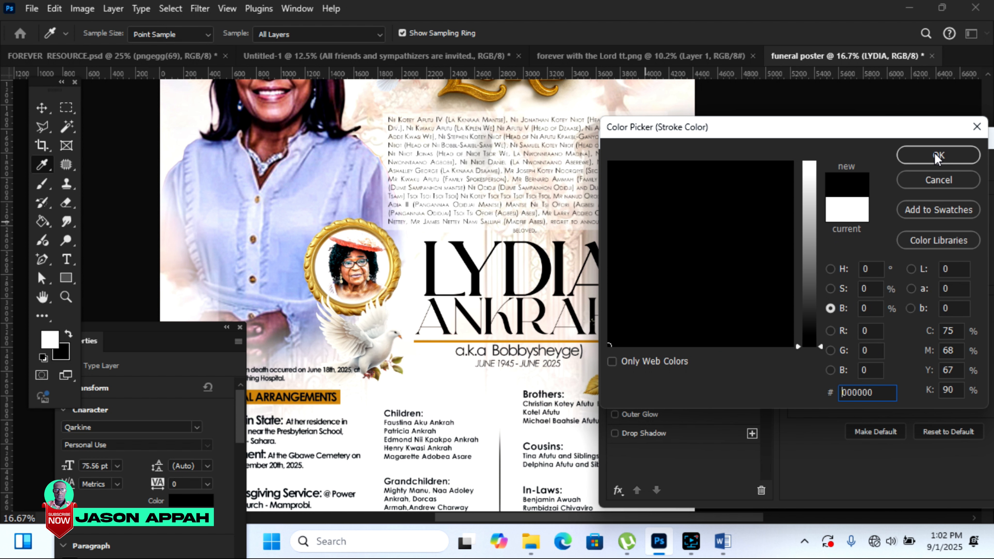
click(937, 156)
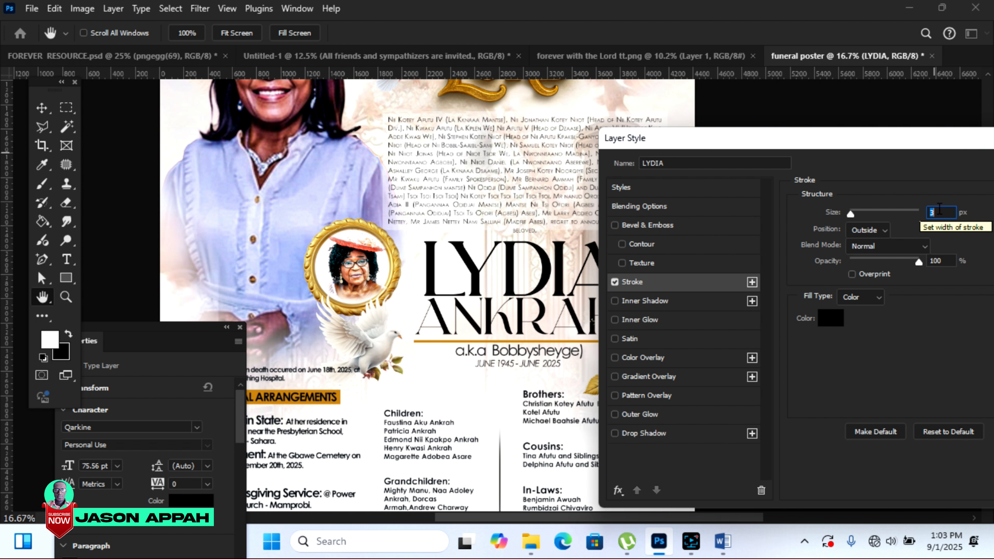
text(4)
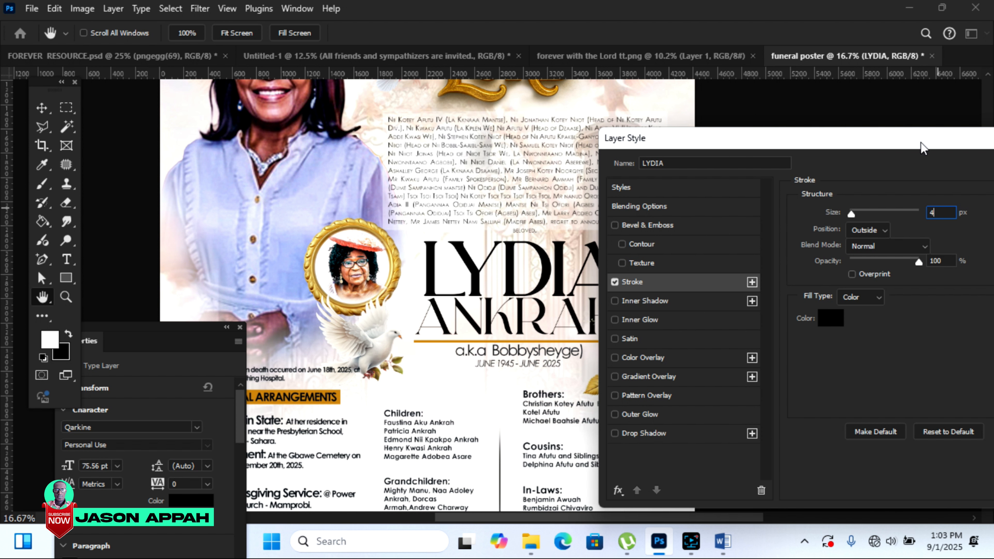
drag(921, 142, 847, 169)
click(936, 187)
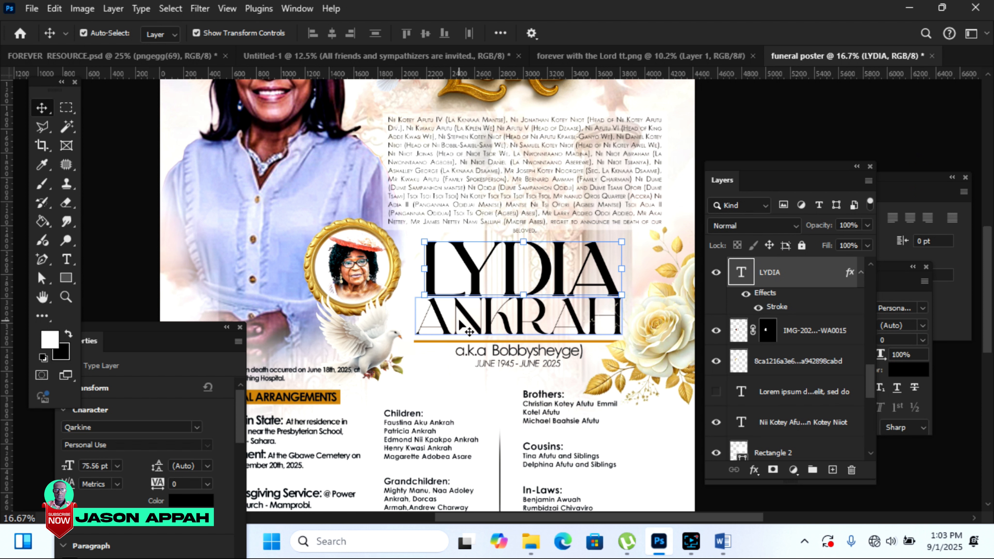
click(466, 320)
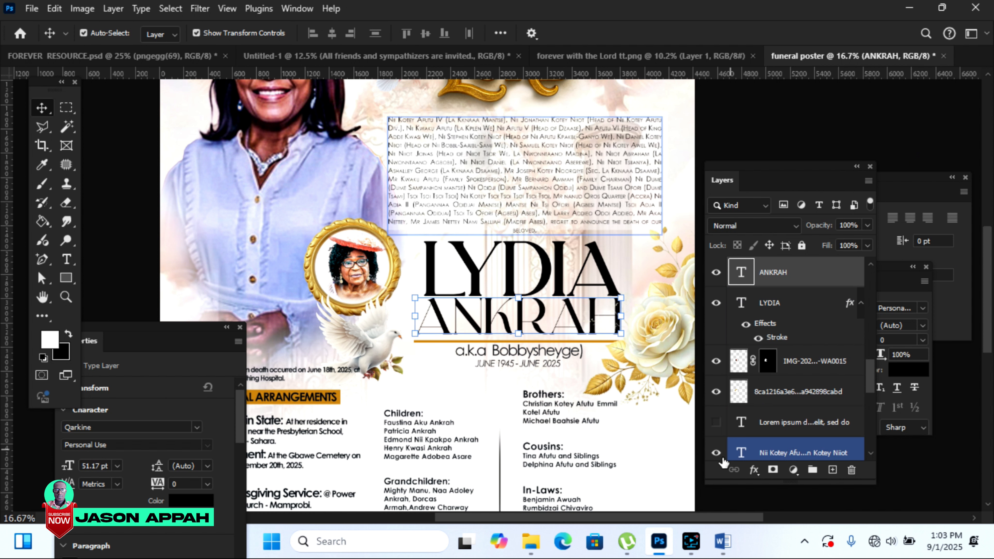
click(752, 469)
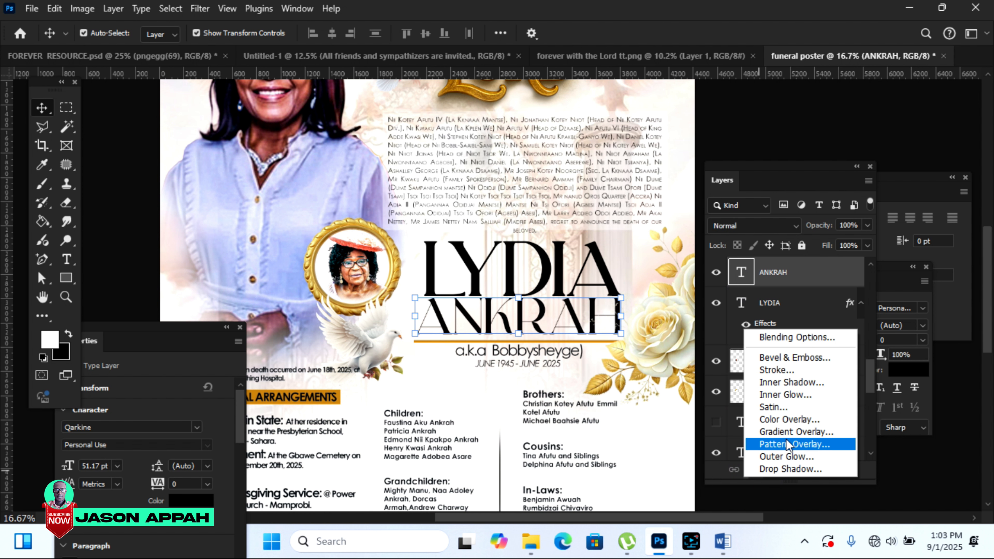
click(779, 370)
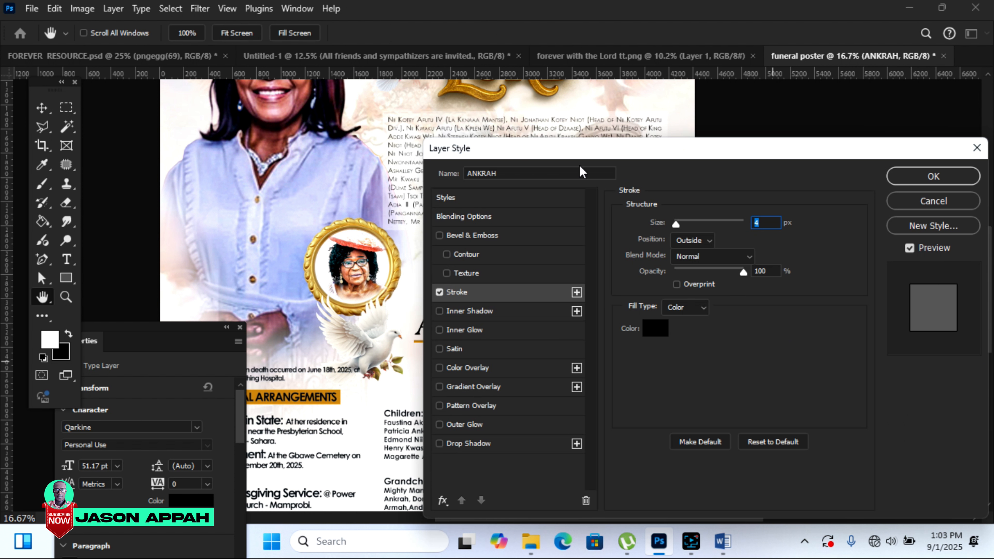
click(912, 177)
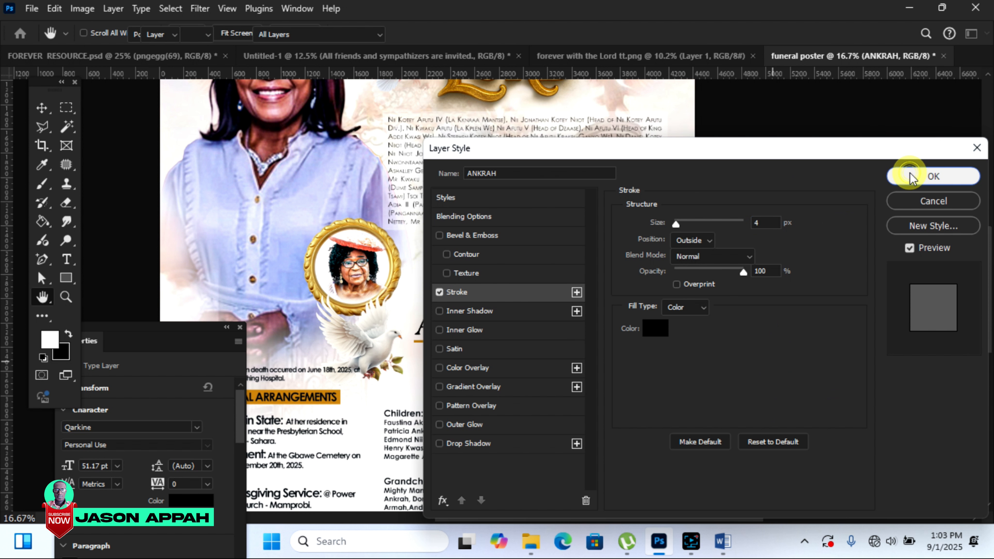
click(797, 113)
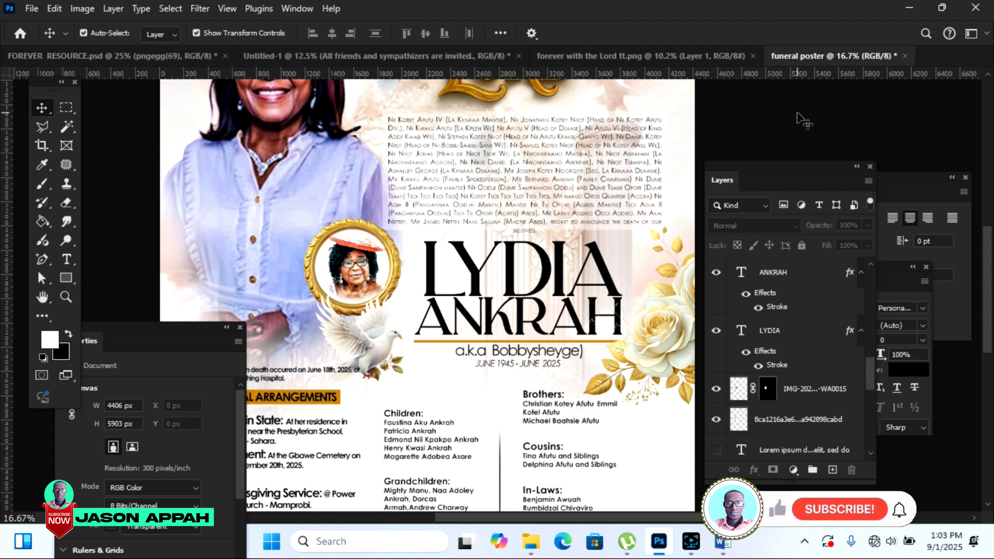
key(ctrl+0)
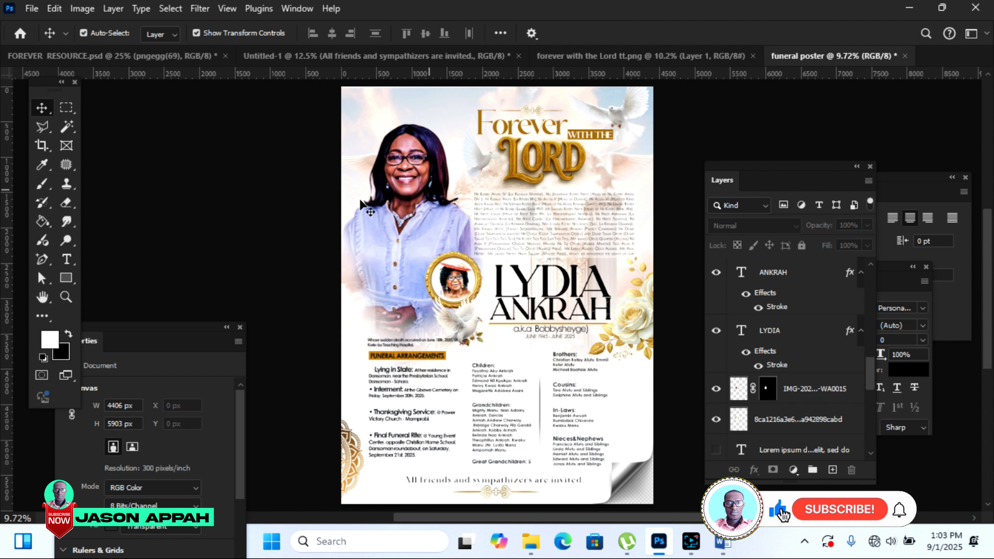
click(254, 207)
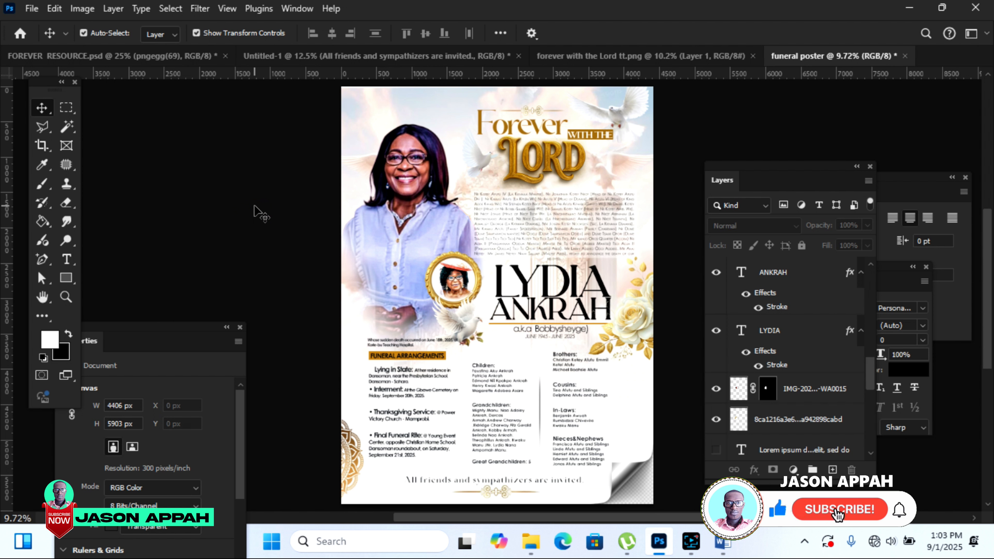